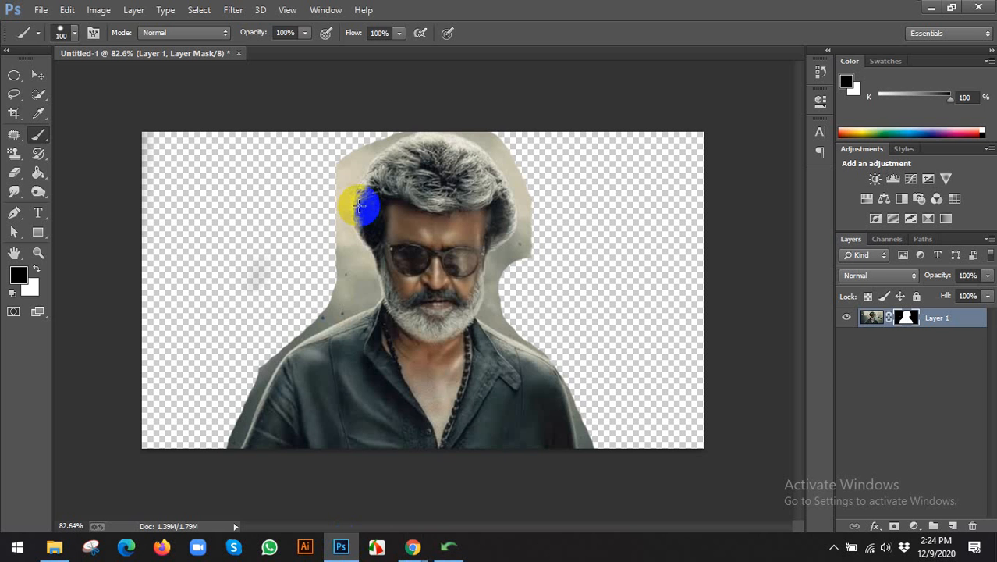
# Check the Google Meet window and rajinikanth image results, open a blank tab, and return to Photoshop.
pyautogui.click(420, 546)
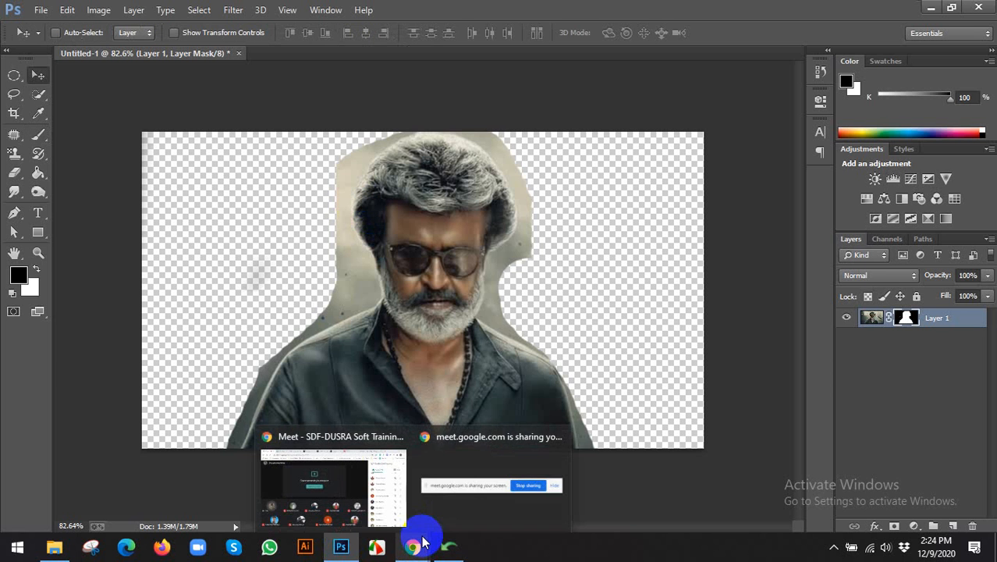
pyautogui.click(379, 472)
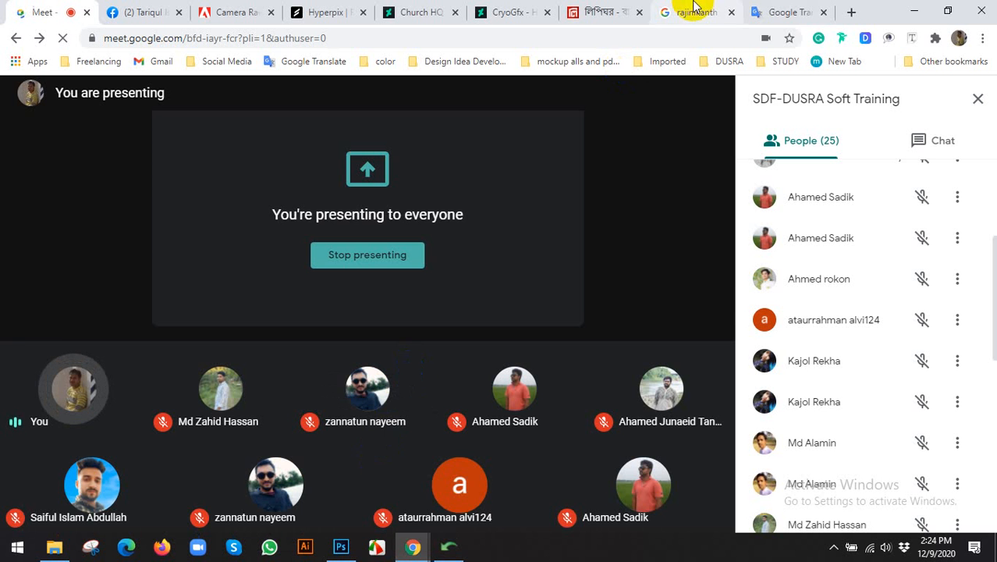
pyautogui.click(690, 10)
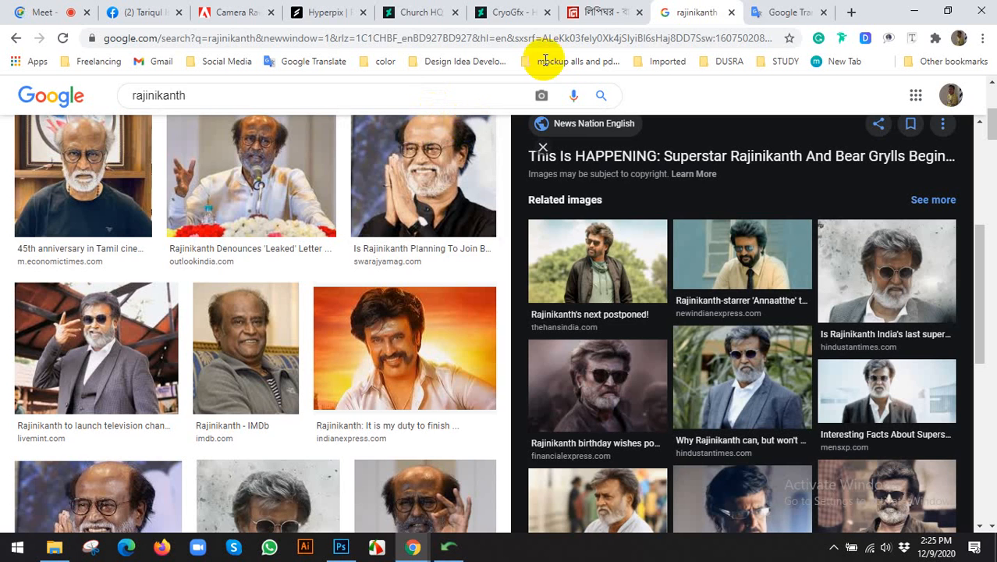
pyautogui.click(851, 13)
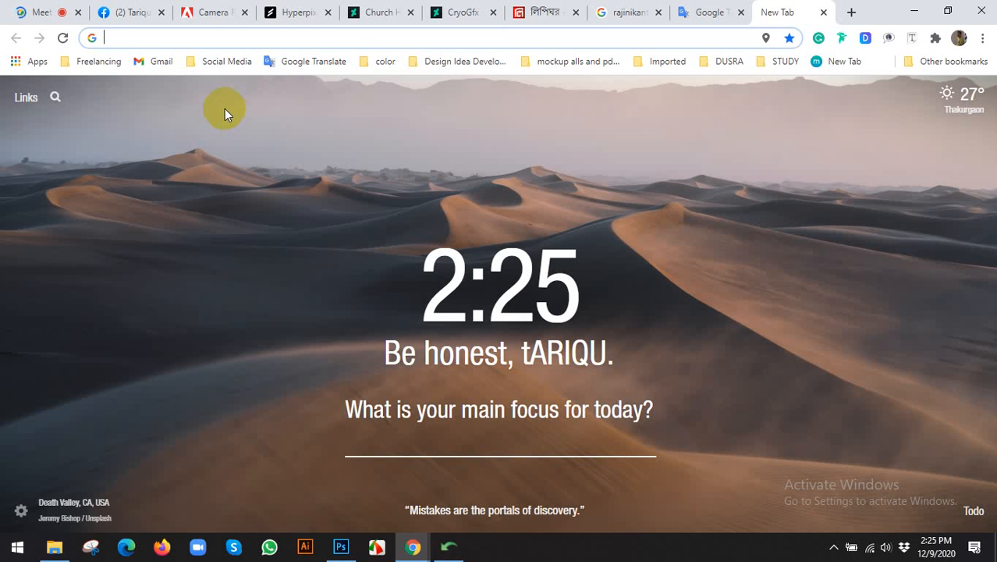
pyautogui.click(341, 545)
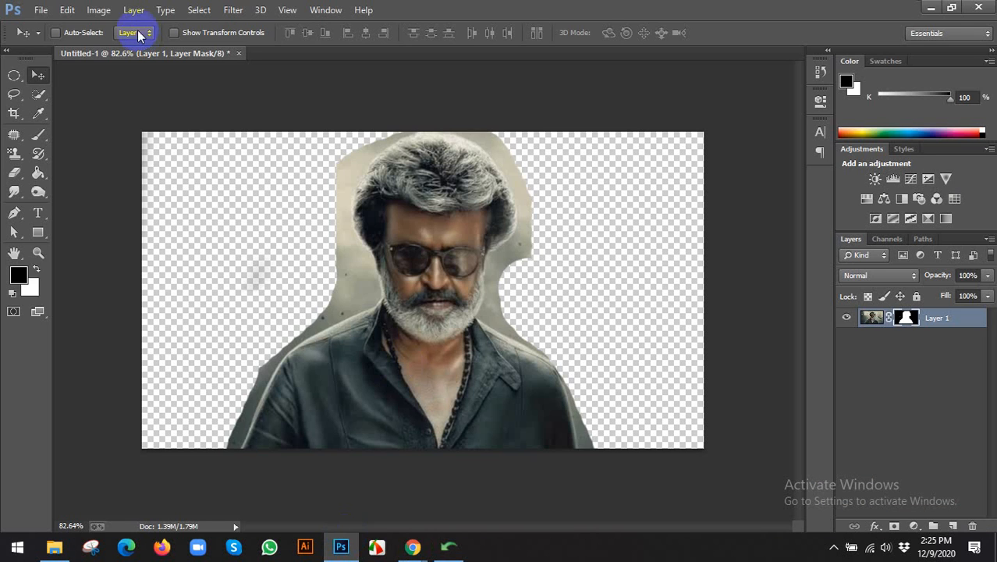
# Start a new document named MOVIE POSTER DESIGN with the International Paper A4 preset in inches.
pyautogui.click(40, 10)
pyautogui.click(50, 28)
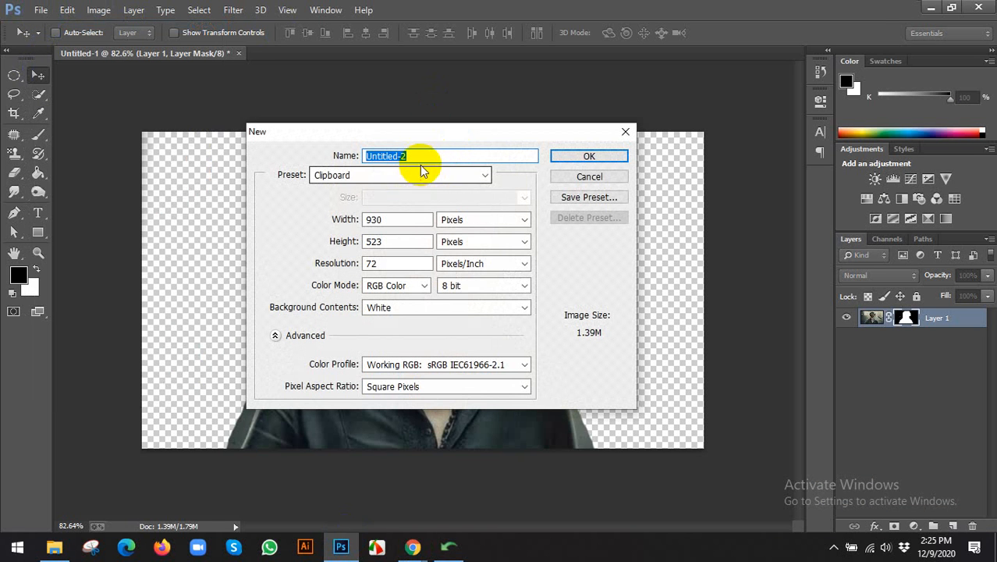
pyautogui.write('MOVIE POSTER DESIGN')
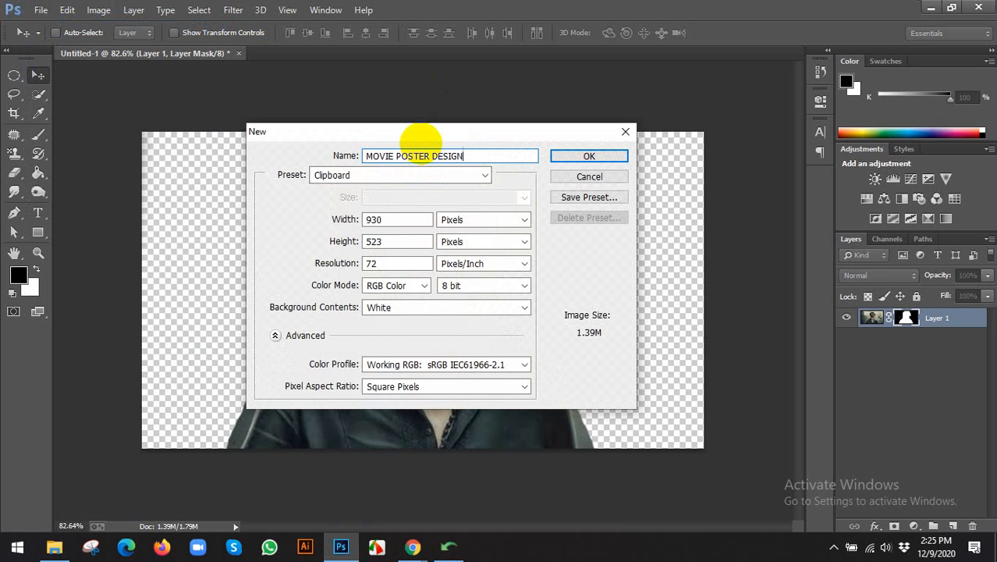
pyautogui.click(488, 220)
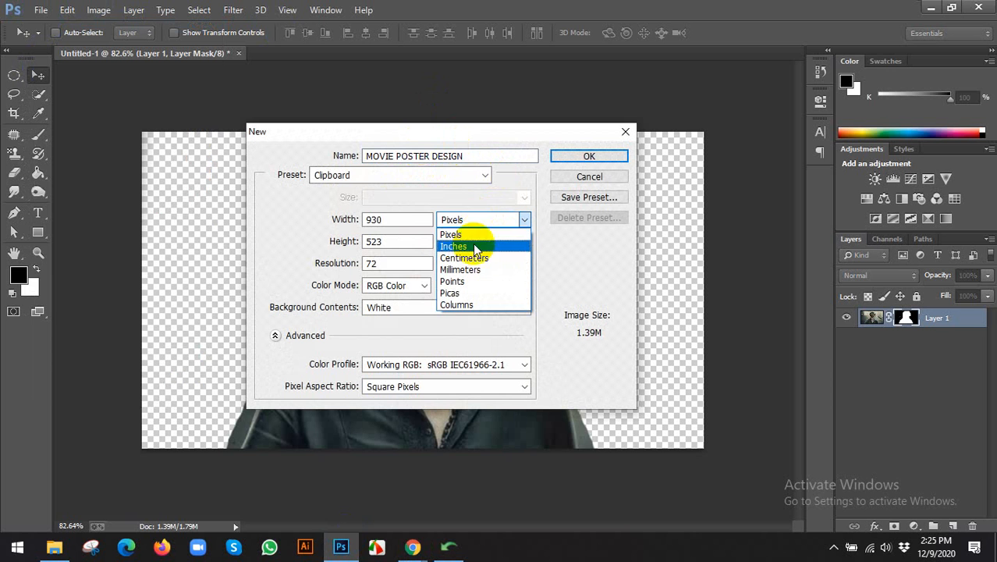
pyautogui.click(474, 247)
pyautogui.click(433, 184)
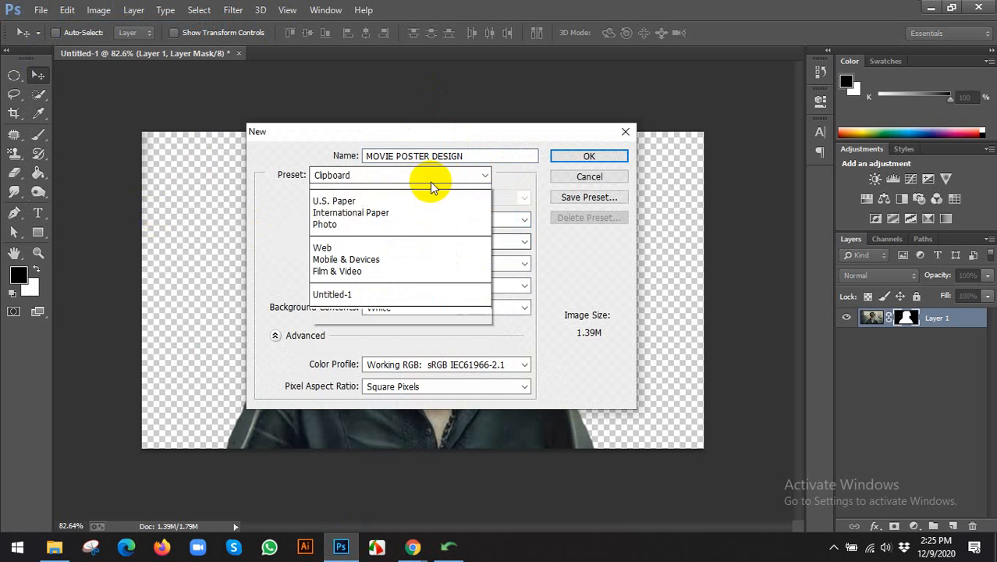
pyautogui.click(335, 238)
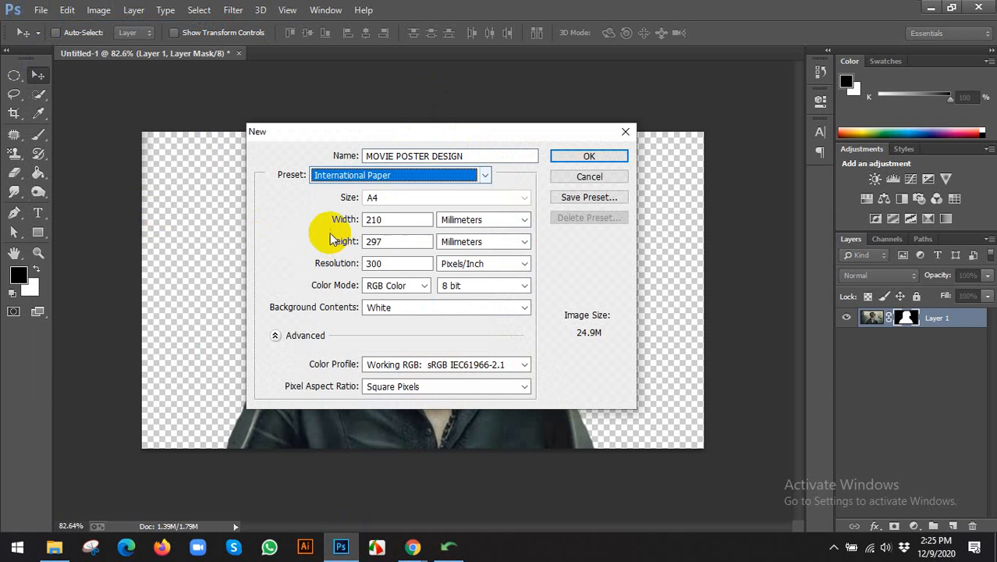
pyautogui.click(500, 221)
pyautogui.click(468, 246)
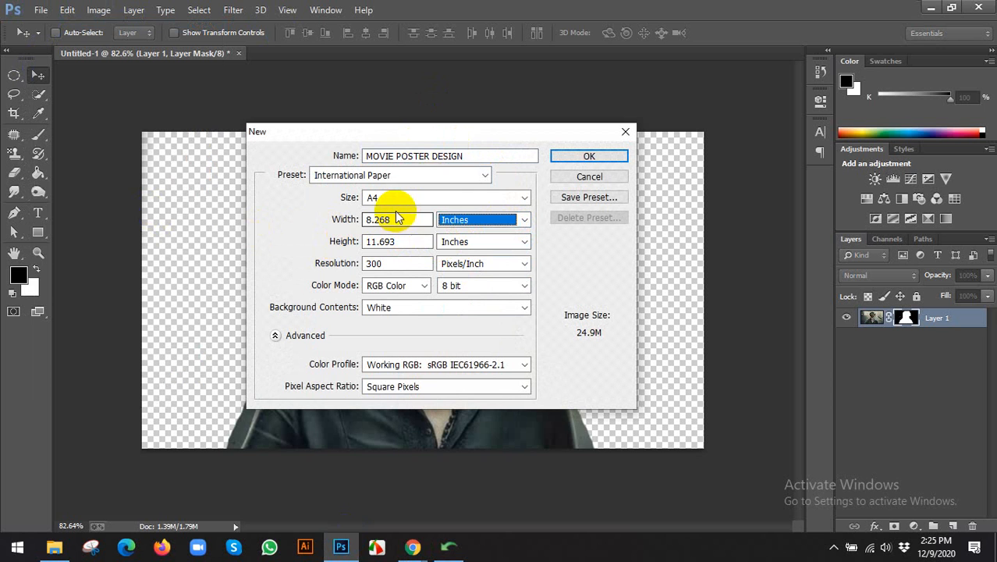
# Set the new document's resolution to 150 pixels/inch.
pyautogui.doubleClick(386, 263)
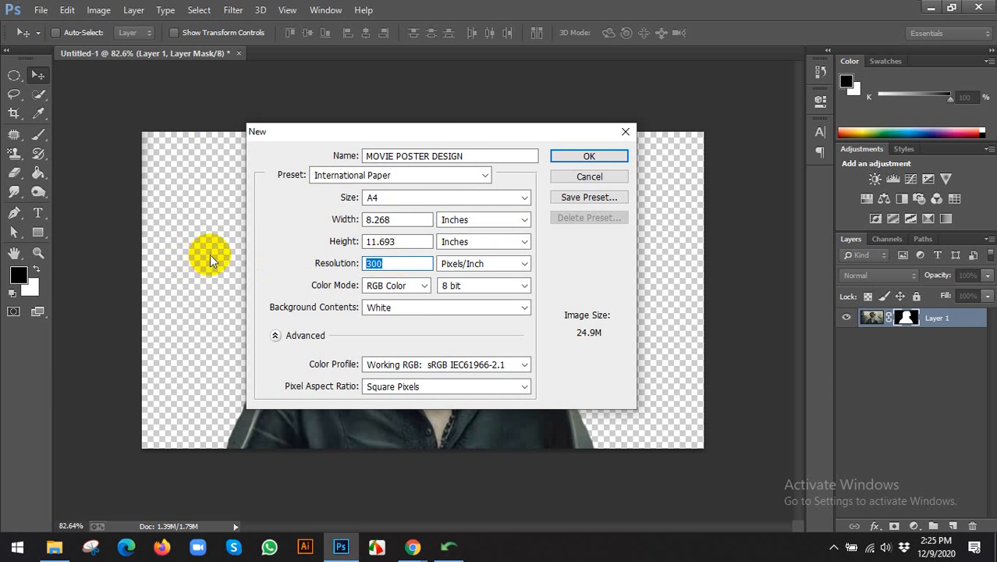
pyautogui.write('15')
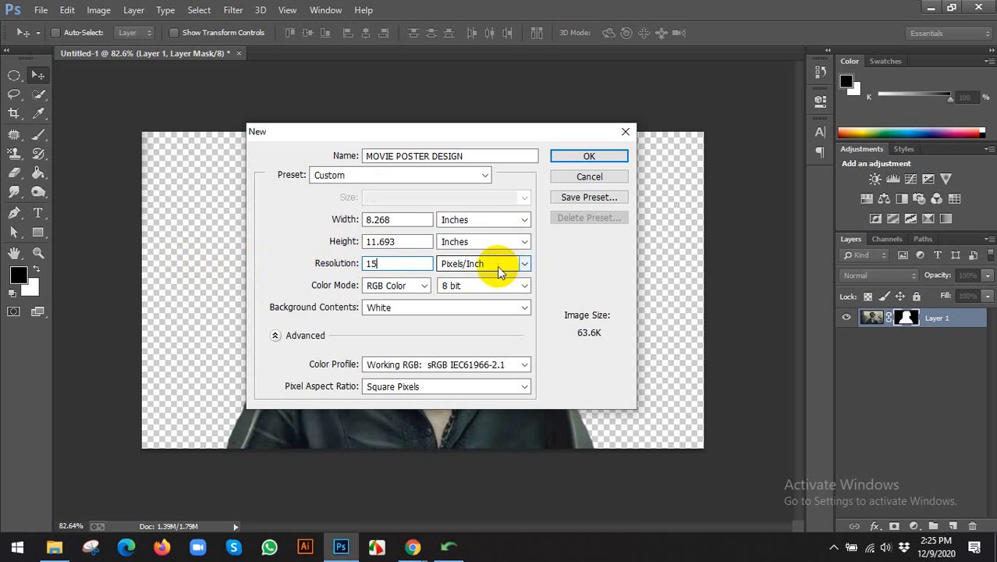
pyautogui.click(382, 265)
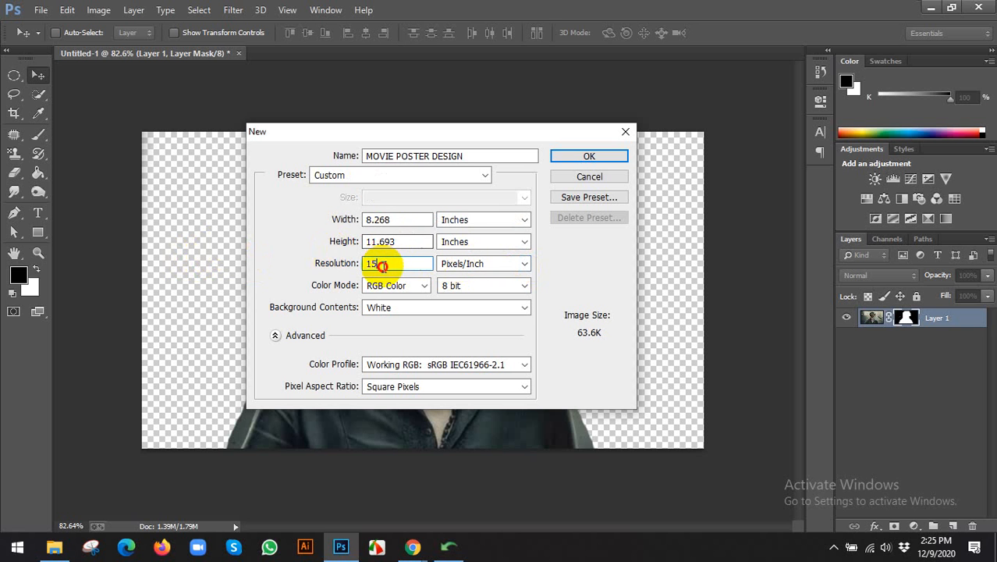
pyautogui.write('0')
pyautogui.doubleClick(384, 263)
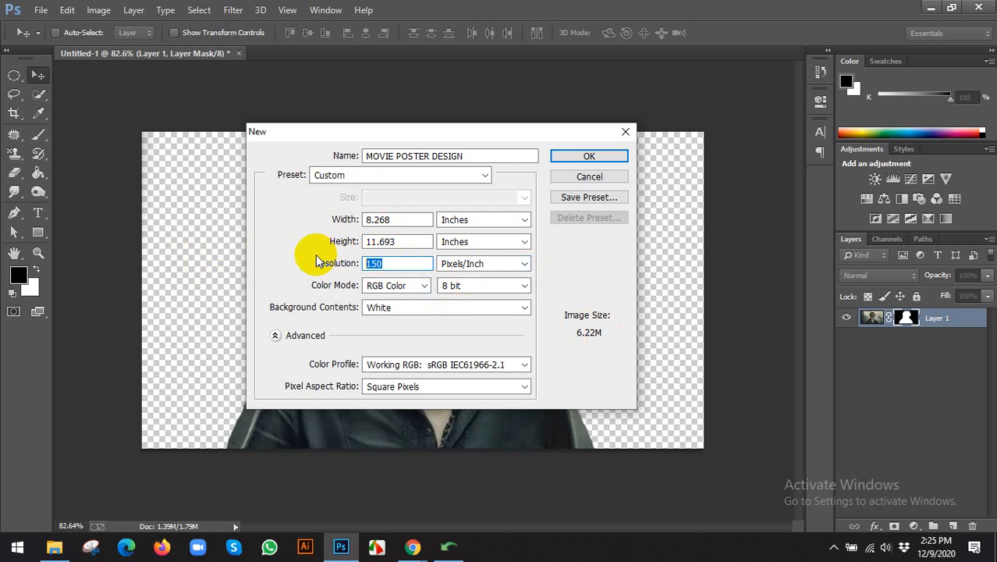
pyautogui.write('300')
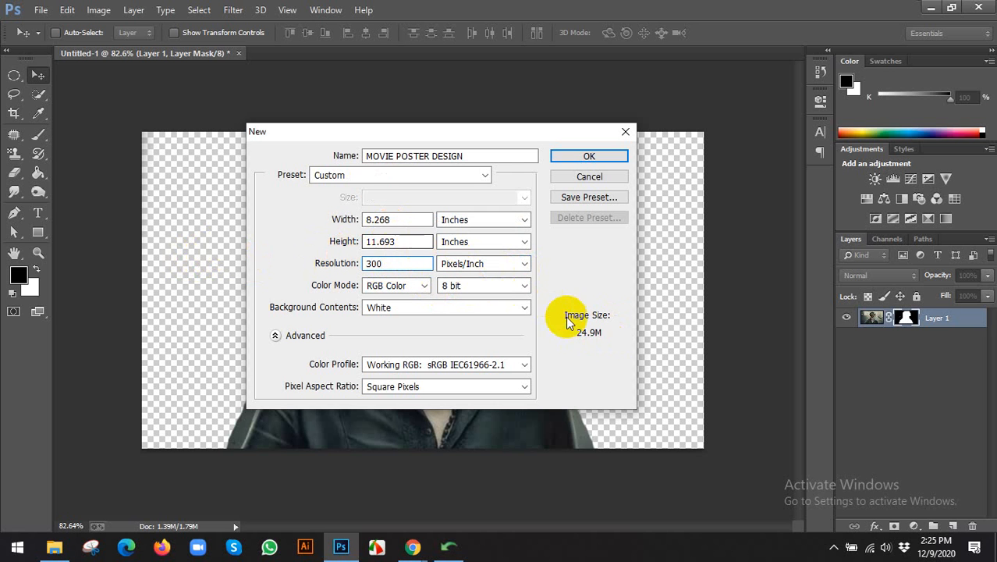
pyautogui.doubleClick(368, 262)
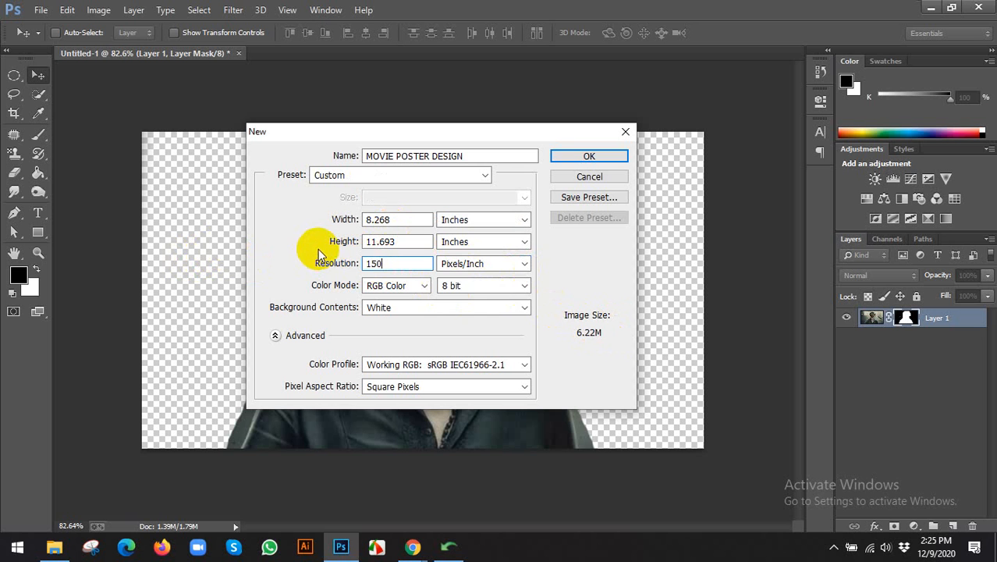
# Try CMYK Color, settle back on RGB Color, and create the white MOVIE POSTER DESIGN document.
pyautogui.click(381, 287)
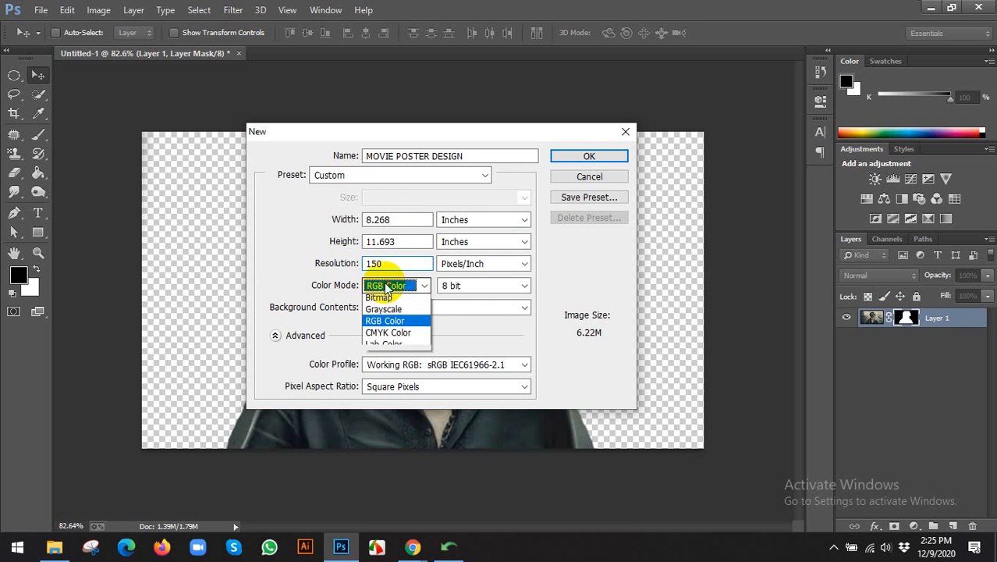
pyautogui.click(377, 337)
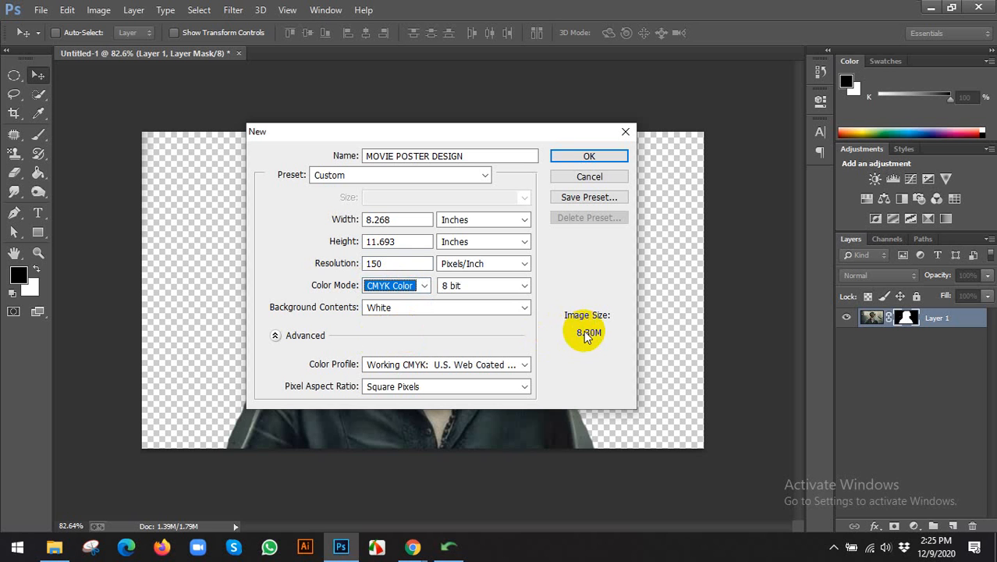
pyautogui.click(398, 286)
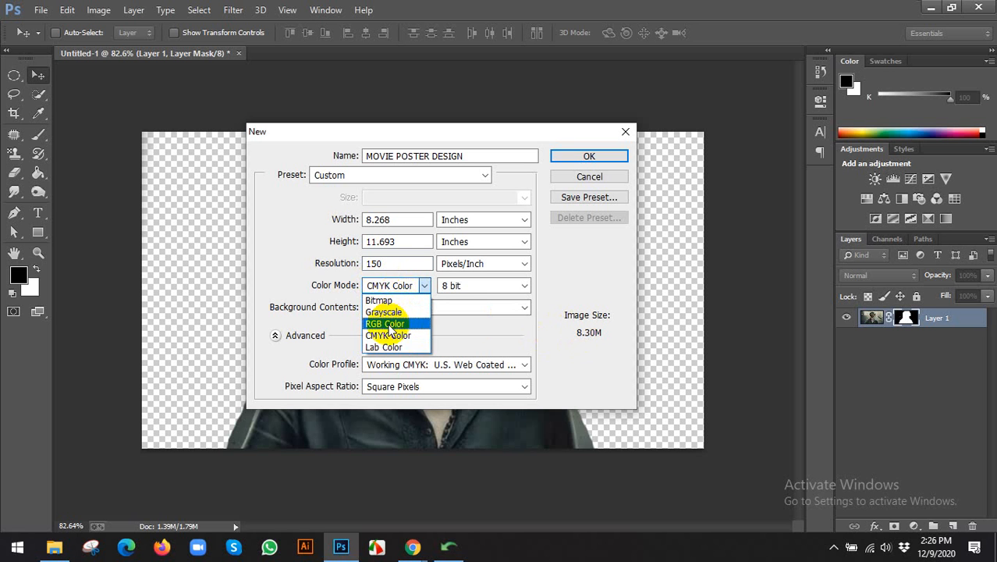
pyautogui.click(387, 324)
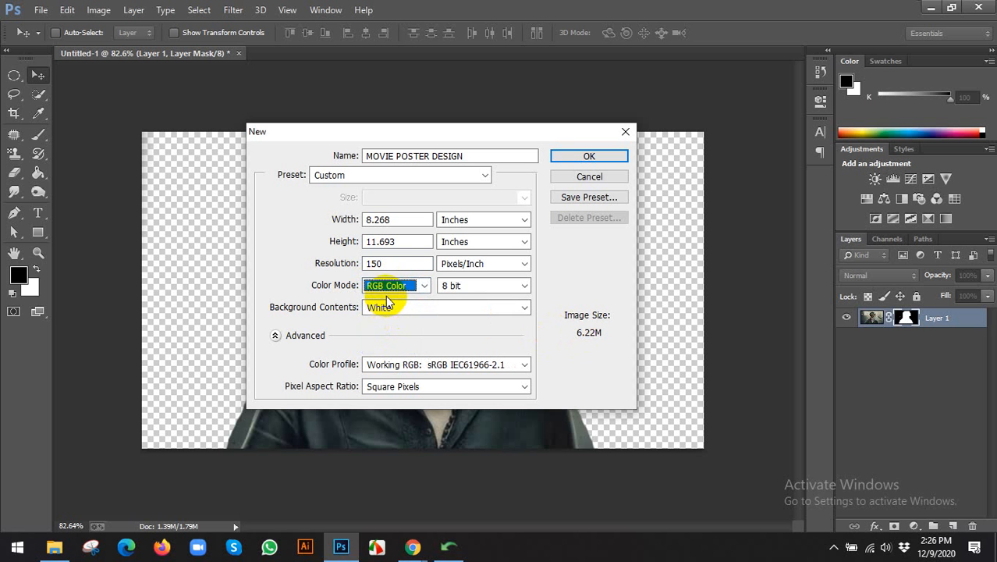
pyautogui.click(386, 286)
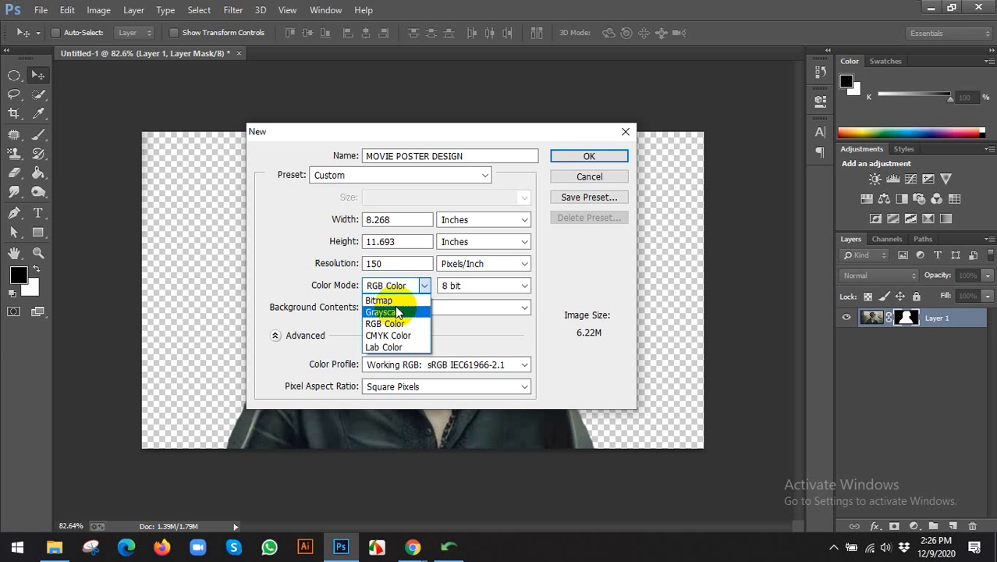
pyautogui.click(333, 315)
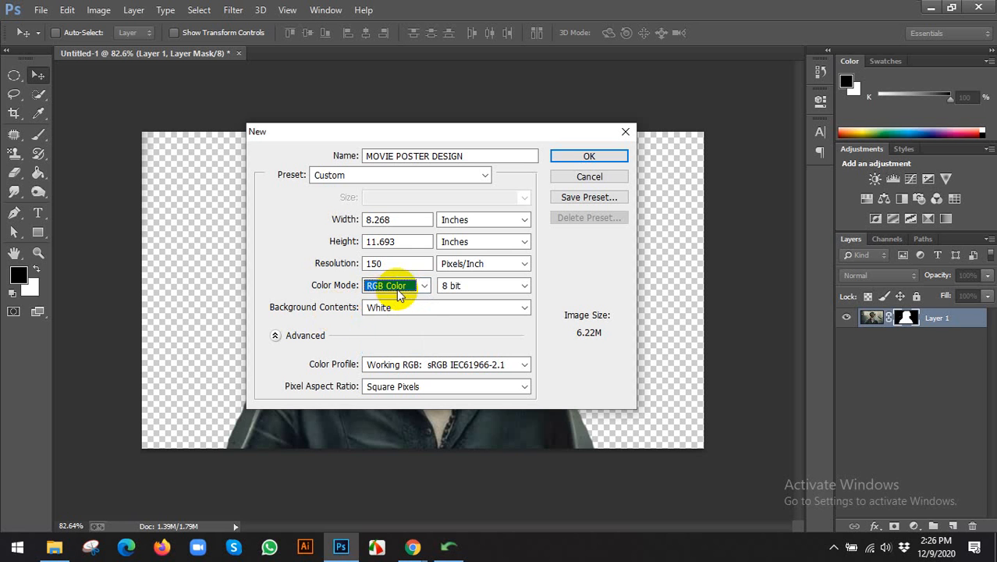
pyautogui.click(405, 287)
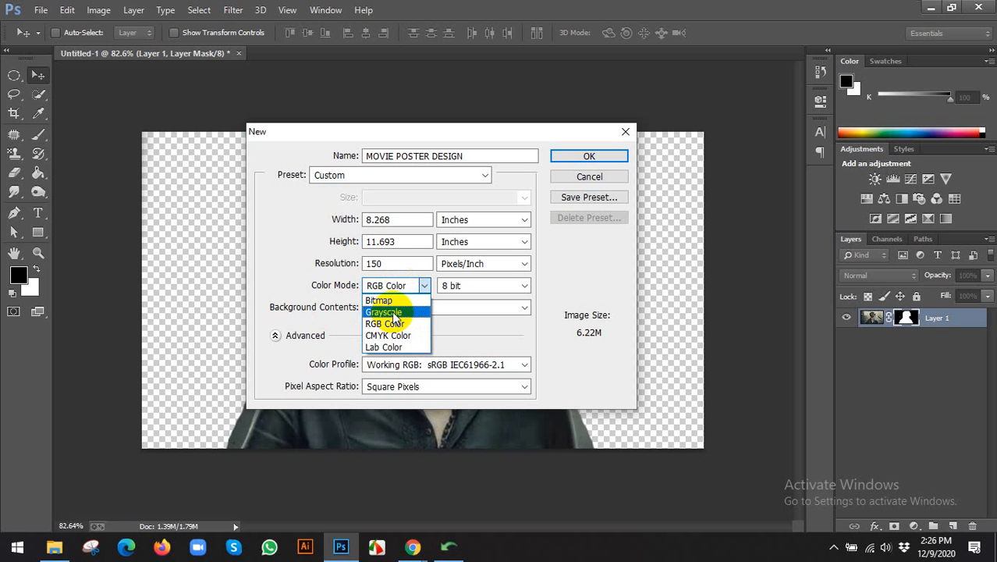
pyautogui.click(374, 324)
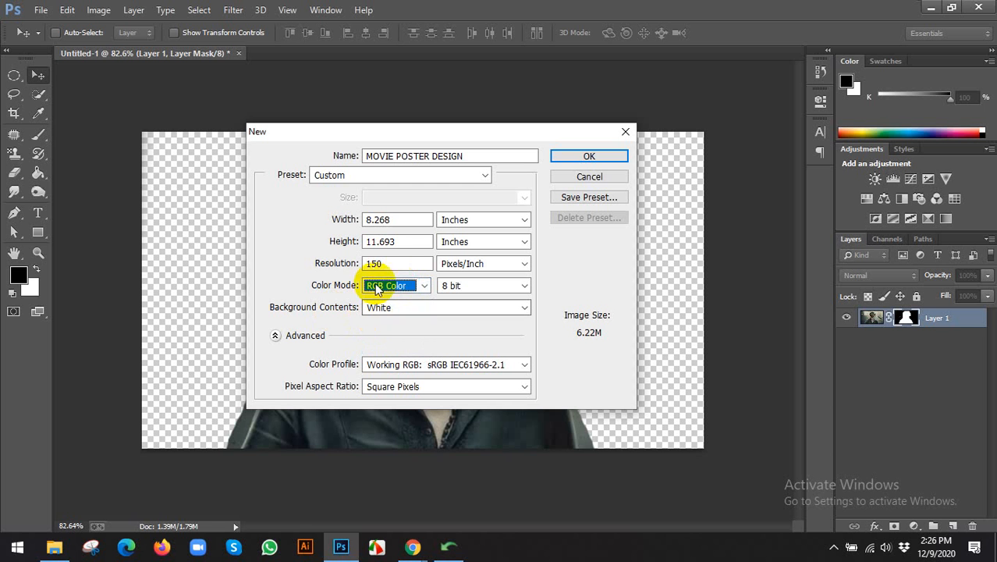
pyautogui.click(589, 154)
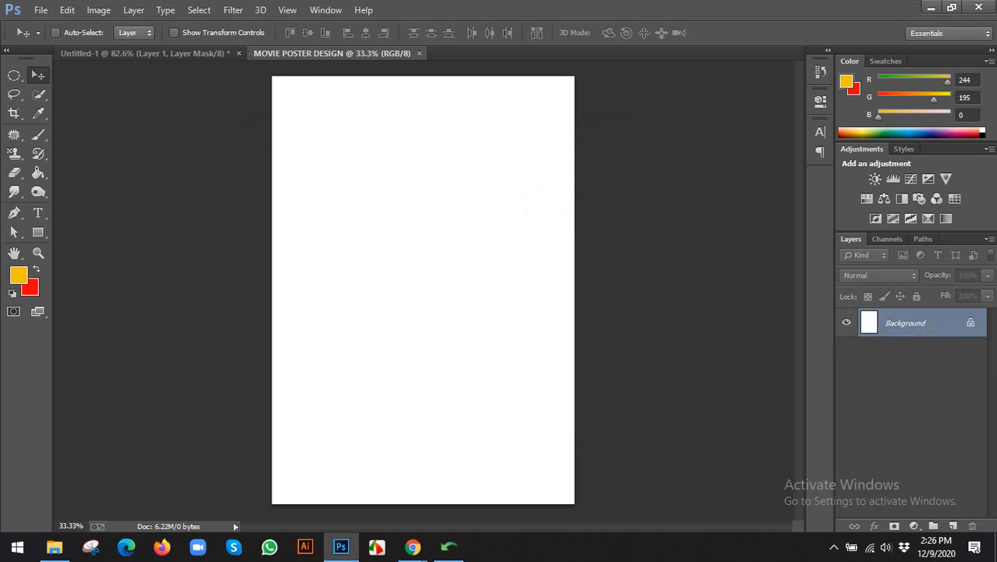
# Start Save As and browse the Desktop folders for a save location.
pyautogui.click(41, 9)
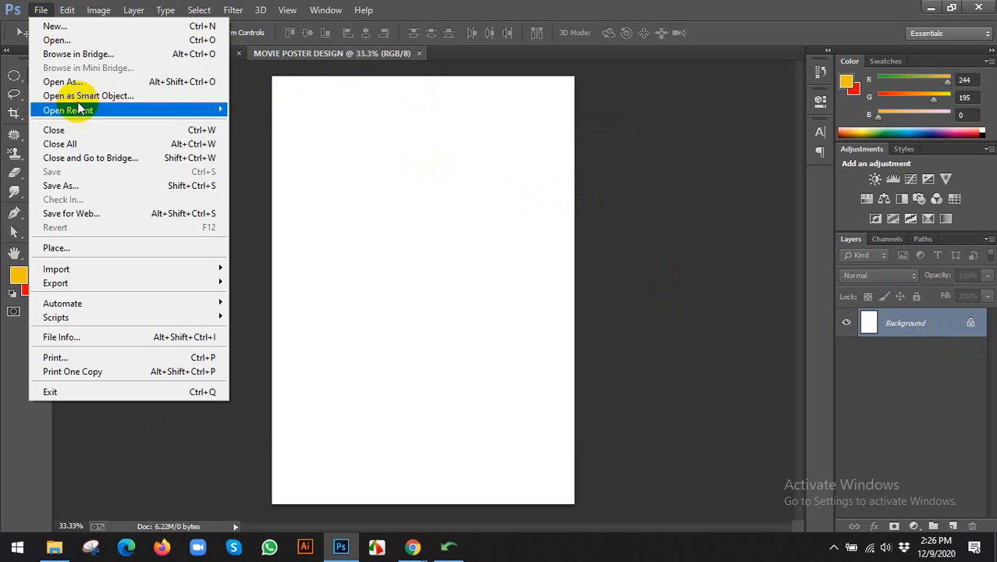
pyautogui.click(83, 183)
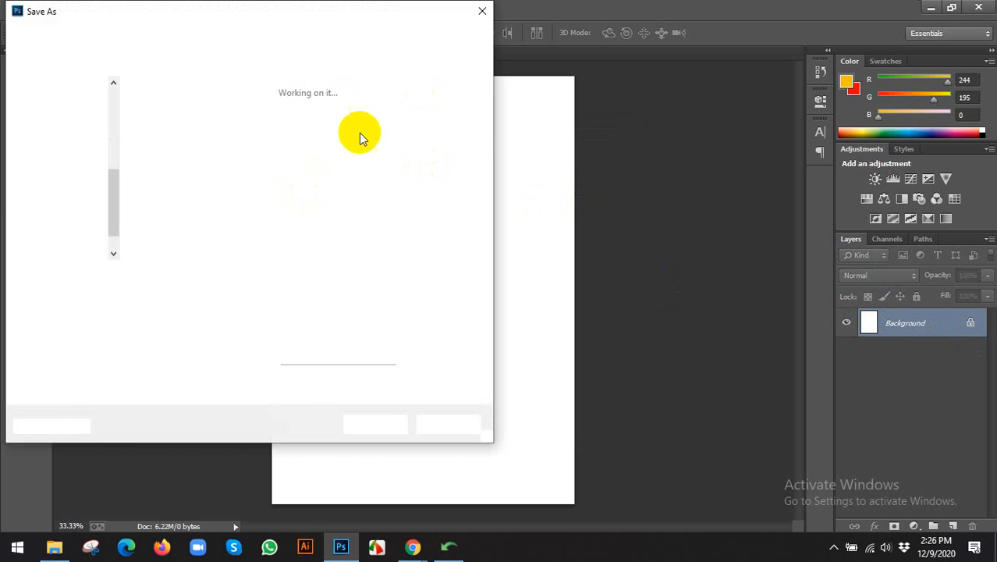
pyautogui.click(62, 126)
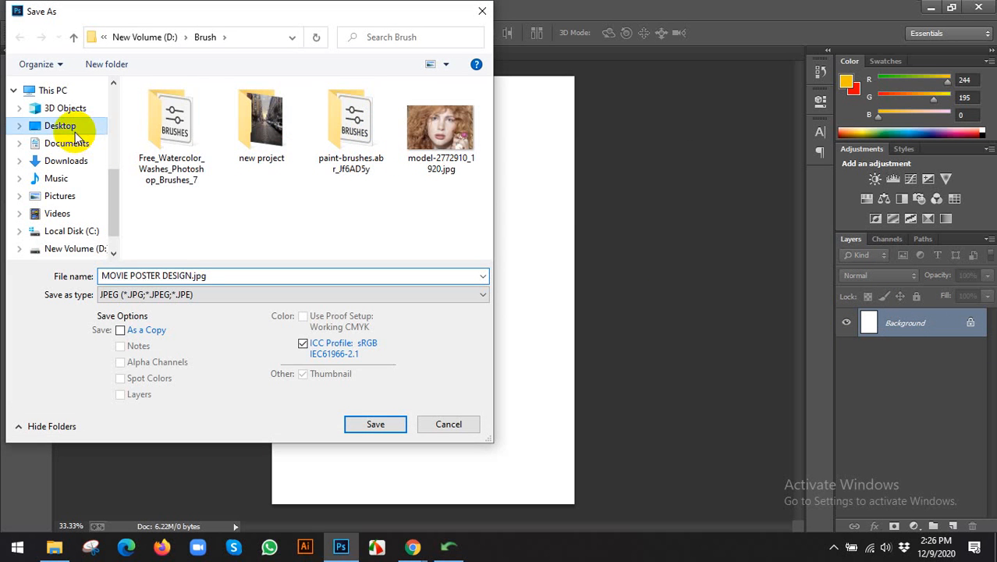
pyautogui.click(185, 110)
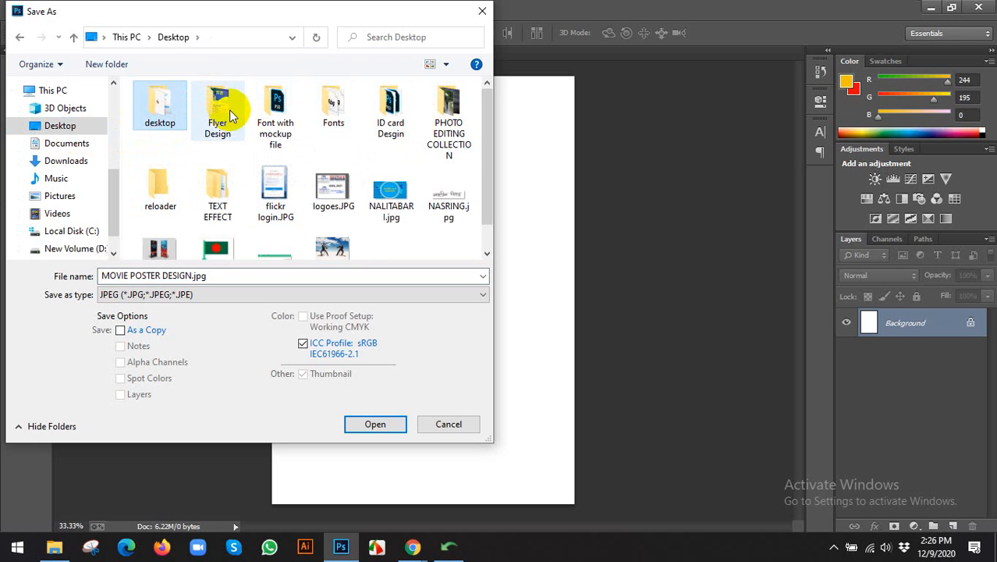
pyautogui.click(214, 111)
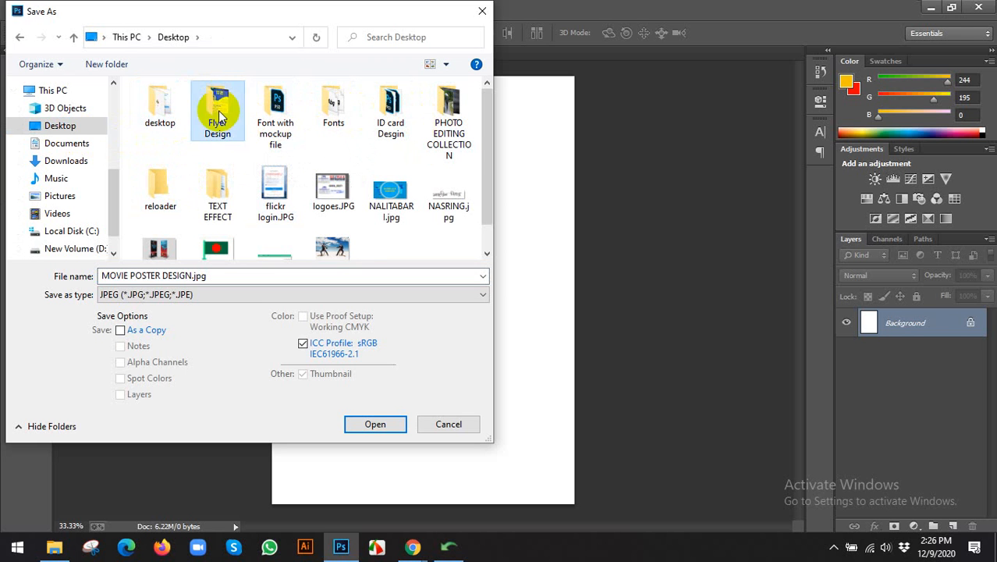
pyautogui.click(295, 112)
pyautogui.click(390, 109)
pyautogui.scroll(-1, 393, 148)
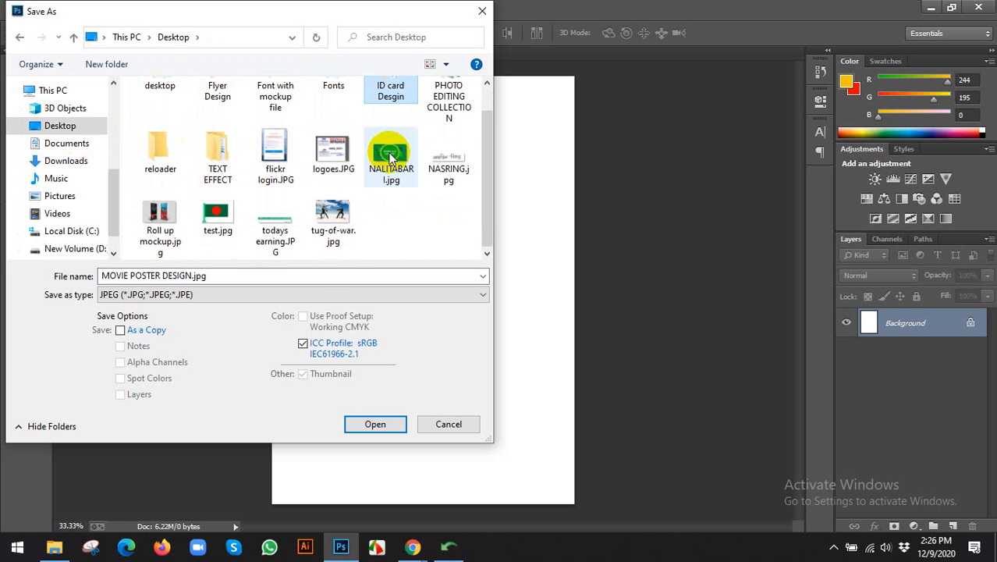
pyautogui.click(195, 173)
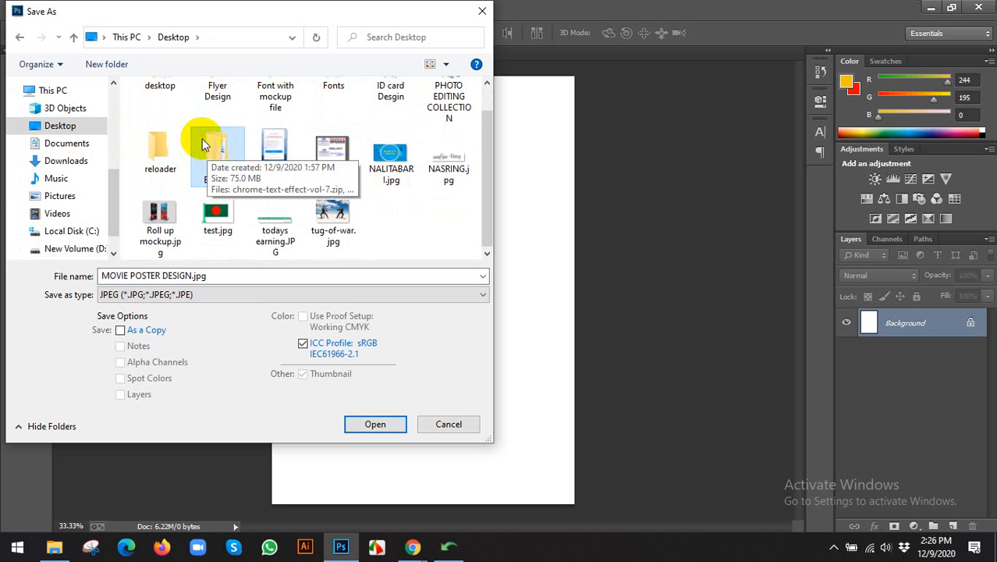
pyautogui.click(128, 68)
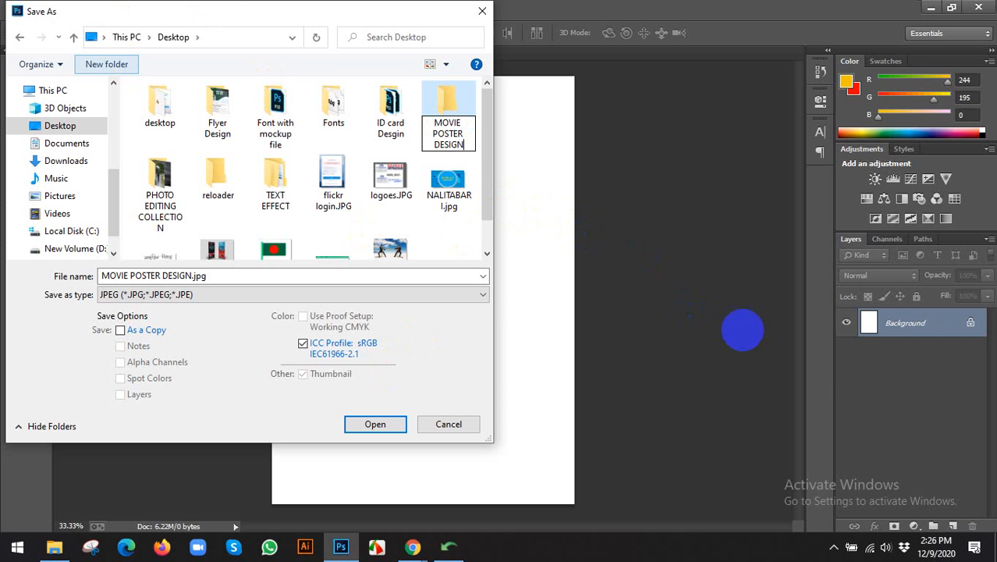
# Save MOVIE POSTER DESIGN.jpg in the new MOVIE POSTER DESIGN folder at JPEG quality 8.
pyautogui.click(373, 422)
pyautogui.click(372, 422)
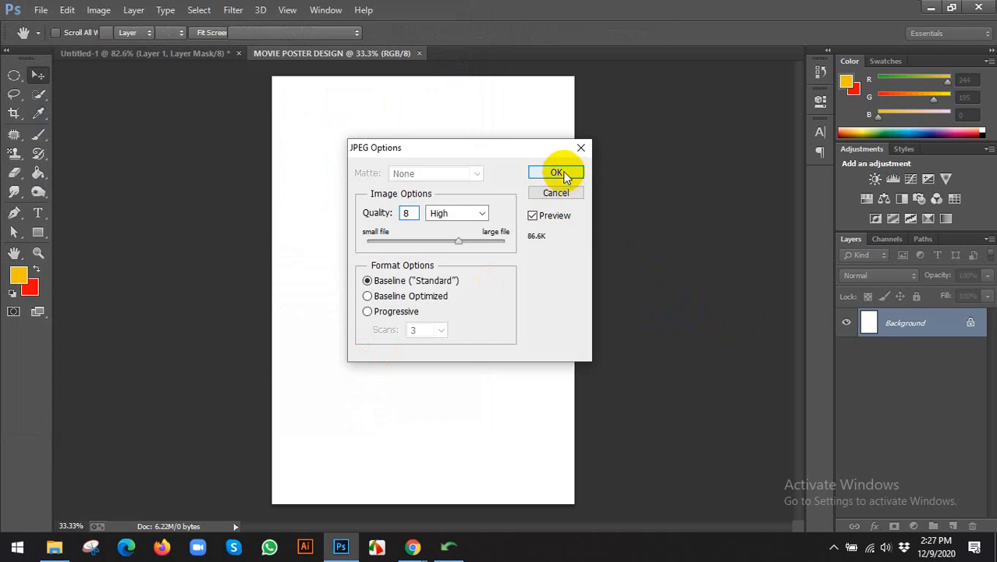
pyautogui.click(556, 173)
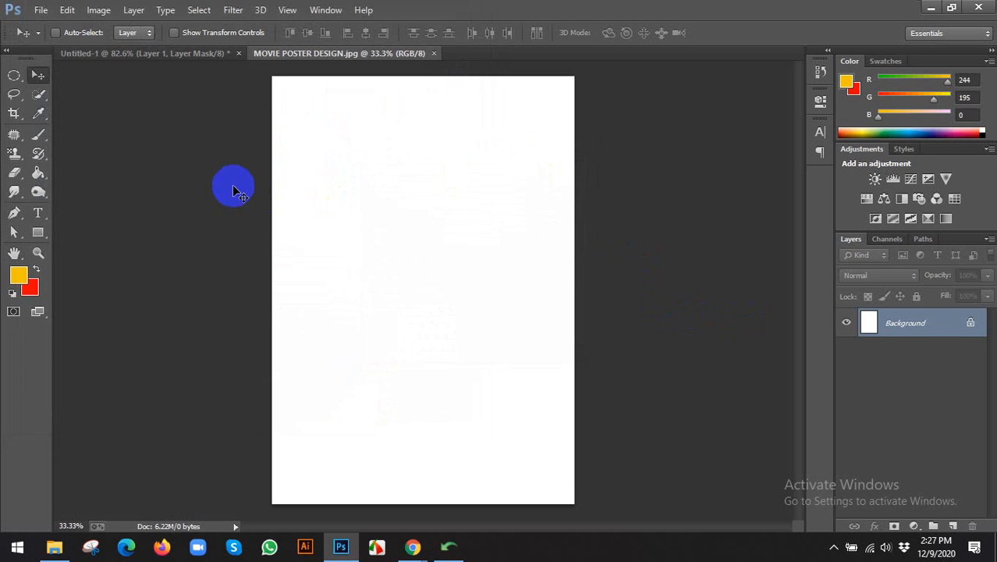
# Turn on rulers and drag guides to the left, right and top edges of the page.
pyautogui.hotkey('ctrl', 'r')
pyautogui.moveTo(60, 245); pyautogui.dragTo(282, 251)
pyautogui.moveTo(62, 269); pyautogui.dragTo(579, 260)
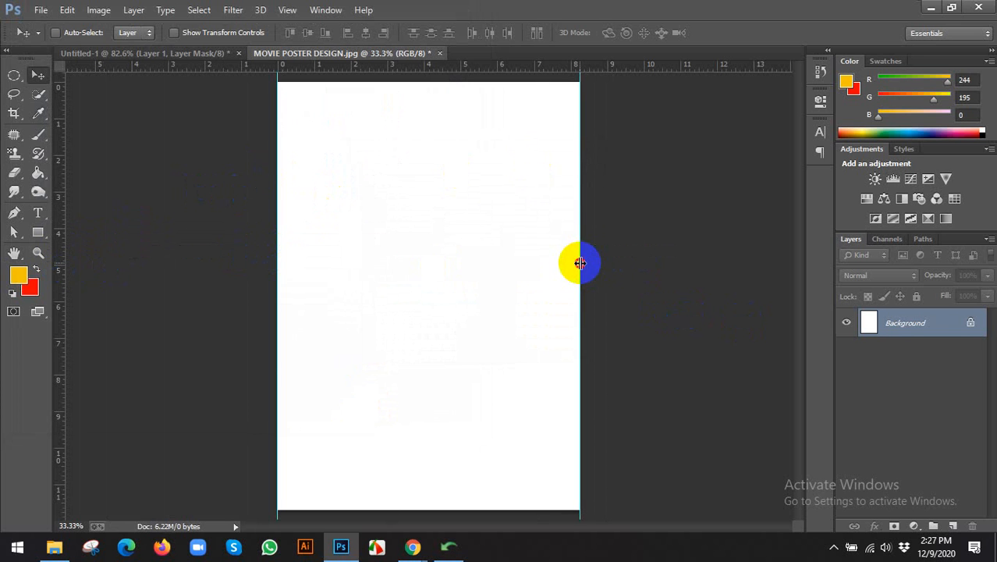
pyautogui.doubleClick(528, 75)
pyautogui.click(782, 52)
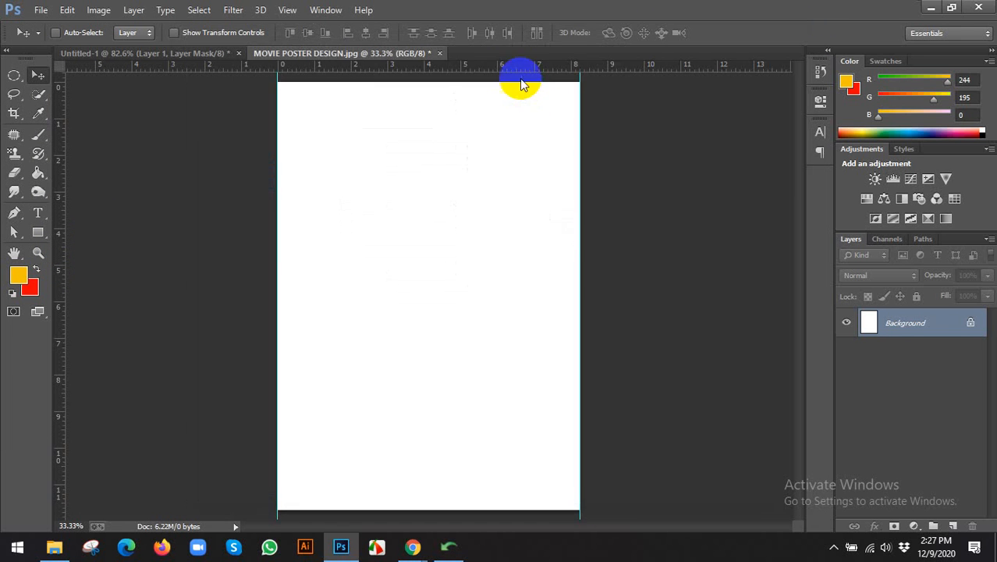
pyautogui.scroll(1, 521, 80)
pyautogui.moveTo(512, 66); pyautogui.dragTo(484, 487)
pyautogui.scroll(-1, 459, 69)
pyautogui.click(100, 10)
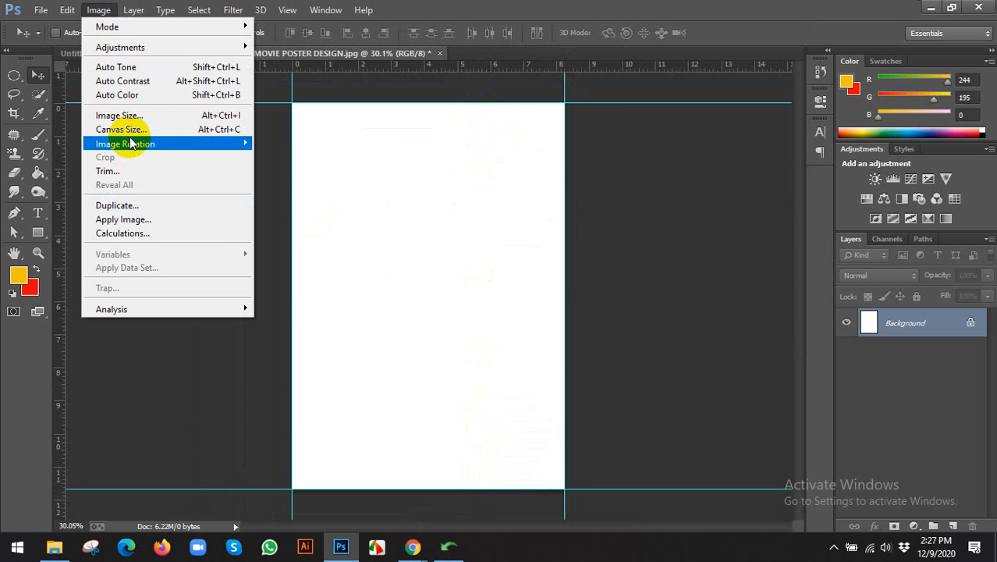
pyautogui.click(587, 133)
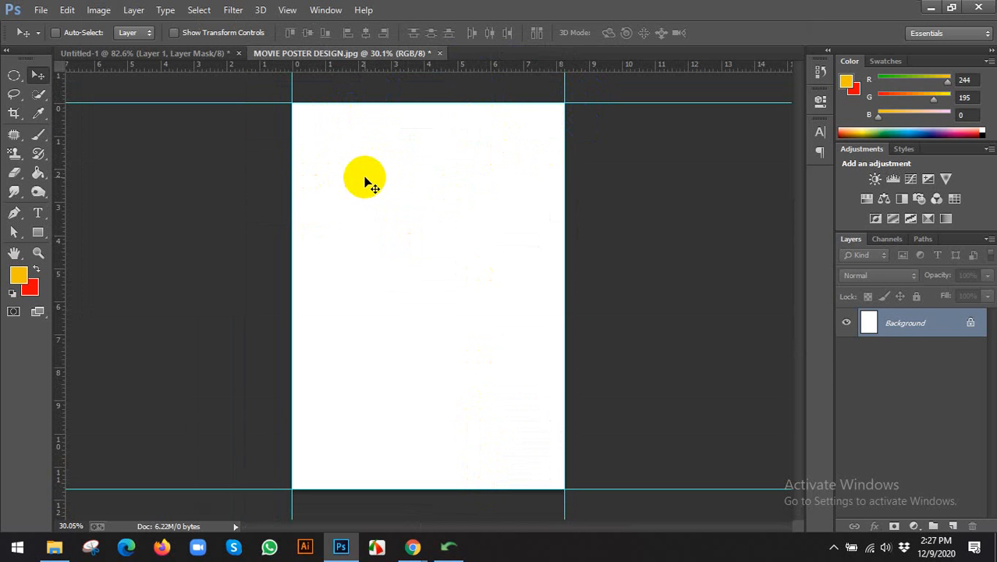
# Draw a 0.5 × 0.5 in helper square and align it to the page's top-left corner.
pyautogui.click(37, 231)
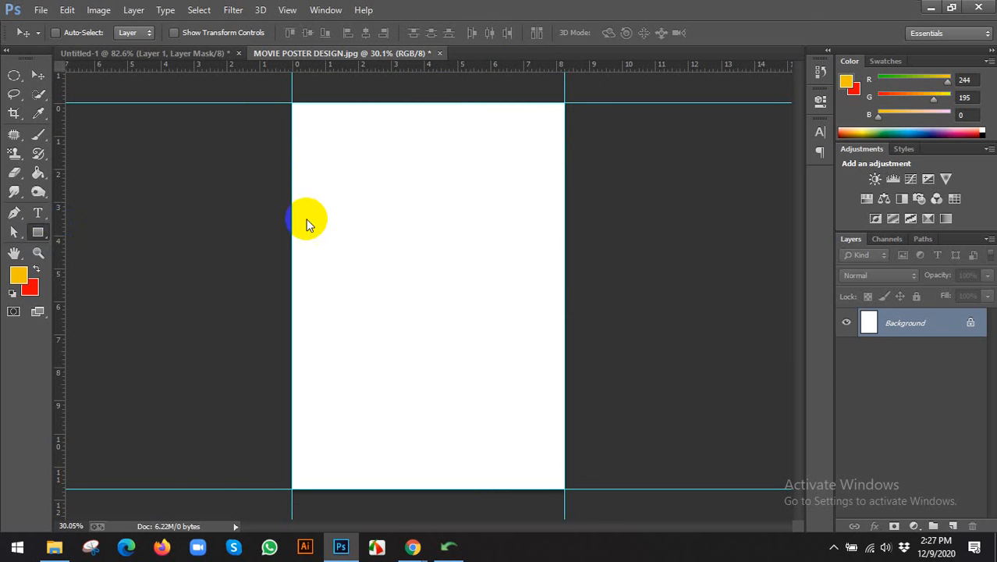
pyautogui.click(384, 225)
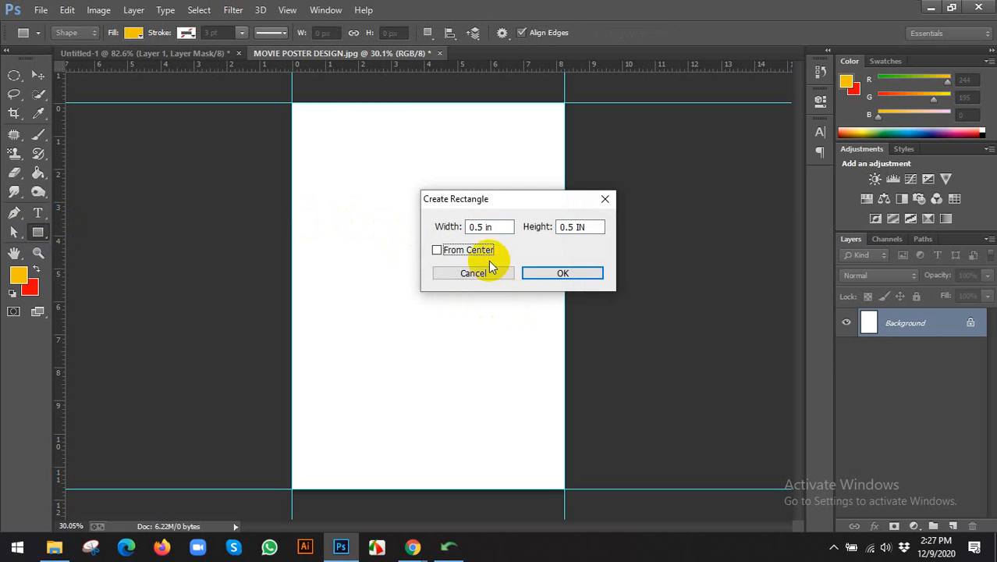
pyautogui.click(491, 226)
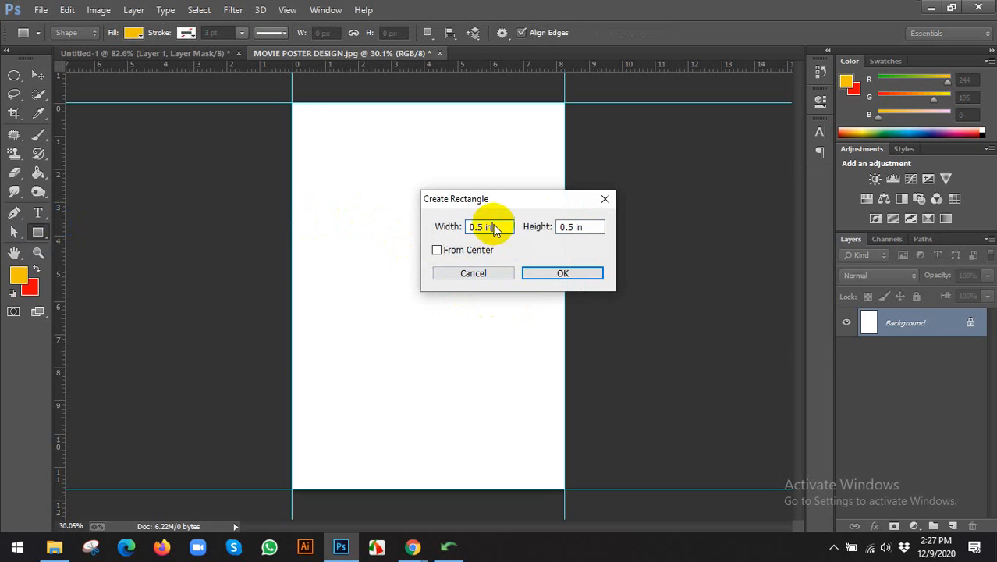
pyautogui.click(557, 272)
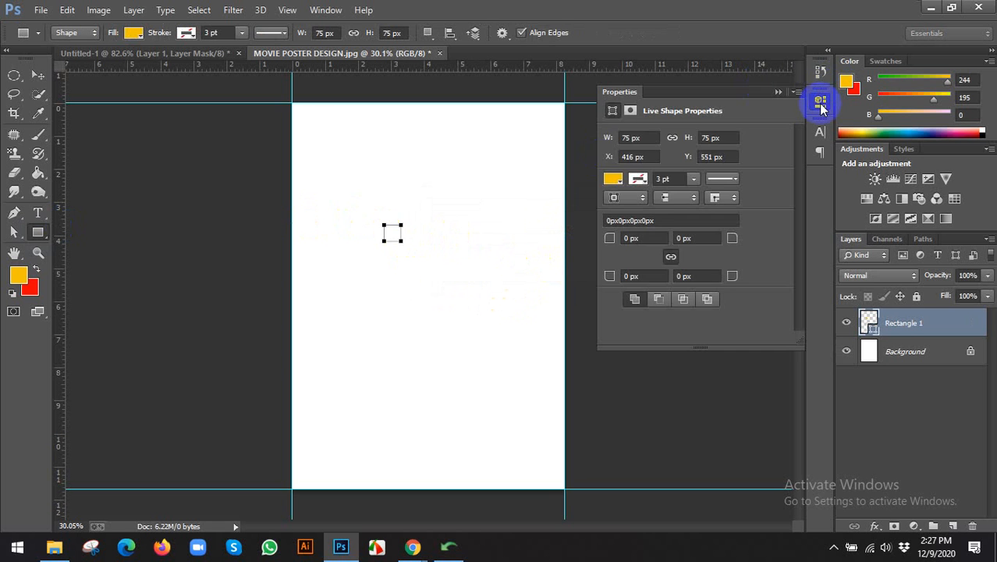
pyautogui.click(819, 99)
pyautogui.click(39, 76)
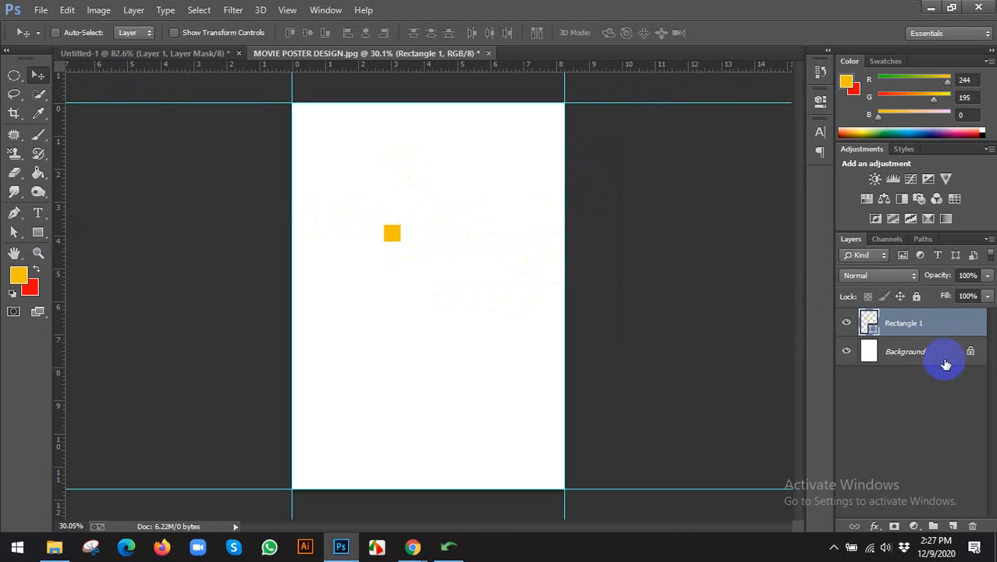
pyautogui.click(859, 348)
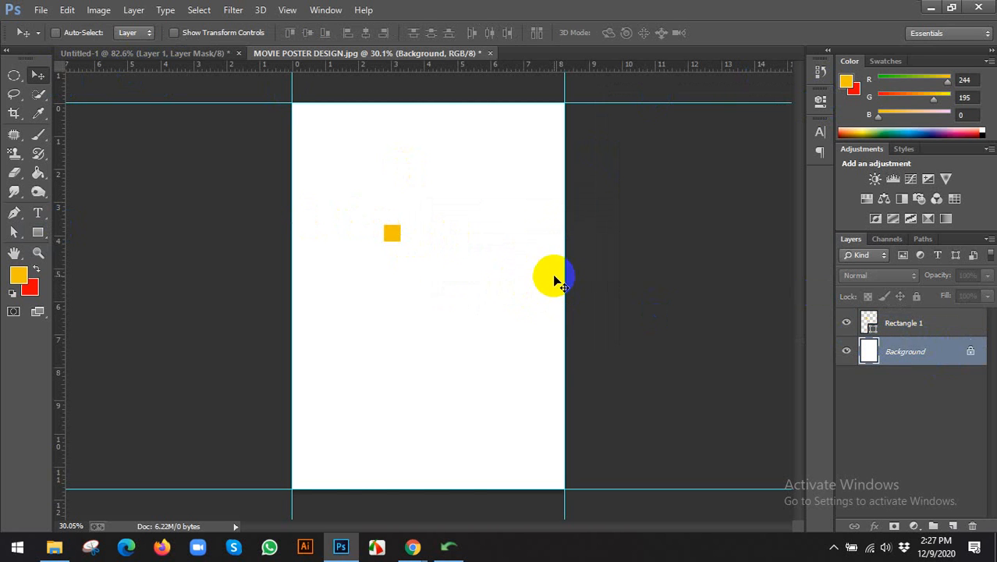
pyautogui.hotkey('ctrl', 'a')
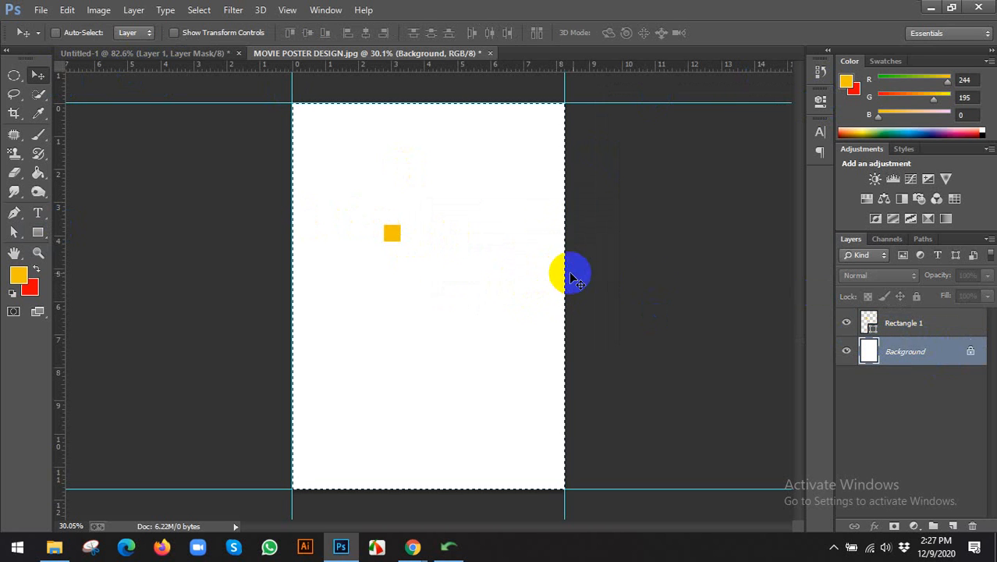
pyautogui.click(895, 326)
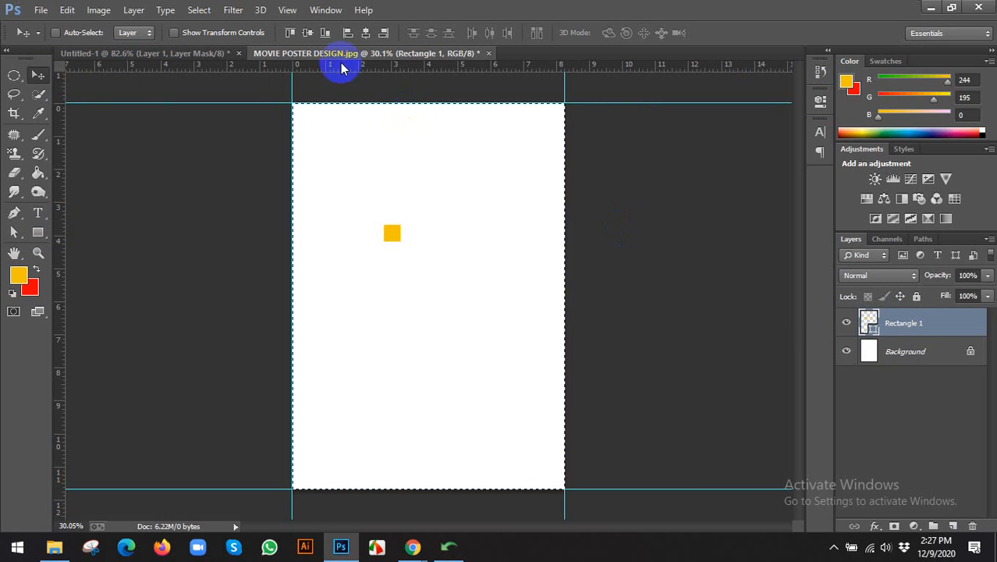
pyautogui.click(348, 33)
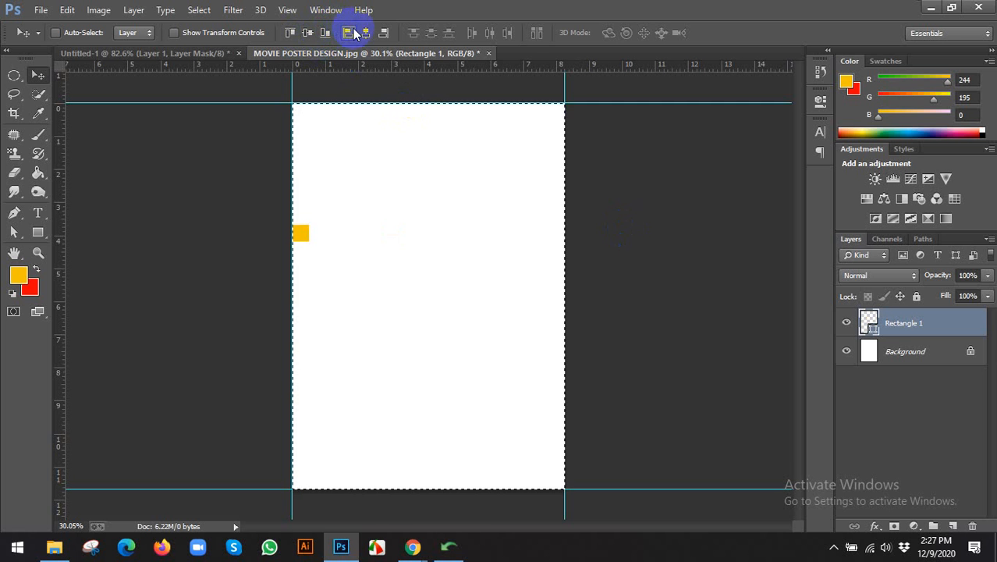
pyautogui.click(291, 33)
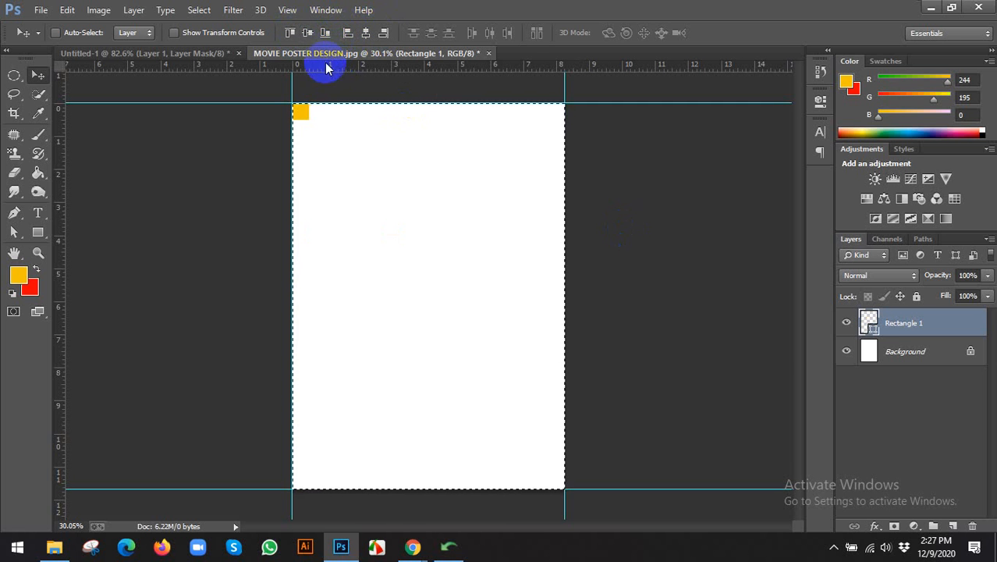
# Add guides 0.5 in from the top and 0.25 in from the left edge.
pyautogui.scroll(2, 328, 68)
pyautogui.moveTo(331, 67); pyautogui.dragTo(330, 104)
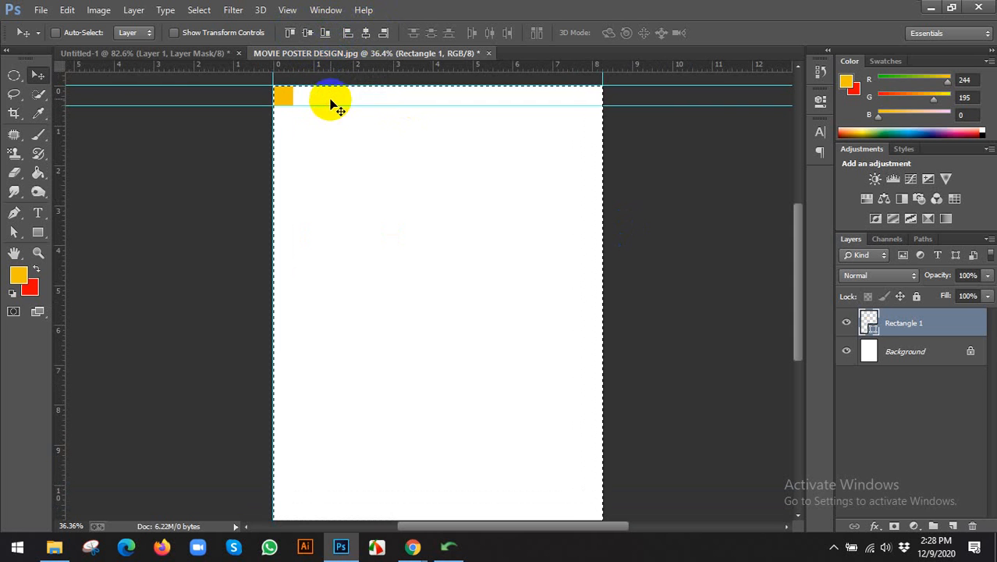
pyautogui.click(385, 33)
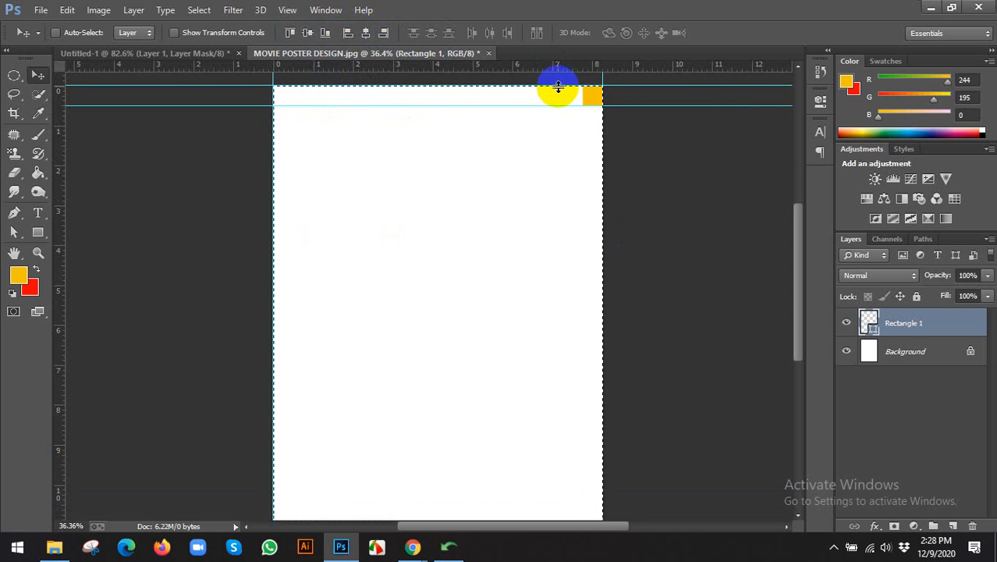
pyautogui.scroll(-1, 558, 88)
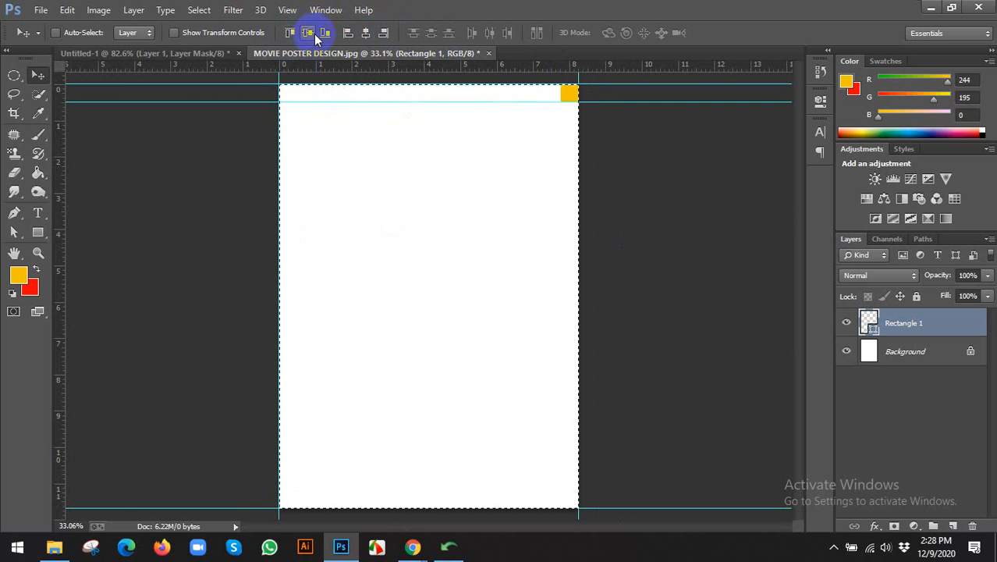
pyautogui.click(348, 33)
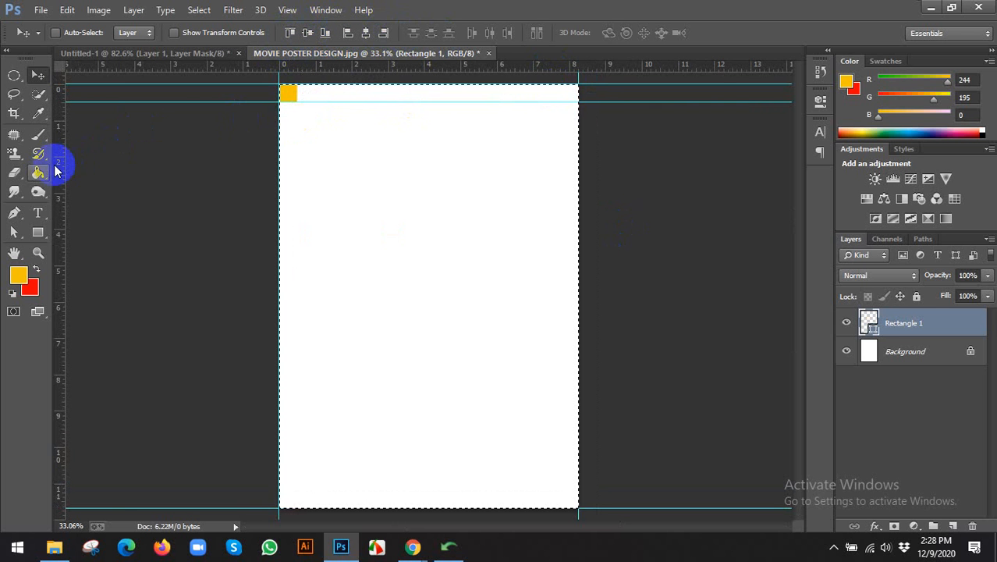
pyautogui.moveTo(56, 171); pyautogui.dragTo(297, 172)
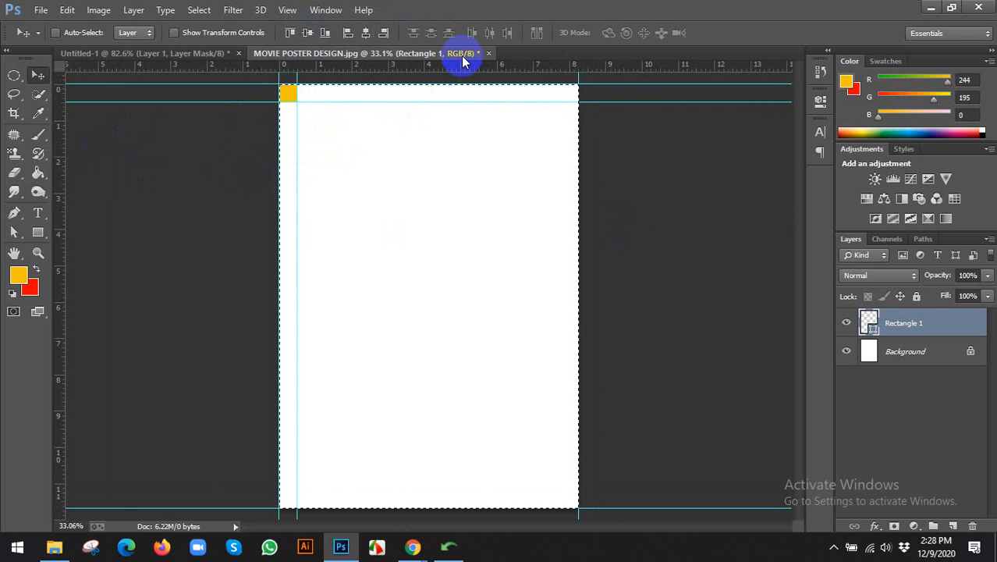
# Add guides at 11.193 in and near the right edge, then deselect and delete the helper square.
pyautogui.click(332, 37)
pyautogui.scroll(-2, 437, 248)
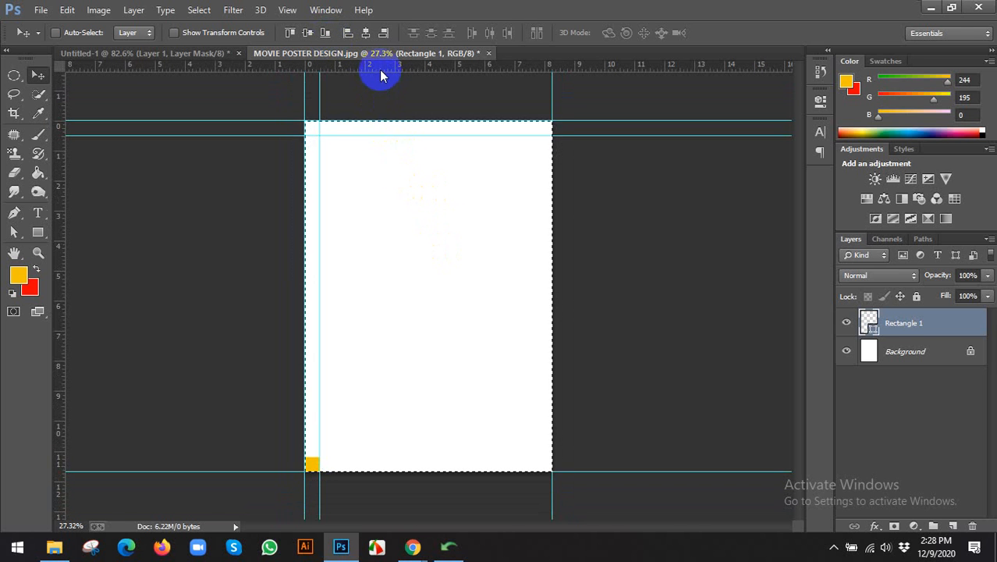
pyautogui.moveTo(379, 68); pyautogui.dragTo(421, 457)
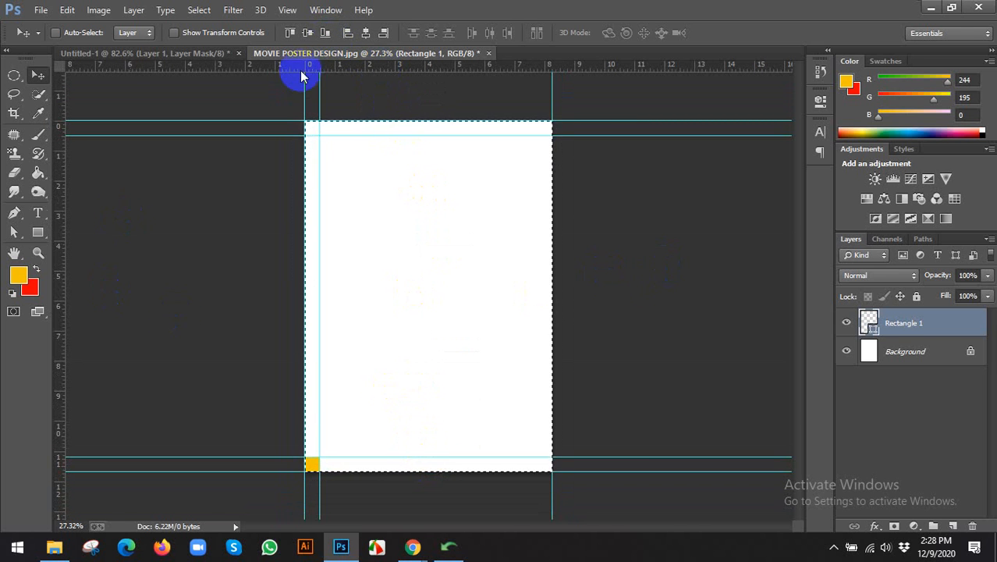
pyautogui.click(383, 32)
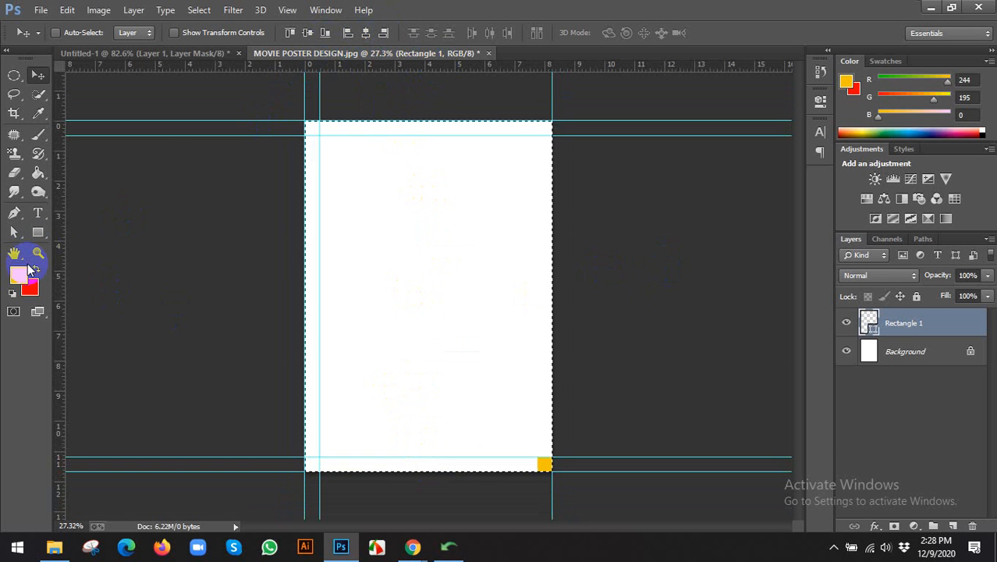
pyautogui.moveTo(60, 258); pyautogui.dragTo(537, 305)
pyautogui.scroll(1, 524, 249)
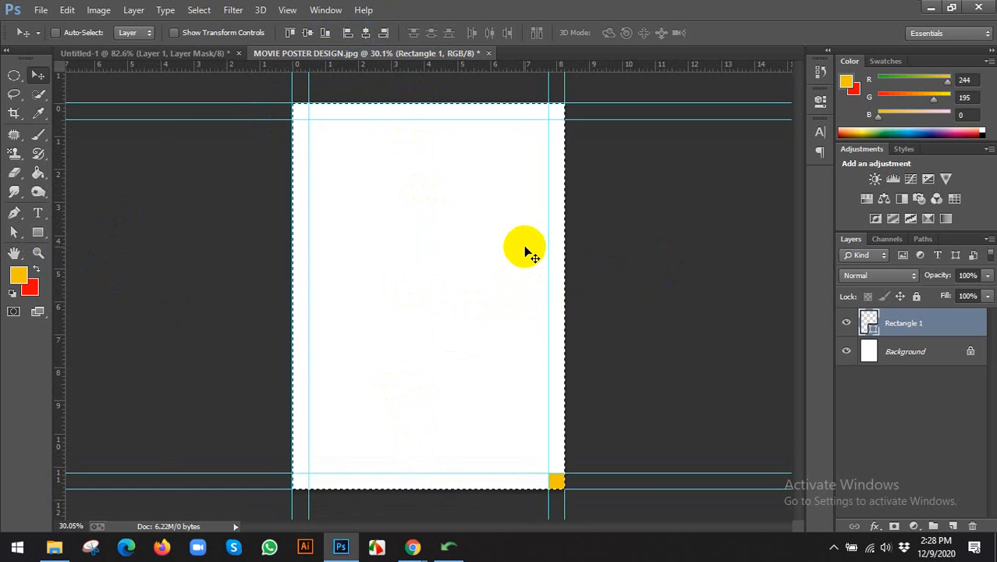
pyautogui.hotkey('ctrl', 'd')
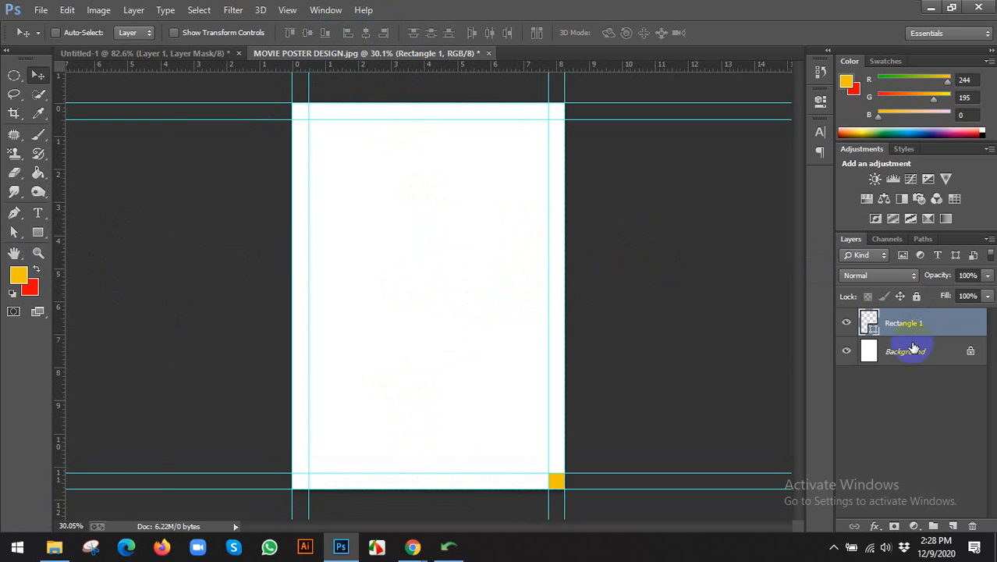
pyautogui.scroll(-1, 525, 227)
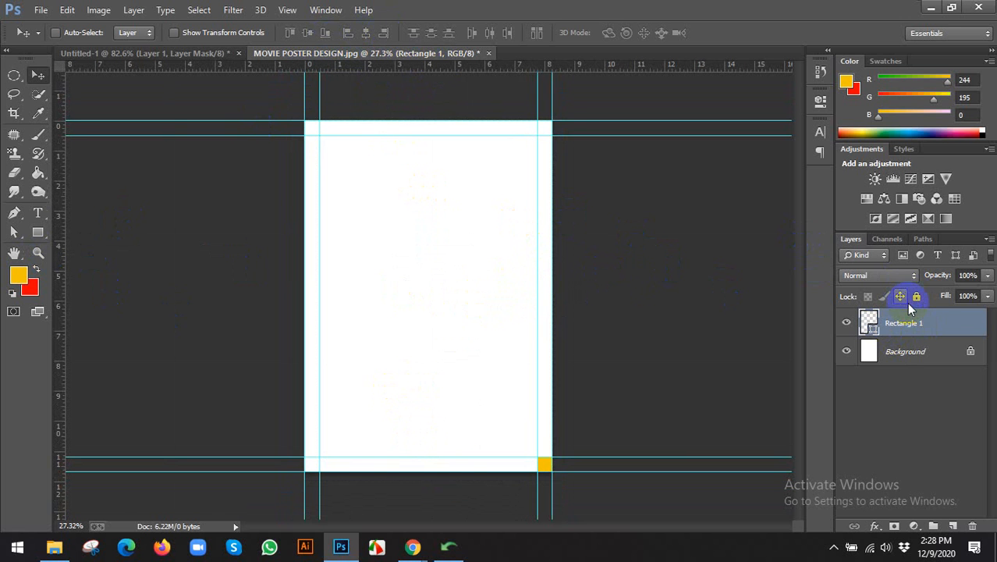
pyautogui.press('Delete')
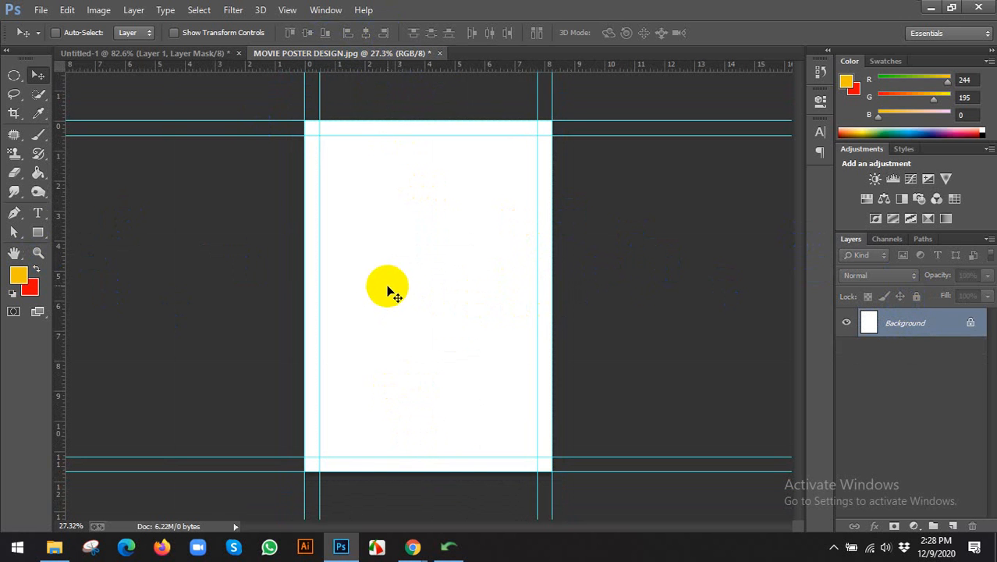
# Enlarge the canvas by a relative 0.25 in in width and height with a red extension colour.
pyautogui.click(97, 10)
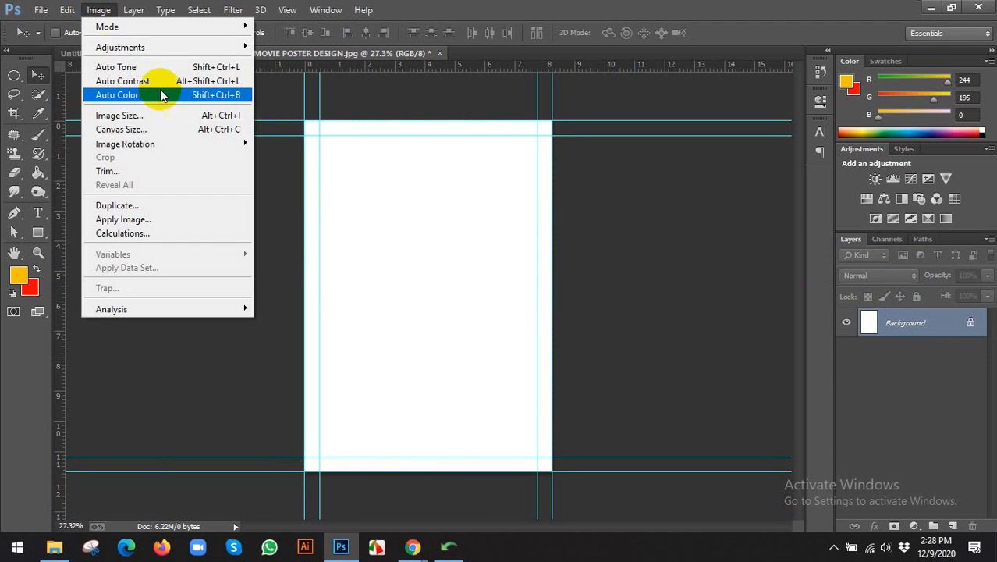
pyautogui.click(137, 129)
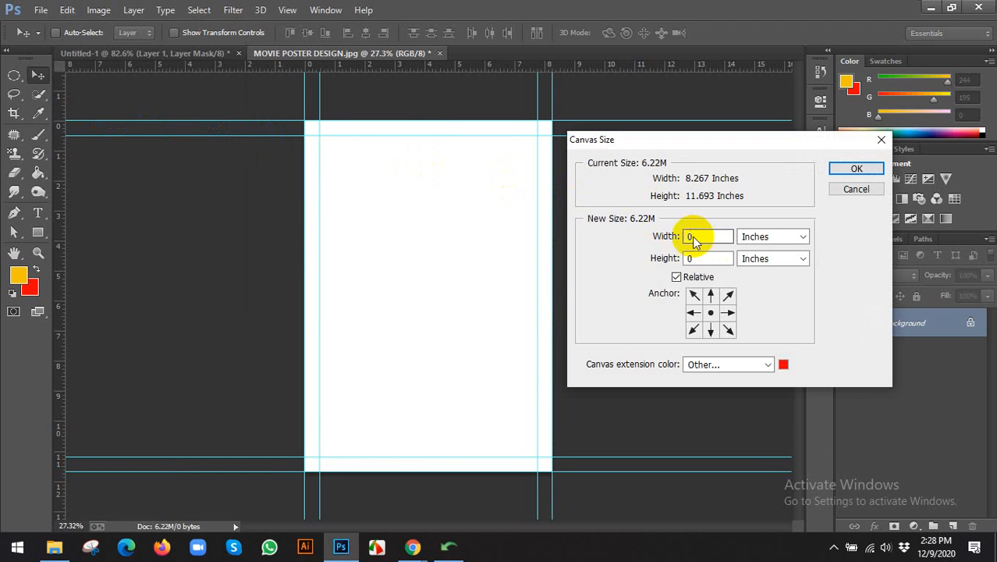
pyautogui.click(703, 242)
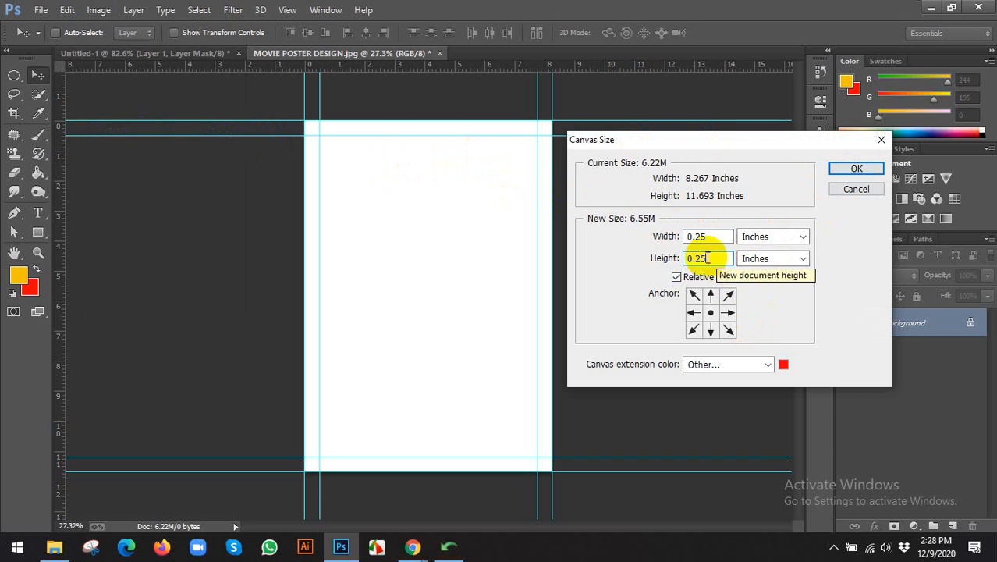
pyautogui.click(721, 237)
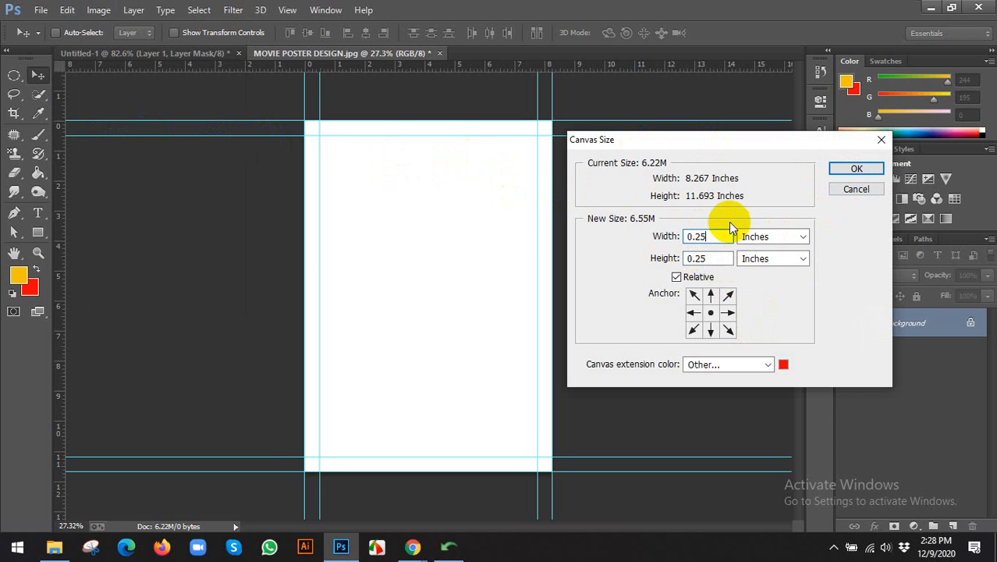
pyautogui.click(859, 168)
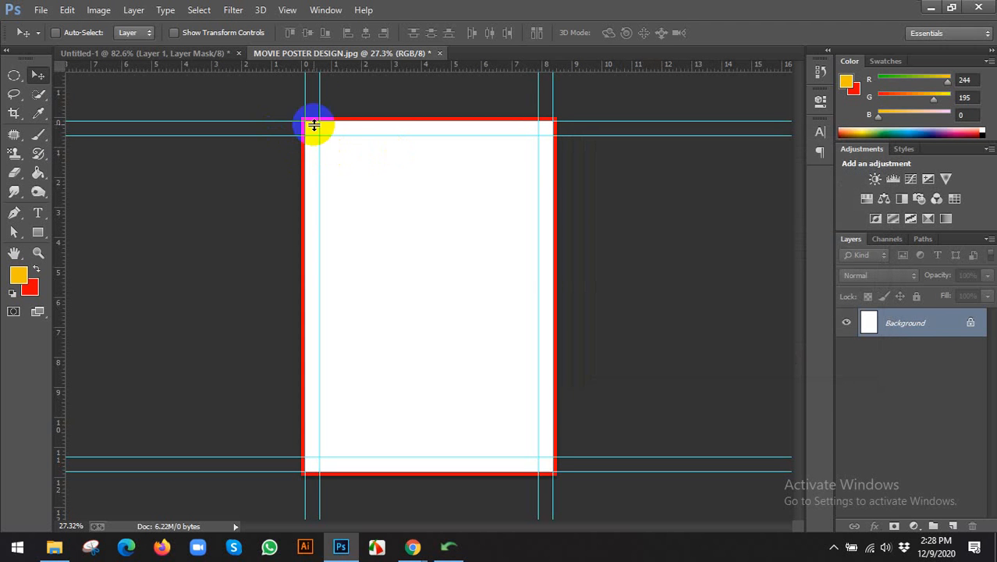
pyautogui.click(98, 9)
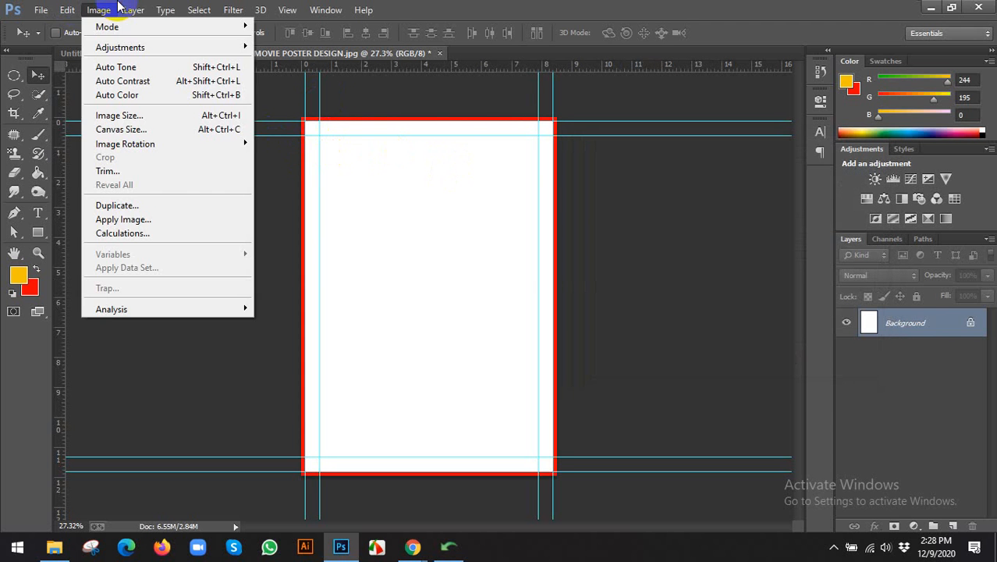
pyautogui.click(622, 13)
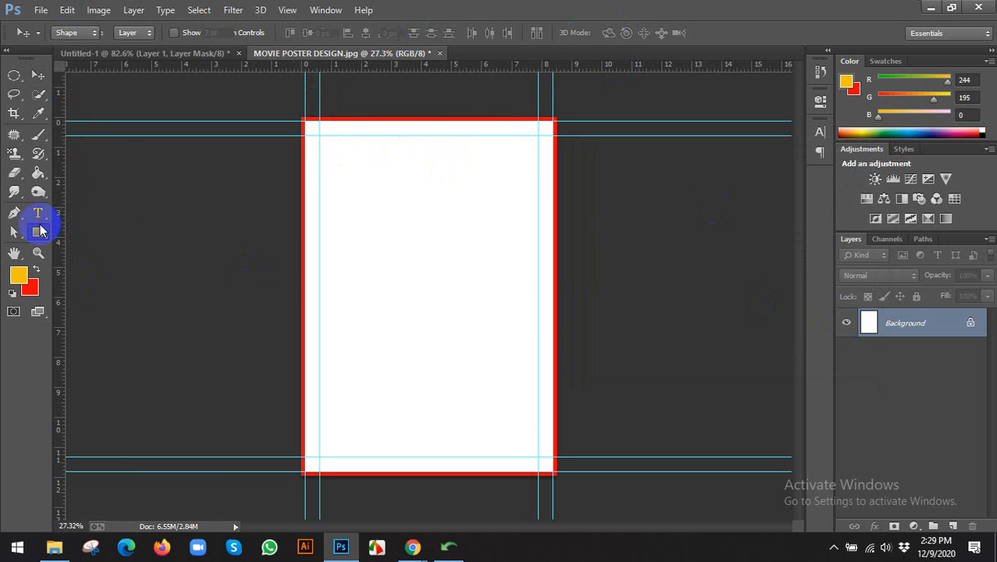
# Draw a page-sized yellow rectangle and delete the Background layer.
pyautogui.click(39, 231)
pyautogui.moveTo(302, 117); pyautogui.dragTo(553, 474)
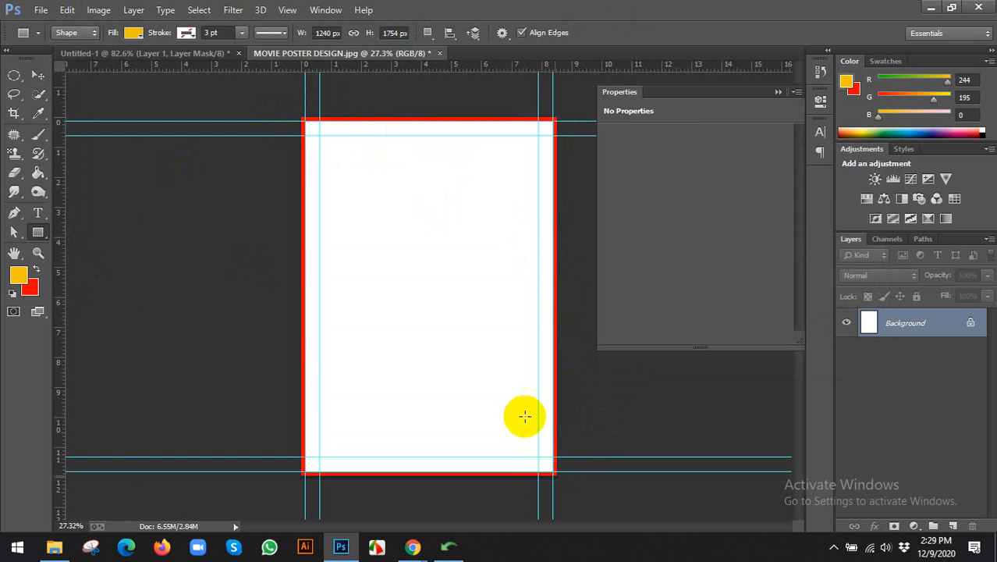
pyautogui.click(820, 100)
pyautogui.click(38, 74)
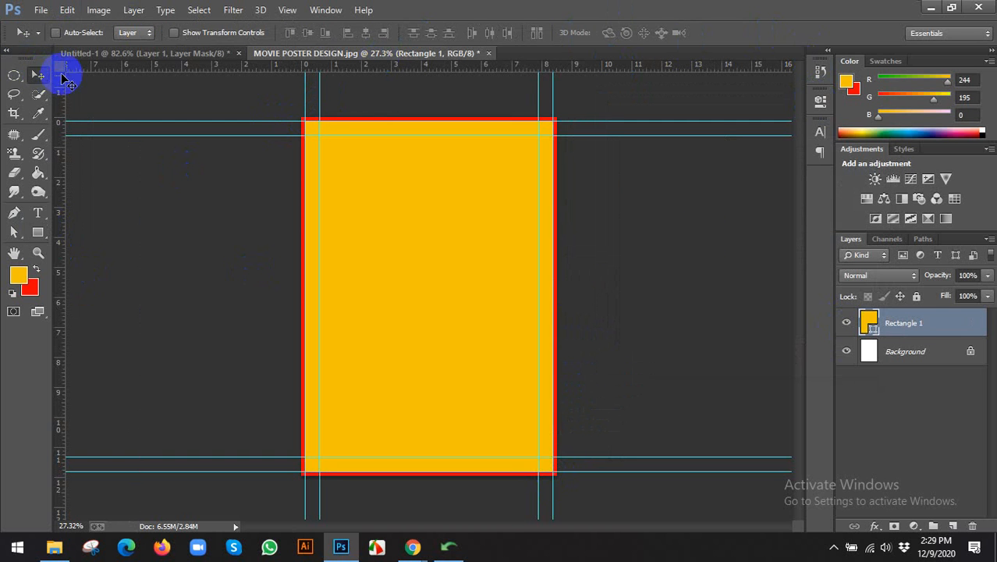
pyautogui.click(939, 352)
pyautogui.press('Delete')
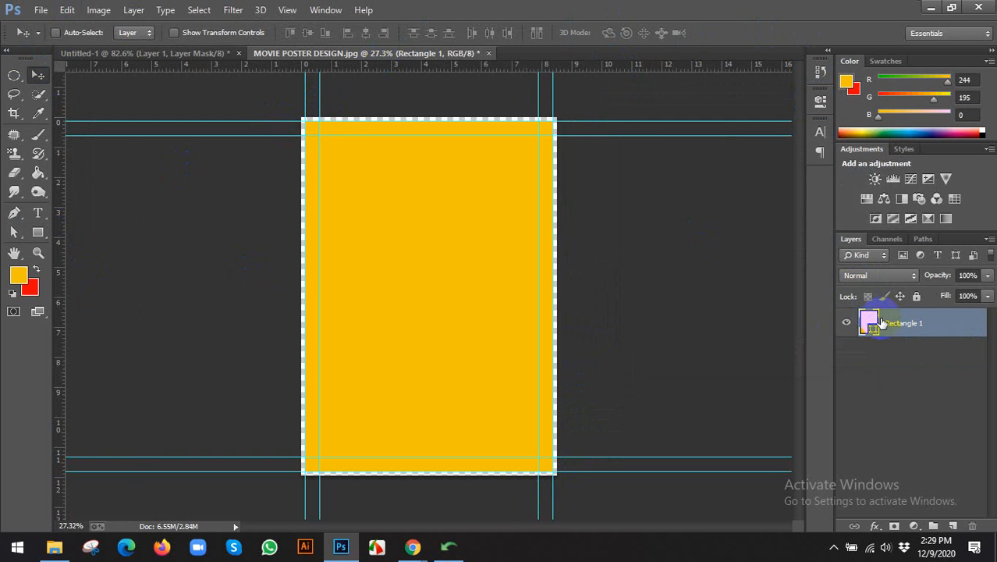
# Free-transform the rectangle slightly past the top, left, right and bottom page edges and commit.
pyautogui.click(216, 35)
pyautogui.scroll(3, 293, 117)
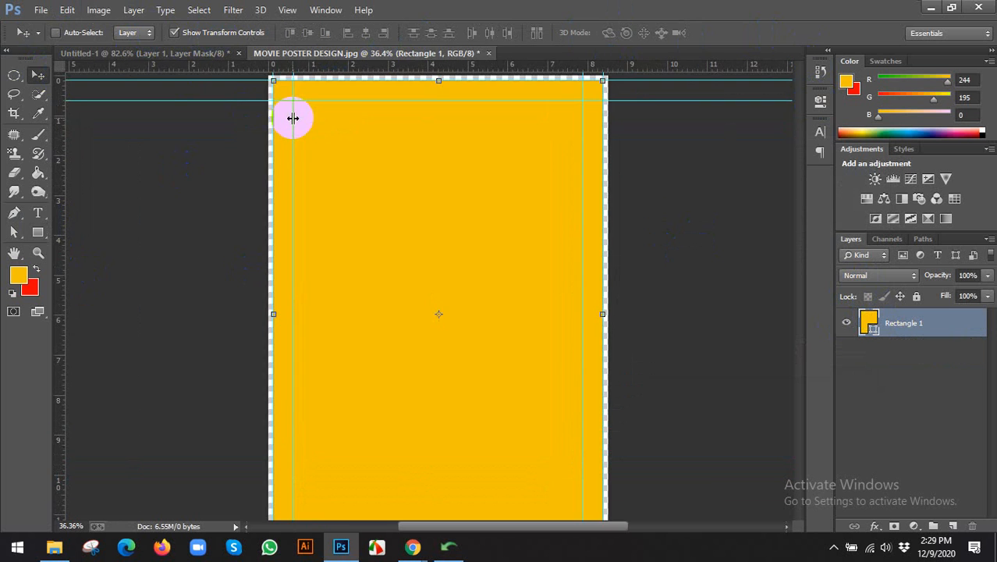
pyautogui.scroll(3, 359, 154)
pyautogui.moveTo(363, 125); pyautogui.dragTo(381, 278)
pyautogui.scroll(5, 257, 205)
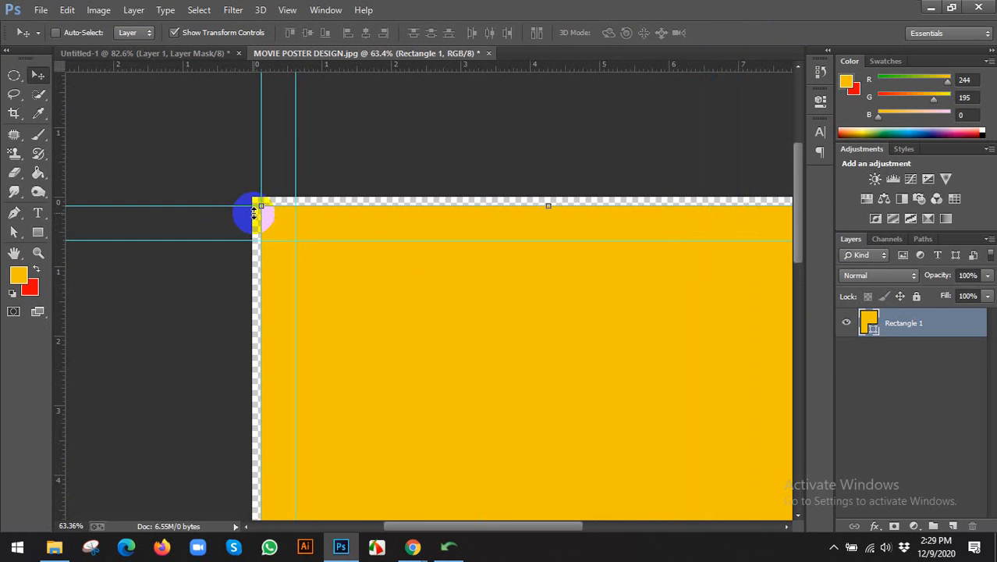
pyautogui.moveTo(265, 204)
pyautogui.mouseDown()
pyautogui.moveTo(256, 196)
pyautogui.moveTo(267, 207)
pyautogui.mouseUp()
pyautogui.scroll(-4, 267, 207)
pyautogui.scroll(-2, 690, 394)
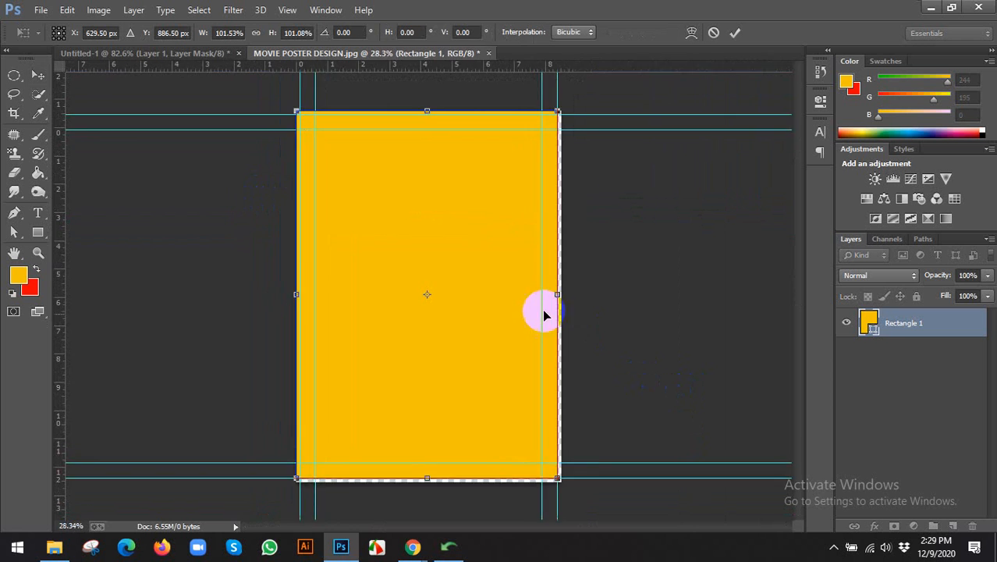
pyautogui.scroll(1, 578, 283)
pyautogui.moveTo(584, 294); pyautogui.dragTo(588, 294)
pyautogui.scroll(-2, 590, 312)
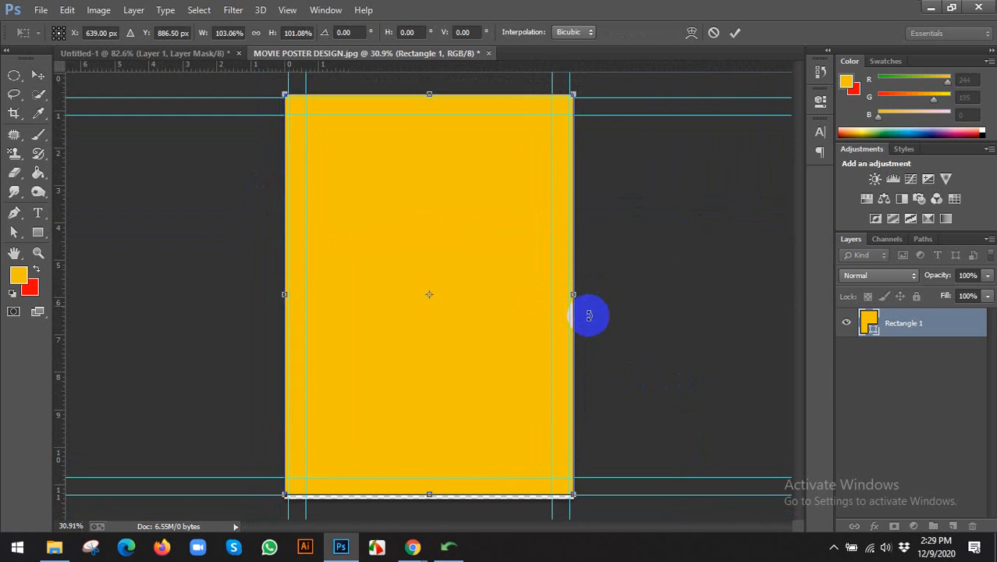
pyautogui.scroll(3, 443, 484)
pyautogui.scroll(1, 463, 410)
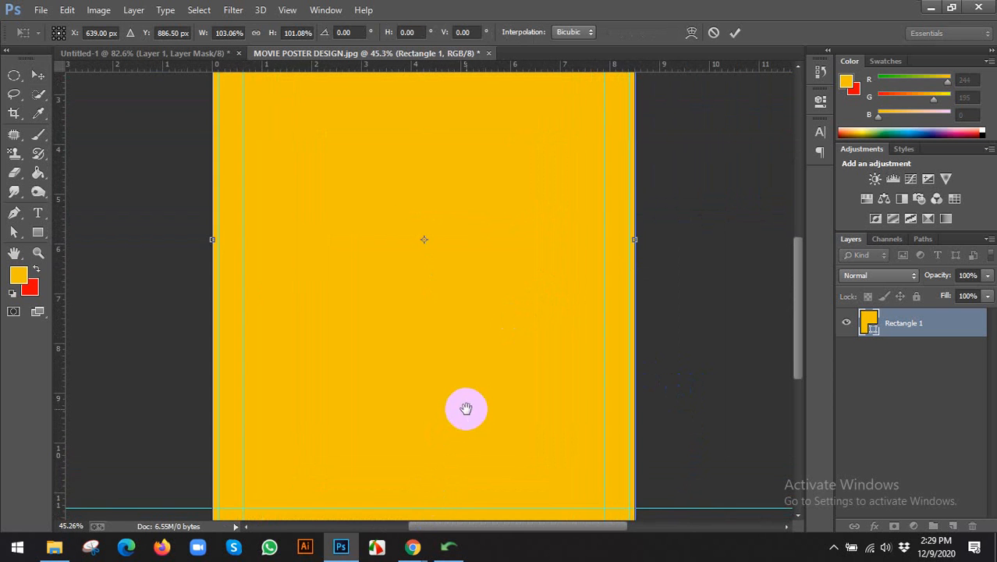
pyautogui.moveTo(465, 408); pyautogui.dragTo(463, 285)
pyautogui.scroll(2, 418, 399)
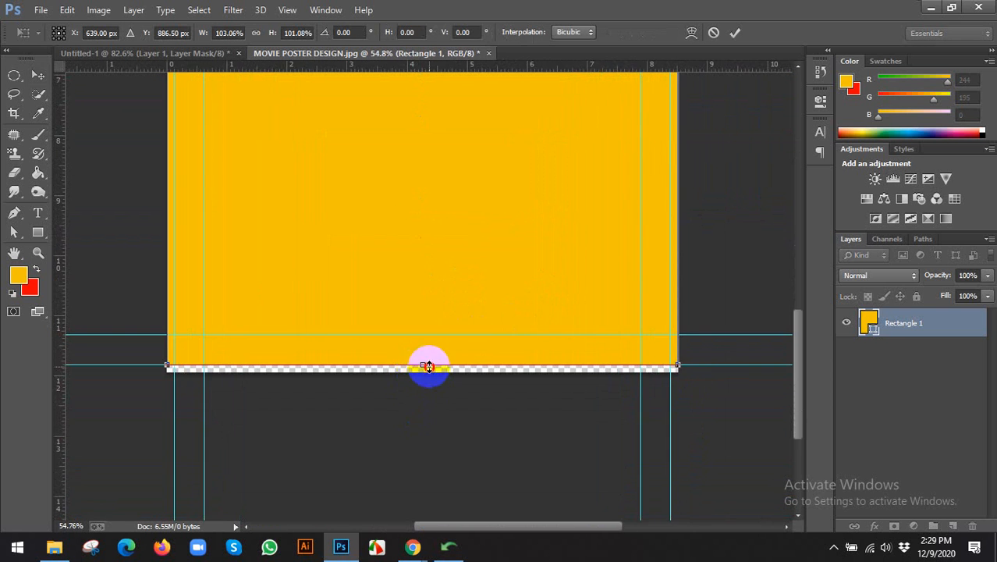
pyautogui.moveTo(429, 366)
pyautogui.mouseDown()
pyautogui.moveTo(428, 378)
pyautogui.moveTo(419, 368)
pyautogui.mouseUp()
pyautogui.scroll(4, 439, 383)
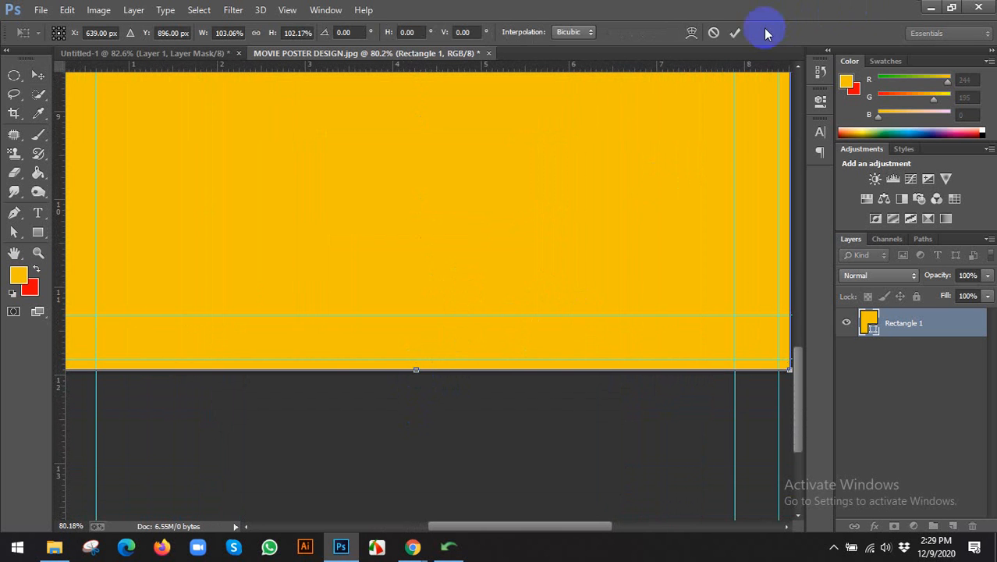
pyautogui.click(735, 32)
# Bring up Save As for the poster with Shift+Ctrl+S.
pyautogui.scroll(-9, 539, 342)
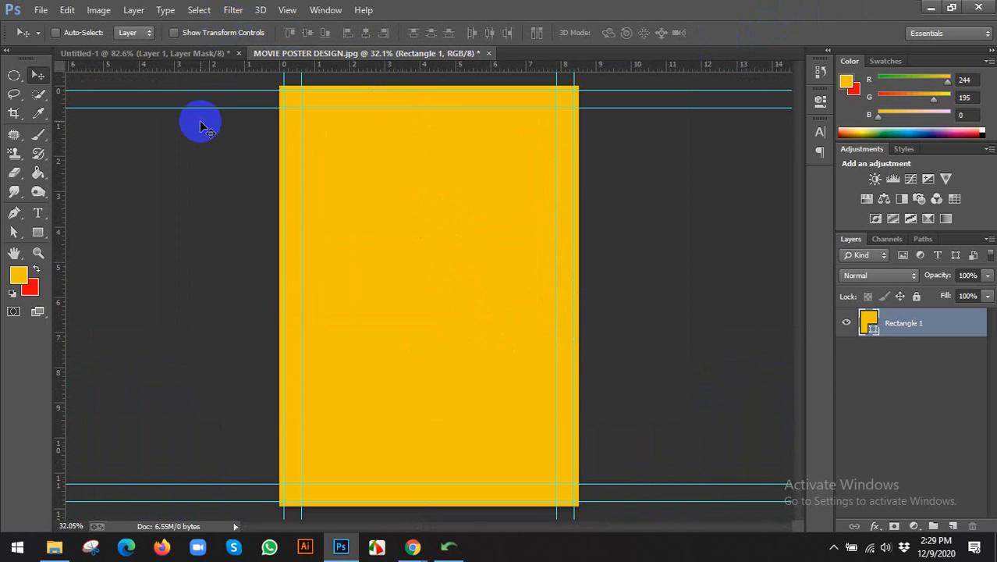
pyautogui.scroll(-1, 239, 198)
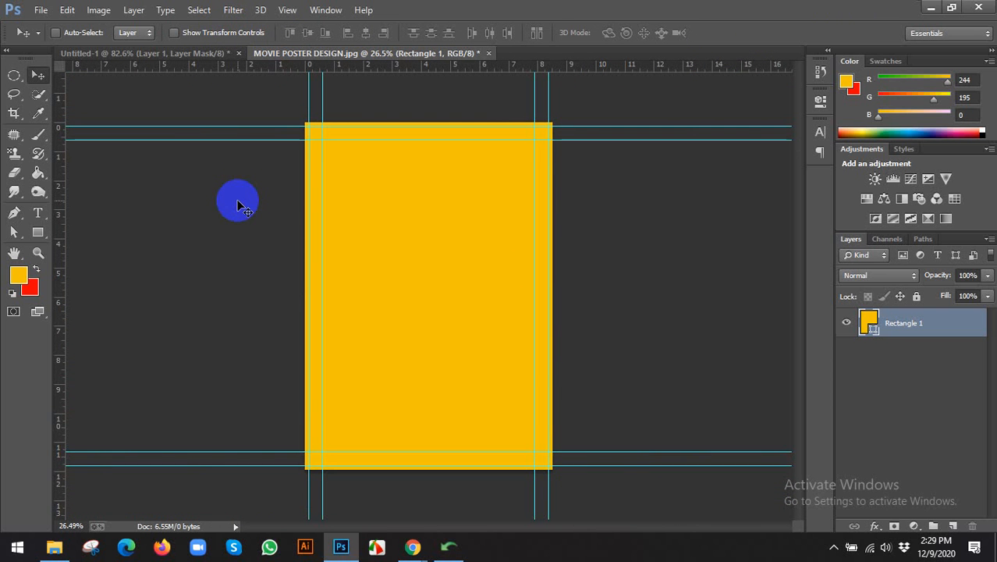
pyautogui.hotkey('ctrl', 'shift', 's')
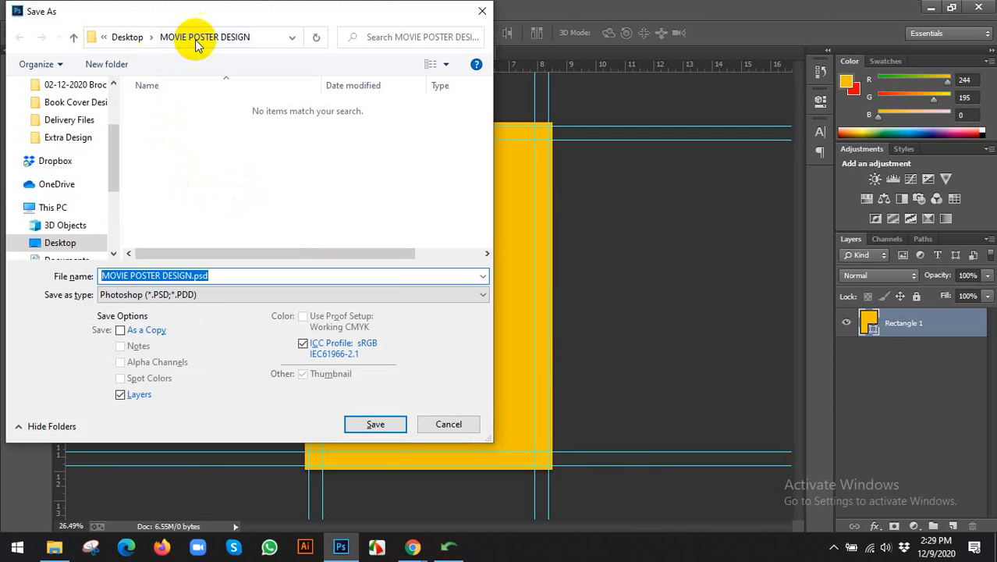
# Save as MOVIE POSTER DESIGN.psd, then switch to the blank Chrome tab.
pyautogui.click(377, 424)
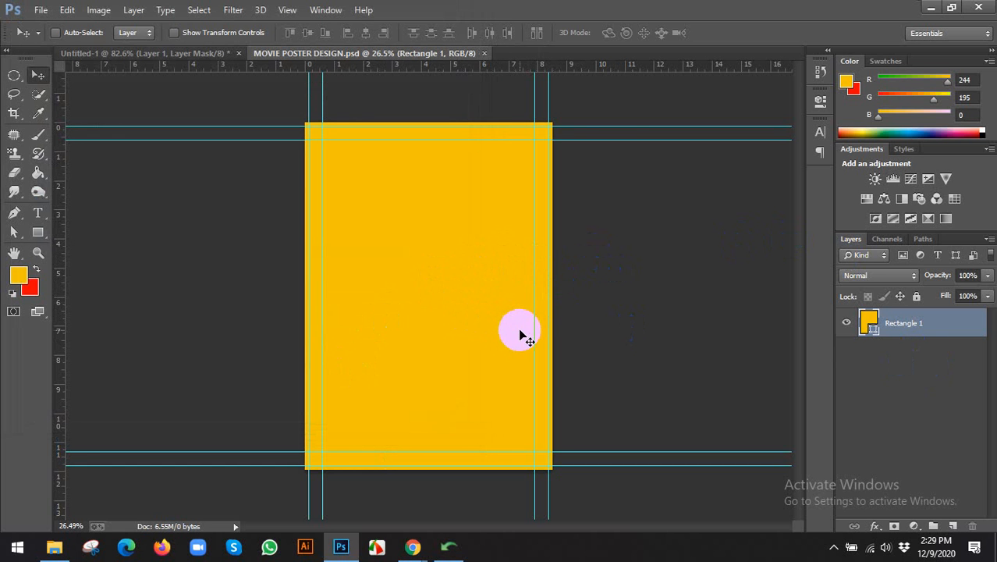
pyautogui.click(412, 546)
pyautogui.click(343, 488)
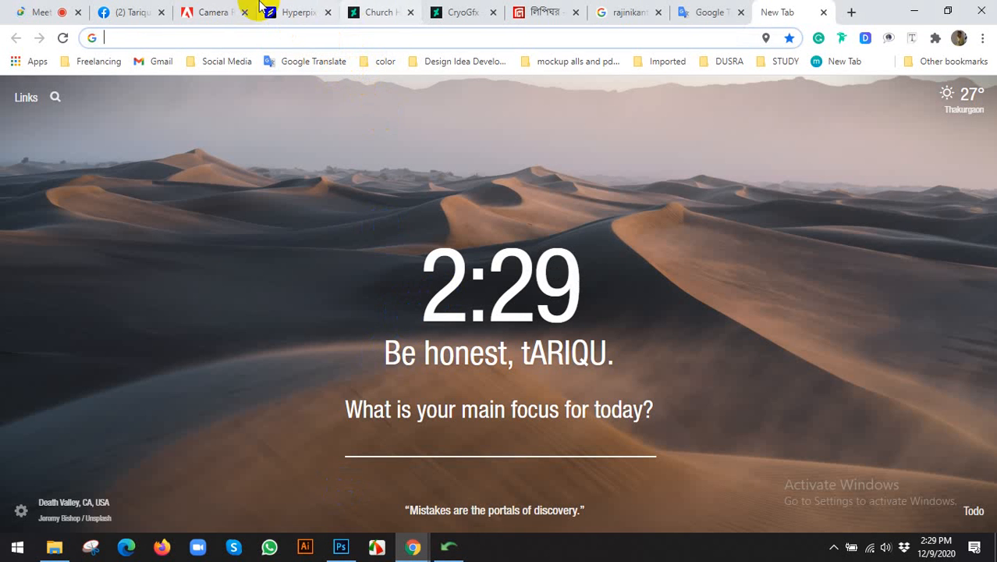
# Cycle through the open browser tabs and close the Church HQ artwork tab.
pyautogui.click(27, 11)
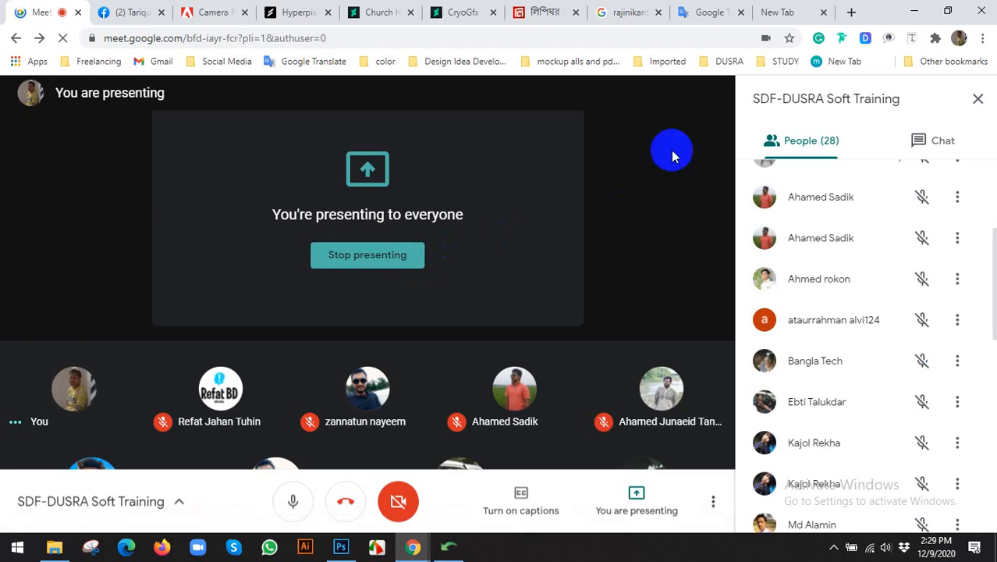
pyautogui.click(299, 9)
pyautogui.click(364, 9)
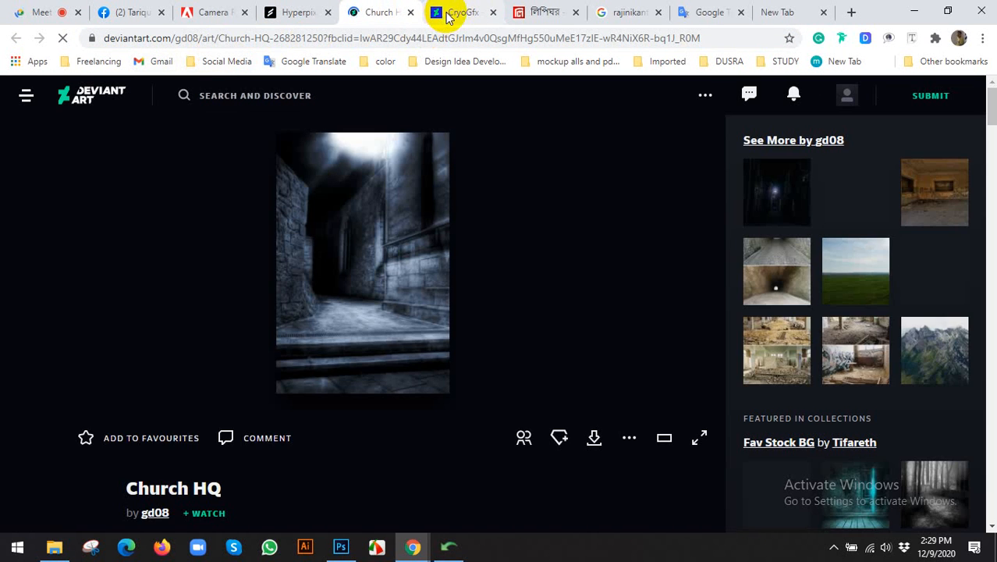
pyautogui.click(474, 10)
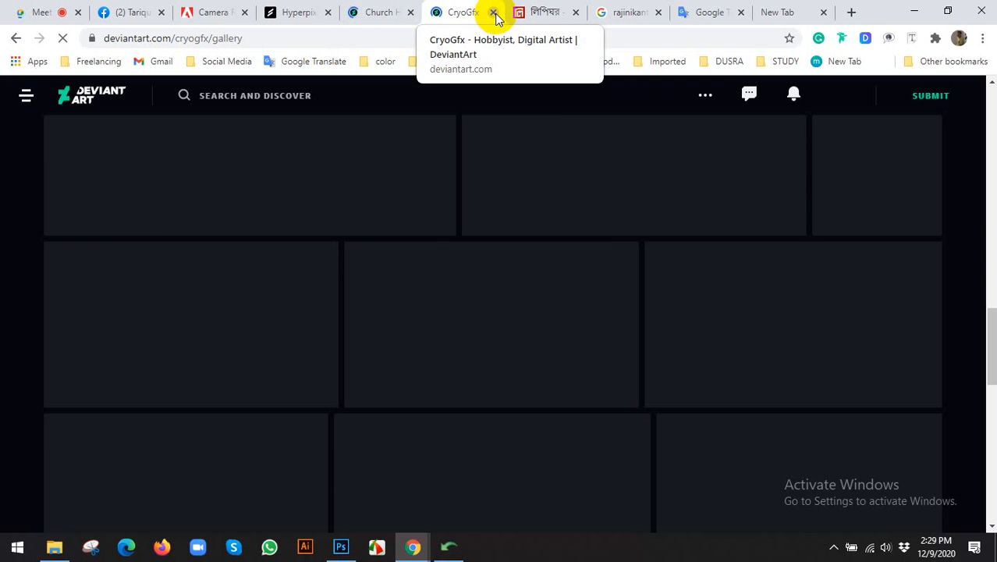
pyautogui.click(390, 13)
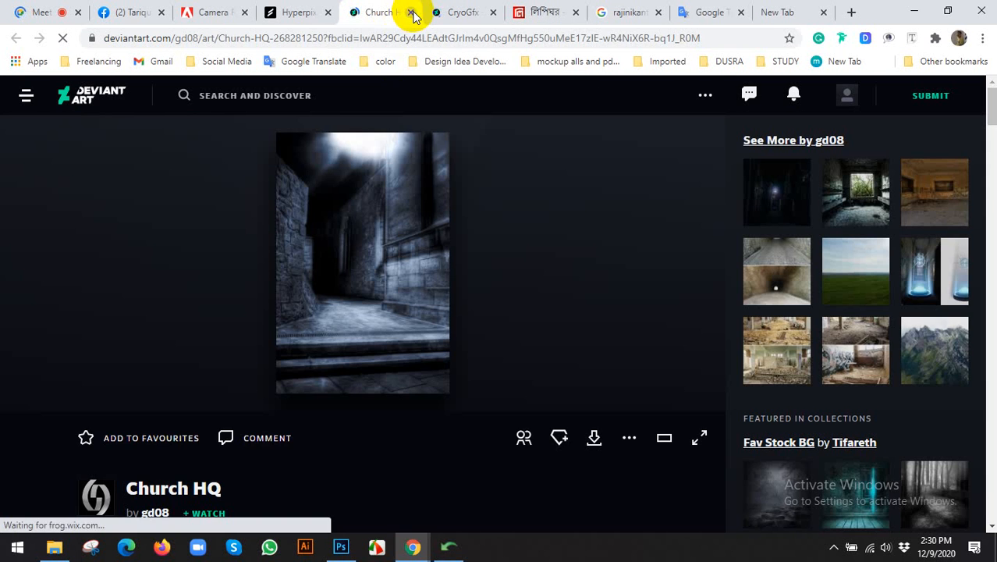
pyautogui.click(411, 13)
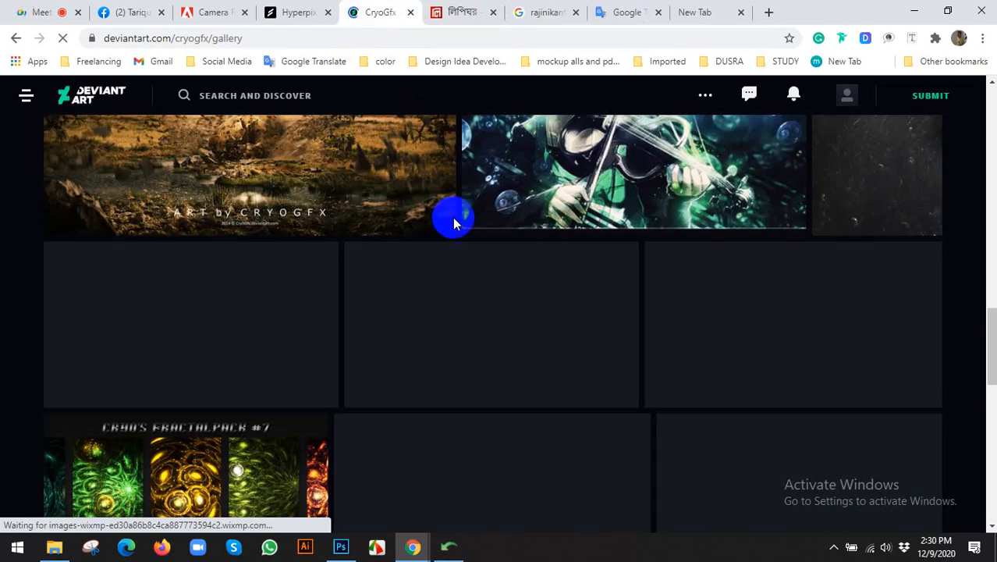
# Scroll the CryoGfx gallery and view the Laketown artwork page.
pyautogui.scroll(-2, 442, 373)
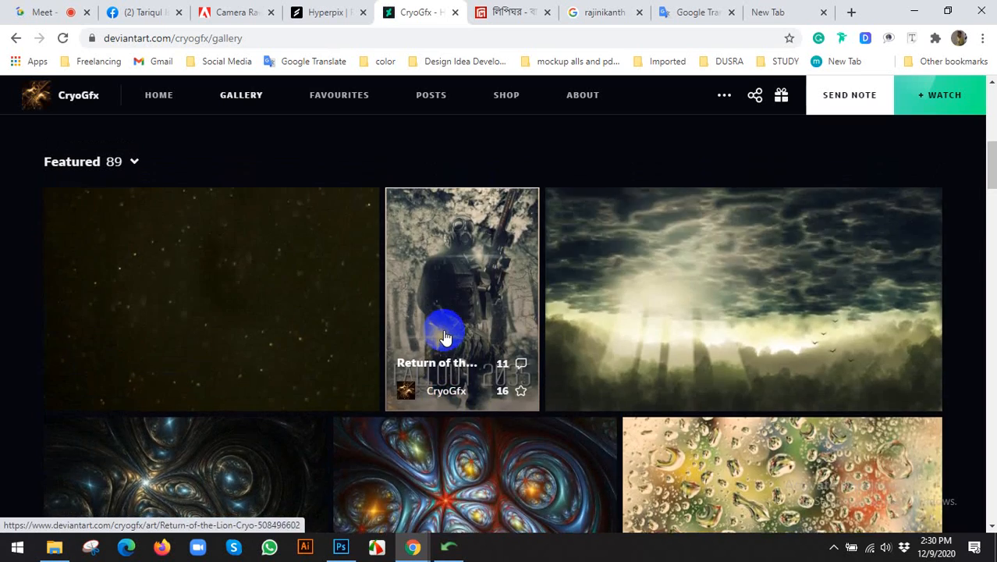
pyautogui.scroll(-1, 431, 344)
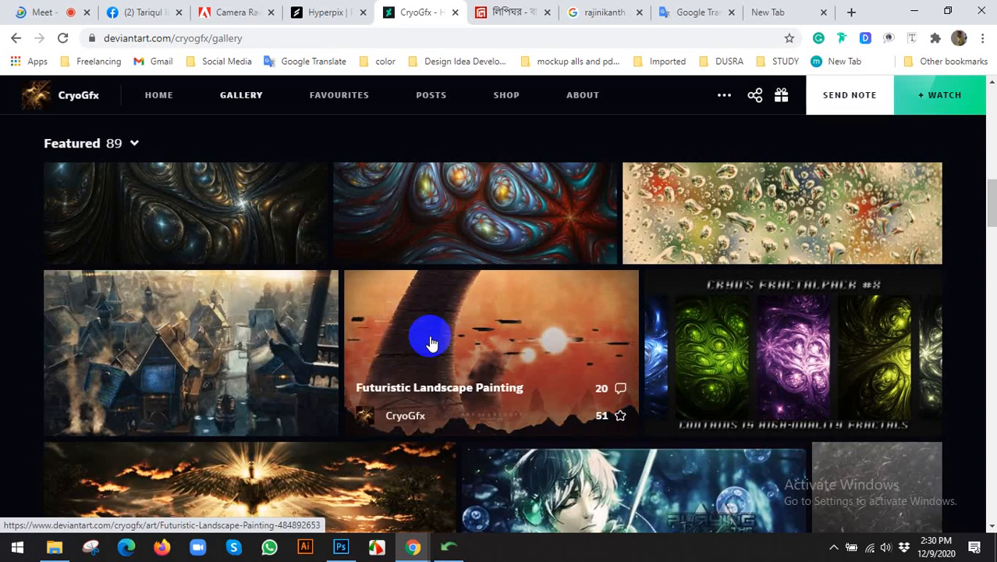
pyautogui.click(148, 355)
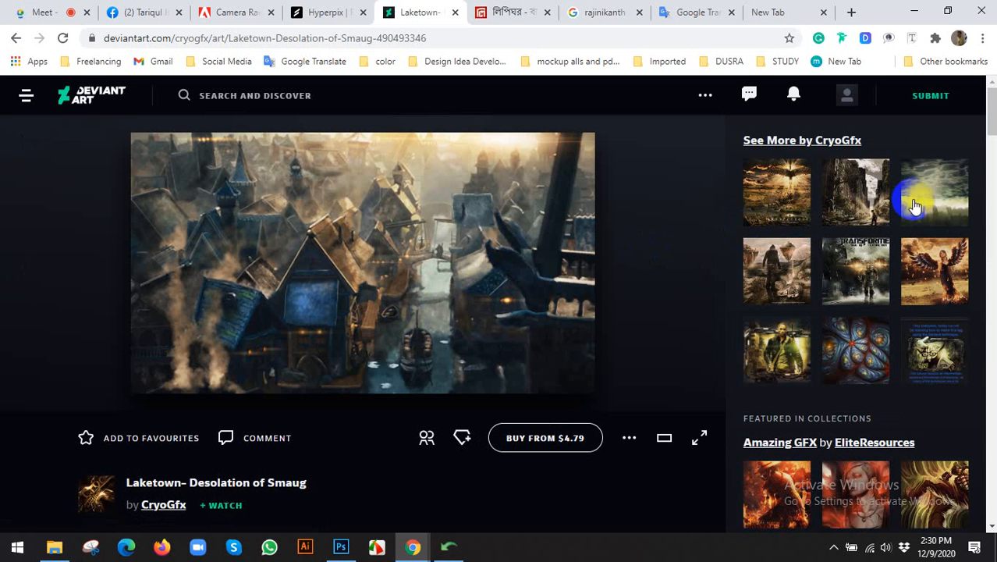
pyautogui.scroll(-3, 629, 311)
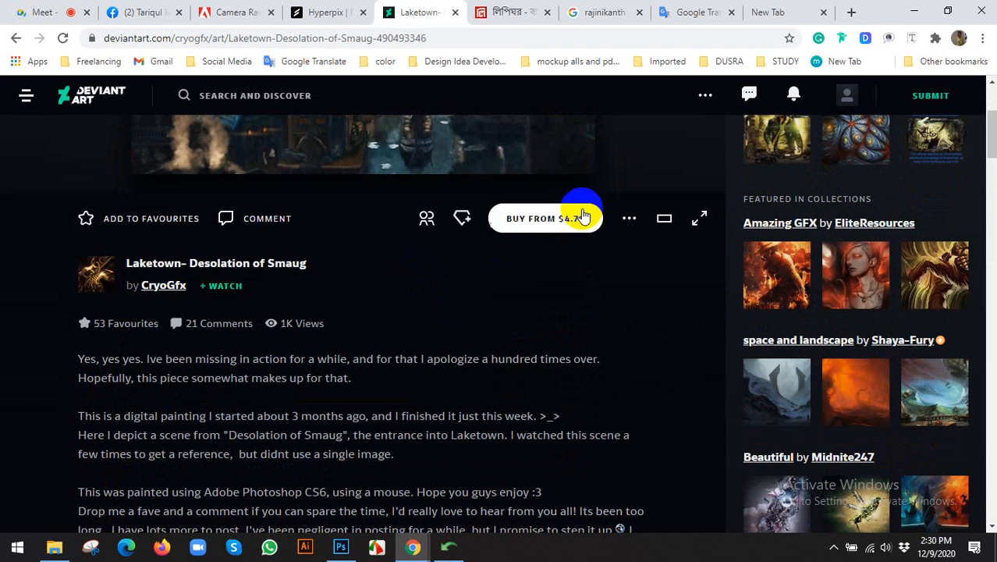
pyautogui.scroll(3, 283, 258)
# Go back to the gallery, scroll to the Fractalpack thumbnails and open Cryo's DA Fractalpack #3.
pyautogui.click(15, 37)
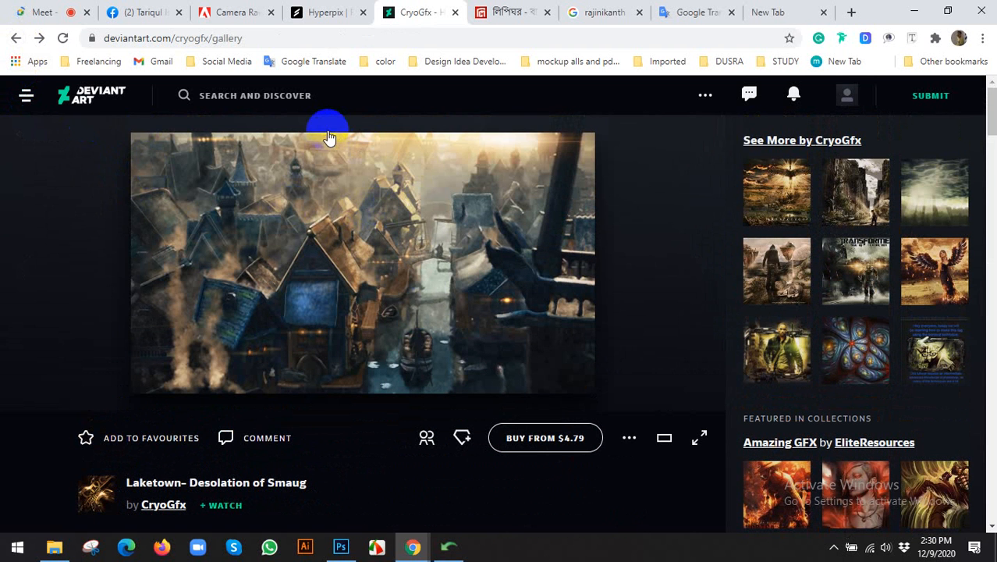
pyautogui.scroll(-3, 491, 326)
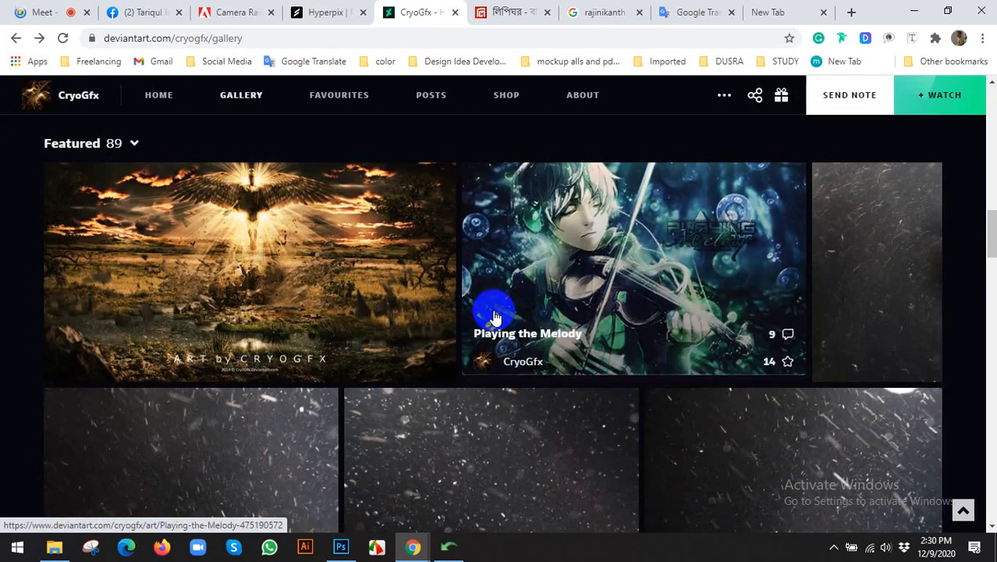
pyautogui.scroll(-8, 488, 312)
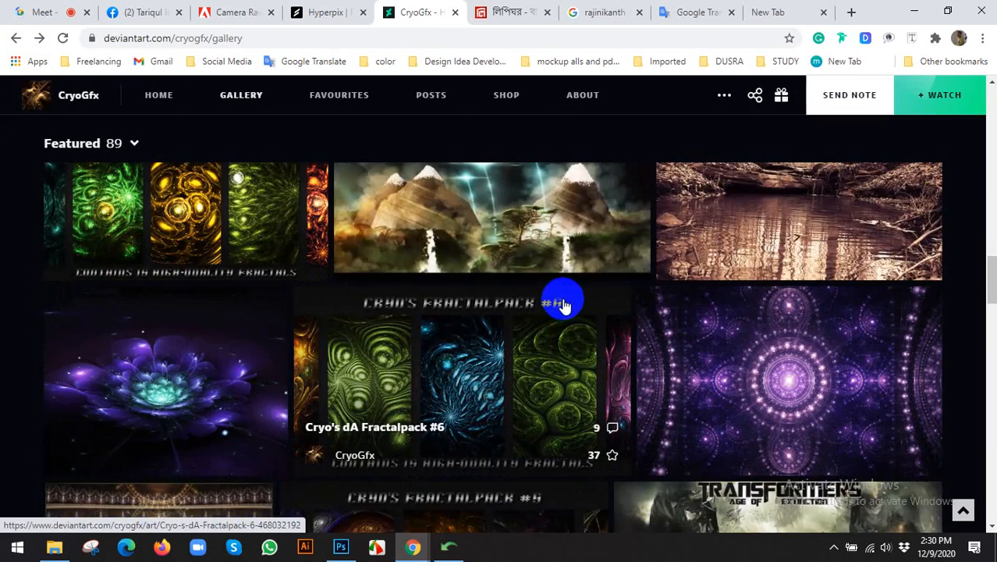
pyautogui.scroll(-5, 564, 304)
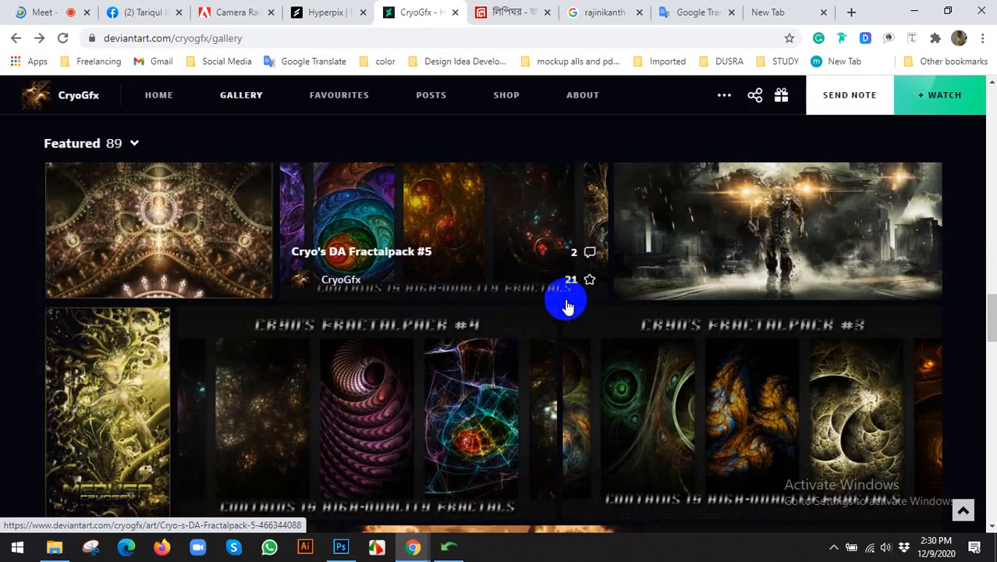
pyautogui.scroll(-3, 567, 304)
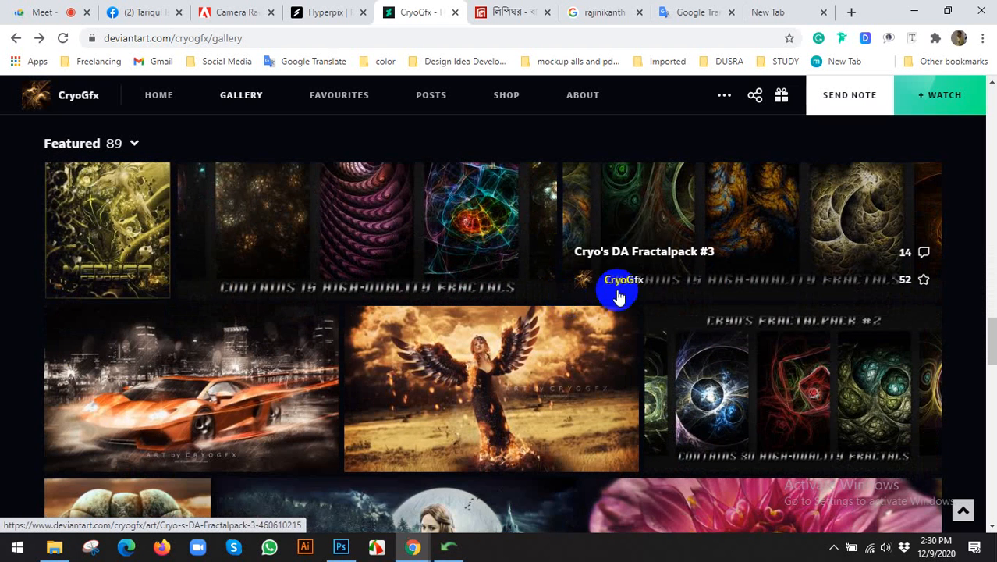
pyautogui.click(850, 225)
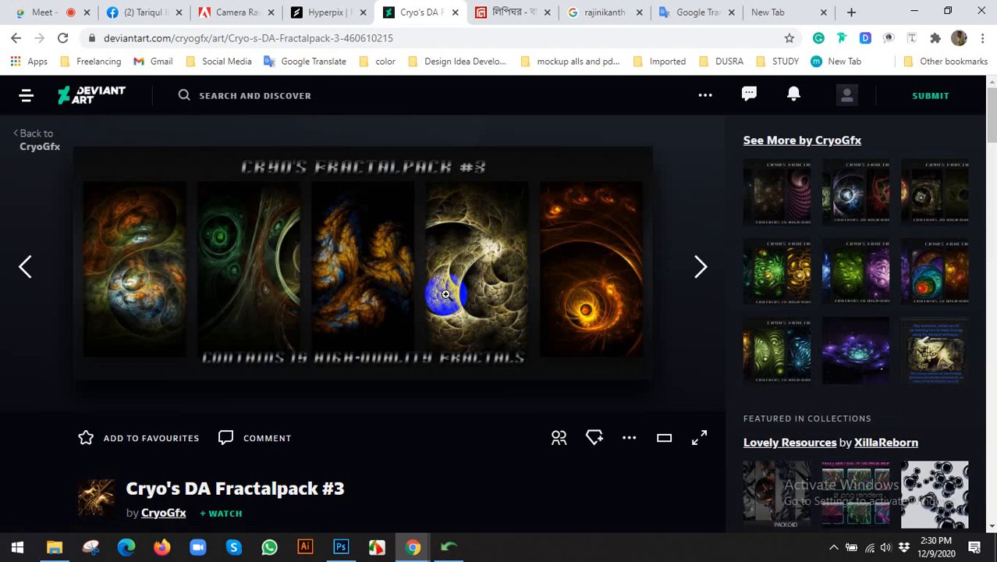
pyautogui.scroll(-3, 469, 297)
pyautogui.scroll(3, 538, 308)
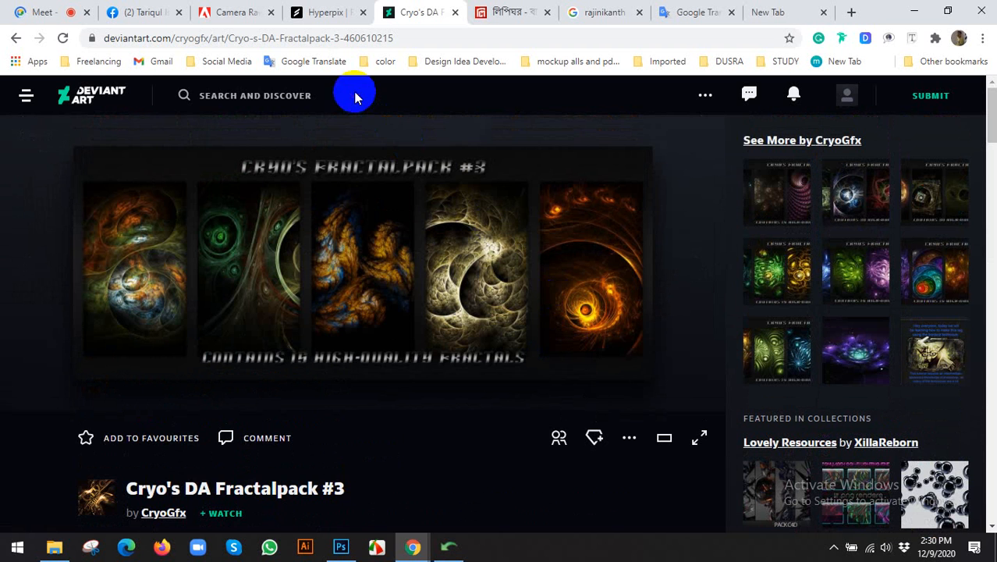
# Search DeviantArt for 'TEXTURE FREE DOWNLOAD' and scroll through the results.
pyautogui.click(184, 96)
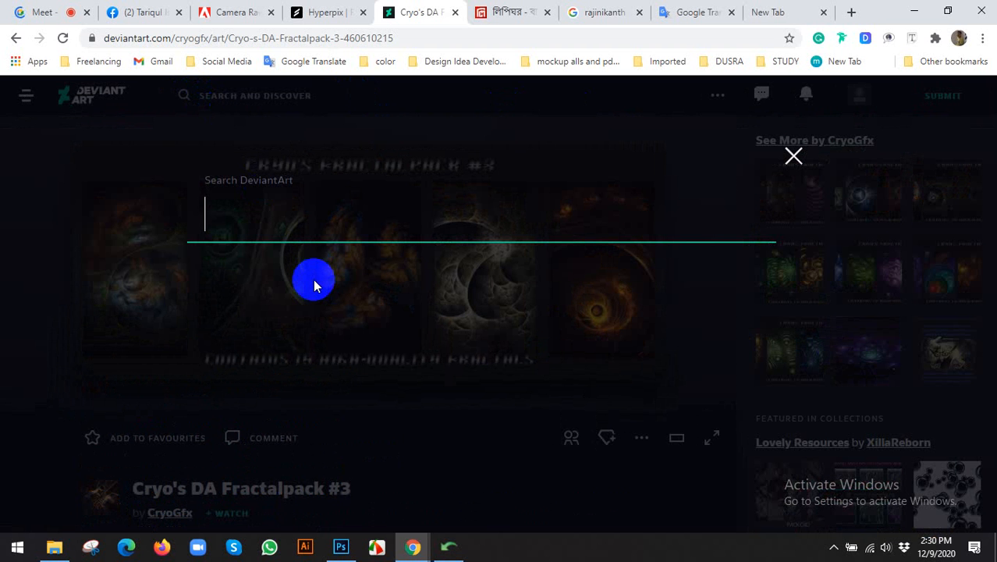
pyautogui.write('TEX')
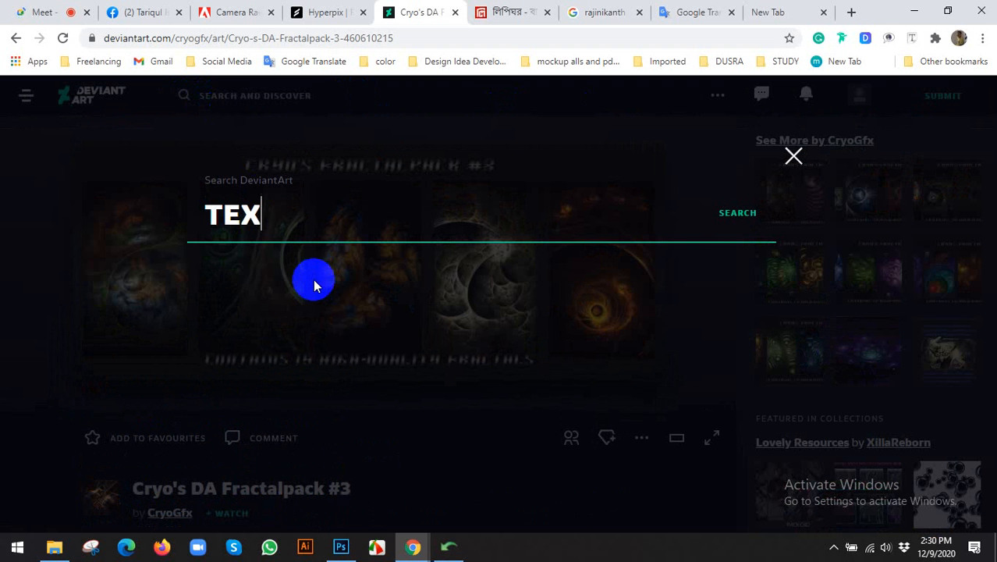
pyautogui.write('TURE FREE')
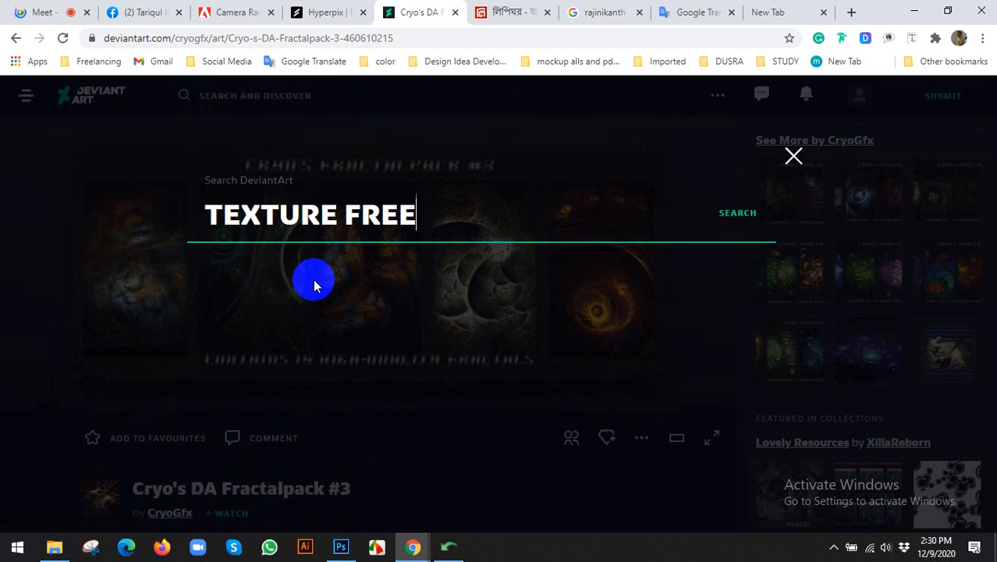
pyautogui.write(' DOWNLOA')
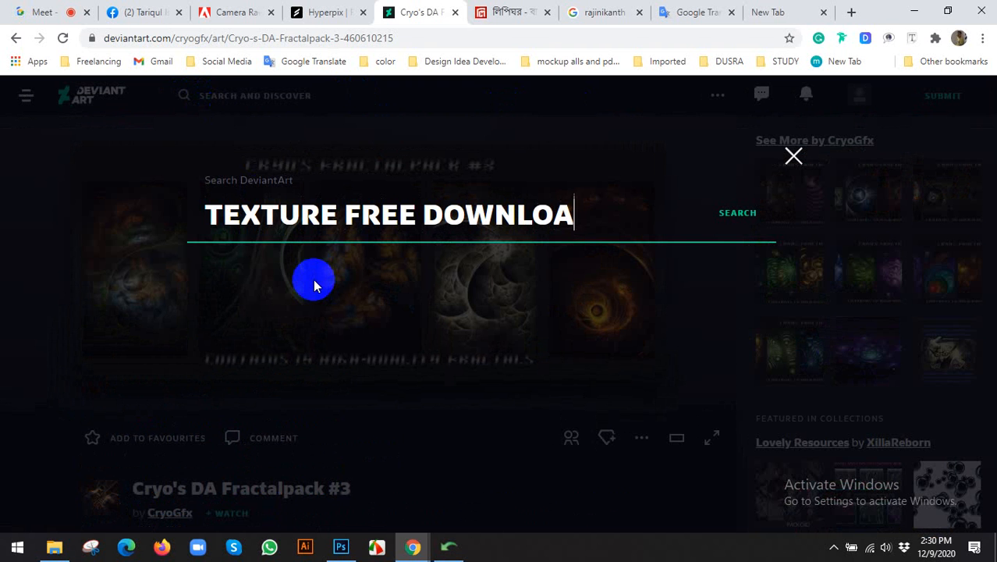
pyautogui.write('D')
pyautogui.press('Return')
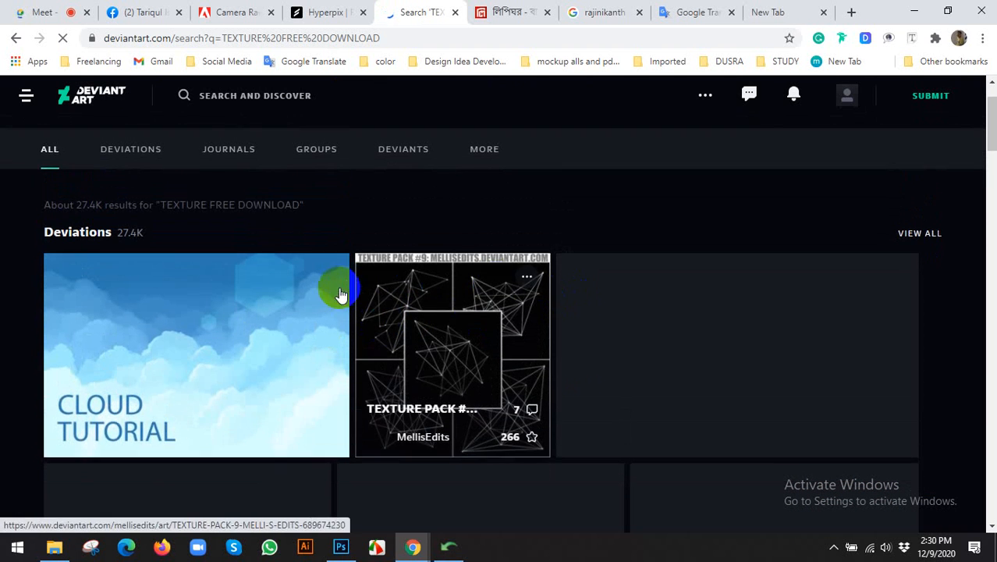
pyautogui.scroll(-4, 456, 273)
pyautogui.scroll(-3, 479, 274)
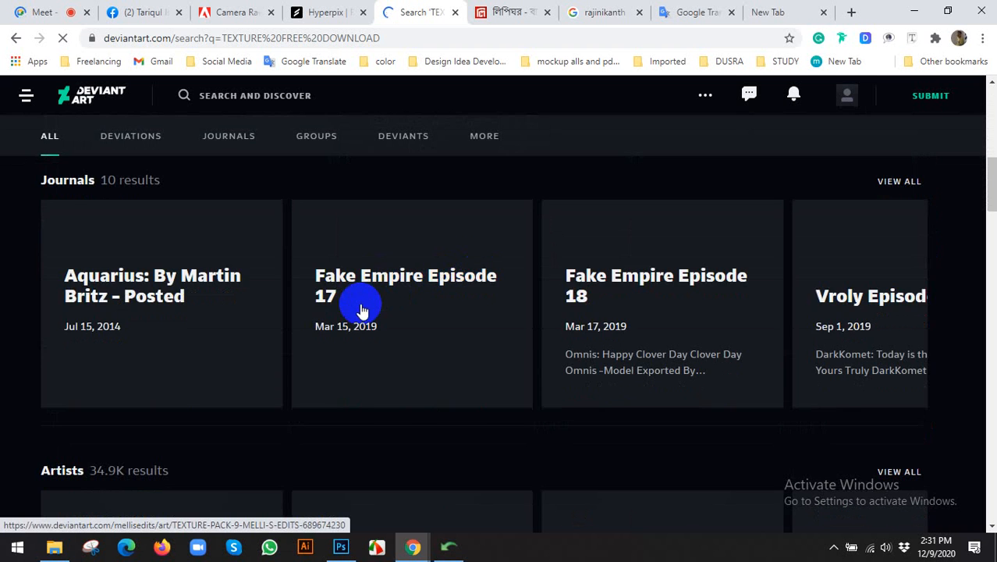
pyautogui.scroll(7, 363, 307)
pyautogui.scroll(-6, 742, 412)
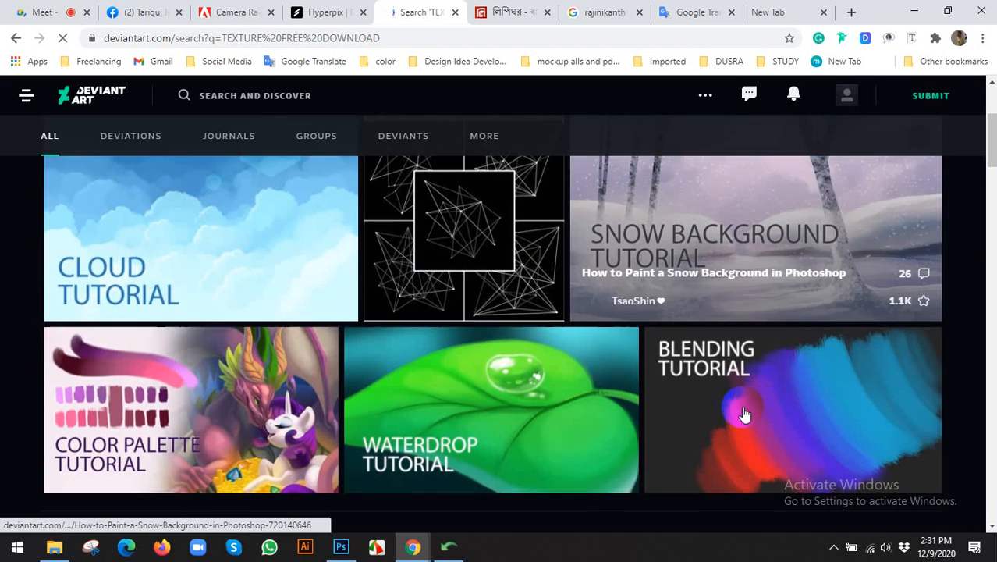
pyautogui.scroll(2, 426, 336)
pyautogui.scroll(-3, 418, 337)
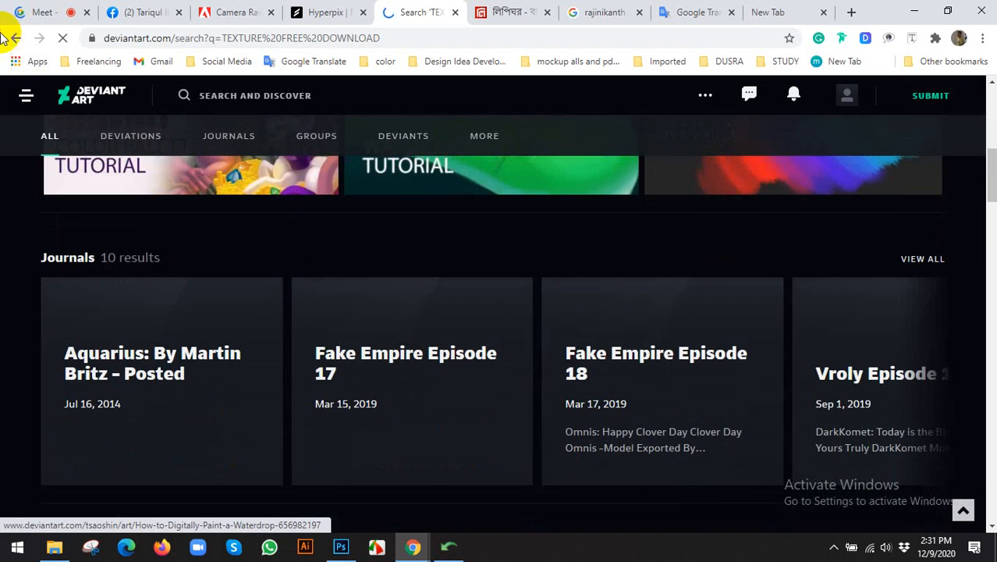
pyautogui.click(22, 42)
# Leave the search results and go back to the CryoGfx gallery.
pyautogui.click(320, 10)
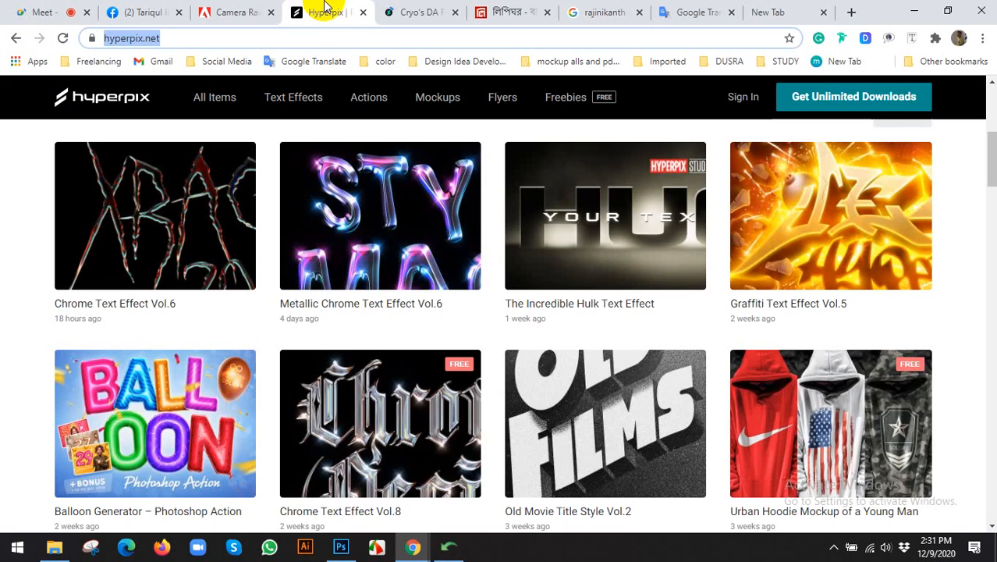
pyautogui.click(408, 8)
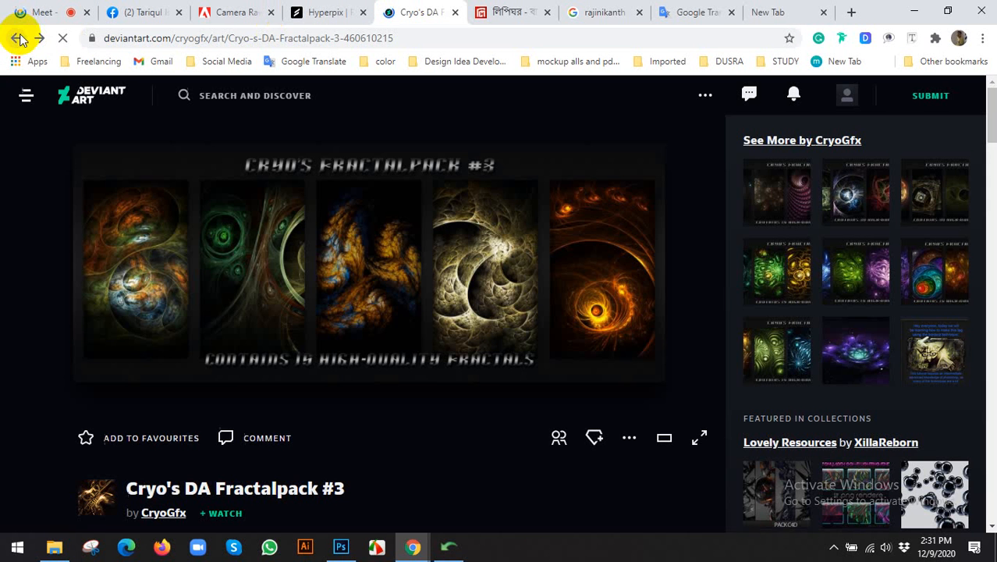
pyautogui.rightClick(255, 291)
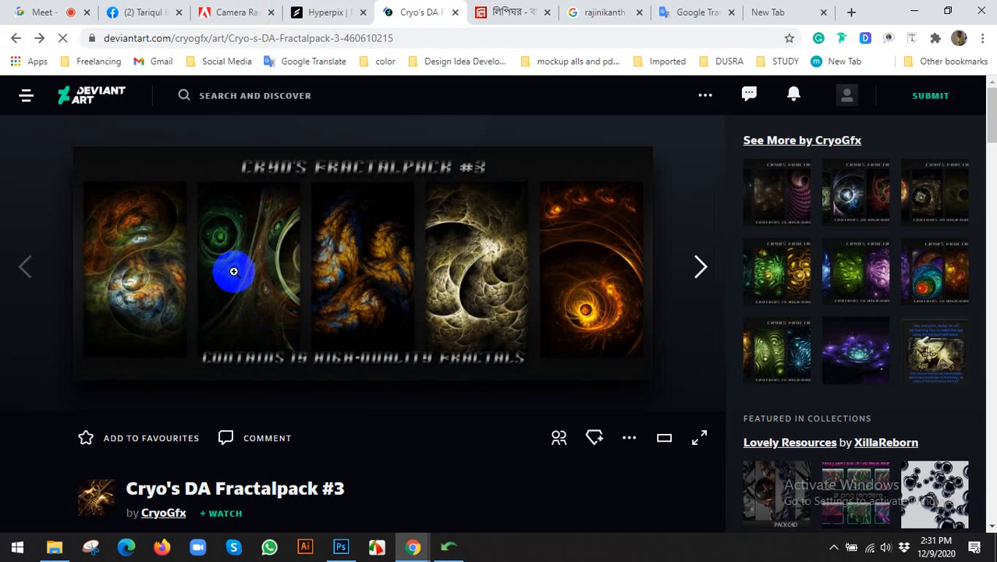
pyautogui.click(26, 97)
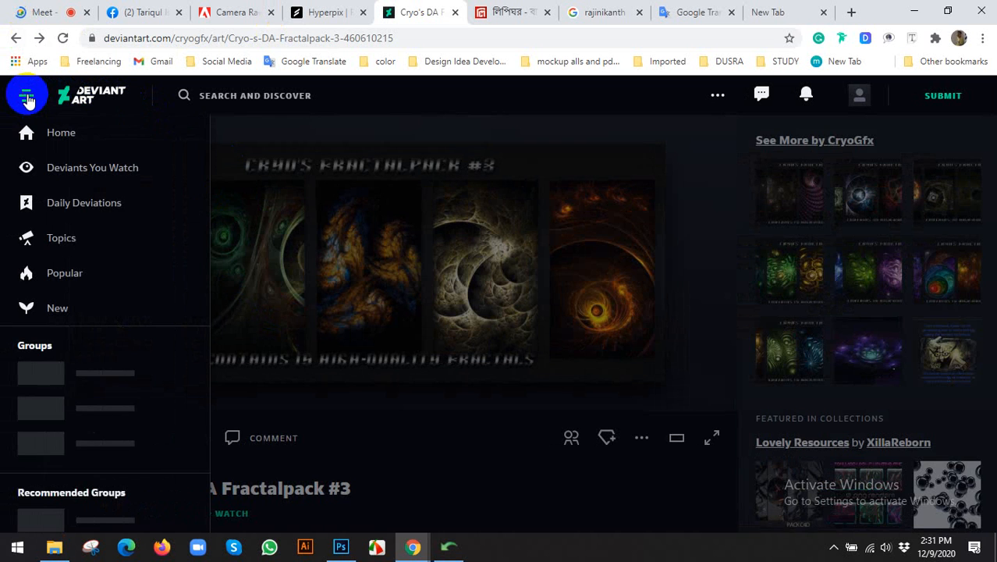
pyautogui.click(26, 97)
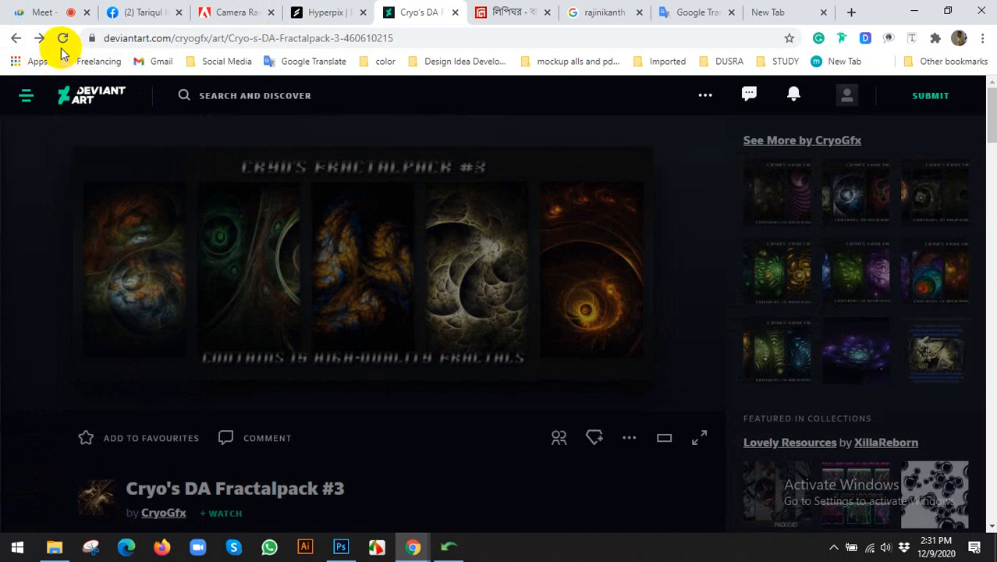
pyautogui.click(16, 39)
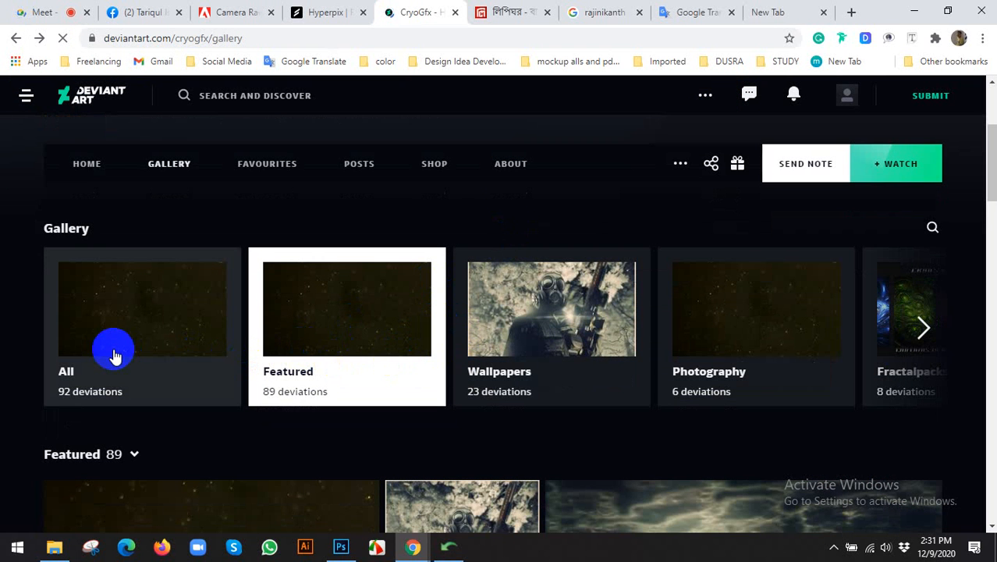
pyautogui.scroll(2, 195, 335)
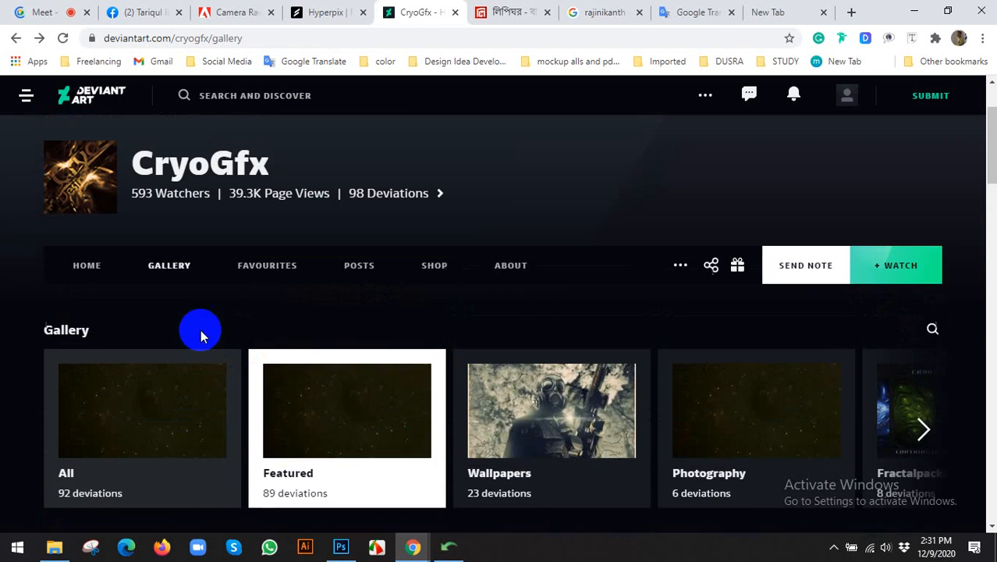
pyautogui.scroll(-2, 331, 343)
pyautogui.scroll(-3, 367, 351)
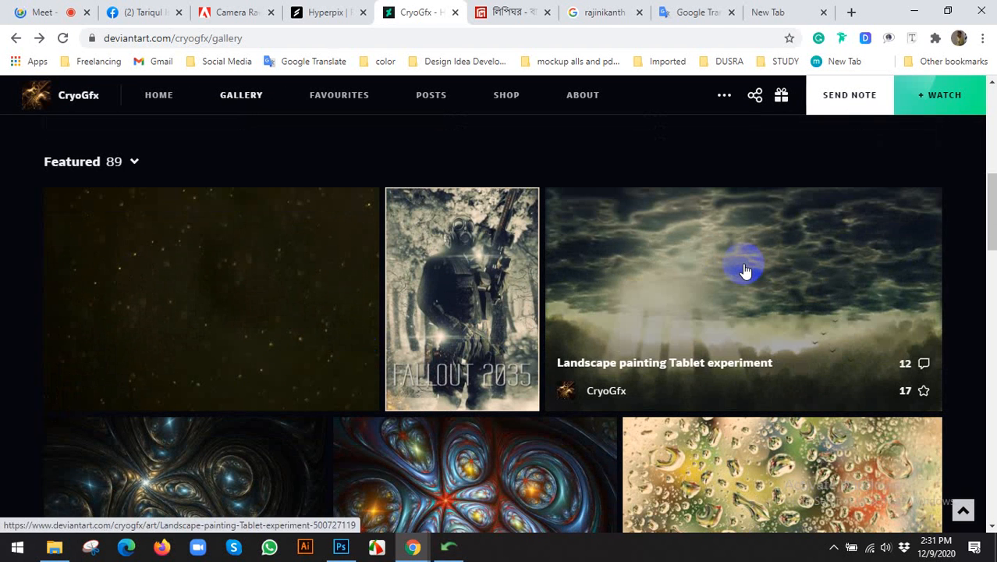
# Preview the Landscape painting Tablet experiment artwork, then return to the gallery.
pyautogui.click(745, 270)
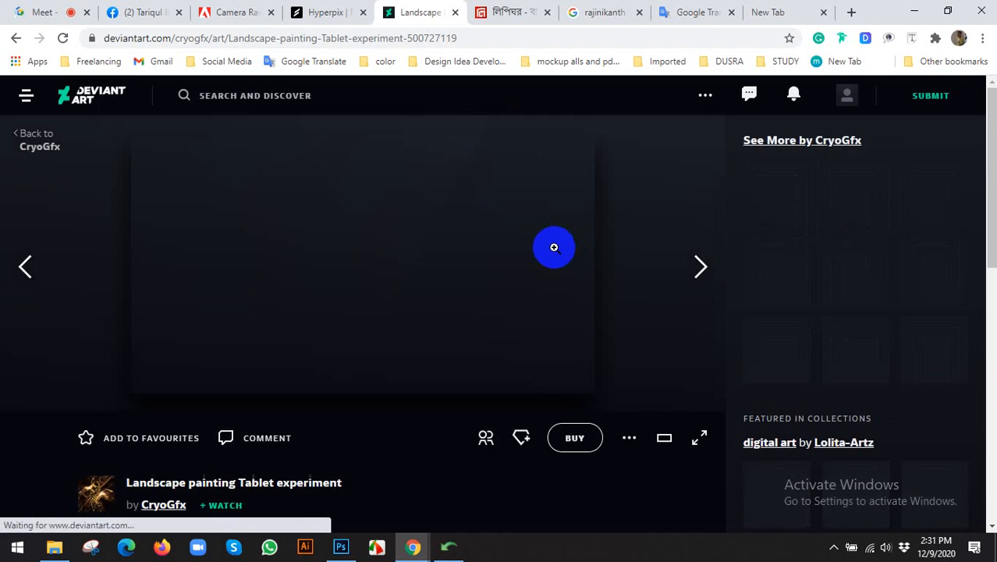
pyautogui.scroll(-3, 341, 252)
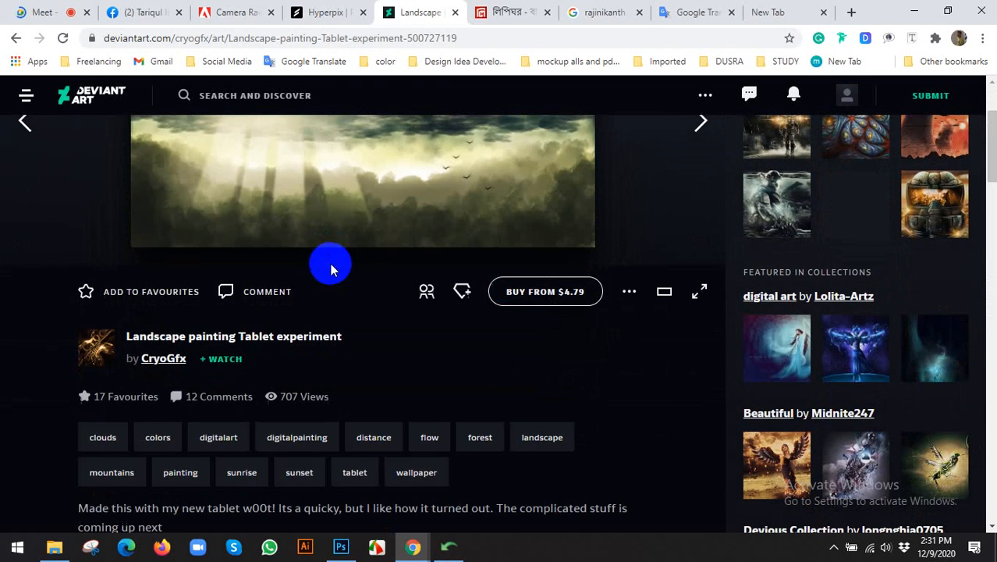
pyautogui.scroll(1, 361, 261)
pyautogui.click(17, 39)
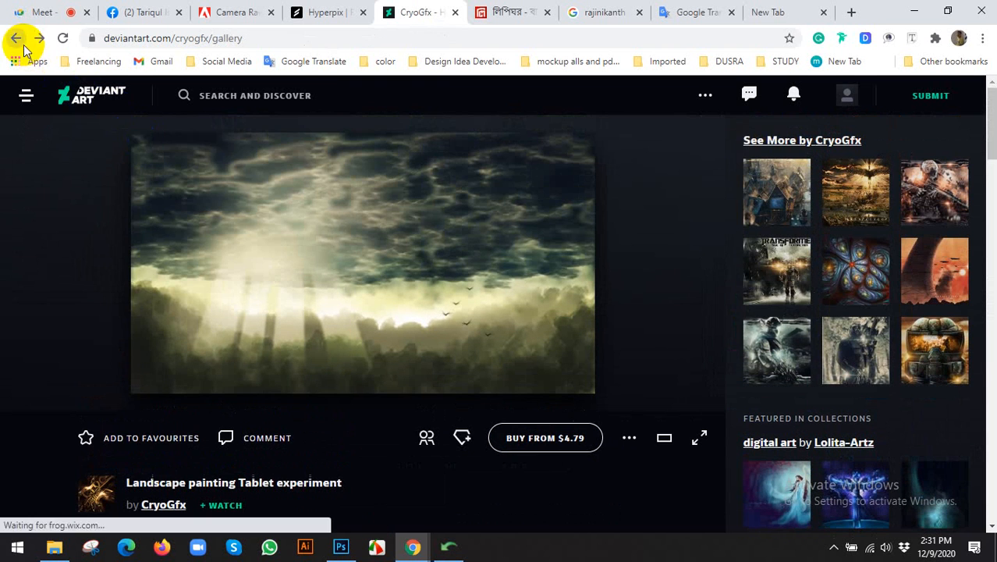
pyautogui.scroll(-5, 573, 268)
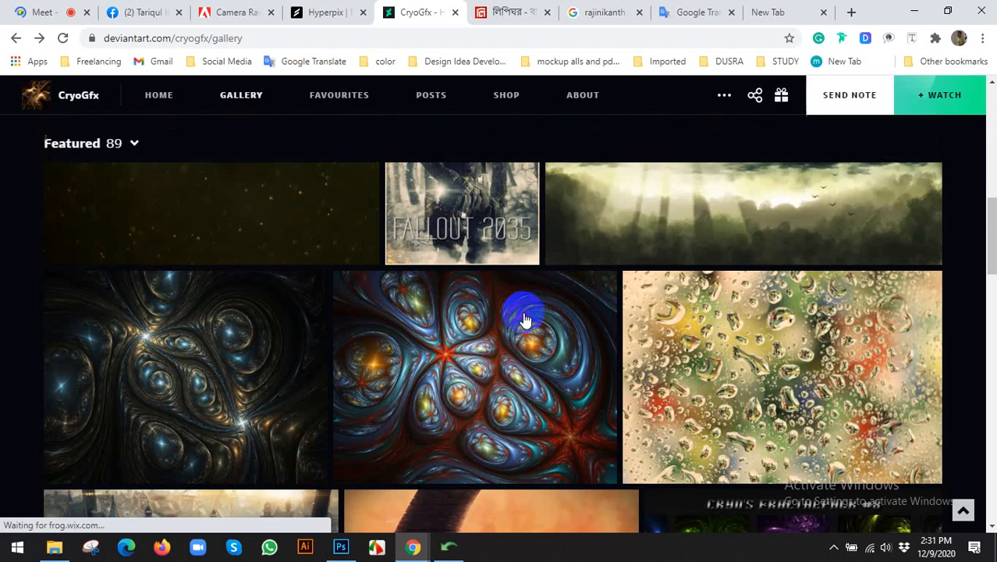
pyautogui.scroll(5, 539, 312)
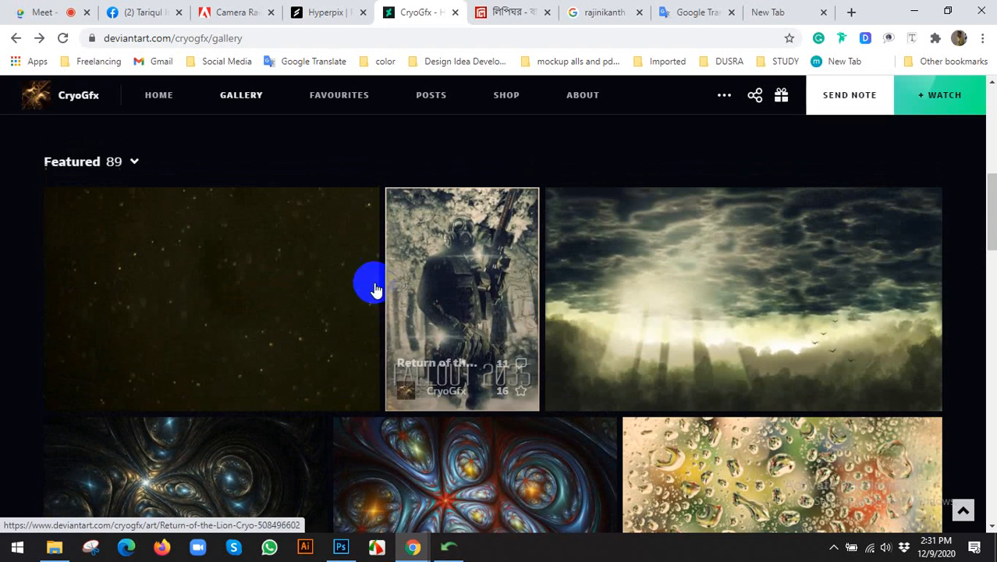
# Browse the Effect Stock, Birth of an Immortal and other artworks, ending on Ghost Recon Gift.
pyautogui.click(263, 265)
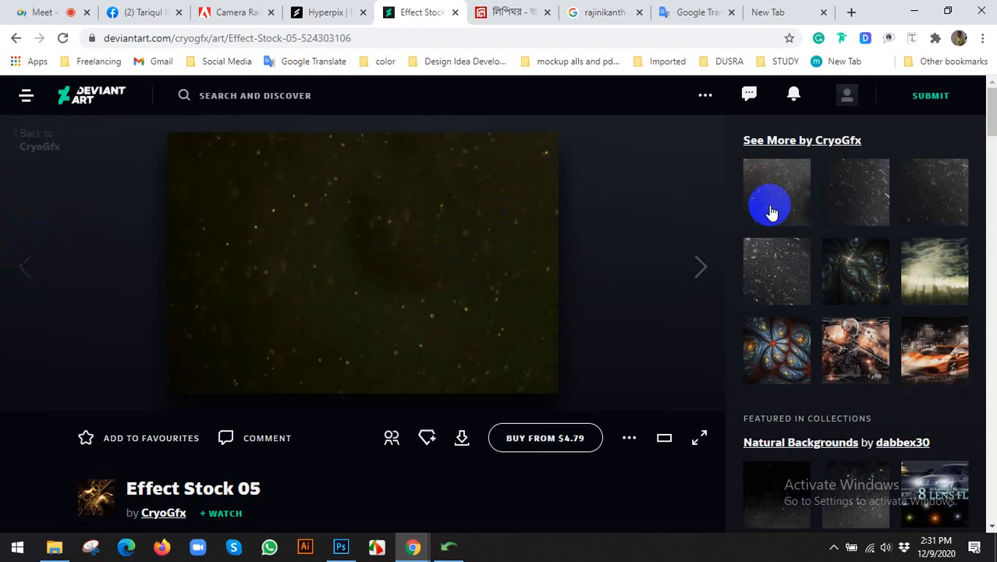
pyautogui.click(771, 207)
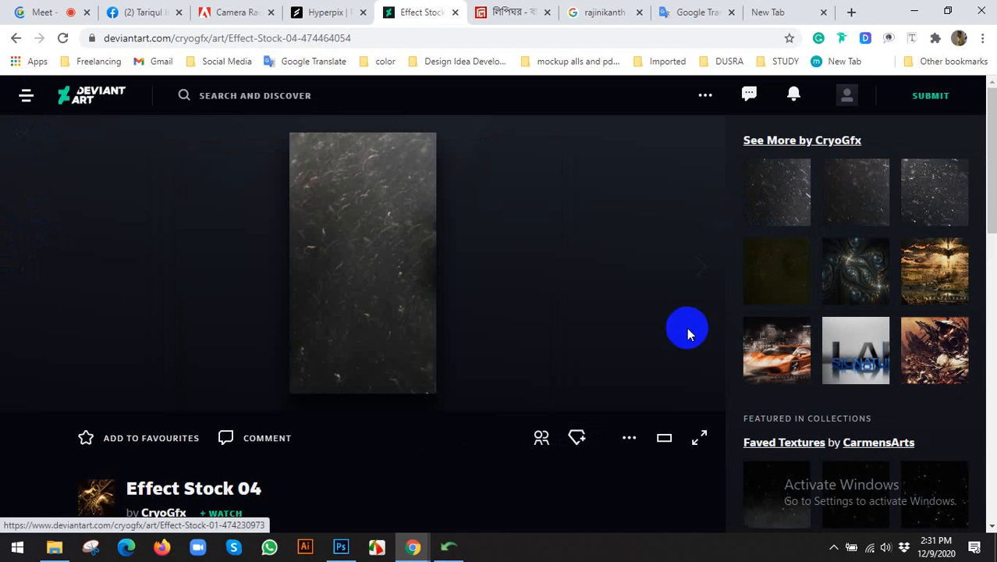
pyautogui.click(626, 439)
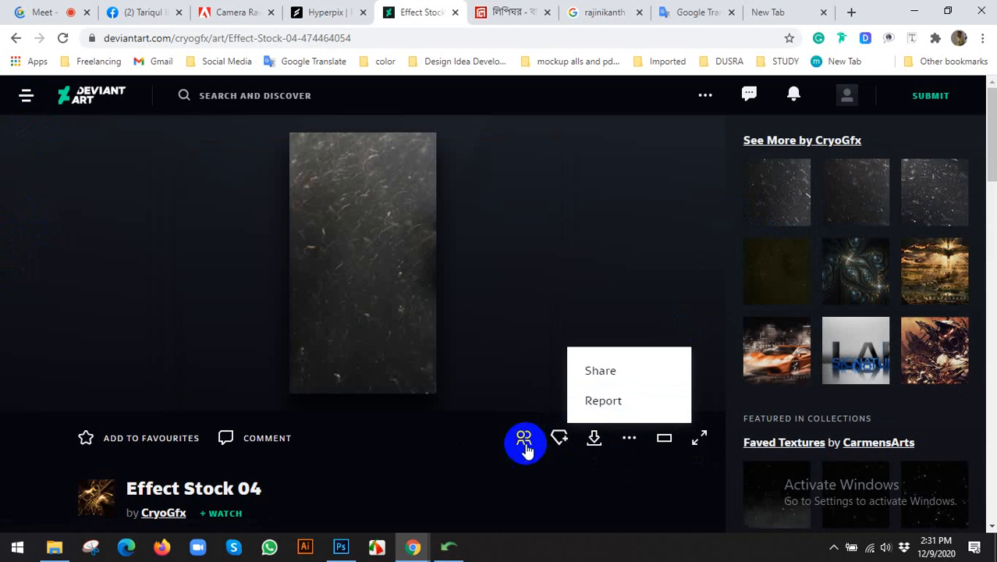
pyautogui.click(925, 266)
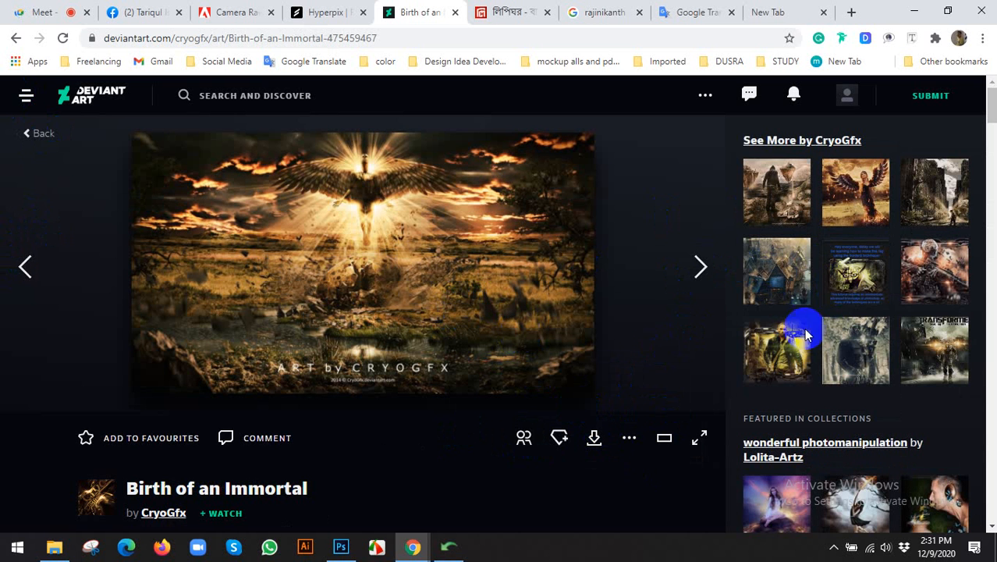
pyautogui.click(856, 347)
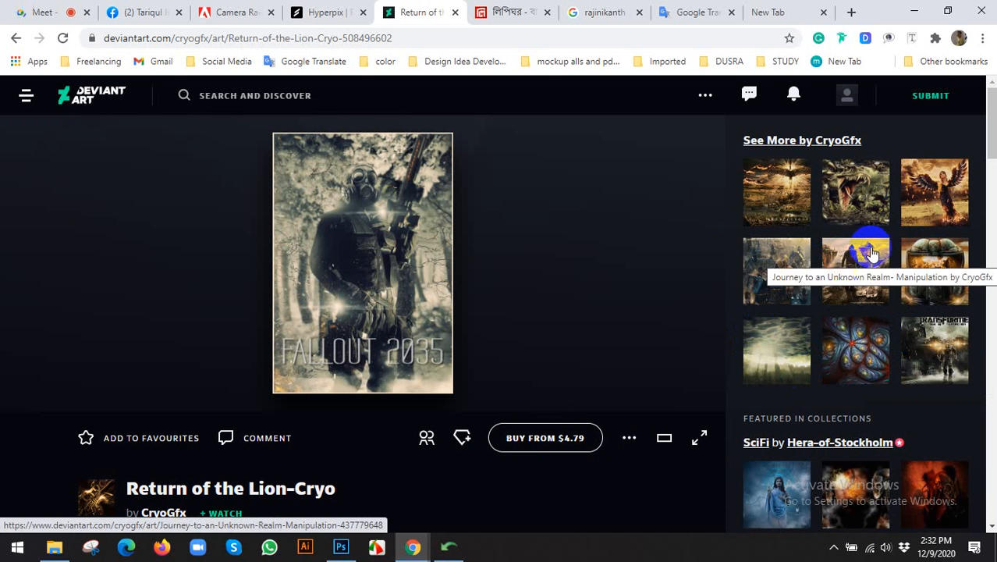
pyautogui.click(779, 269)
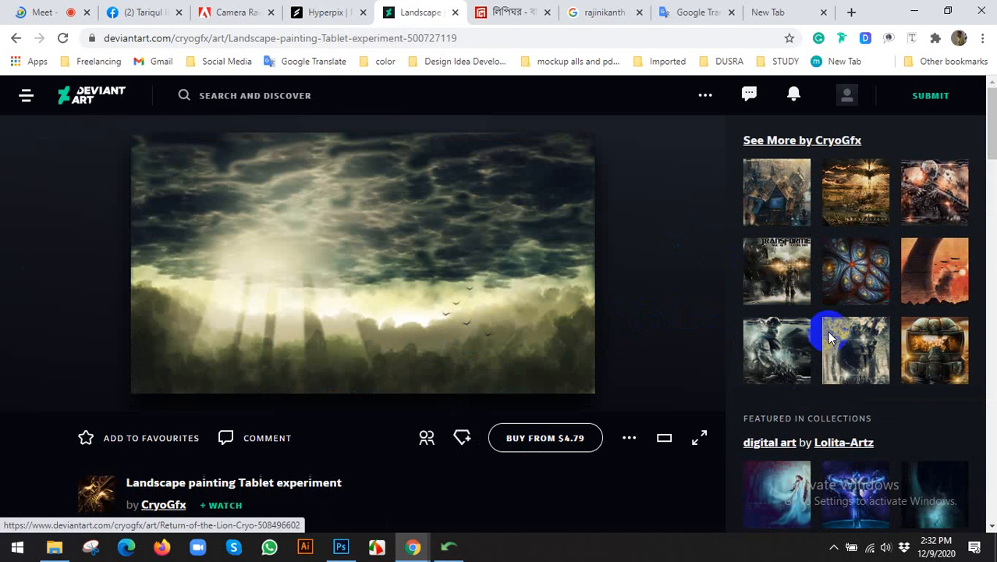
pyautogui.click(759, 344)
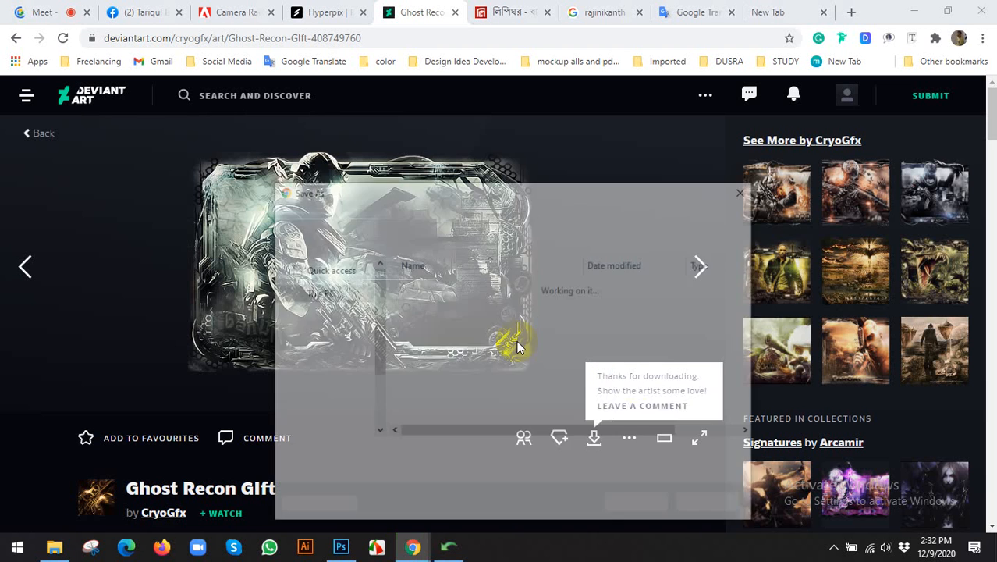
# Download Ghost Recon Gift into Desktop > MOVIE POSTER DESIGN.
pyautogui.click(387, 216)
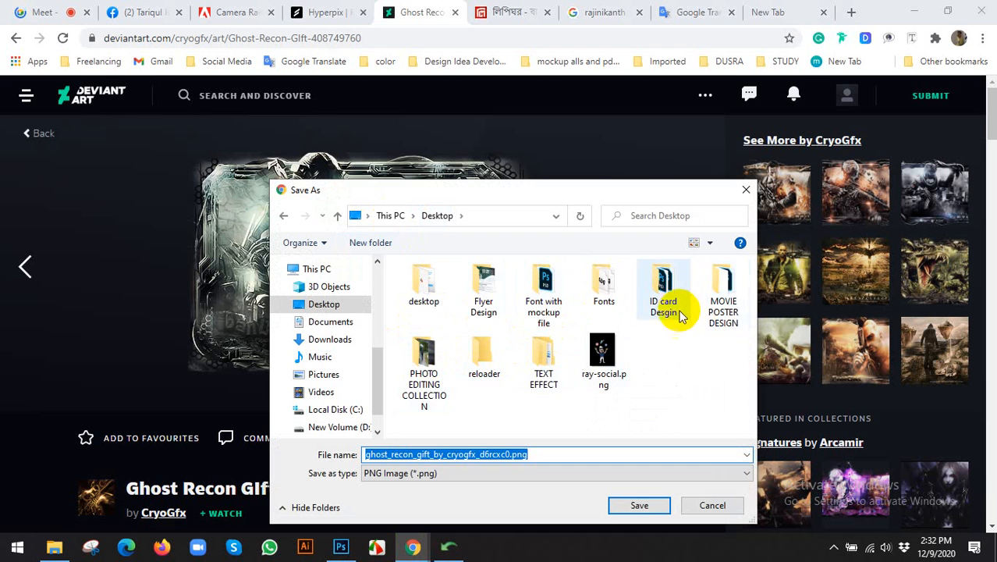
pyautogui.click(702, 290)
pyautogui.doubleClick(702, 290)
pyautogui.click(632, 506)
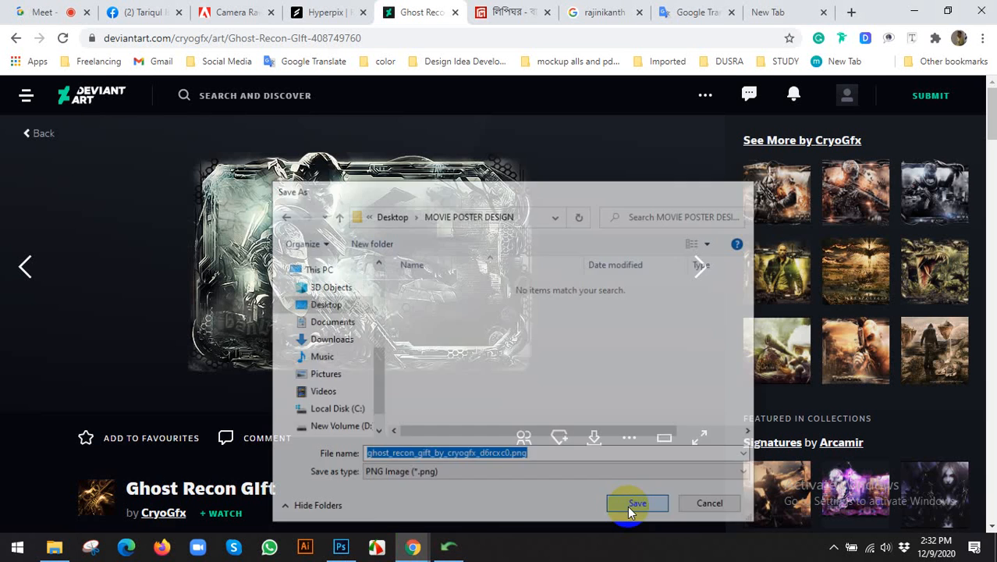
# In Photoshop, place the downloaded Ghost Recon png onto the yellow poster.
pyautogui.click(341, 546)
pyautogui.click(41, 11)
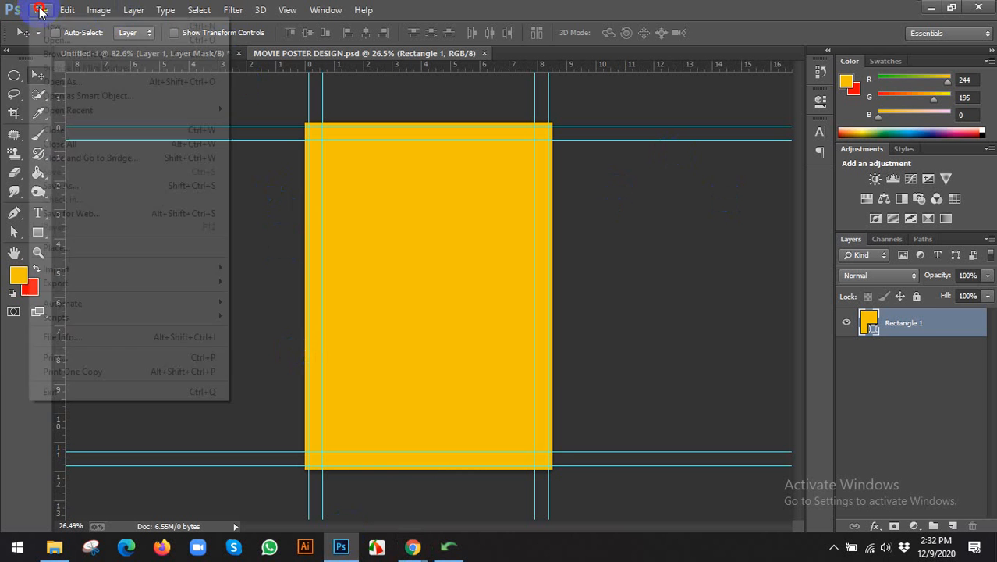
pyautogui.click(194, 249)
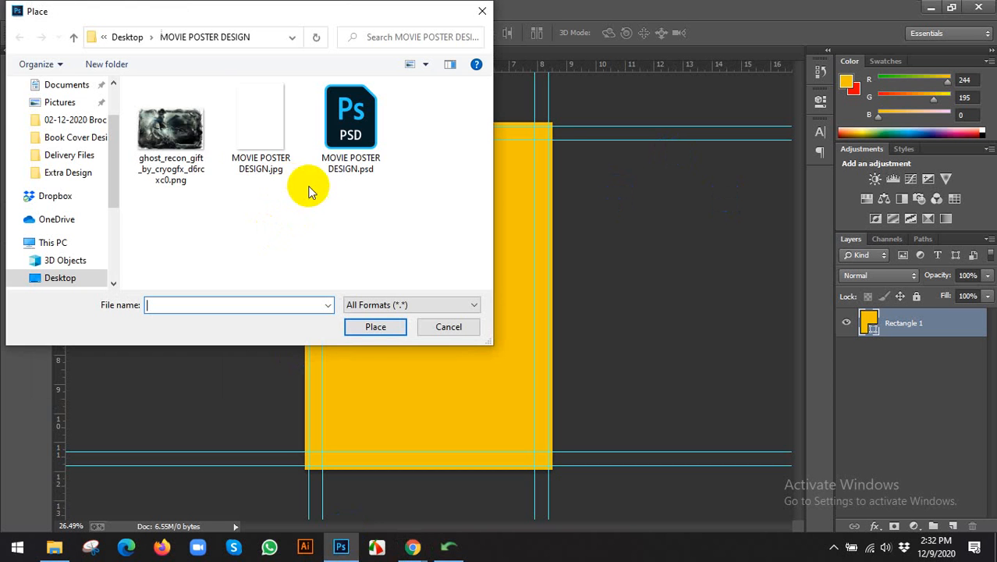
pyautogui.click(195, 168)
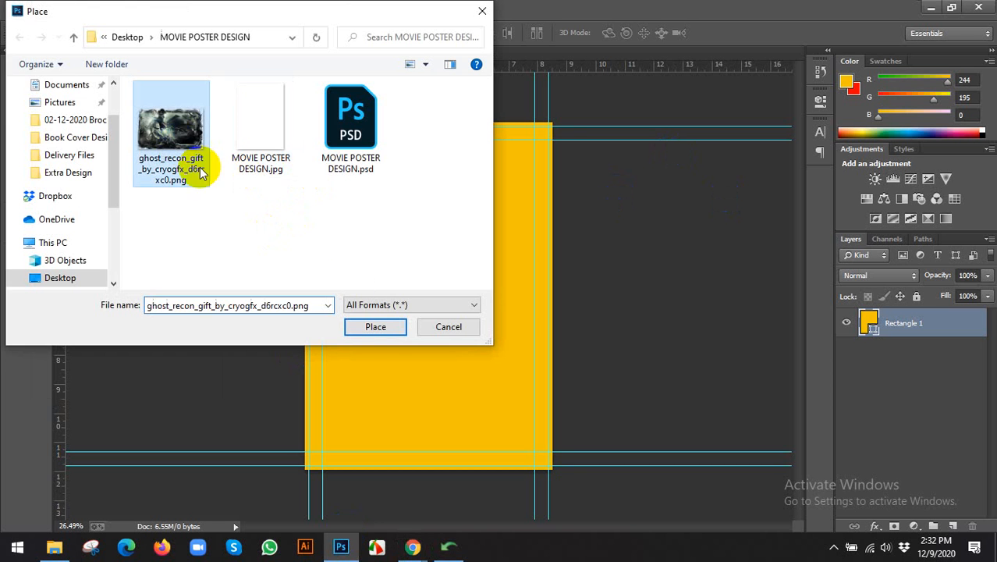
pyautogui.click(376, 327)
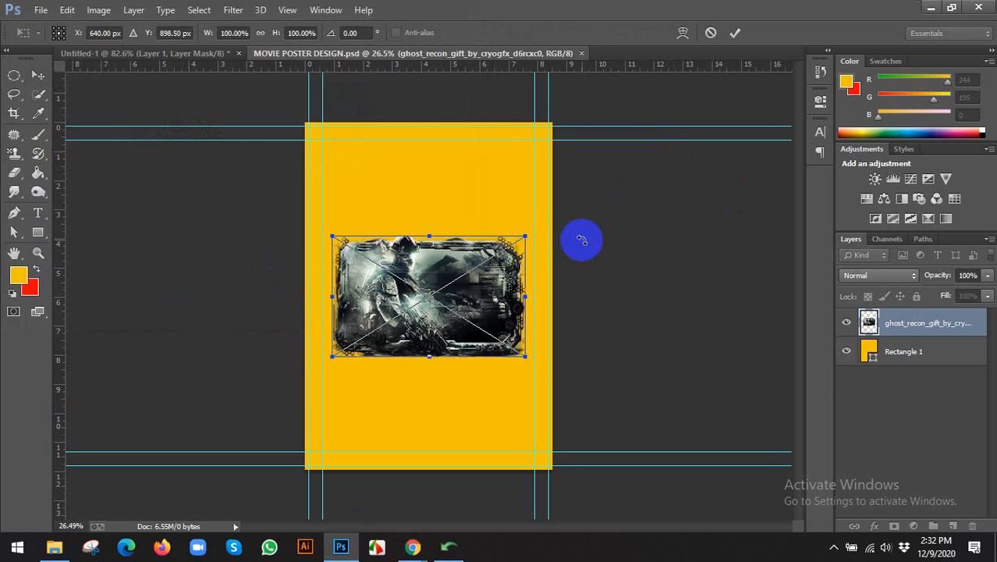
# Try enlarging the placed Ghost Recon image by its corners, undoing the unwanted resizes.
pyautogui.scroll(-3, 541, 250)
pyautogui.moveTo(502, 251); pyautogui.dragTo(618, 96)
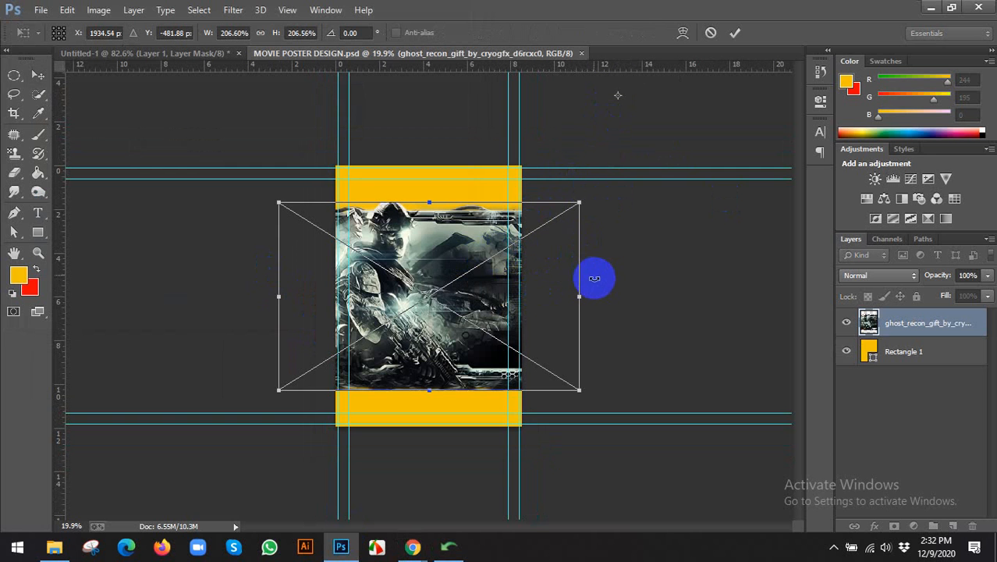
pyautogui.moveTo(595, 278); pyautogui.dragTo(605, 151)
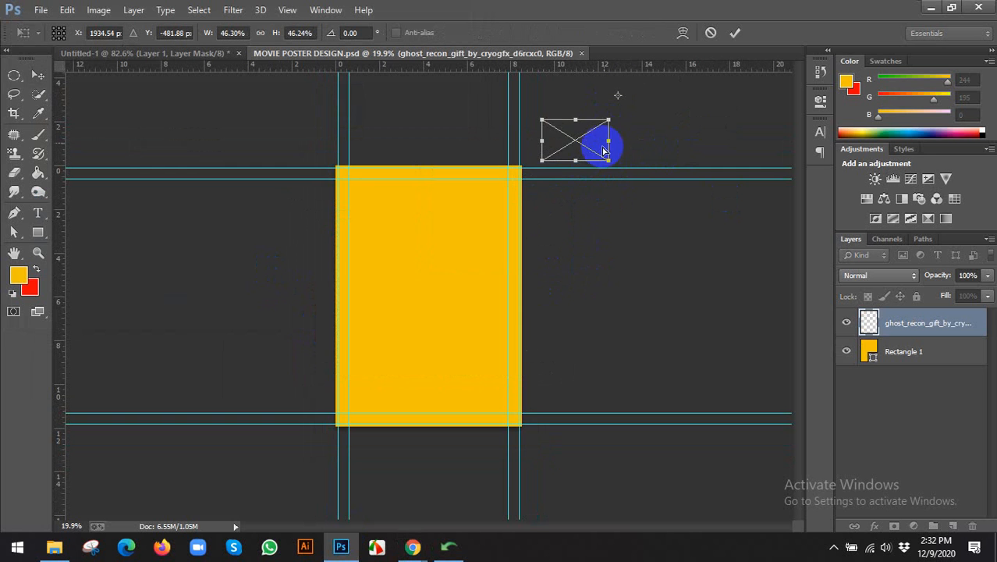
pyautogui.hotkey('ctrl', 'z')
pyautogui.moveTo(577, 391); pyautogui.dragTo(705, 453)
pyautogui.hotkey('ctrl', 'z')
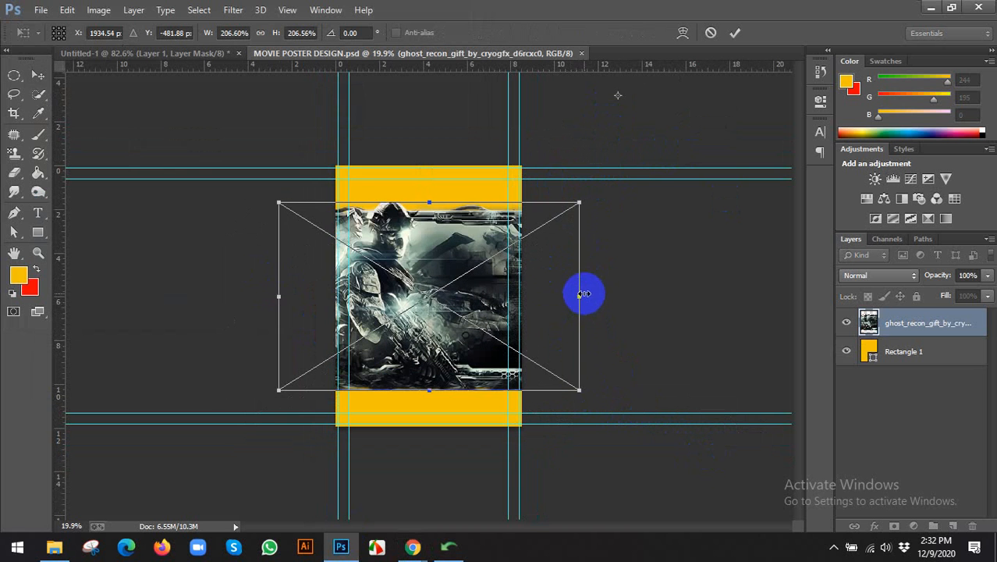
pyautogui.moveTo(585, 293); pyautogui.dragTo(630, 291)
pyautogui.hotkey('ctrl', 'z')
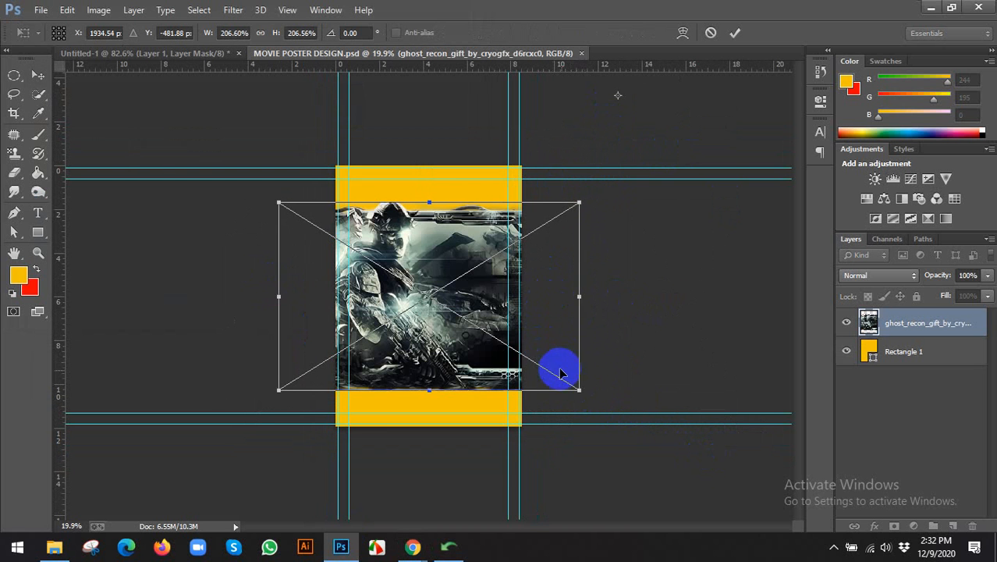
pyautogui.moveTo(581, 391); pyautogui.dragTo(619, 414)
pyautogui.hotkey('ctrl', 'z')
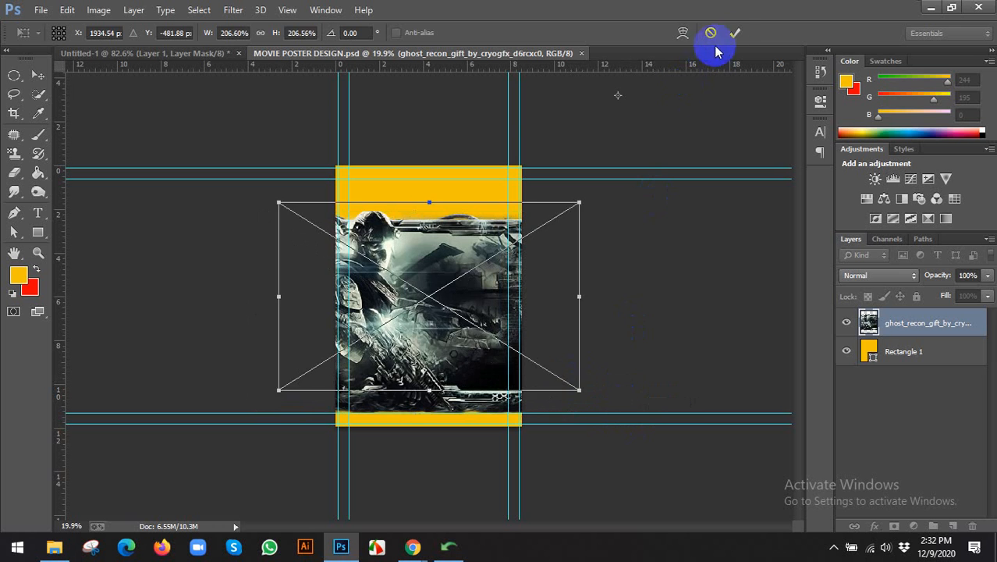
pyautogui.click(734, 32)
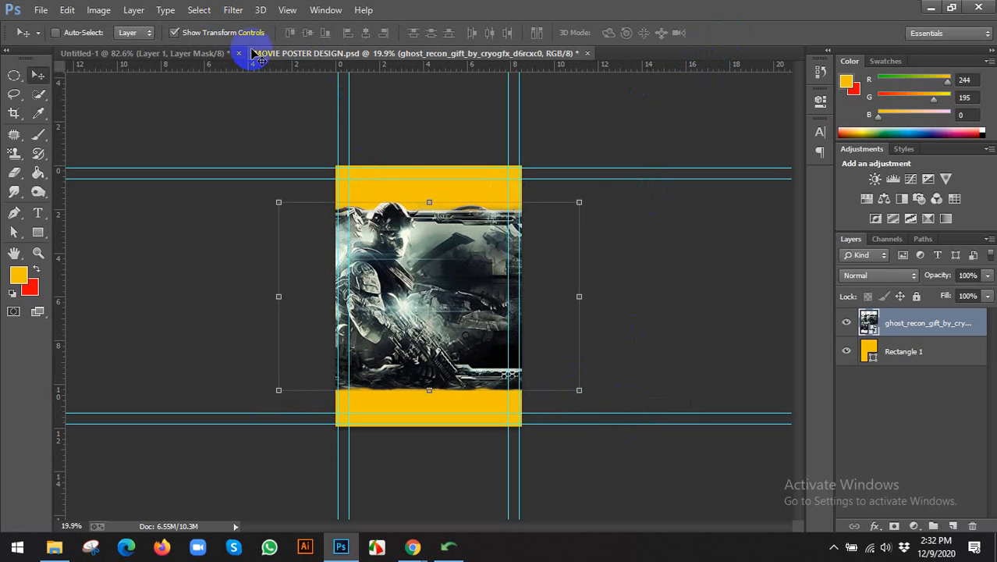
# Scale and shift the image to about 338% so it fills the poster, then commit.
pyautogui.moveTo(582, 204); pyautogui.dragTo(681, 138)
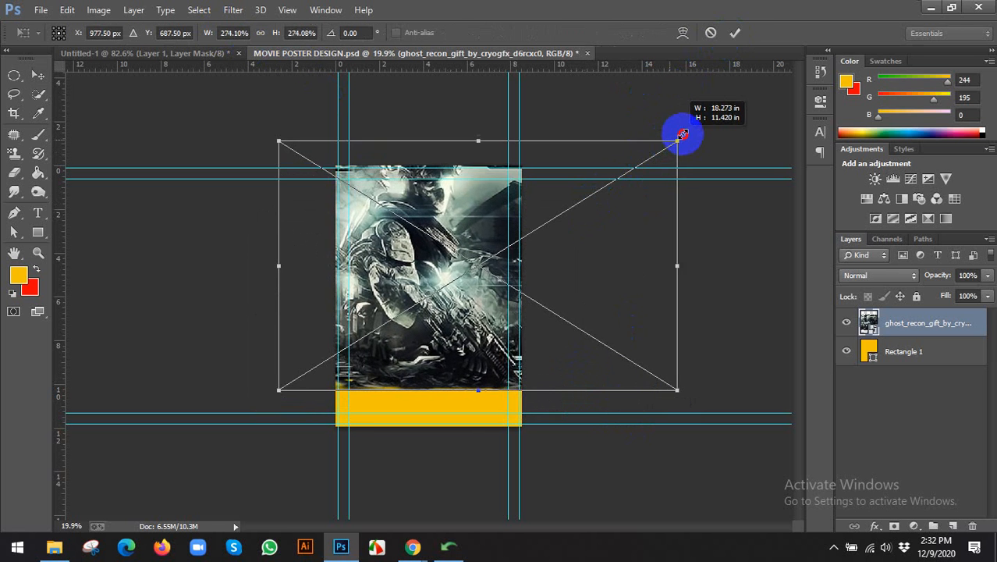
pyautogui.moveTo(279, 390); pyautogui.dragTo(231, 471)
pyautogui.moveTo(340, 300); pyautogui.dragTo(385, 292)
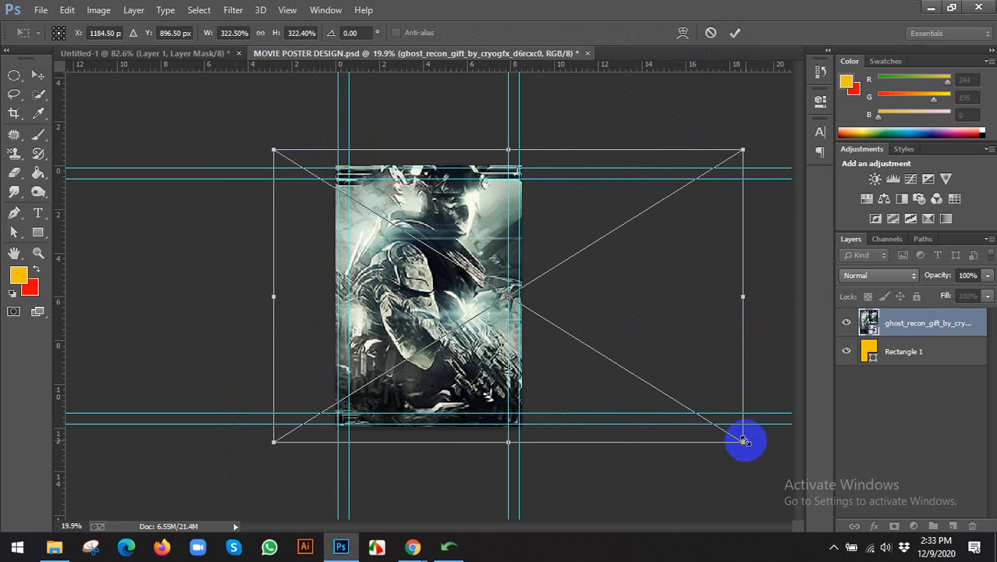
pyautogui.moveTo(744, 441); pyautogui.dragTo(764, 456)
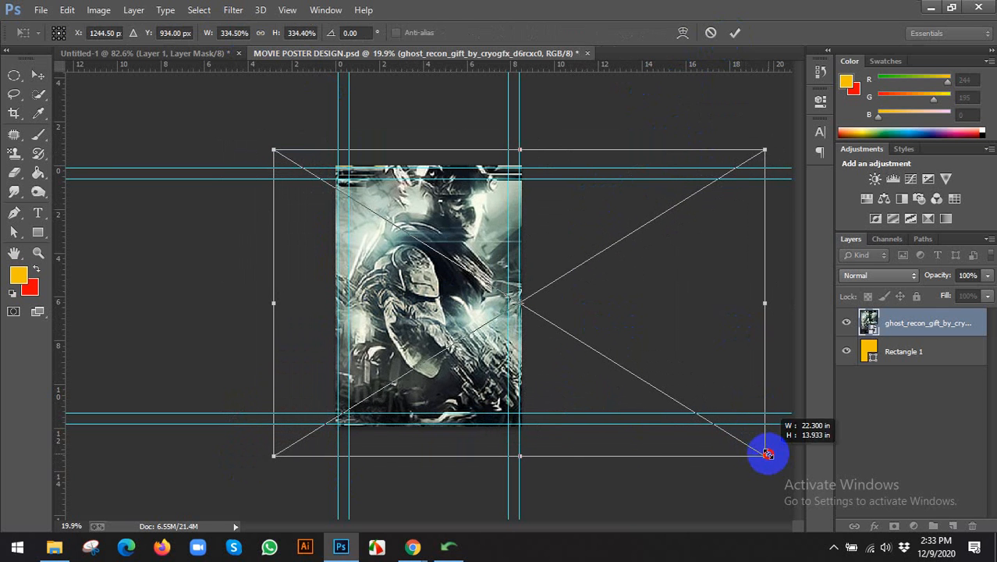
pyautogui.click(735, 33)
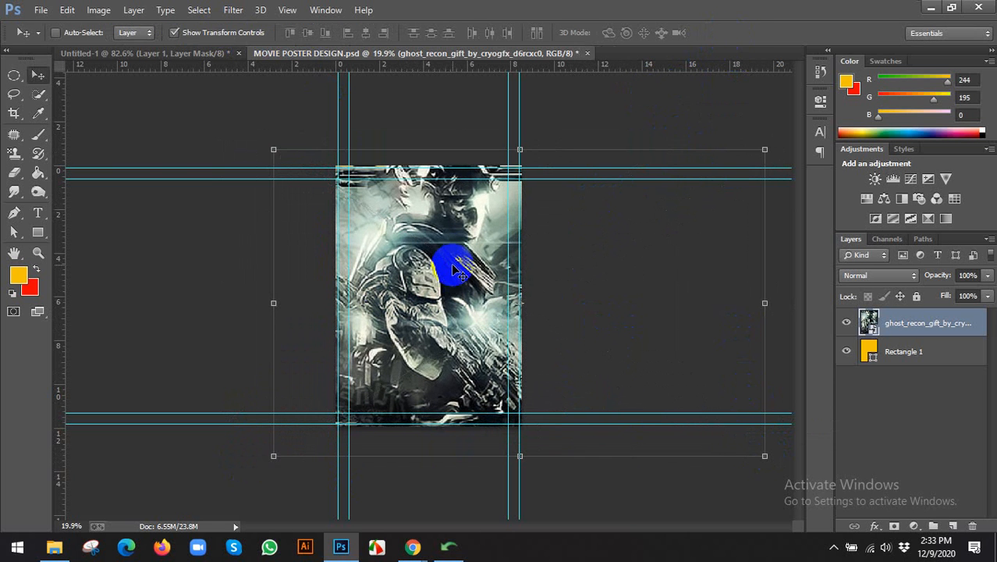
pyautogui.click(211, 33)
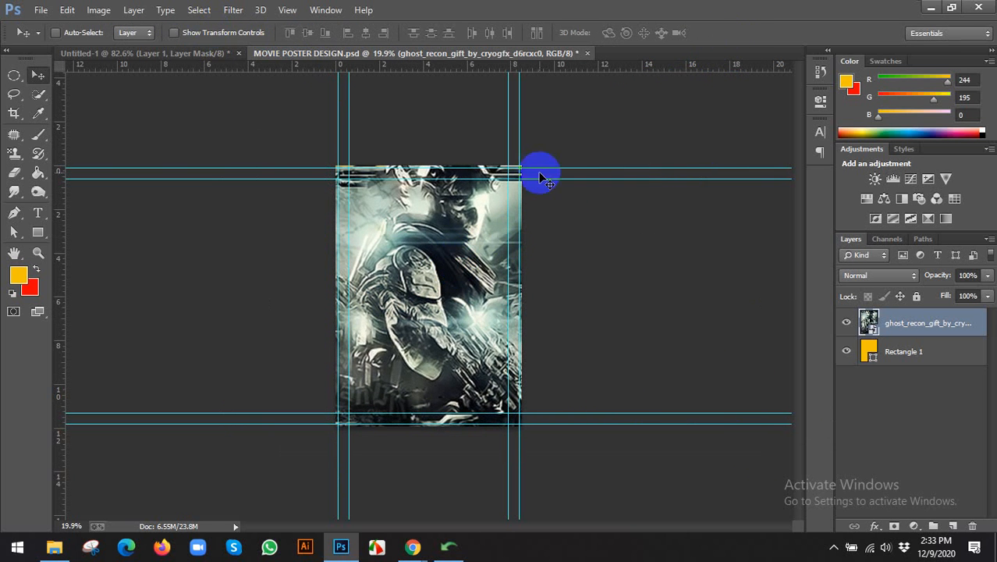
# Rasterize the Ghost Recon Gift layer.
pyautogui.rightClick(874, 326)
pyautogui.click(904, 325)
pyautogui.rightClick(904, 325)
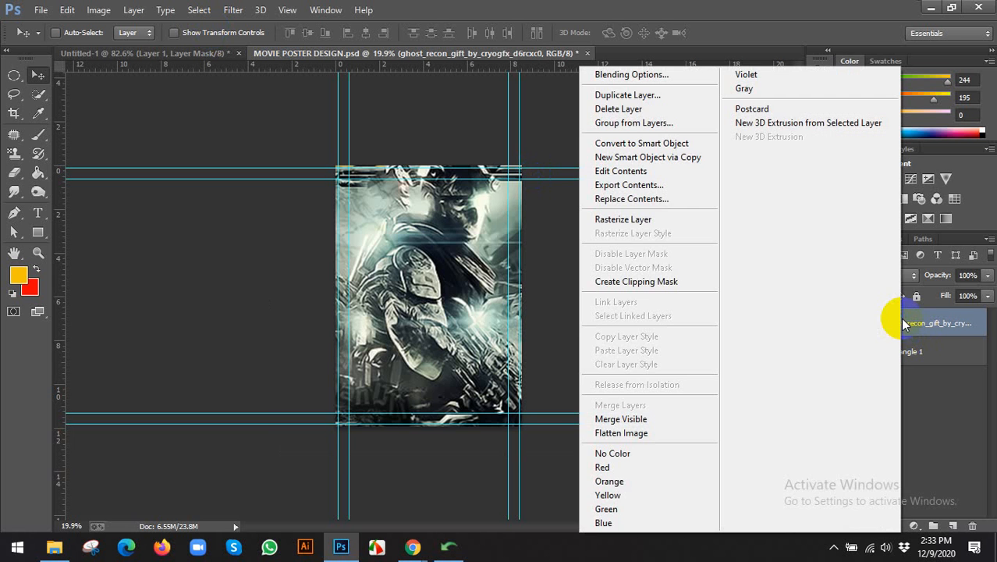
pyautogui.click(652, 219)
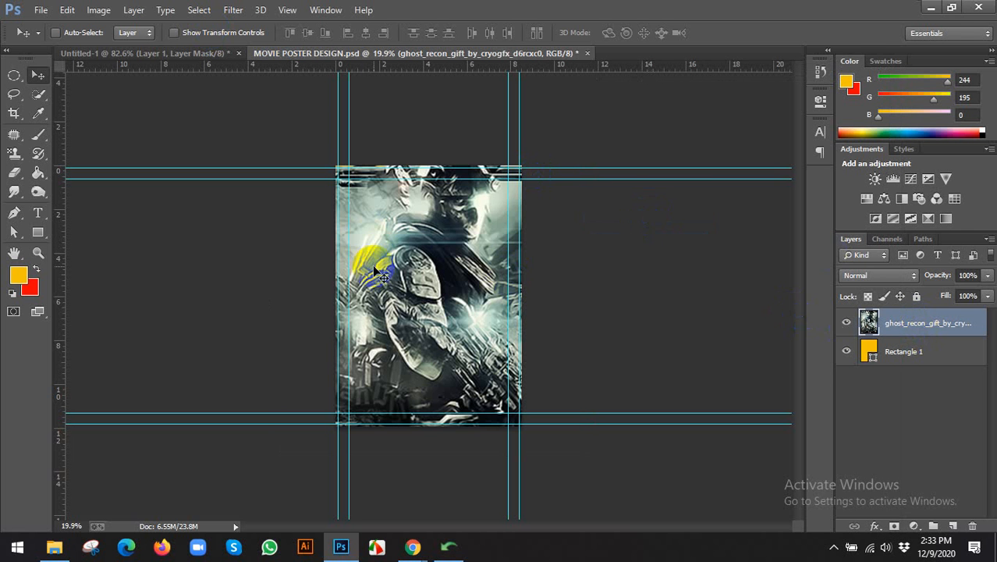
# Apply Motion Blur with angle -52° and distance 154 to the Ghost Recon layer.
pyautogui.click(230, 9)
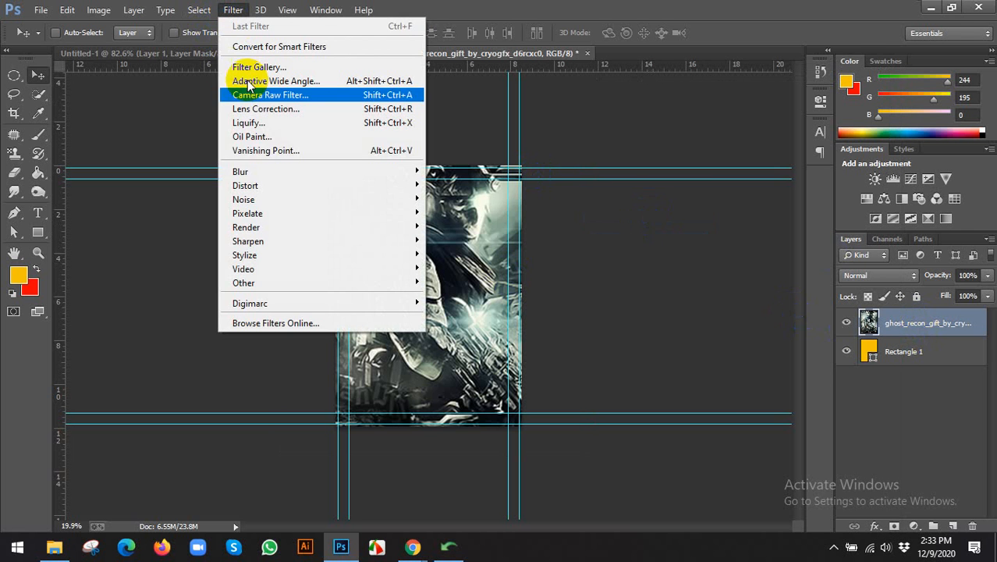
pyautogui.moveTo(260, 172)
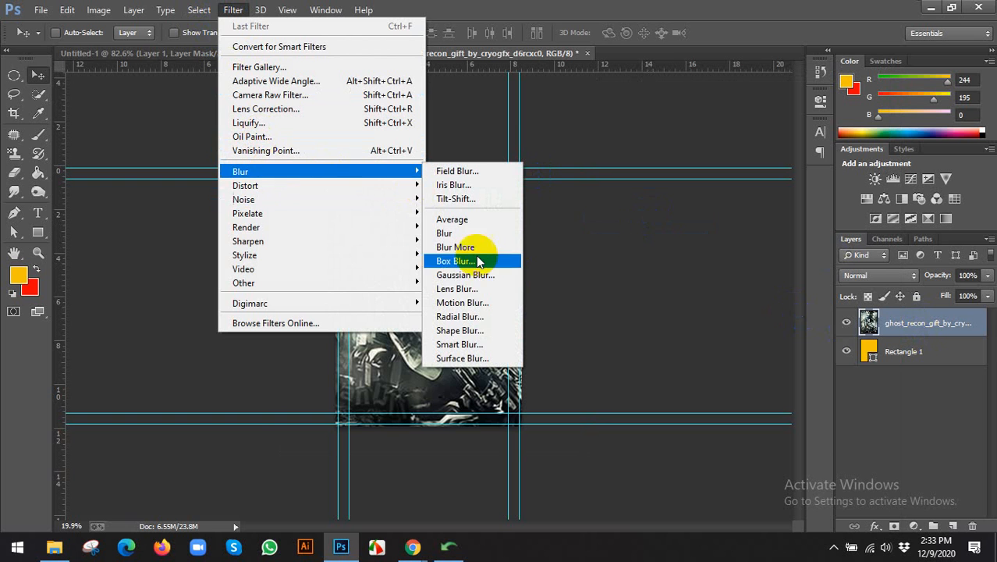
pyautogui.click(468, 303)
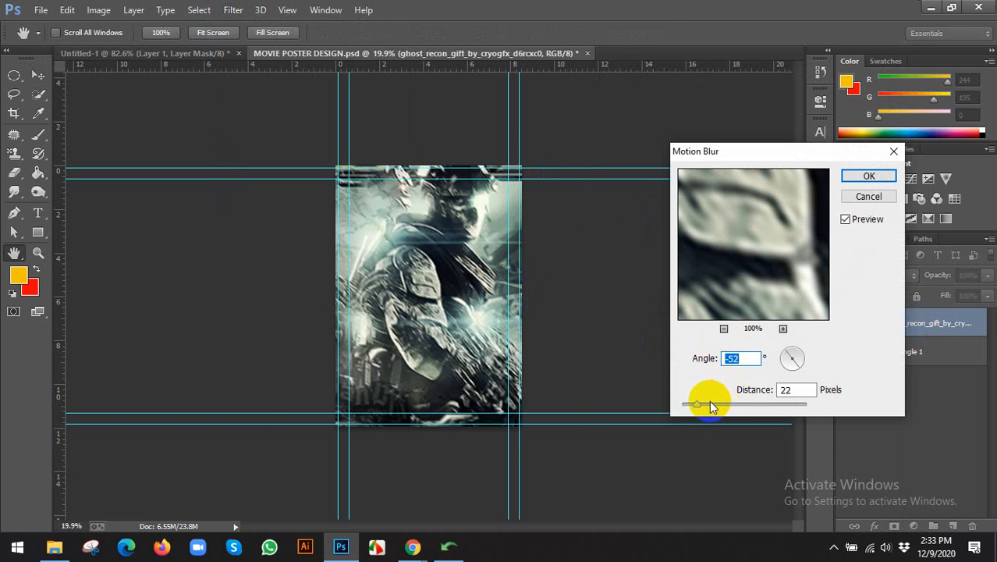
pyautogui.moveTo(702, 406); pyautogui.dragTo(735, 411)
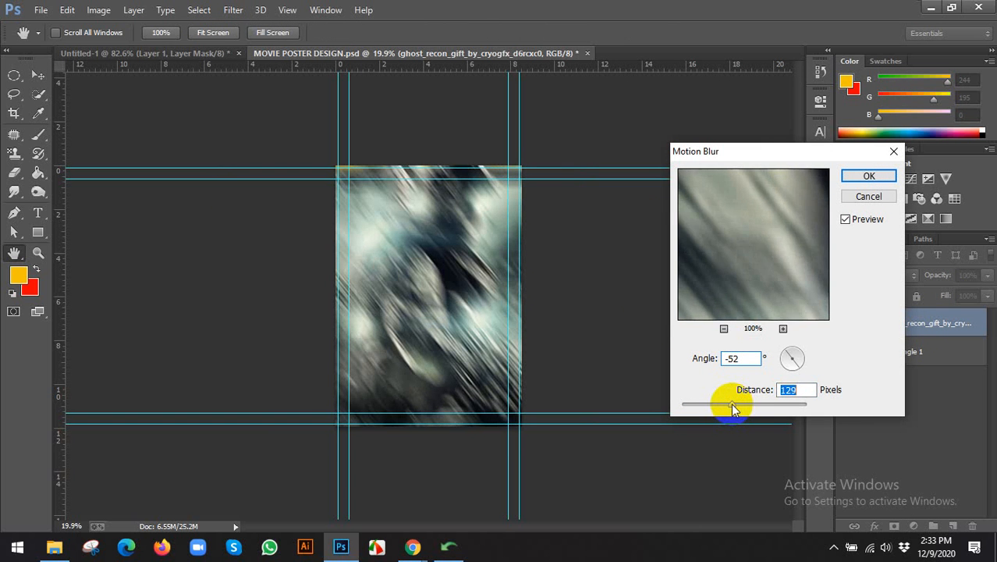
pyautogui.click(873, 178)
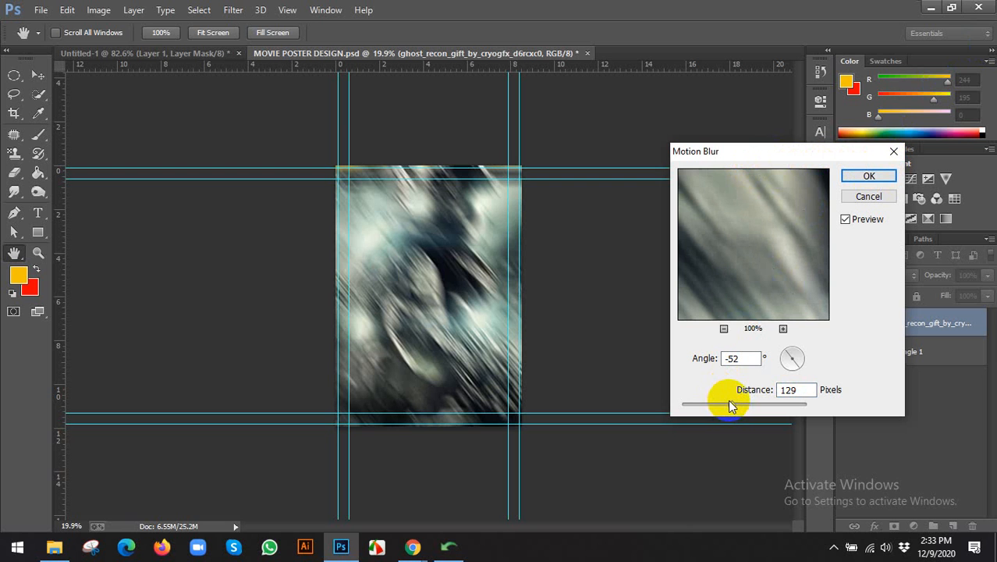
pyautogui.moveTo(729, 402); pyautogui.dragTo(730, 405)
pyautogui.moveTo(735, 407); pyautogui.dragTo(734, 406)
pyautogui.moveTo(739, 408); pyautogui.dragTo(740, 409)
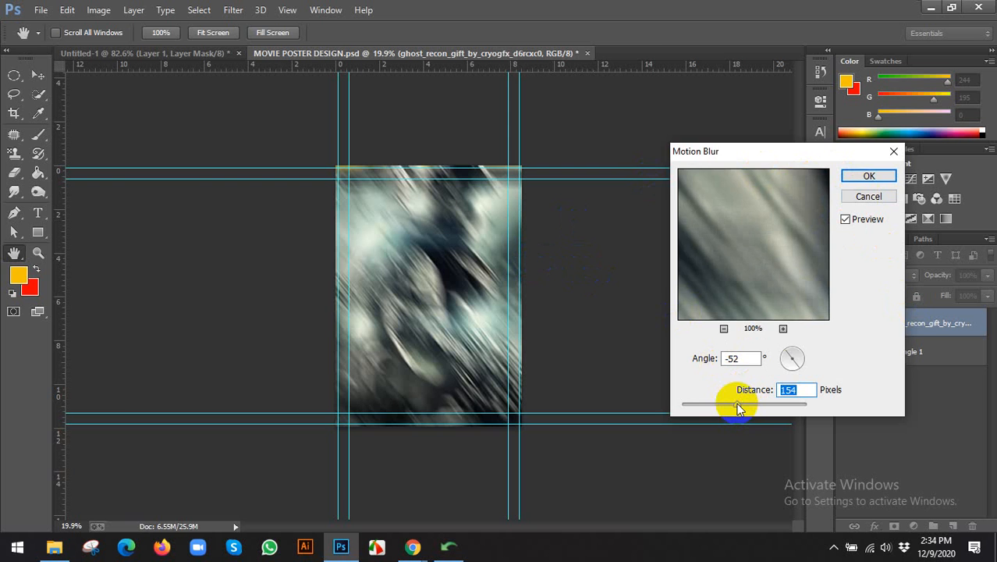
pyautogui.click(865, 175)
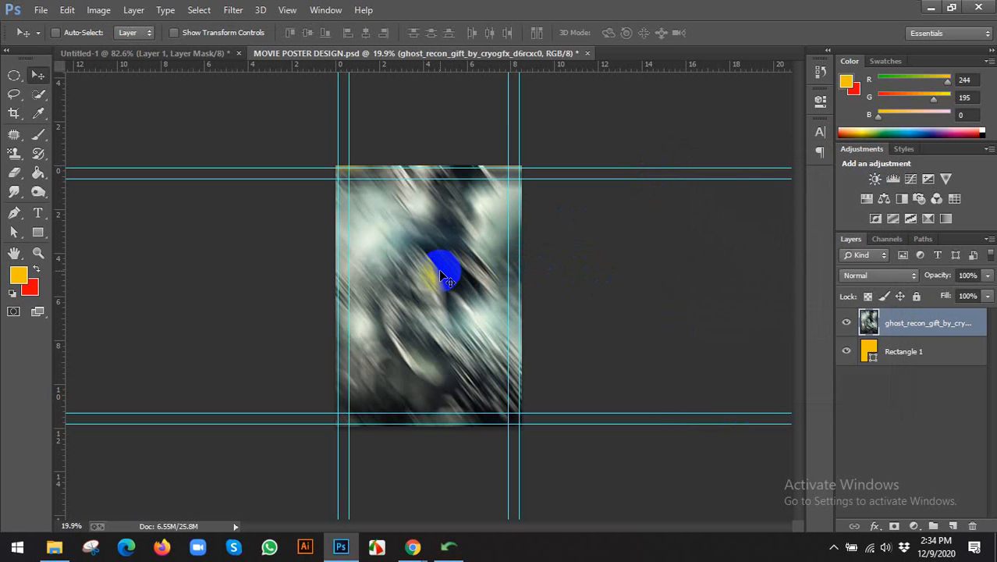
pyautogui.scroll(1, 444, 261)
# Apply a Spin Radial Blur of amount 20 to the texture and save the poster.
pyautogui.click(234, 10)
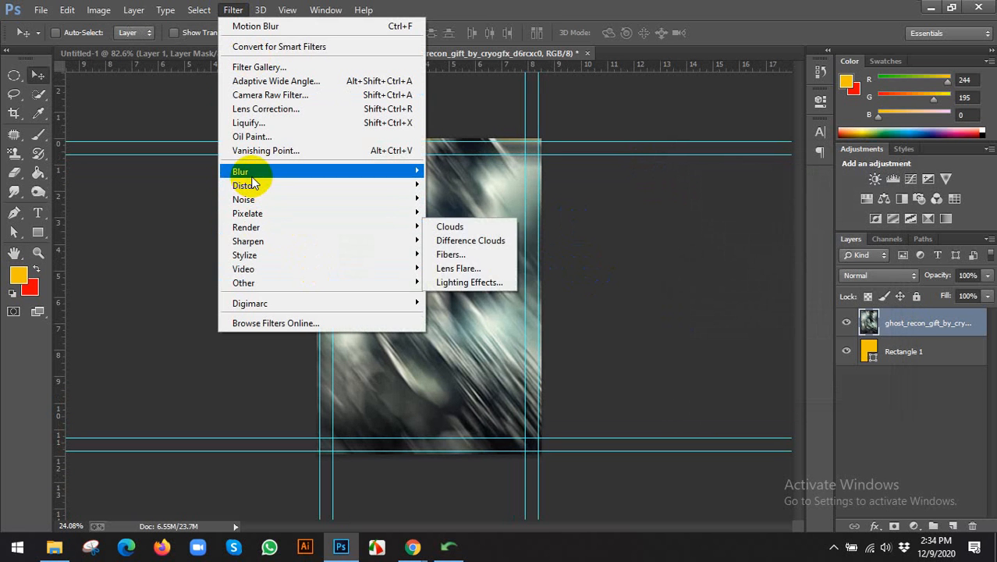
pyautogui.moveTo(251, 182)
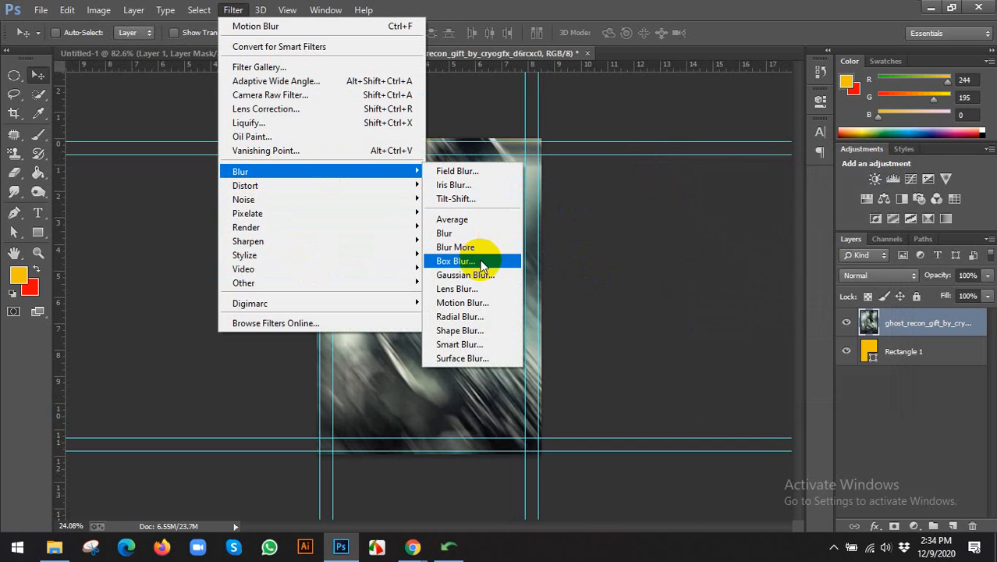
pyautogui.click(461, 316)
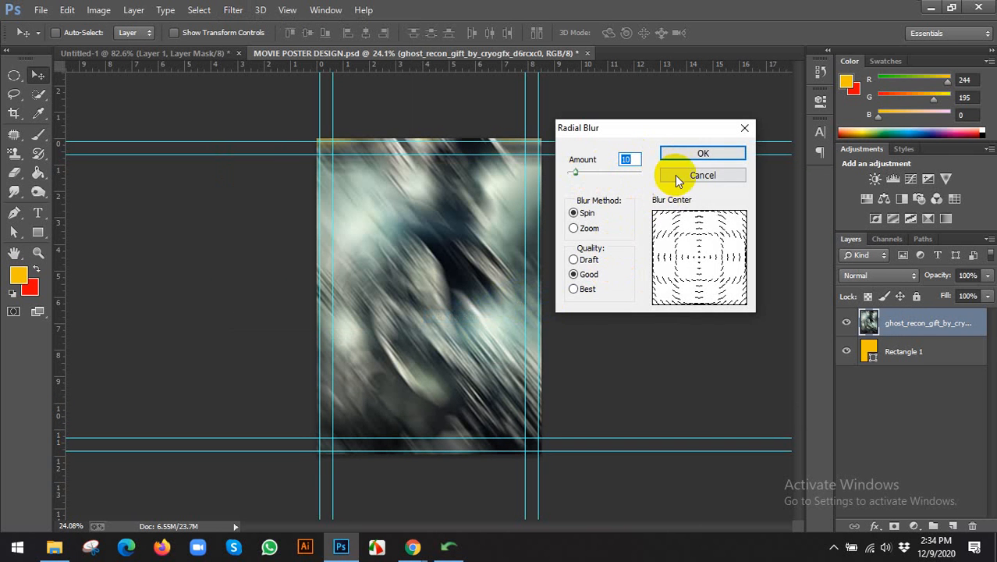
pyautogui.write('20')
pyautogui.click(694, 153)
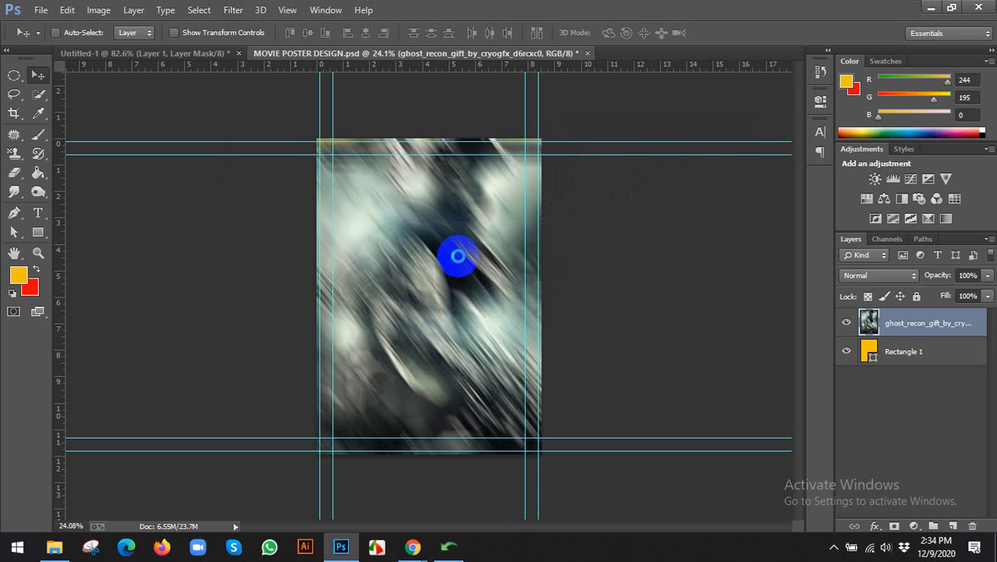
pyautogui.scroll(-1, 420, 273)
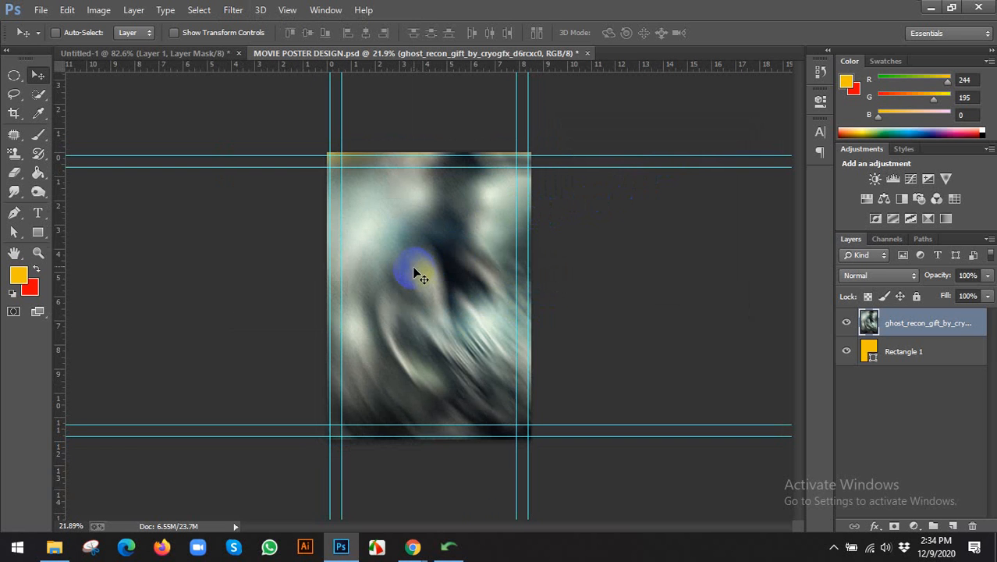
pyautogui.hotkey('ctrl', 's')
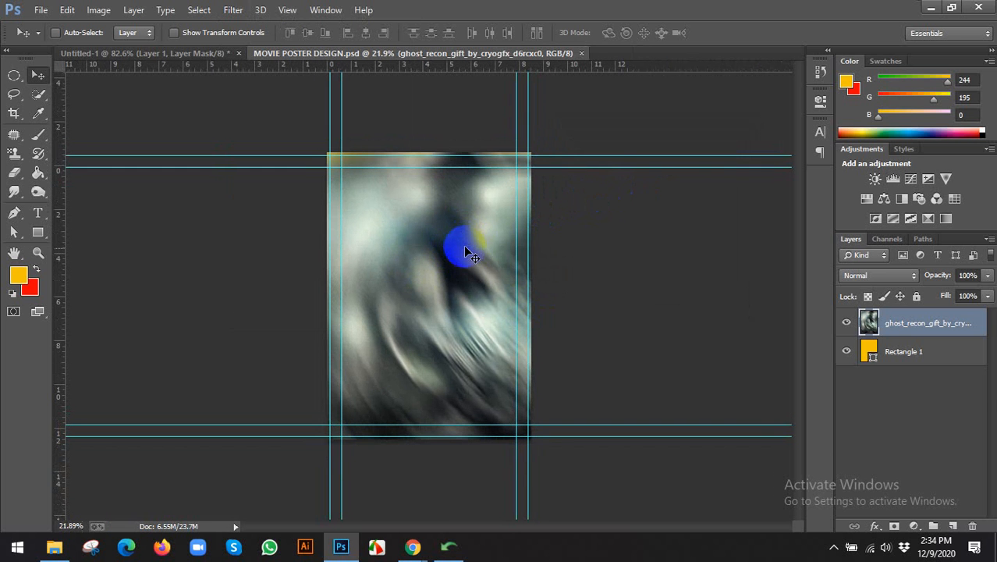
# Scale the blurred texture layer up past the poster's top-left corner.
pyautogui.click(904, 352)
pyautogui.press('Delete')
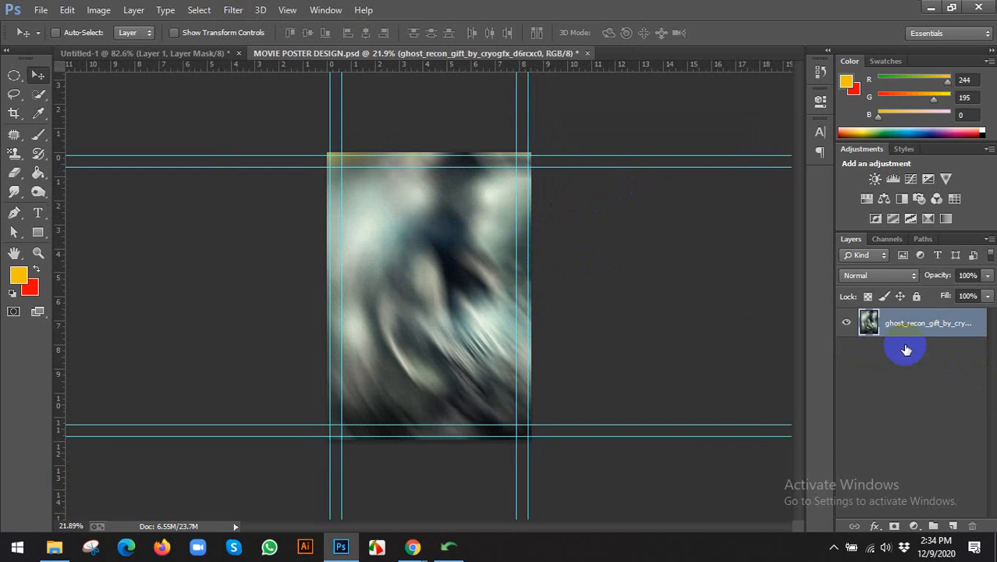
pyautogui.hotkey('ctrl', 'z')
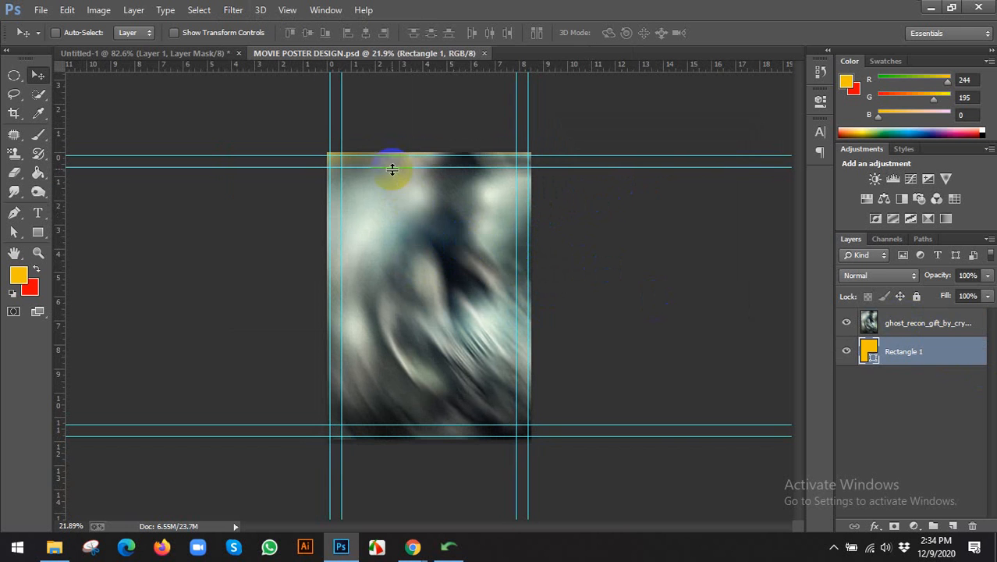
pyautogui.click(917, 323)
pyautogui.click(180, 33)
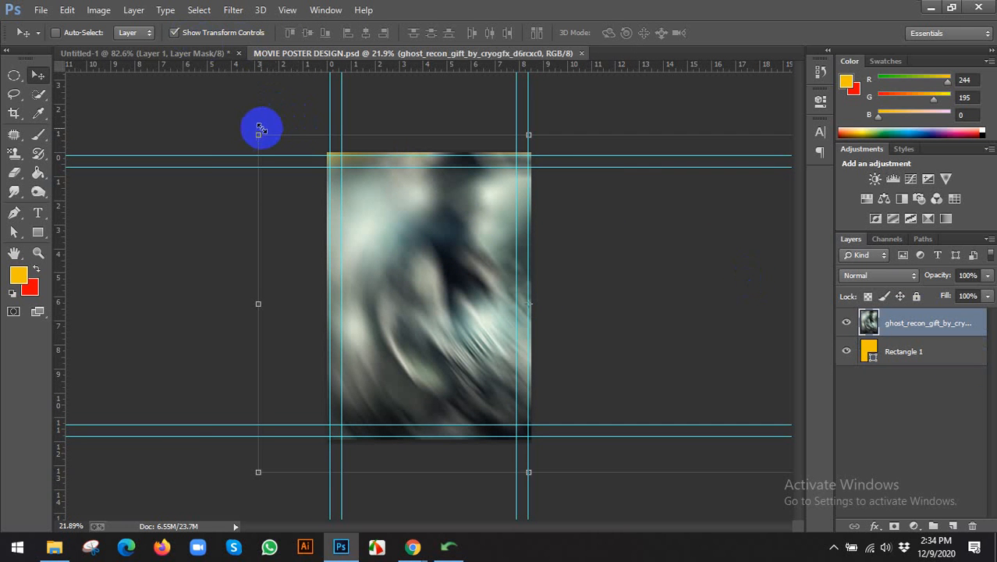
pyautogui.moveTo(258, 132); pyautogui.dragTo(191, 92)
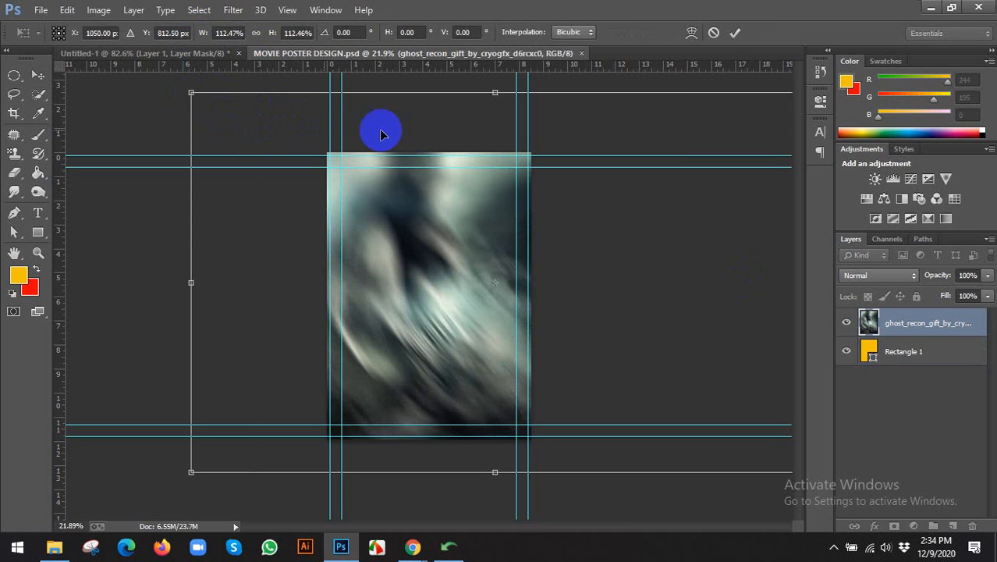
pyautogui.click(736, 32)
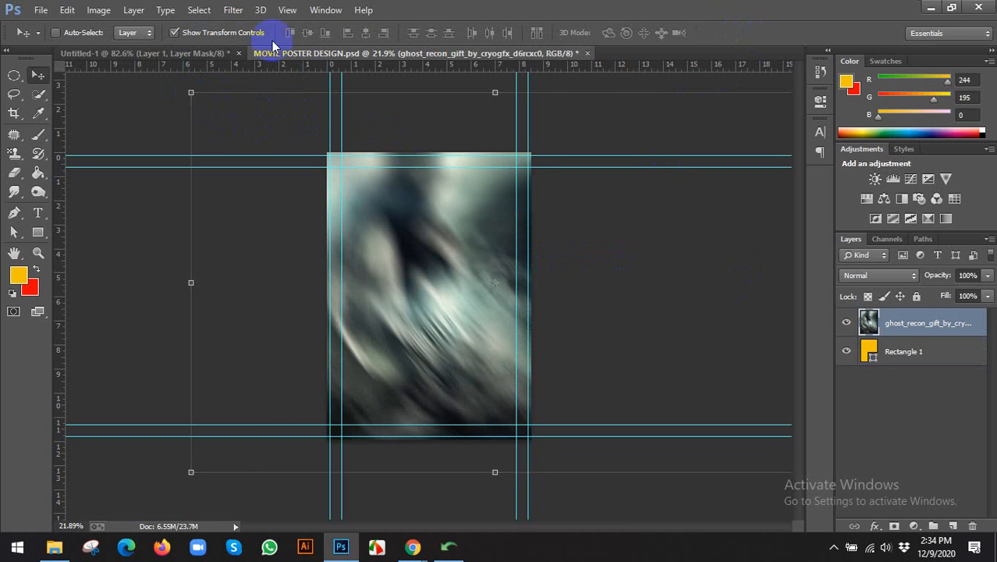
pyautogui.click(223, 32)
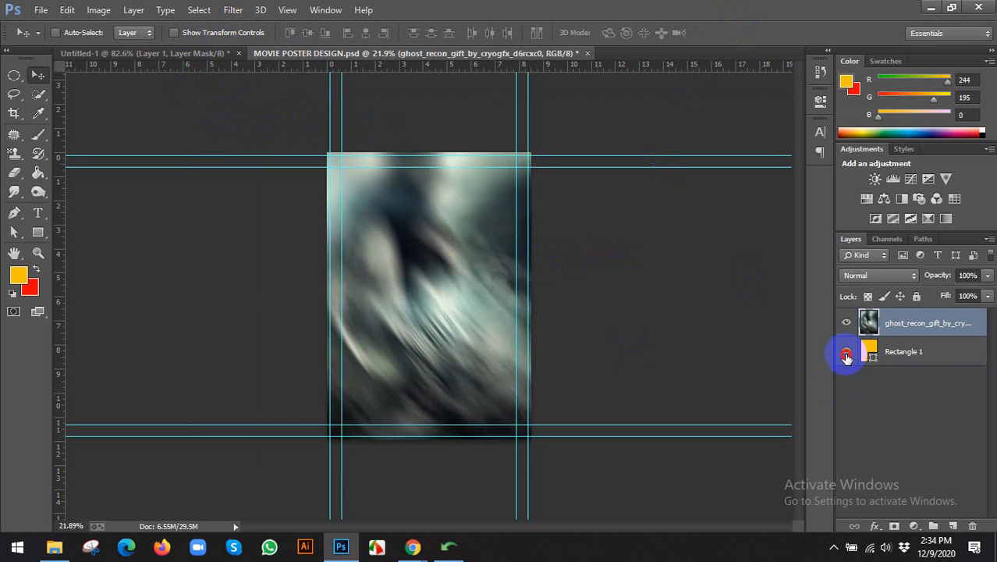
# Delete Rectangle 1, rename the texture layer BG and save the document.
pyautogui.click(897, 351)
pyautogui.press('Delete')
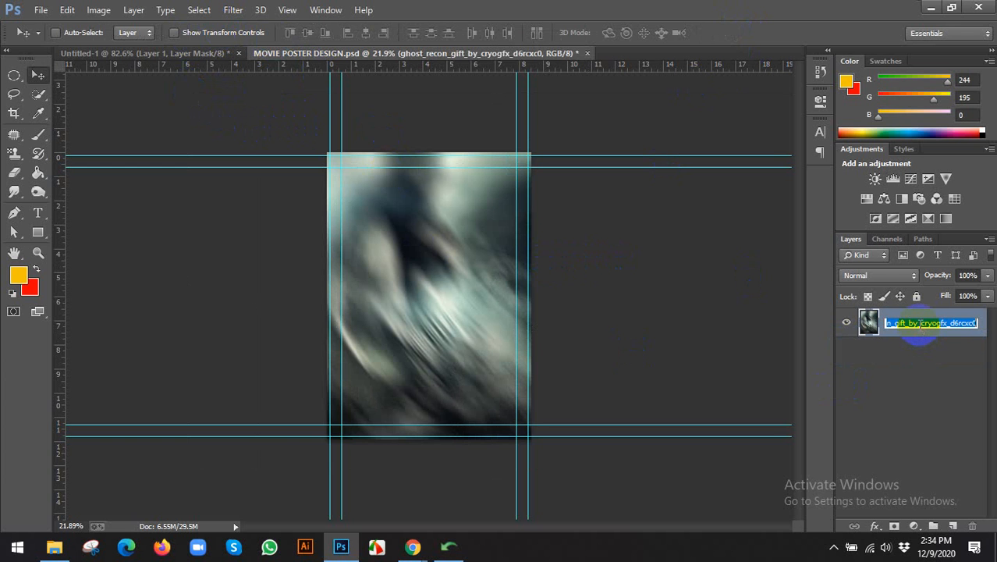
pyautogui.click(920, 323)
pyautogui.write('BG')
pyautogui.press('Return')
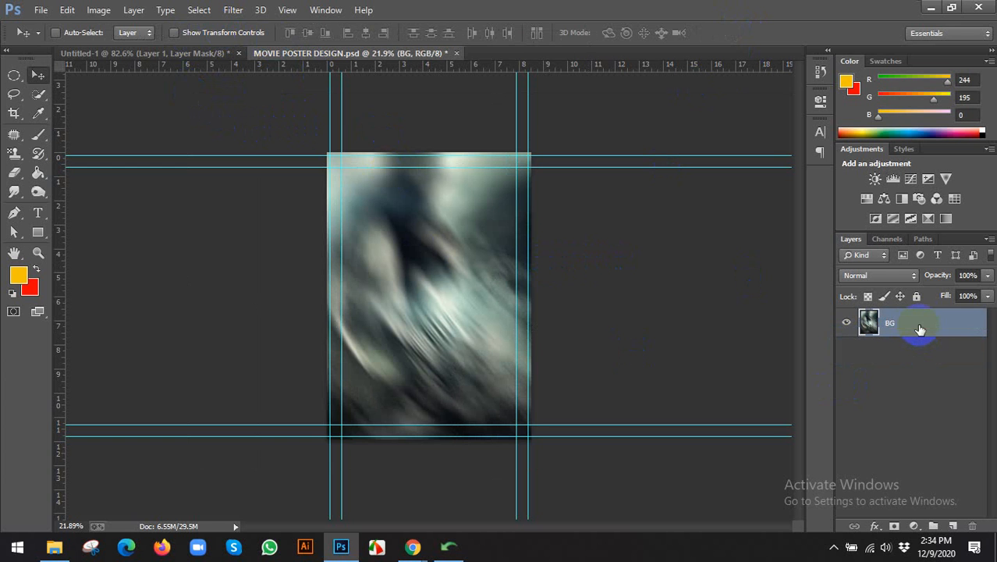
pyautogui.hotkey('ctrl', 's')
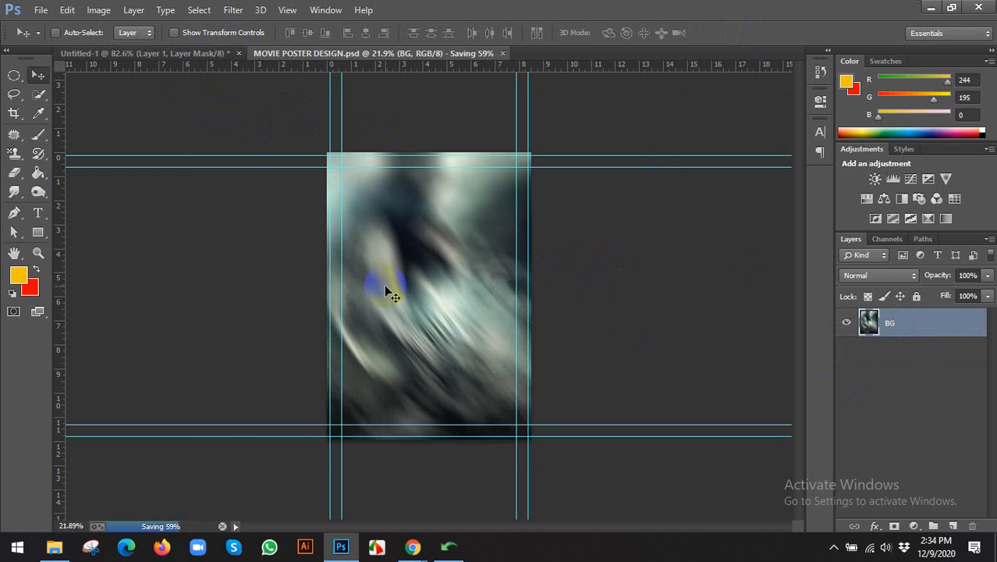
# Hide the poster's guides with Ctrl+;.
pyautogui.scroll(-2, 421, 282)
pyautogui.scroll(1, 461, 288)
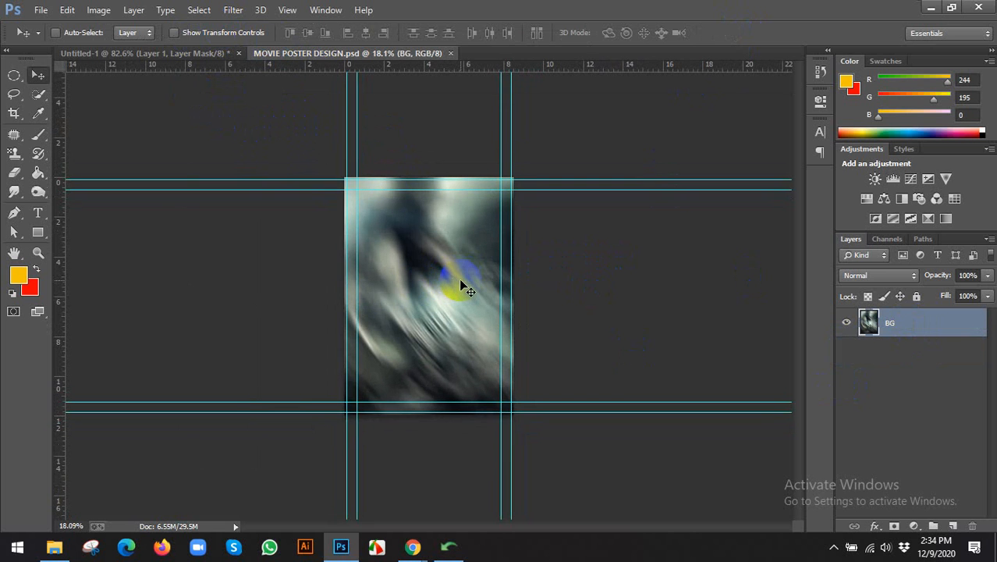
pyautogui.hotkey('ctrl', ';')
pyautogui.scroll(2, 461, 285)
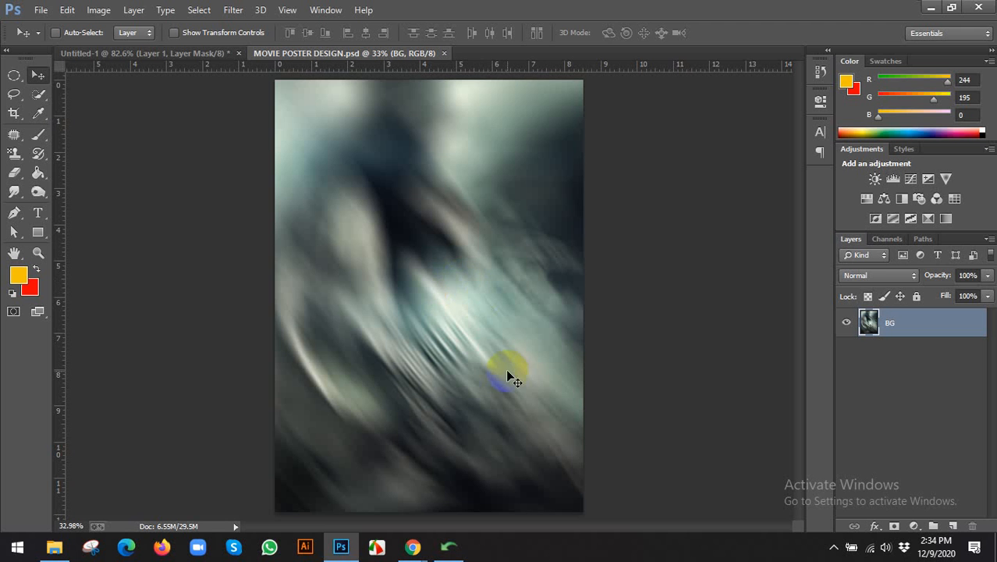
pyautogui.scroll(-1, 469, 269)
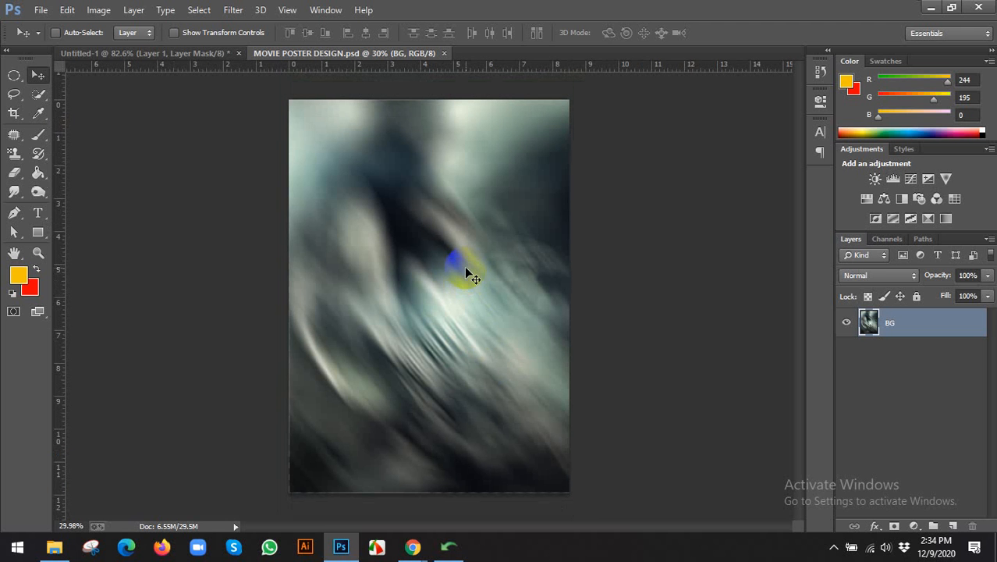
pyautogui.click(212, 53)
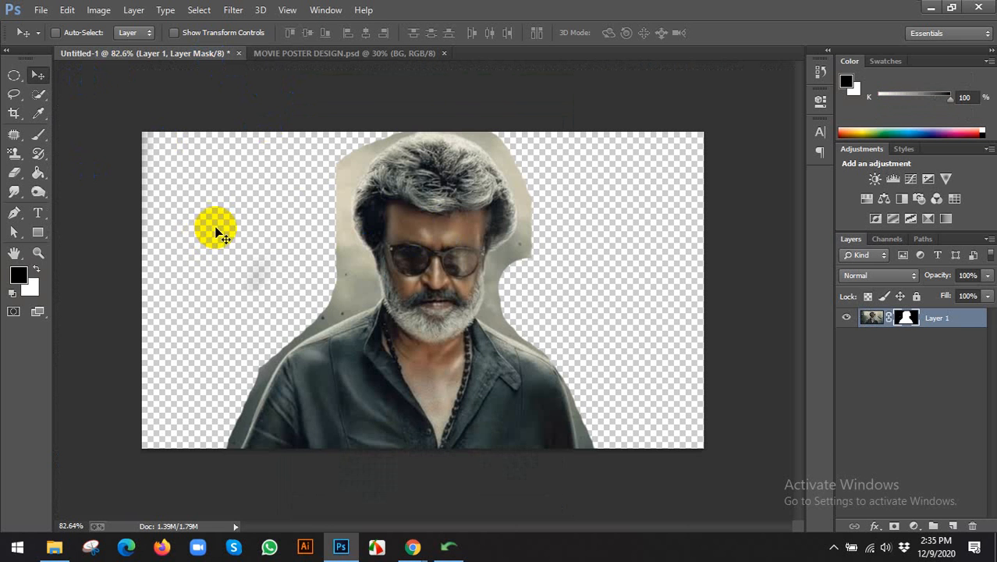
# Paint the layer mask black to remove the background on both sides of the head and beard.
pyautogui.press('b')
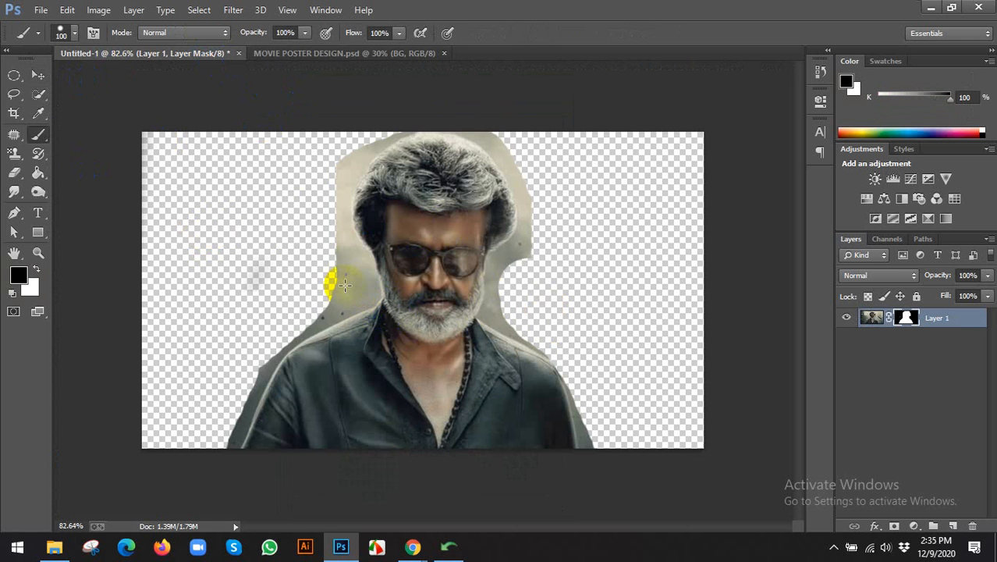
pyautogui.hotkey('ctrl', '+')
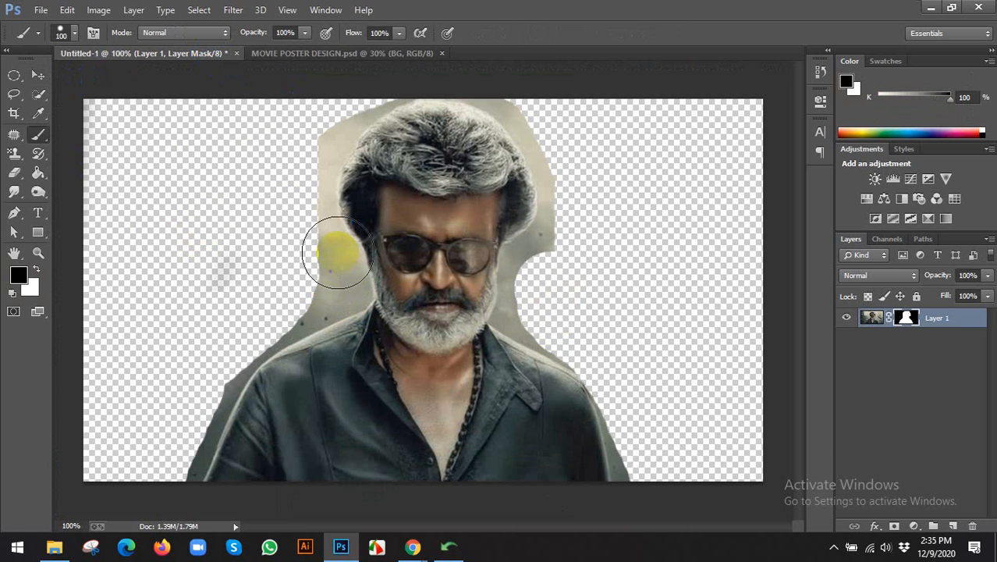
pyautogui.moveTo(338, 252)
pyautogui.mouseDown()
pyautogui.moveTo(214, 322)
pyautogui.moveTo(157, 474)
pyautogui.moveTo(217, 341)
pyautogui.moveTo(293, 290)
pyautogui.moveTo(332, 280)
pyautogui.moveTo(301, 206)
pyautogui.moveTo(297, 145)
pyautogui.moveTo(327, 104)
pyautogui.mouseUp()
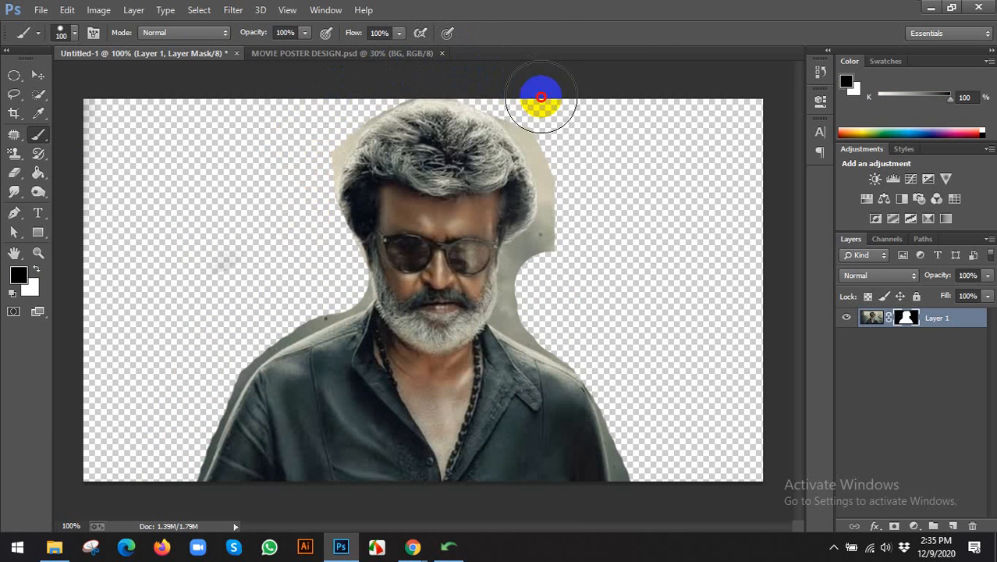
pyautogui.moveTo(542, 96)
pyautogui.mouseDown()
pyautogui.moveTo(570, 184)
pyautogui.moveTo(571, 236)
pyautogui.moveTo(567, 257)
pyautogui.moveTo(543, 262)
pyautogui.moveTo(539, 303)
pyautogui.mouseUp()
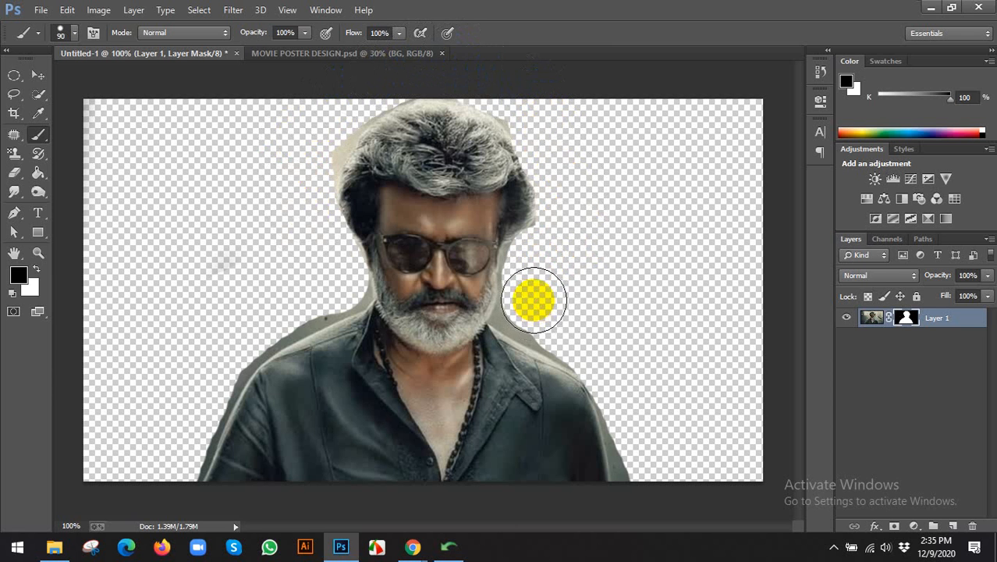
pyautogui.press('[')
pyautogui.press('[')
pyautogui.moveTo(525, 266)
pyautogui.mouseDown()
pyautogui.moveTo(527, 305)
pyautogui.moveTo(517, 291)
pyautogui.moveTo(509, 317)
pyautogui.moveTo(575, 344)
pyautogui.moveTo(596, 447)
pyautogui.moveTo(572, 362)
pyautogui.mouseUp()
# Mask out the grey halo along the left shoulder and the top-left of the hair.
pyautogui.scroll(-2, 622, 381)
pyautogui.scroll(1, 586, 408)
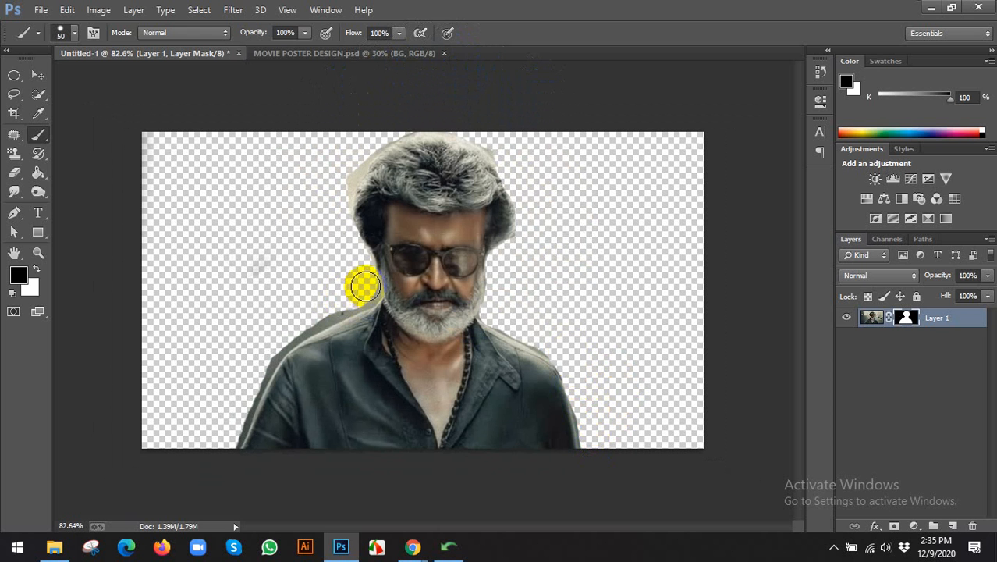
pyautogui.moveTo(358, 297)
pyautogui.mouseDown()
pyautogui.moveTo(334, 300)
pyautogui.moveTo(264, 352)
pyautogui.moveTo(229, 437)
pyautogui.mouseUp()
pyautogui.press('v')
pyautogui.scroll(-2, 269, 390)
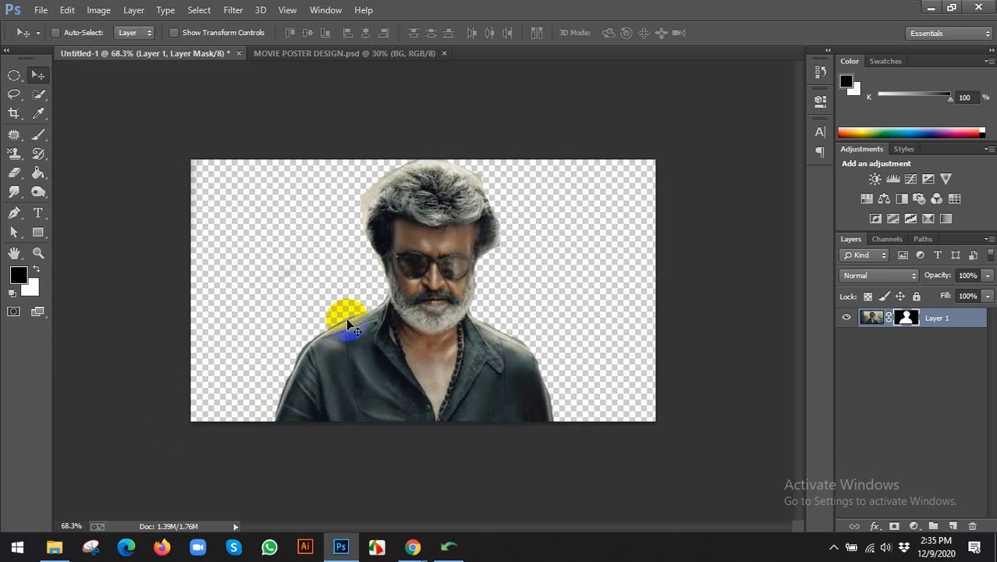
pyautogui.scroll(3, 344, 319)
pyautogui.press('b')
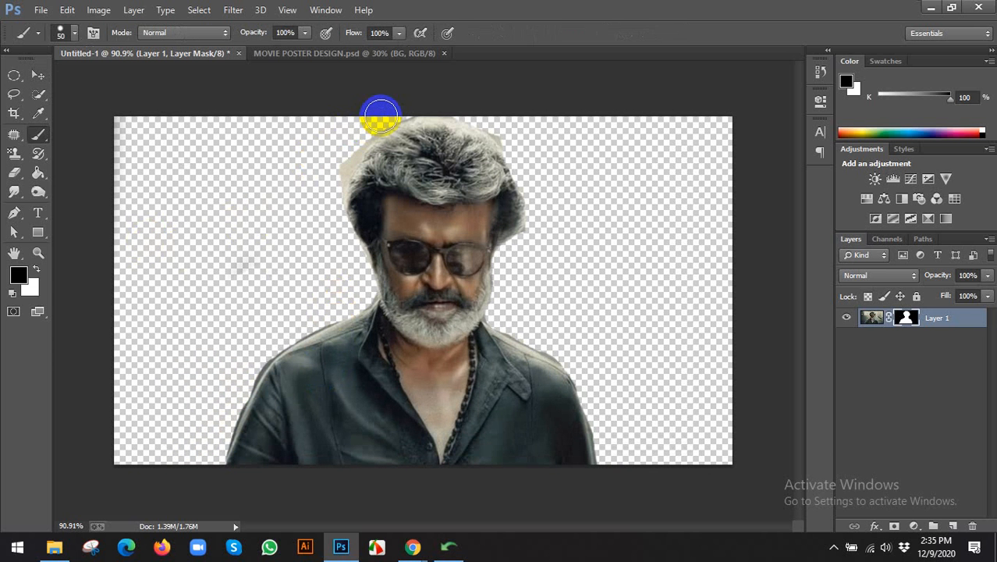
pyautogui.moveTo(379, 111)
pyautogui.mouseDown()
pyautogui.moveTo(339, 147)
pyautogui.moveTo(330, 173)
pyautogui.moveTo(346, 141)
pyautogui.moveTo(323, 243)
pyautogui.mouseUp()
pyautogui.press('v')
pyautogui.scroll(-2, 348, 232)
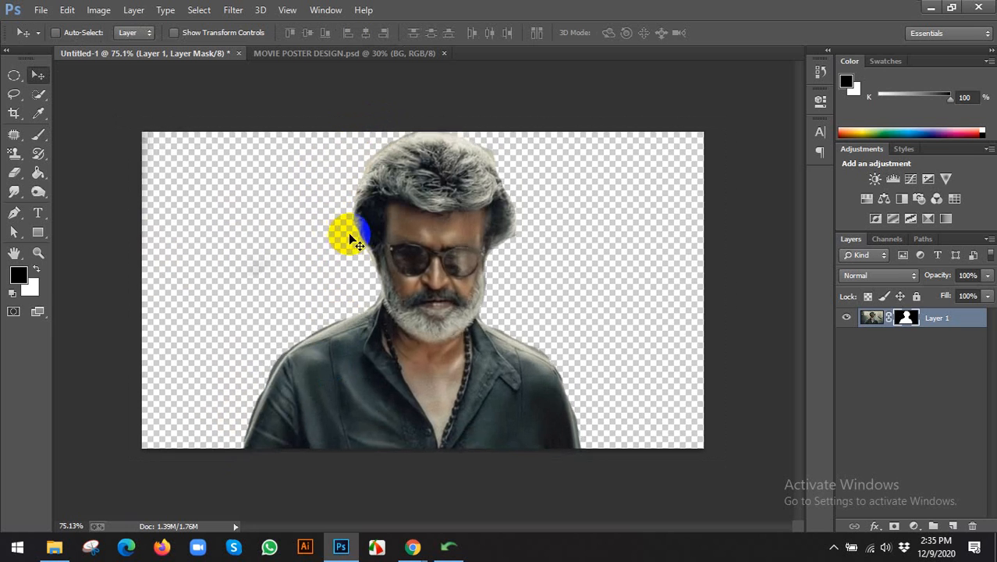
# Convert Layer 1 to a smart object and nudge the portrait on the poster.
pyautogui.rightClick(947, 323)
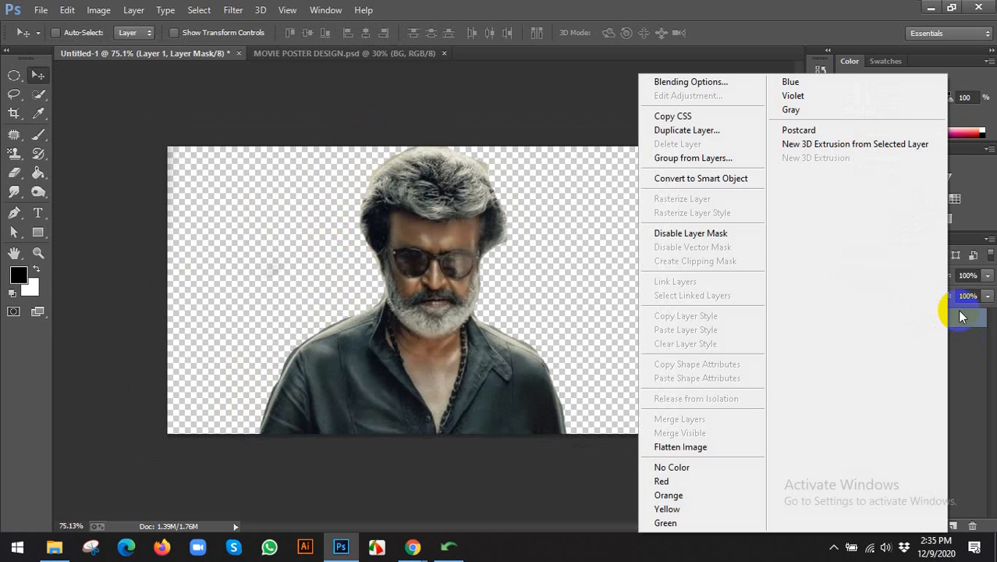
pyautogui.click(960, 321)
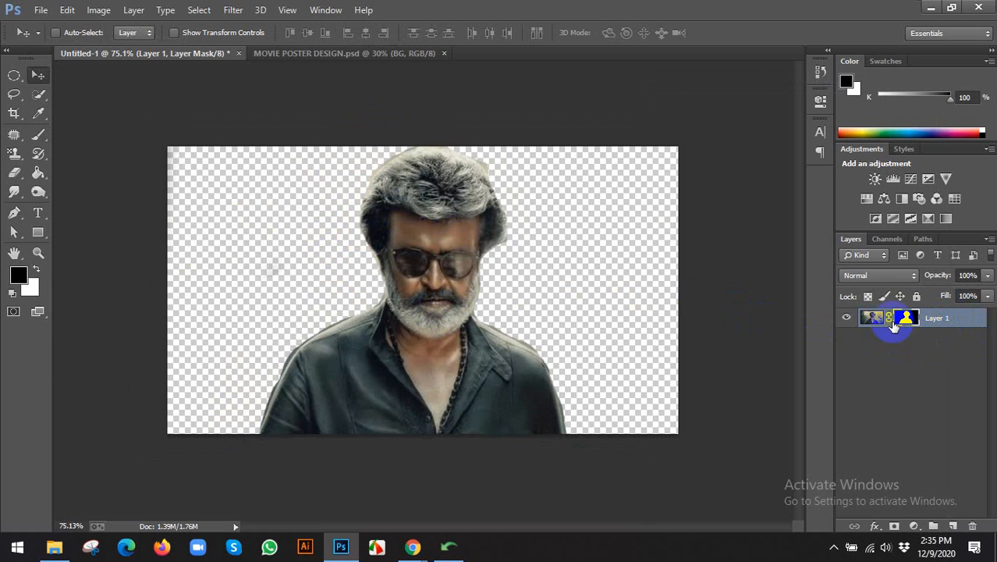
pyautogui.rightClick(933, 320)
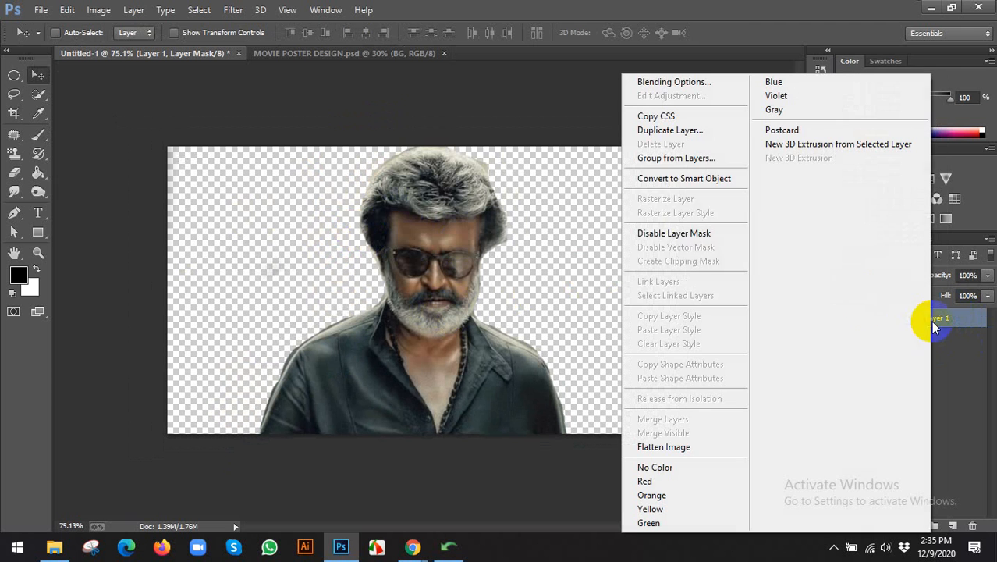
pyautogui.click(658, 179)
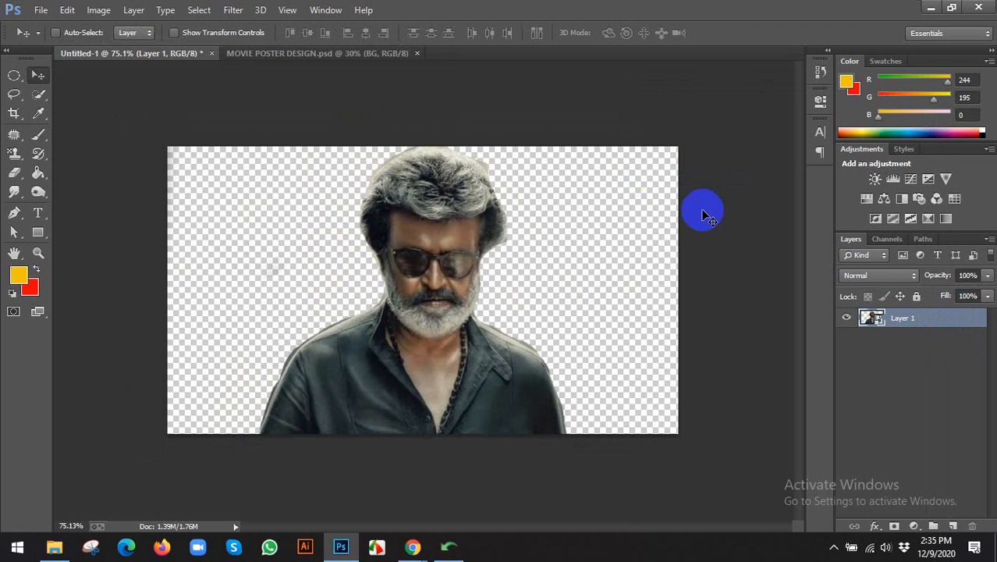
pyautogui.moveTo(423, 231); pyautogui.dragTo(446, 283)
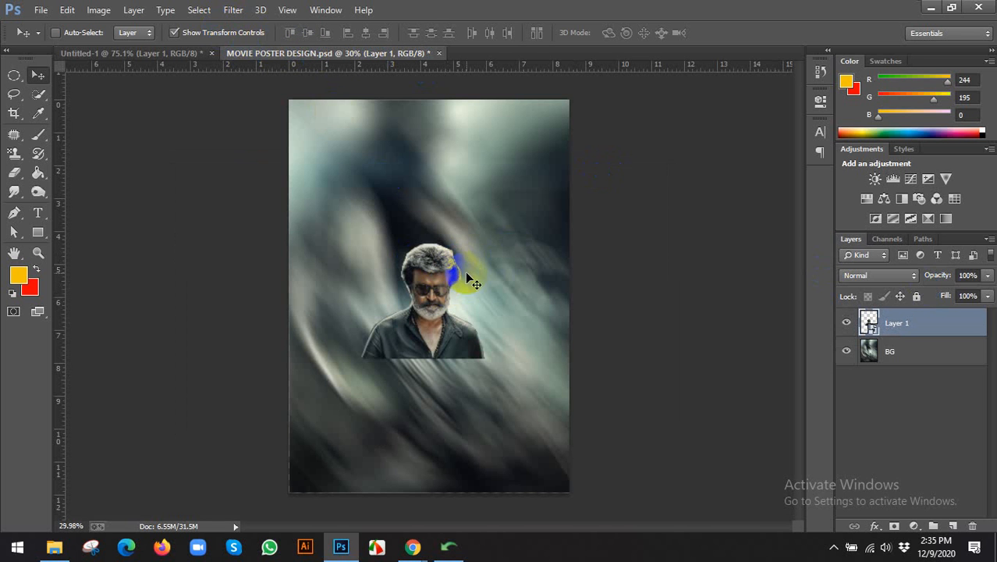
# Turn off transform controls, delete the portrait layer and return to Untitled-1.
pyautogui.click(196, 33)
pyautogui.hotkey('ctrl', 't')
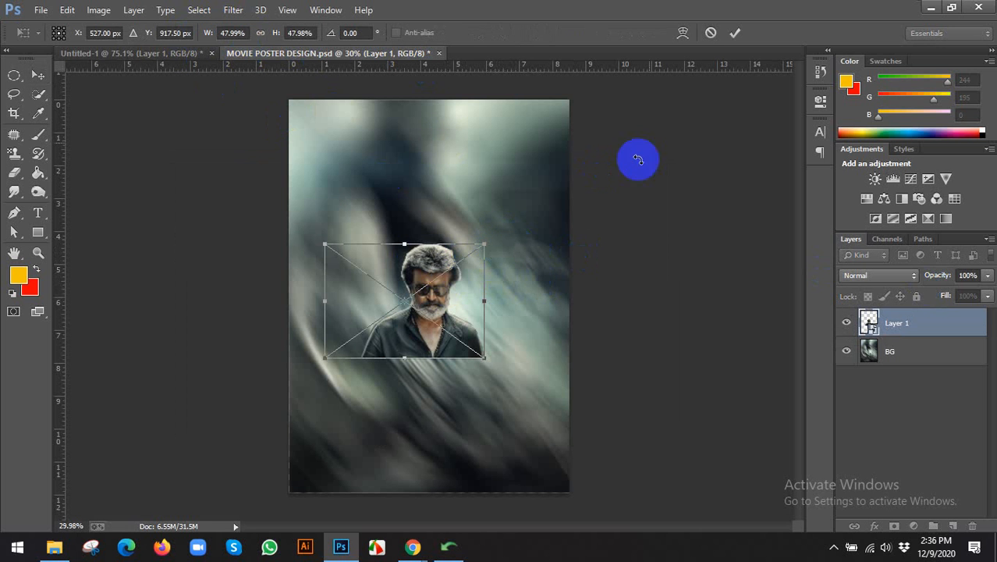
pyautogui.click(708, 37)
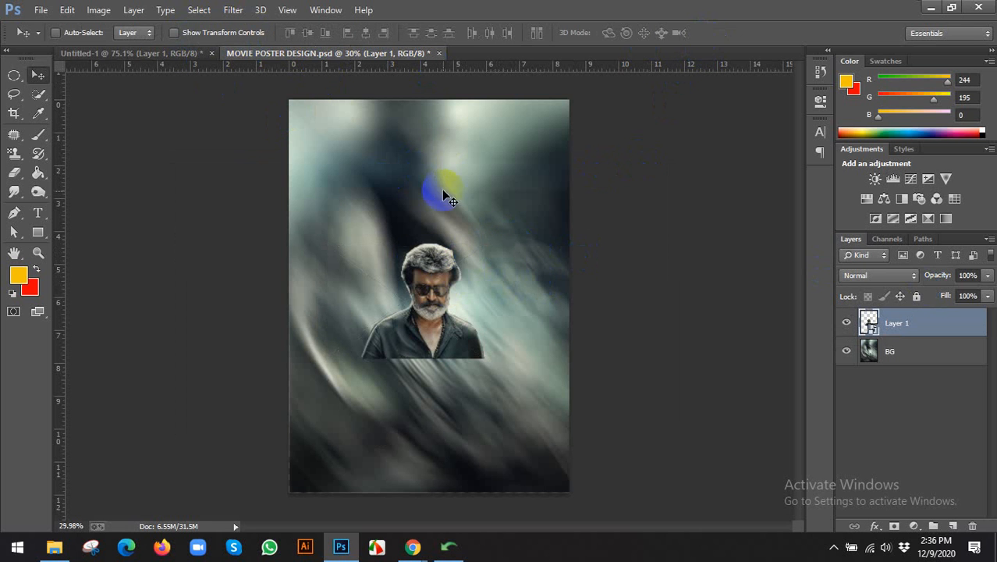
pyautogui.press('Delete')
pyautogui.click(78, 56)
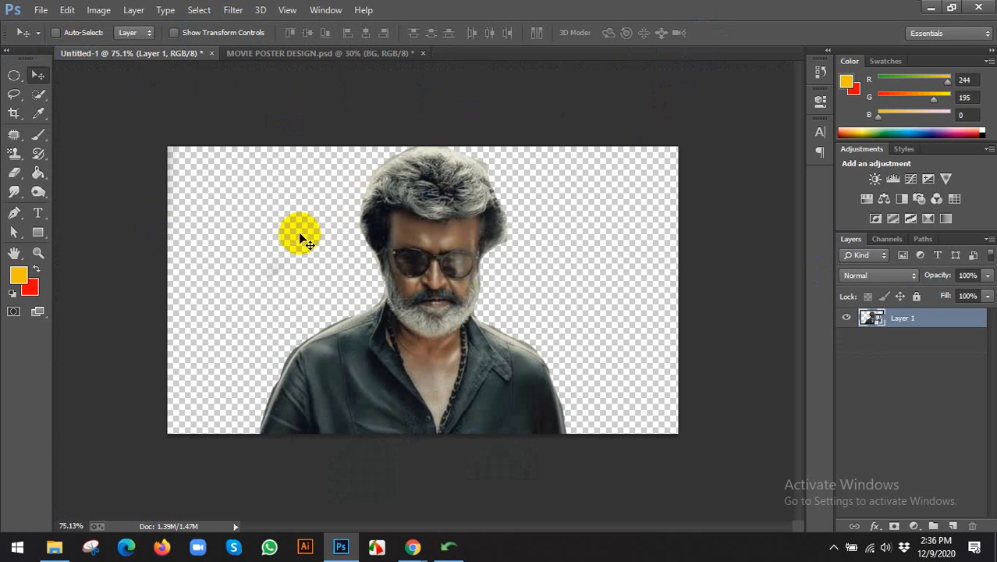
# Crop the empty left and right sides off the portrait and drag it onto the poster.
pyautogui.click(14, 94)
pyautogui.click(14, 112)
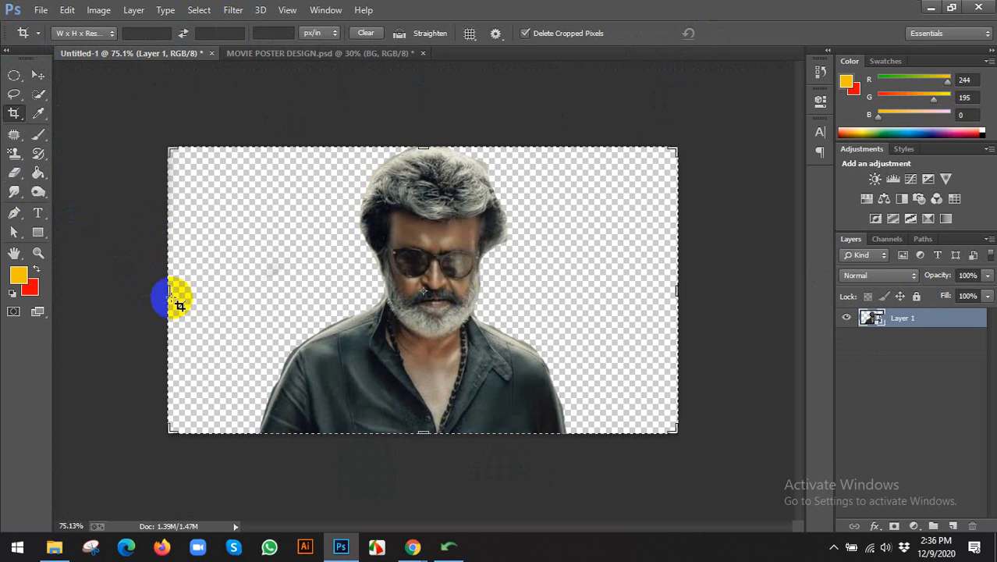
pyautogui.moveTo(167, 295); pyautogui.dragTo(209, 298)
pyautogui.moveTo(634, 296); pyautogui.dragTo(585, 295)
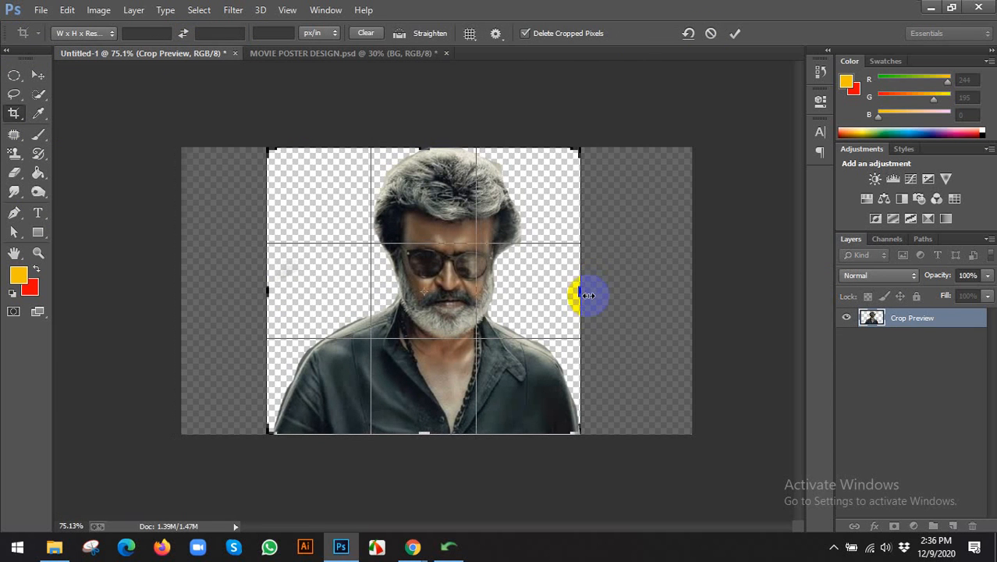
pyautogui.click(735, 33)
pyautogui.press('v')
pyautogui.moveTo(447, 247); pyautogui.dragTo(464, 338)
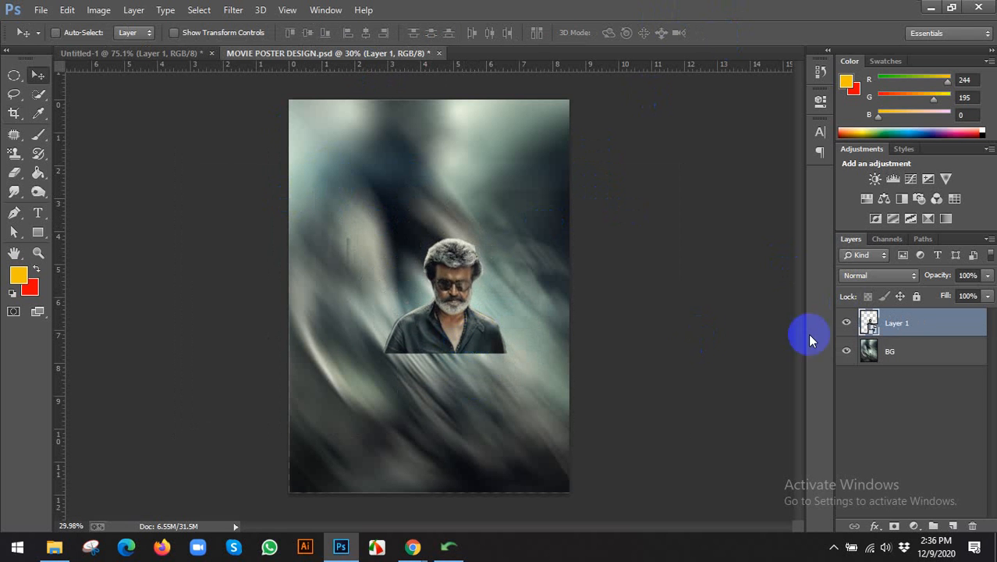
# Rasterize the portrait layer, Layer 1, and make a few eraser edits on it.
pyautogui.rightClick(891, 323)
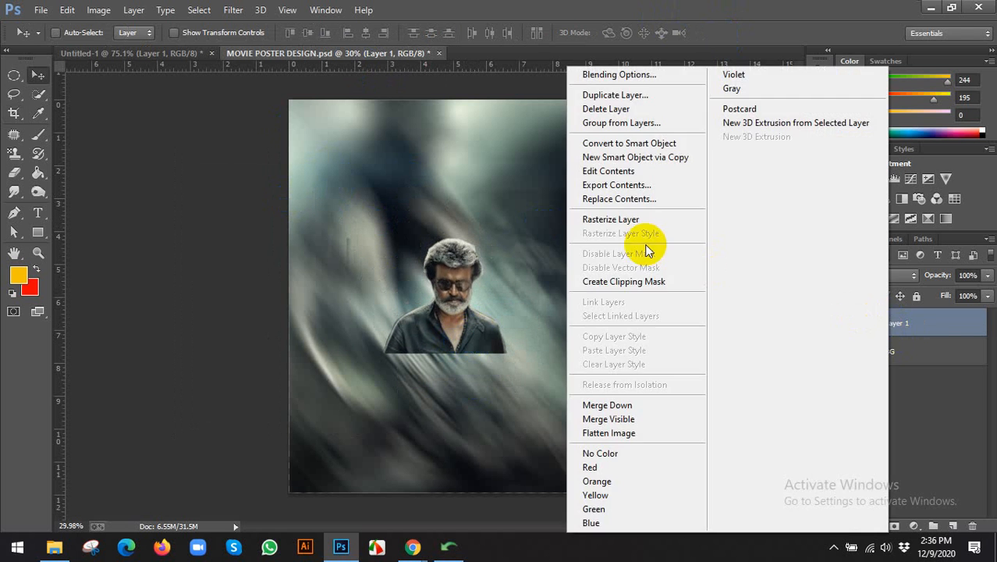
pyautogui.click(607, 221)
pyautogui.click(15, 175)
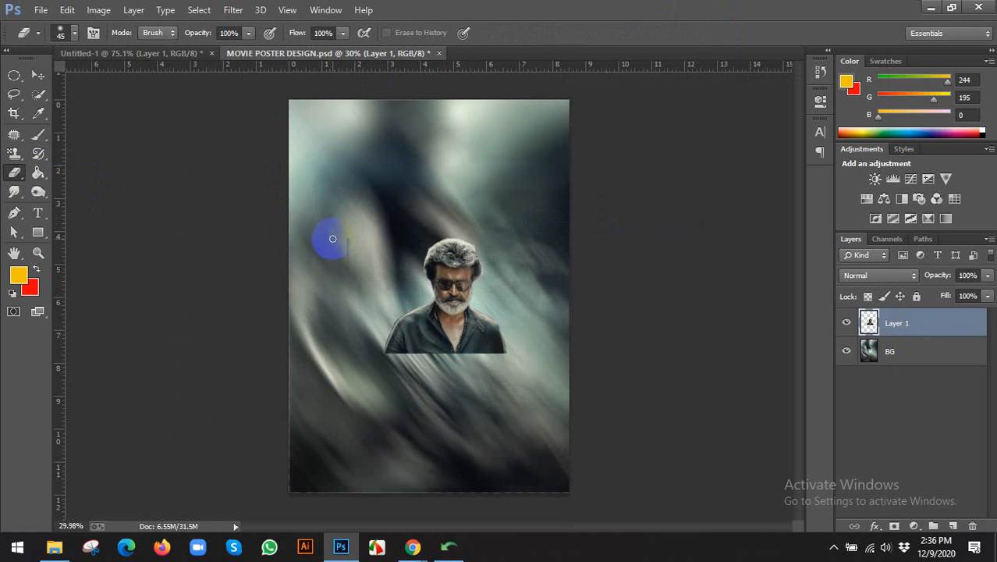
pyautogui.click(341, 339)
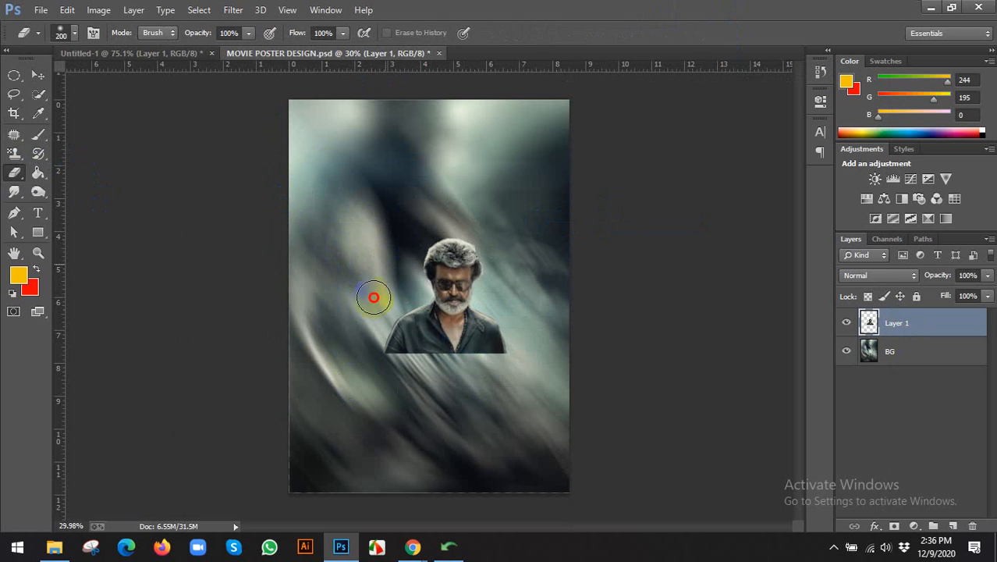
pyautogui.click(377, 223)
pyautogui.click(528, 226)
pyautogui.click(564, 236)
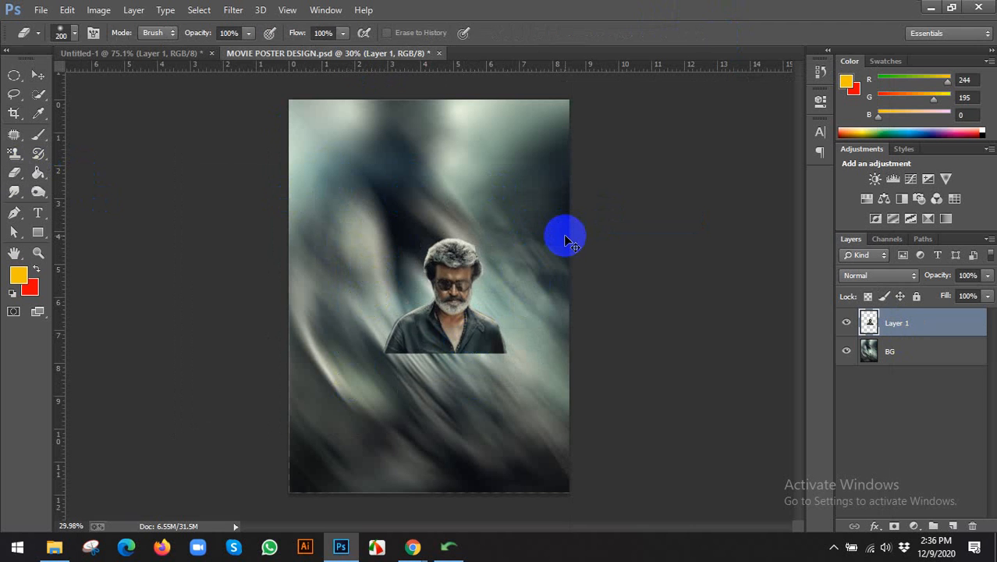
# Align the portrait against the backdrop, then move it back near the poster centre.
pyautogui.hotkey('ctrl', 't')
pyautogui.click(734, 34)
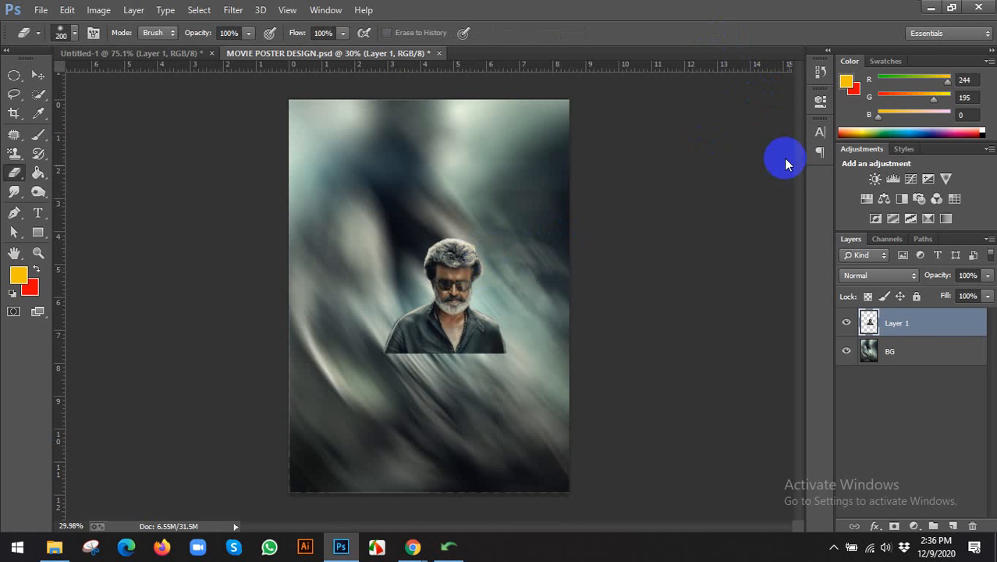
pyautogui.keyDown('shift'); pyautogui.click(891, 348); pyautogui.keyUp('shift')
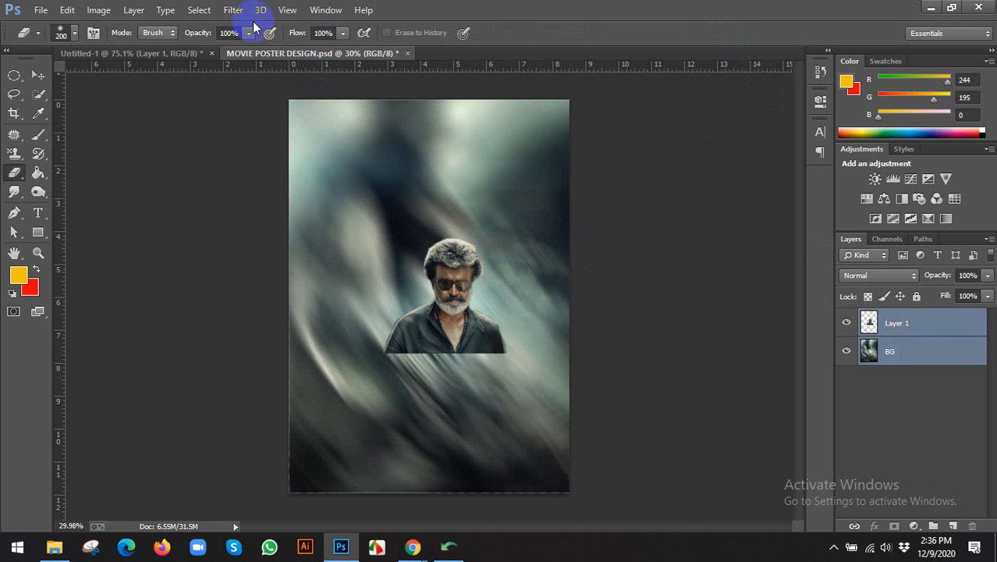
pyautogui.press('v')
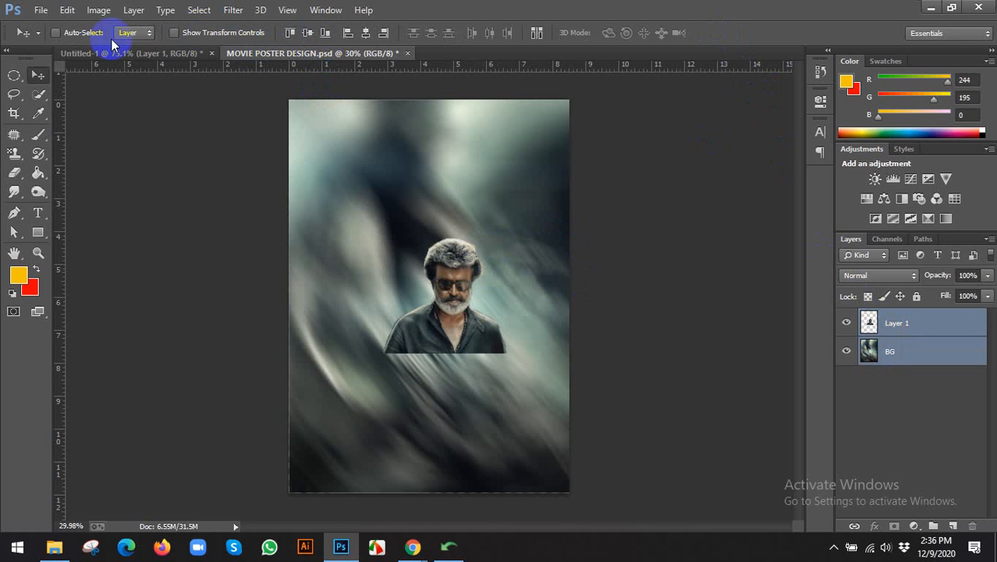
pyautogui.click(365, 34)
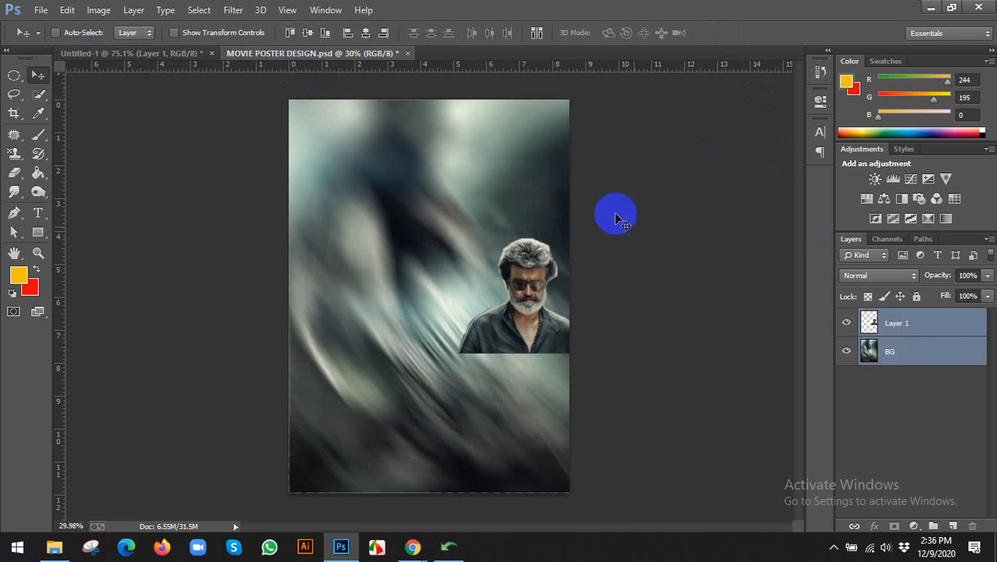
pyautogui.click(874, 322)
pyautogui.moveTo(527, 295); pyautogui.dragTo(438, 283)
# Enlarge the portrait to about 176% with Free Transform, commit it, and select the backdrop layer.
pyautogui.hotkey('ctrl', 't')
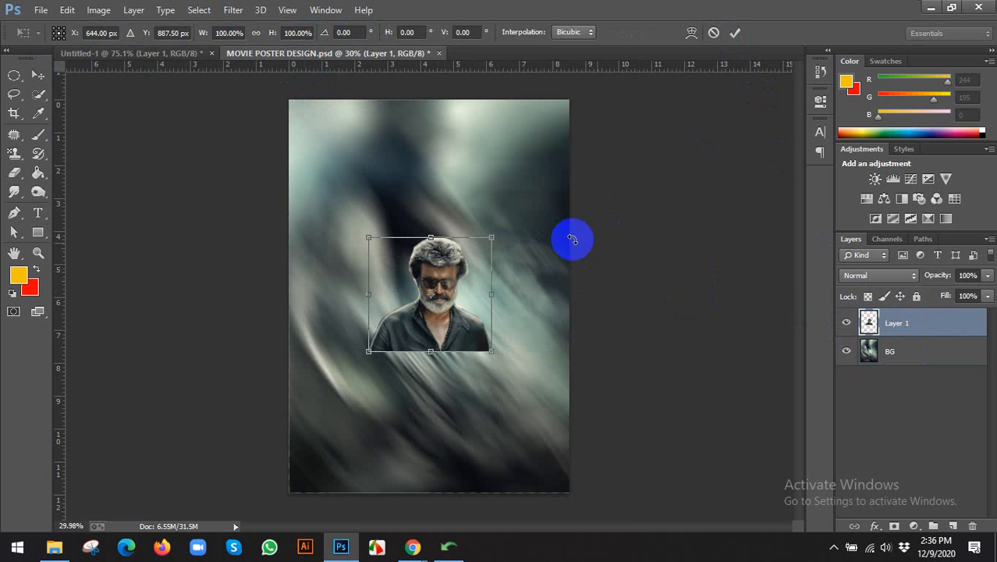
pyautogui.moveTo(456, 262); pyautogui.dragTo(452, 264)
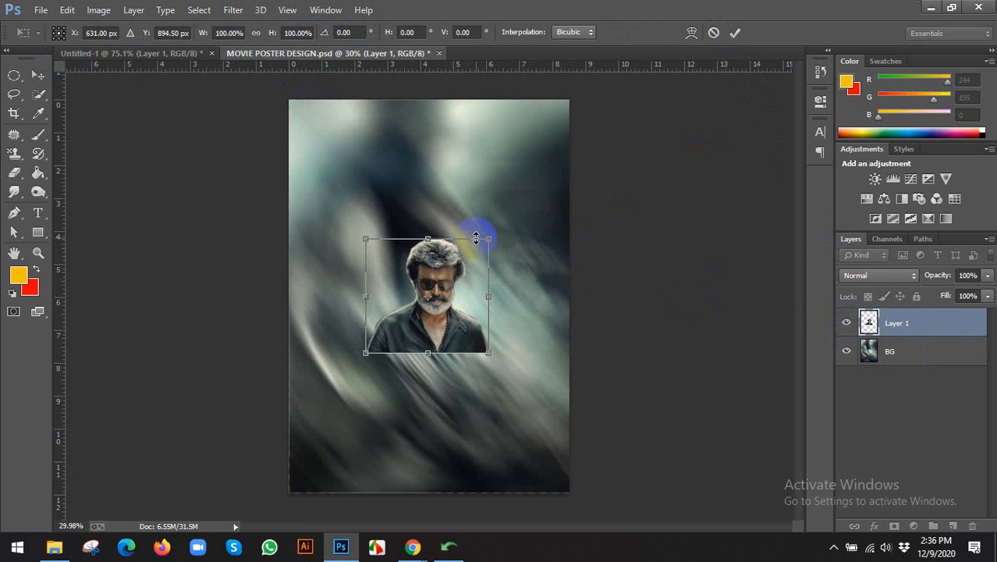
pyautogui.moveTo(495, 238); pyautogui.dragTo(516, 168)
pyautogui.click(735, 32)
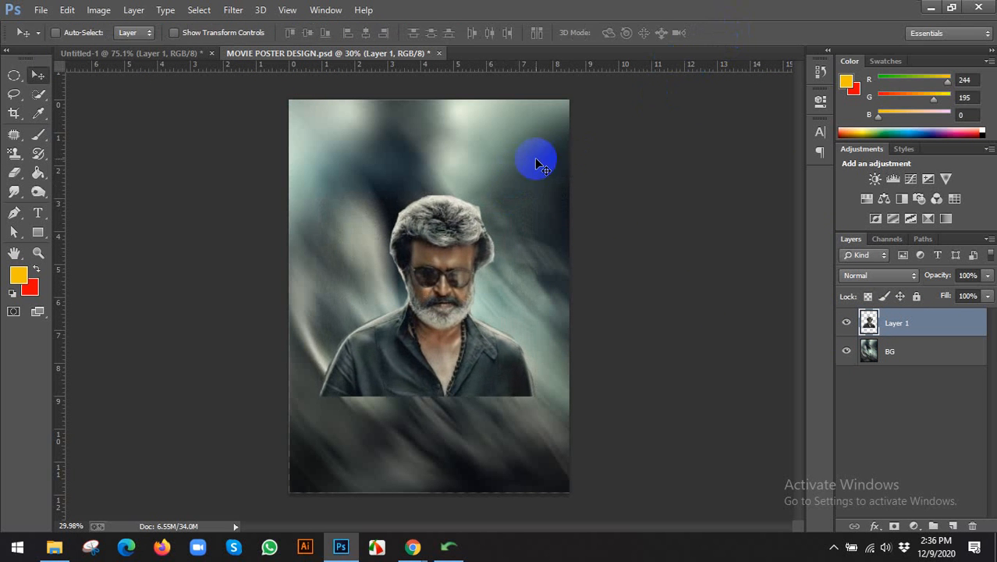
pyautogui.scroll(-1, 511, 191)
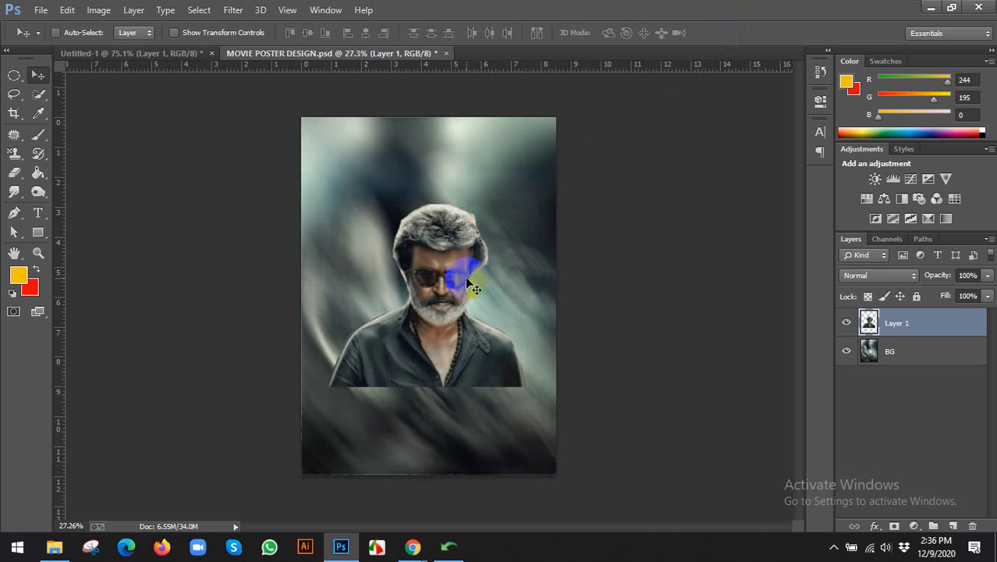
pyautogui.click(890, 352)
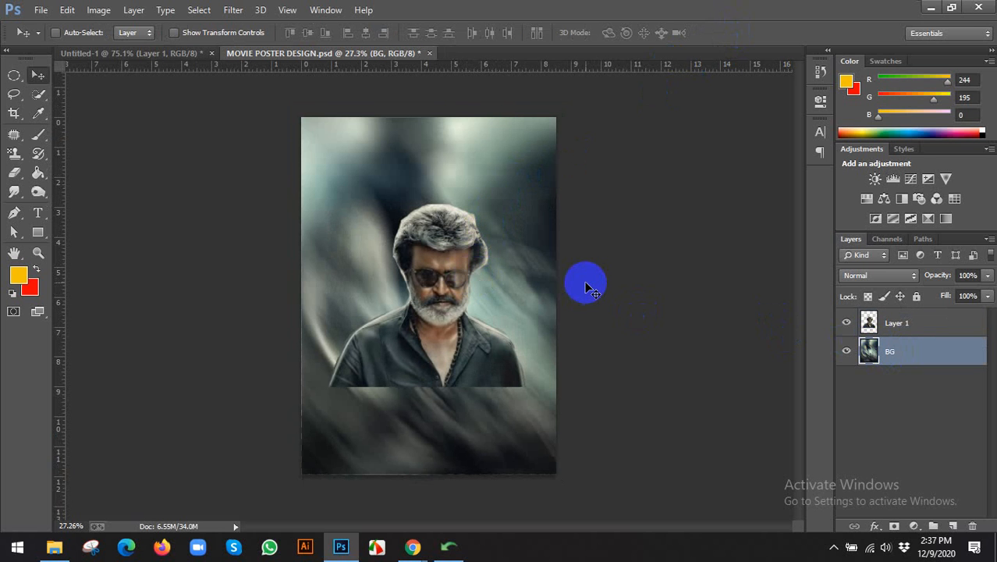
# Zoom out, check the backdrop layer's extent with Ctrl+T, and choose the Crop tool on the canvas.
pyautogui.click(16, 110)
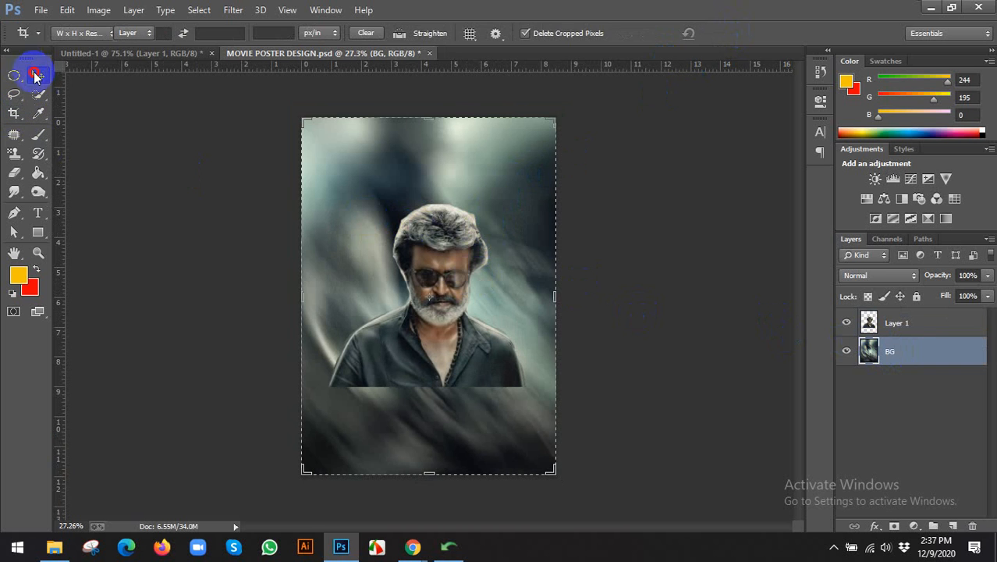
pyautogui.click(35, 75)
pyautogui.hotkey('ctrl', '-')
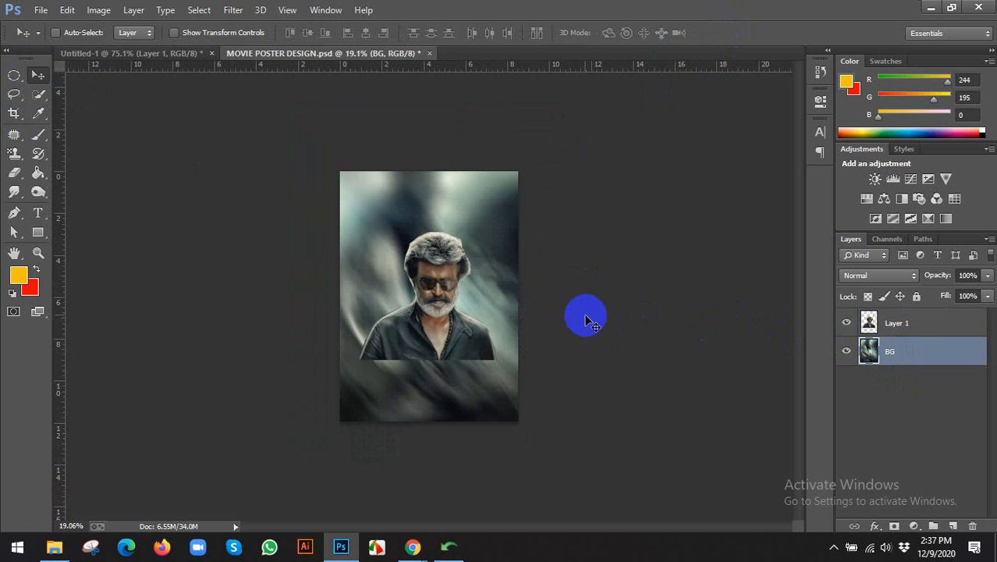
pyautogui.hotkey('ctrl', 't')
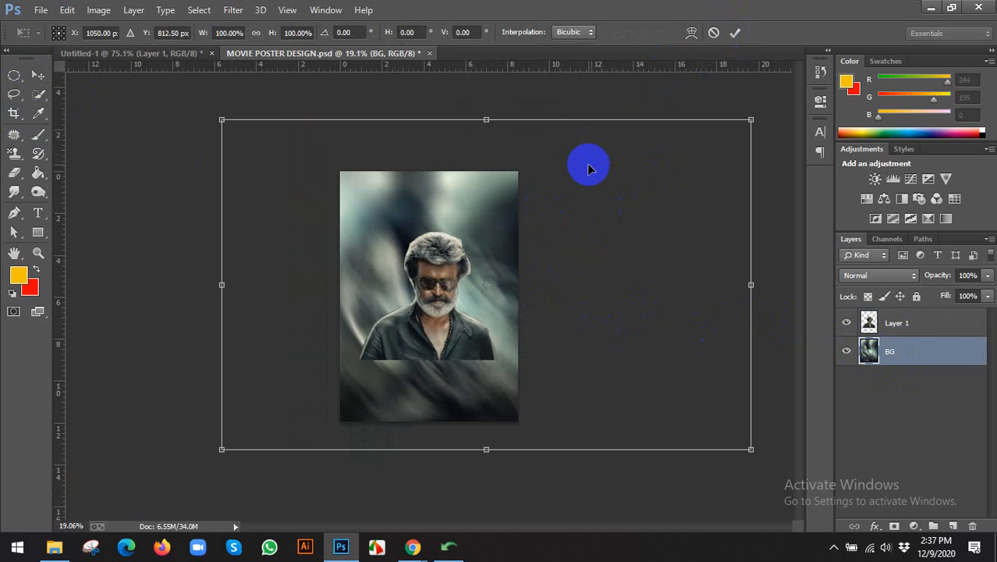
pyautogui.click(736, 33)
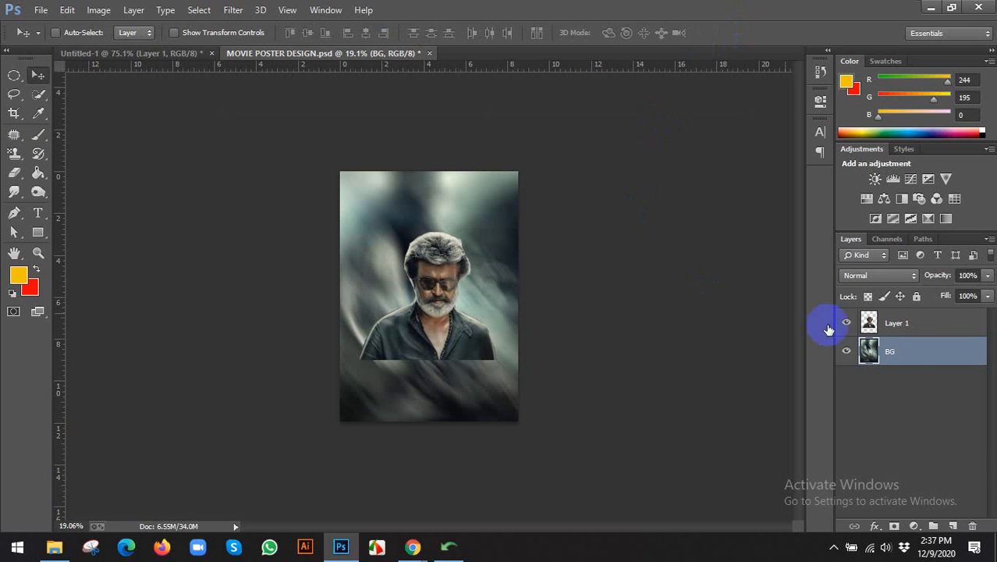
pyautogui.scroll(1, 572, 296)
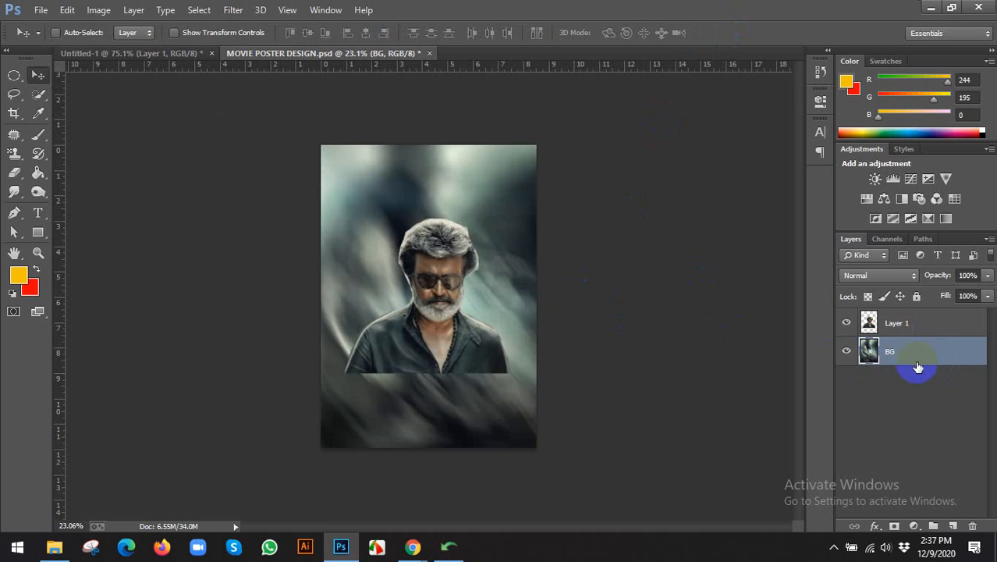
pyautogui.click(13, 115)
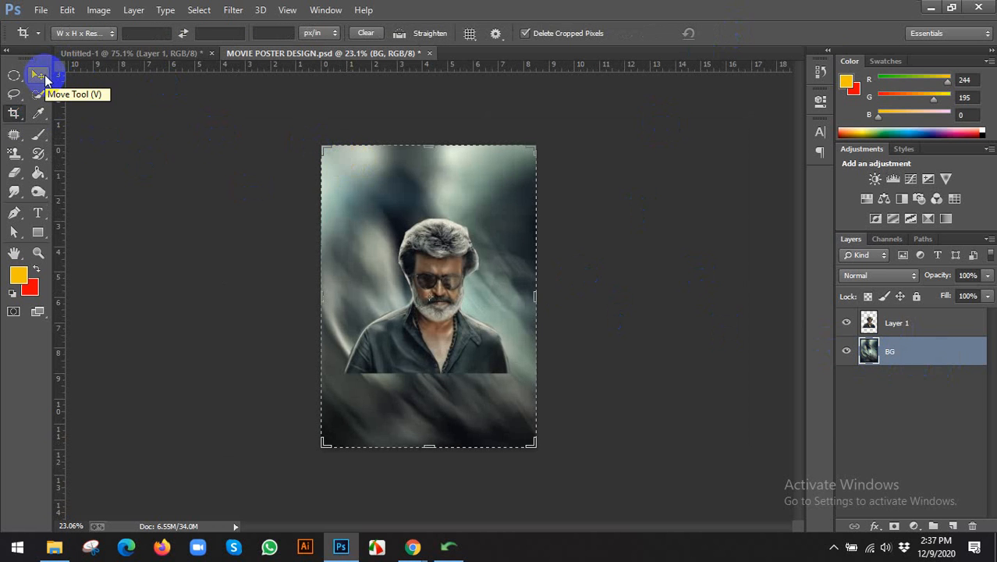
# Apply the crop to the poster canvas and confirm the backdrop layer's bounds.
pyautogui.click(339, 163)
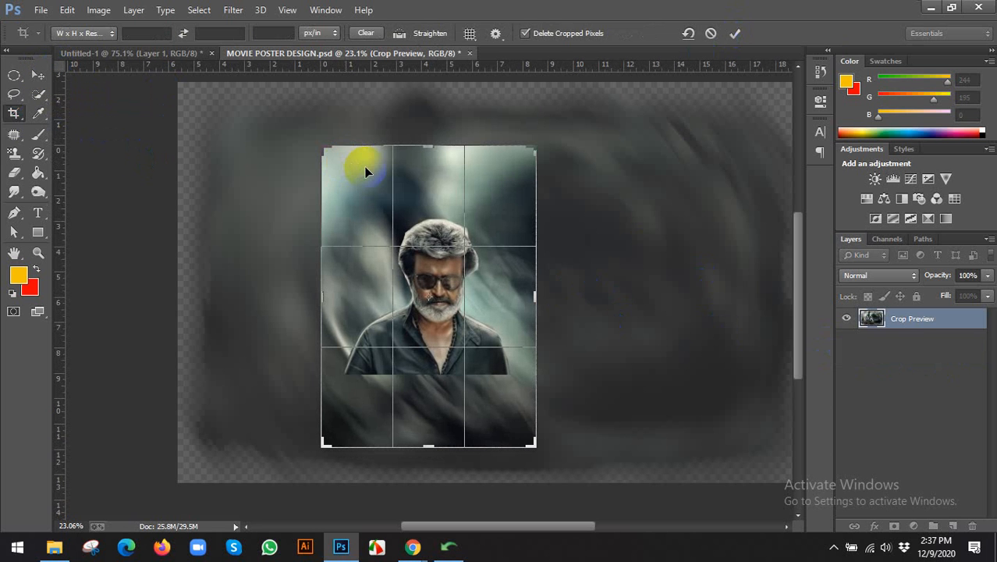
pyautogui.press('Return')
pyautogui.press('v')
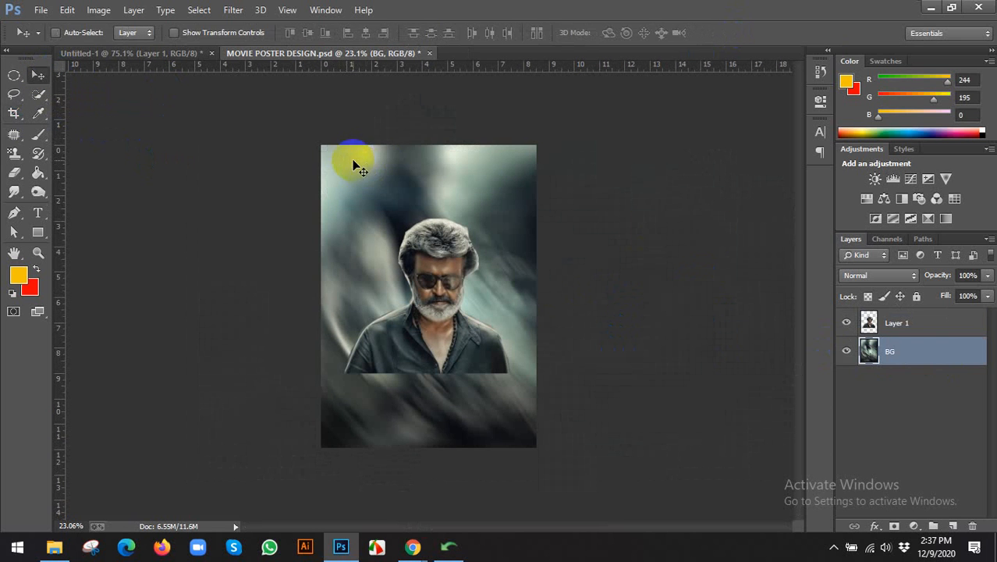
pyautogui.hotkey('ctrl', 't')
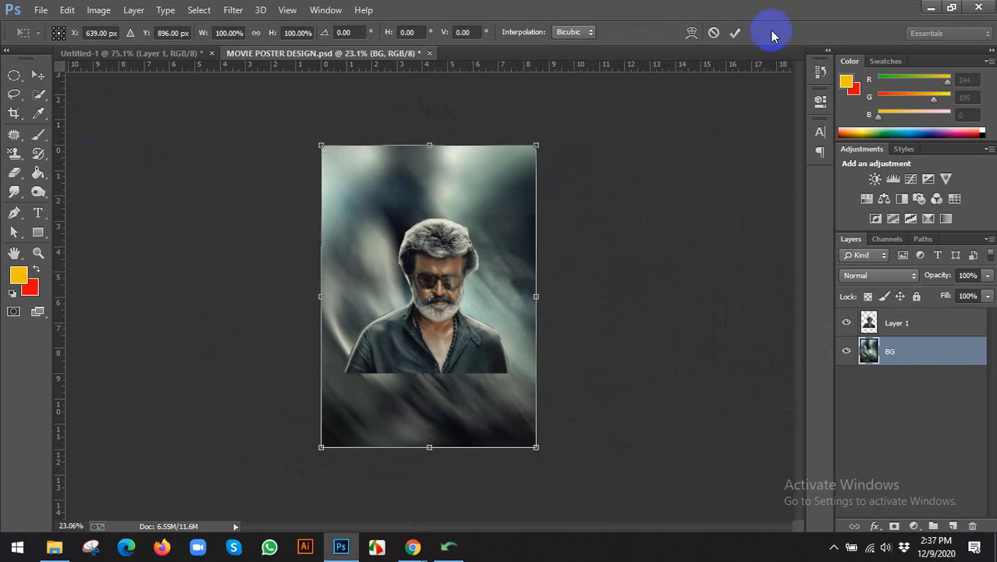
pyautogui.click(736, 32)
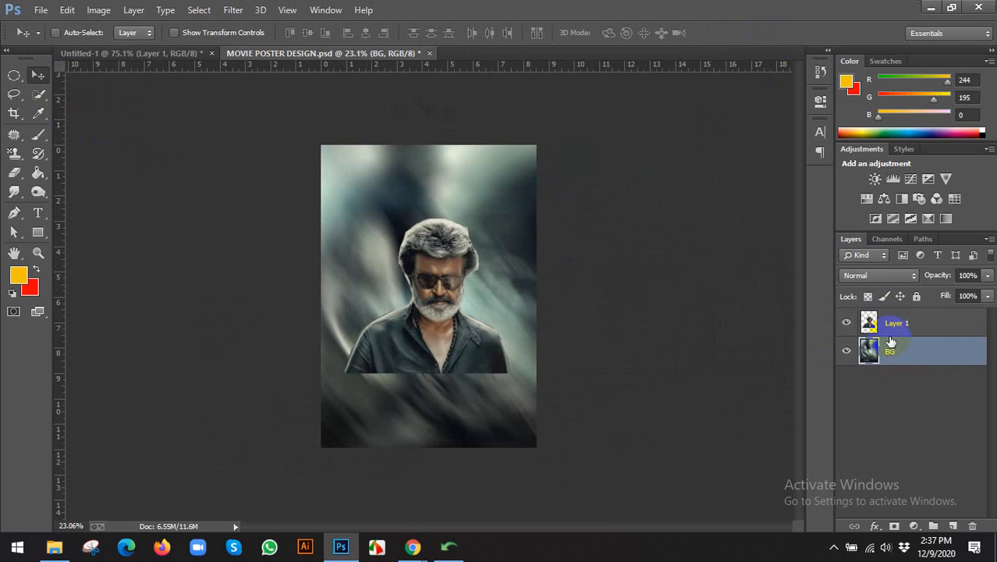
# Centre the portrait horizontally on the backdrop and save MOVIE POSTER DESIGN.psd.
pyautogui.keyDown('shift'); pyautogui.click(911, 334); pyautogui.keyUp('shift')
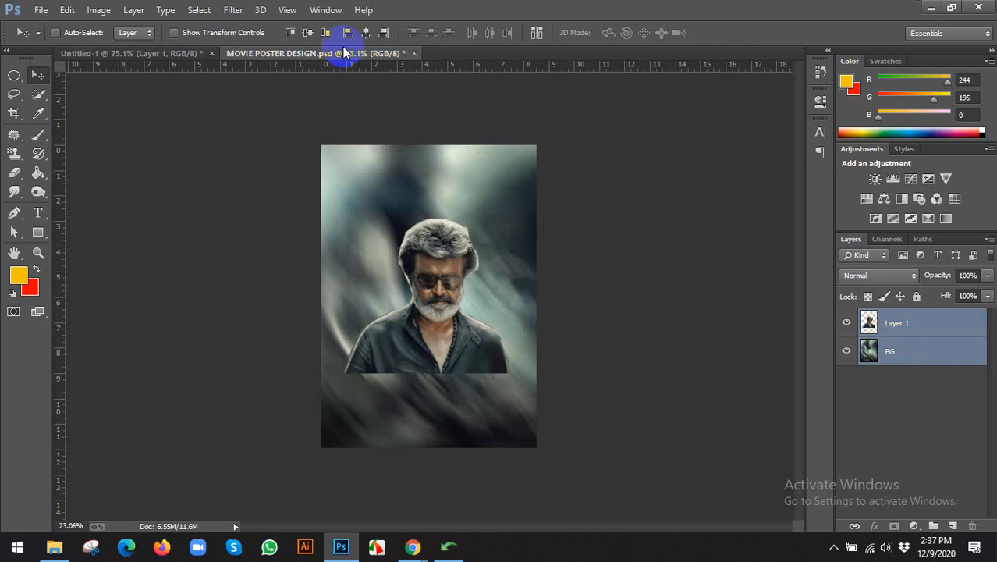
pyautogui.click(364, 33)
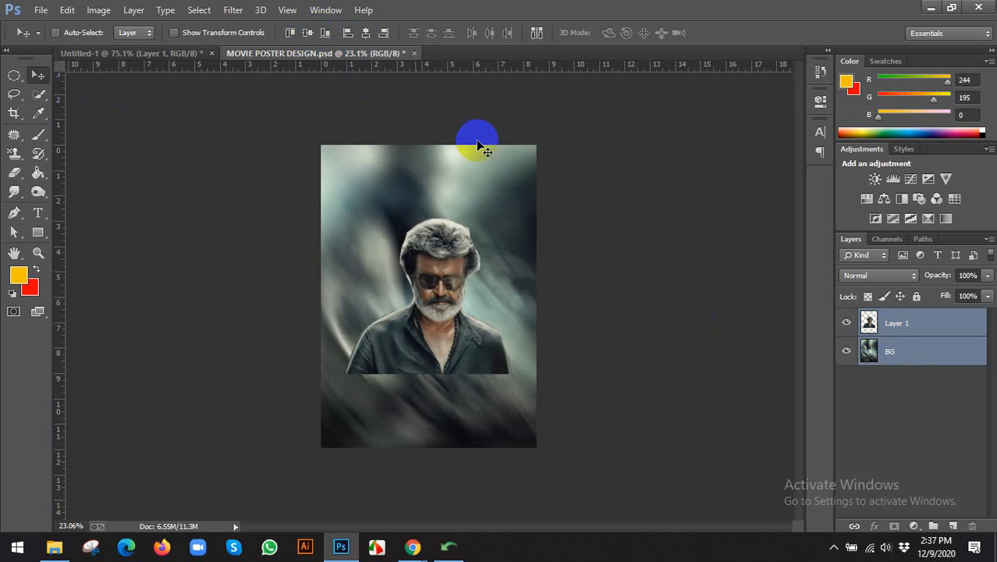
pyautogui.click(904, 320)
pyautogui.hotkey('ctrl', 's')
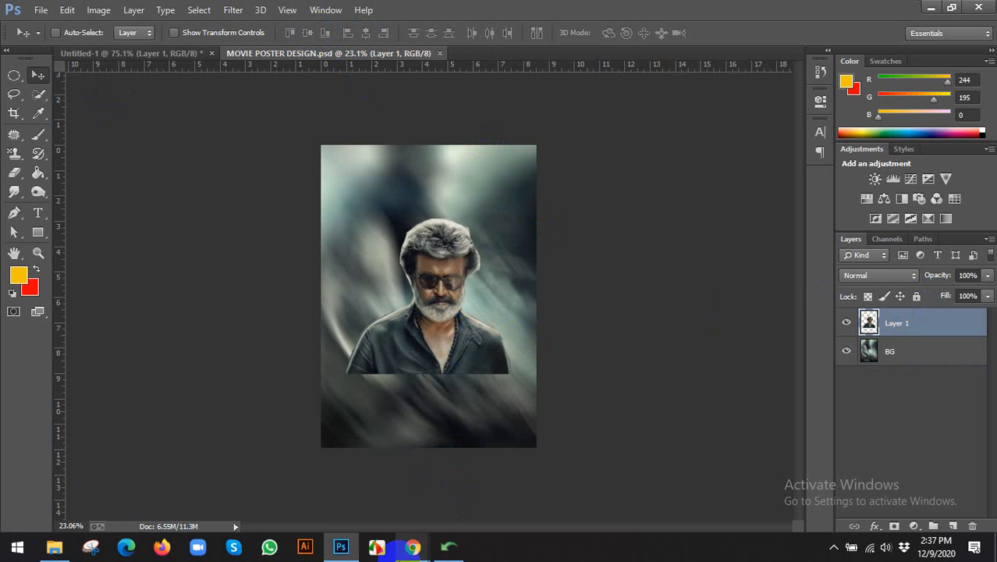
# Return to the previous DeviantArt artwork and search DeviantArt for 'chair'.
pyautogui.moveTo(413, 549)
pyautogui.click(374, 491)
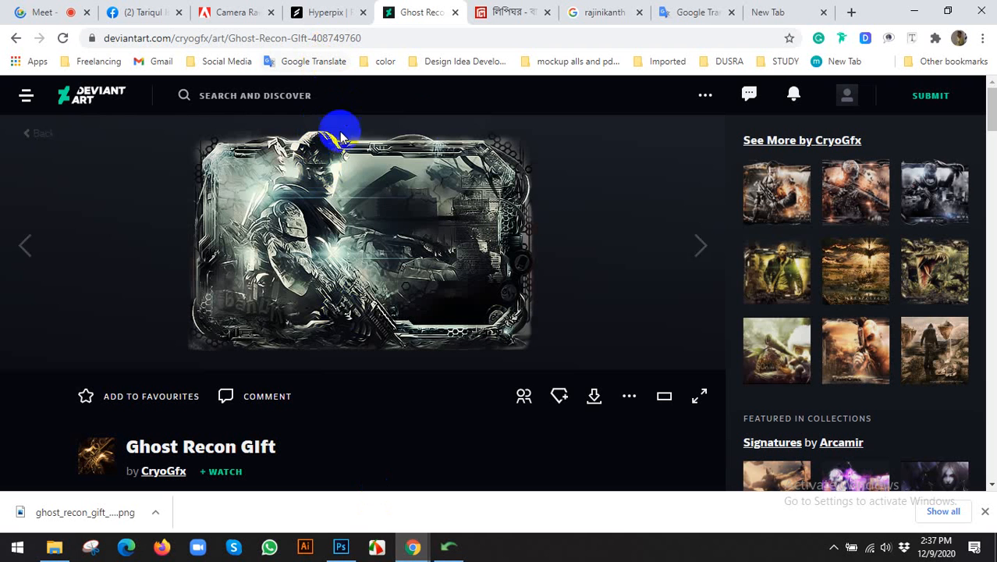
pyautogui.click(33, 135)
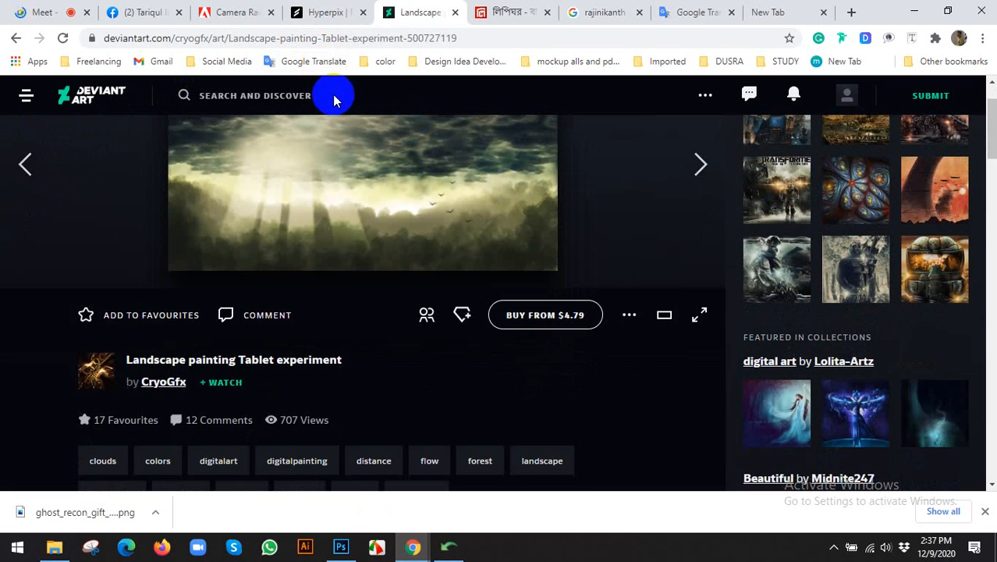
pyautogui.scroll(2, 302, 211)
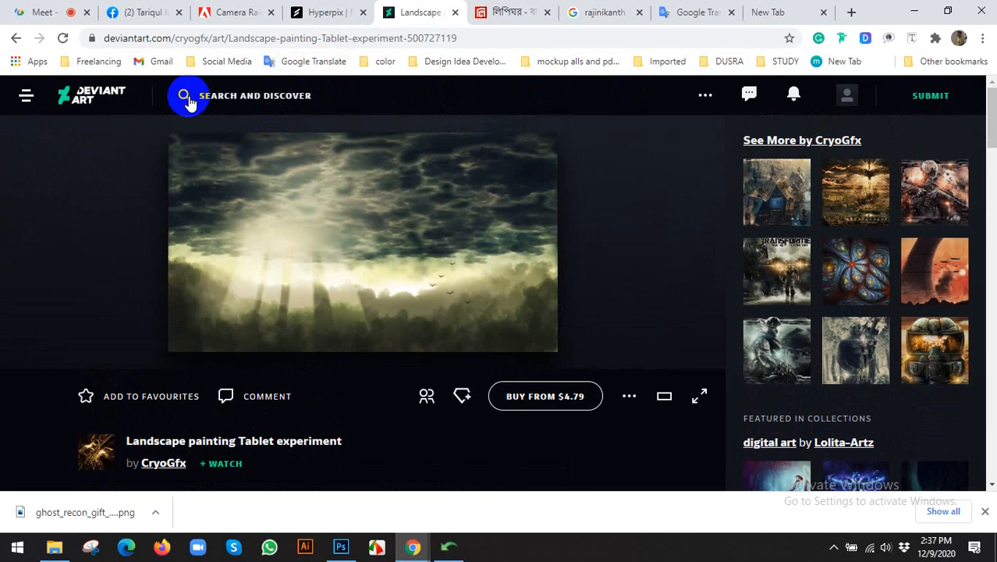
pyautogui.click(188, 99)
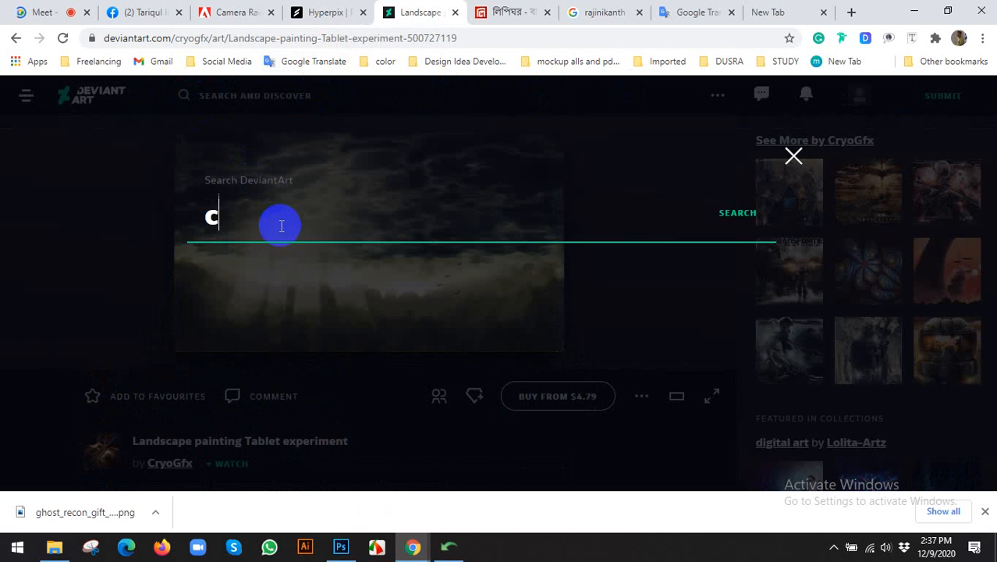
pyautogui.write('chair')
pyautogui.press('Return')
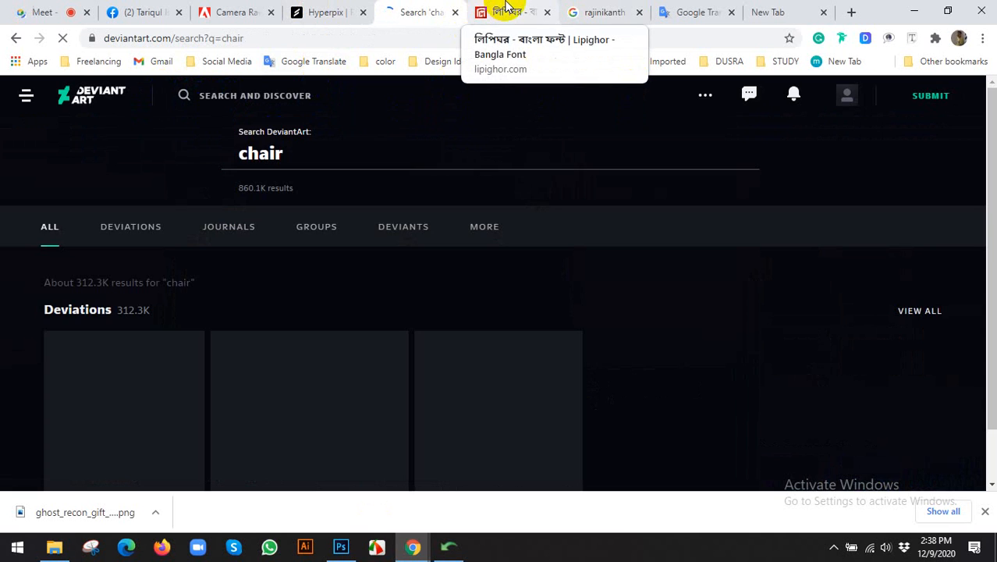
# Look through the Bangla font site tab, then close it.
pyautogui.click(506, 8)
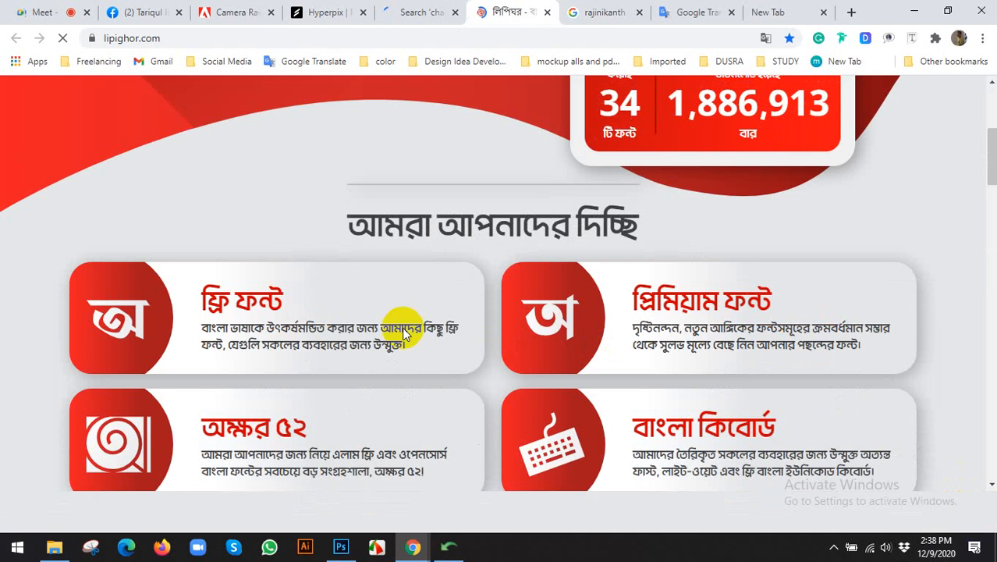
pyautogui.scroll(-8, 404, 331)
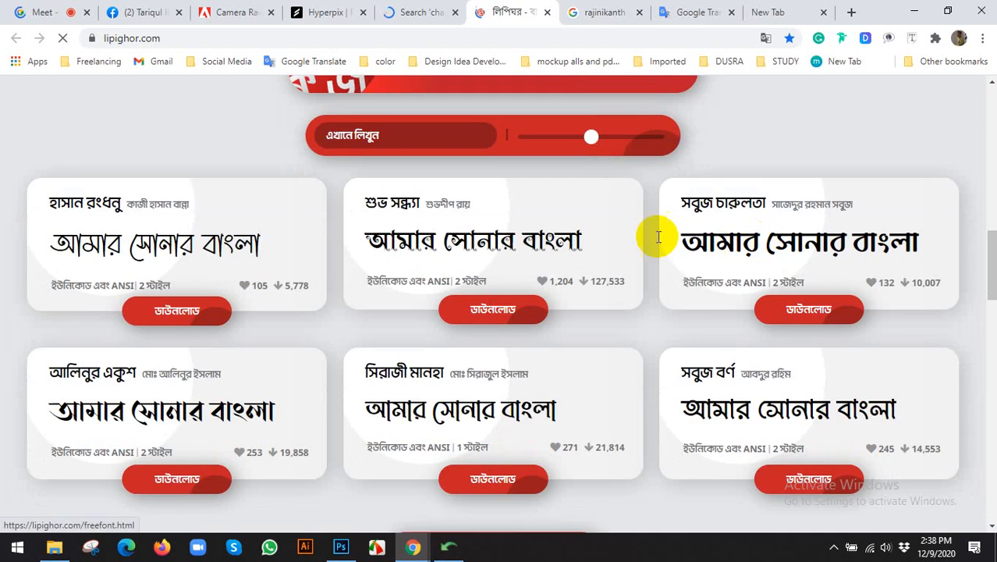
pyautogui.scroll(3, 392, 207)
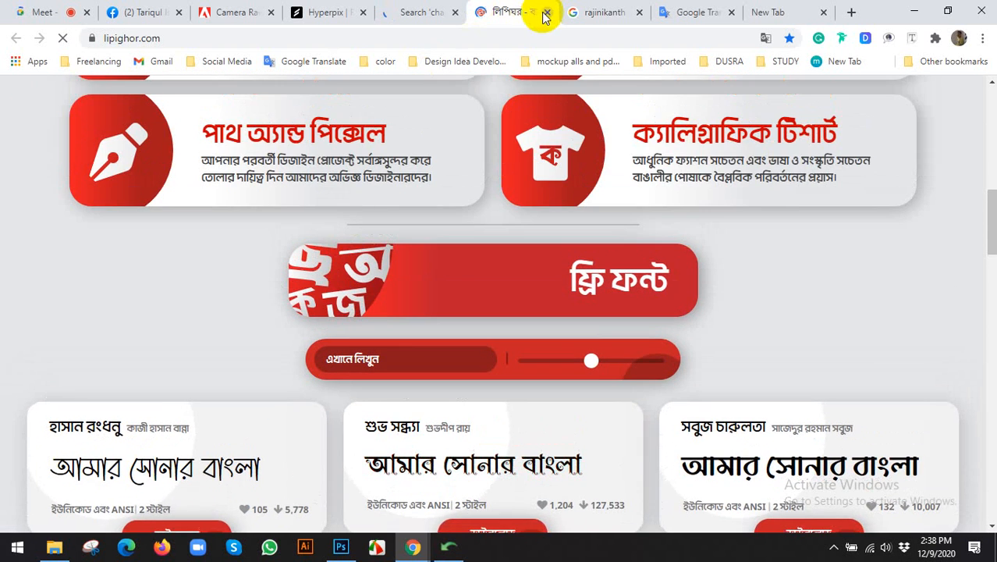
pyautogui.click(546, 13)
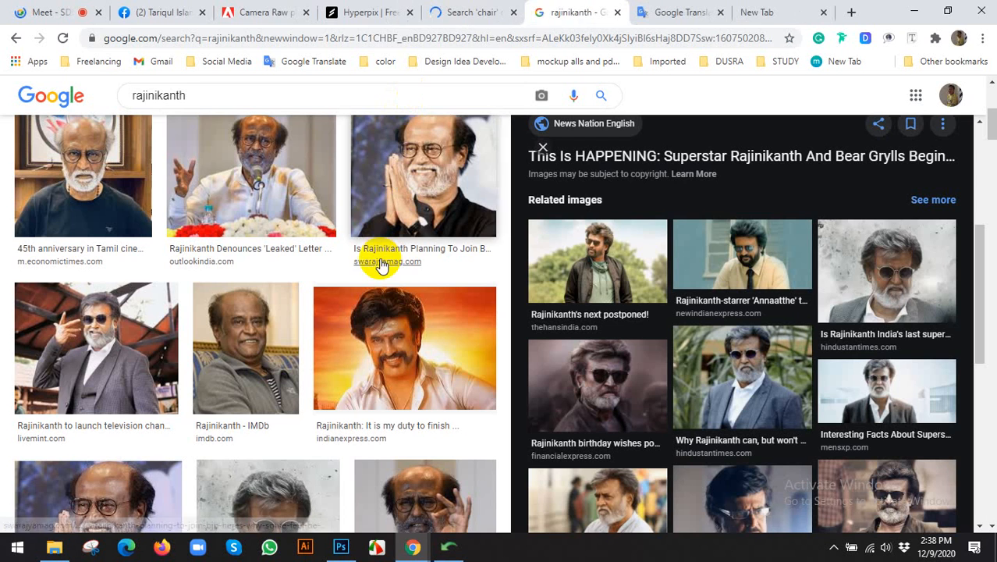
# View the chair search results, glance at the poster, then go back a page on DeviantArt.
pyautogui.click(494, 10)
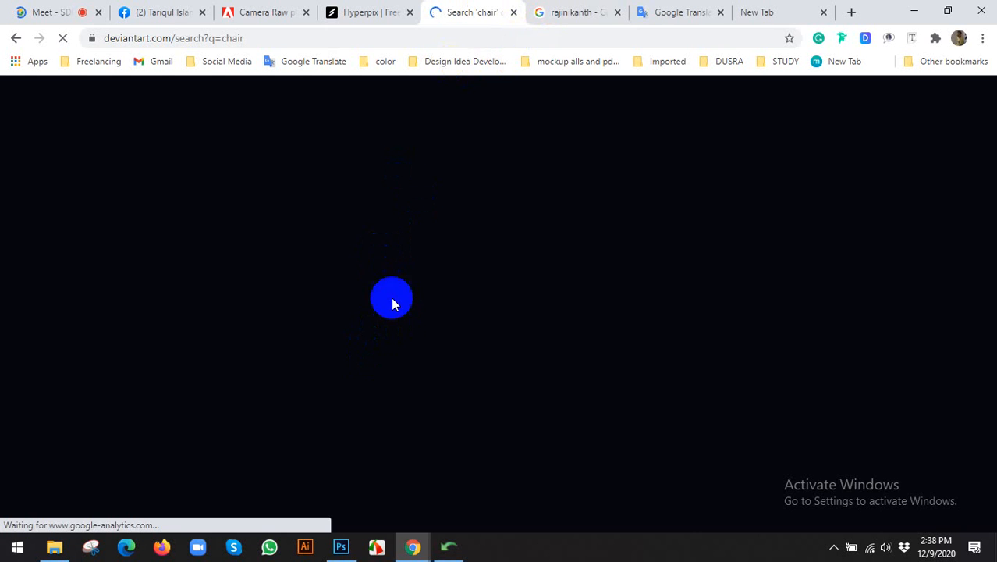
pyautogui.click(342, 542)
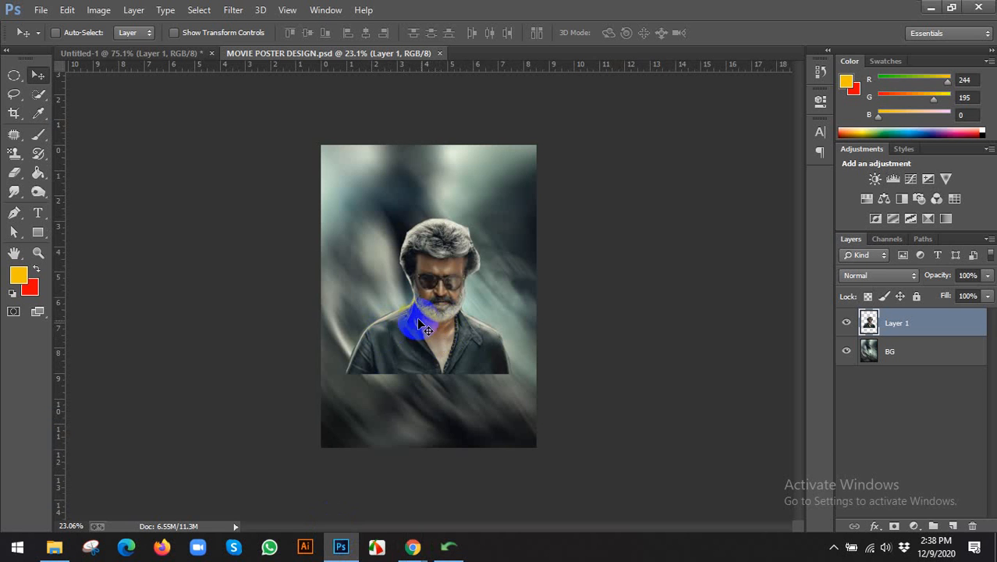
pyautogui.click(413, 546)
pyautogui.click(340, 429)
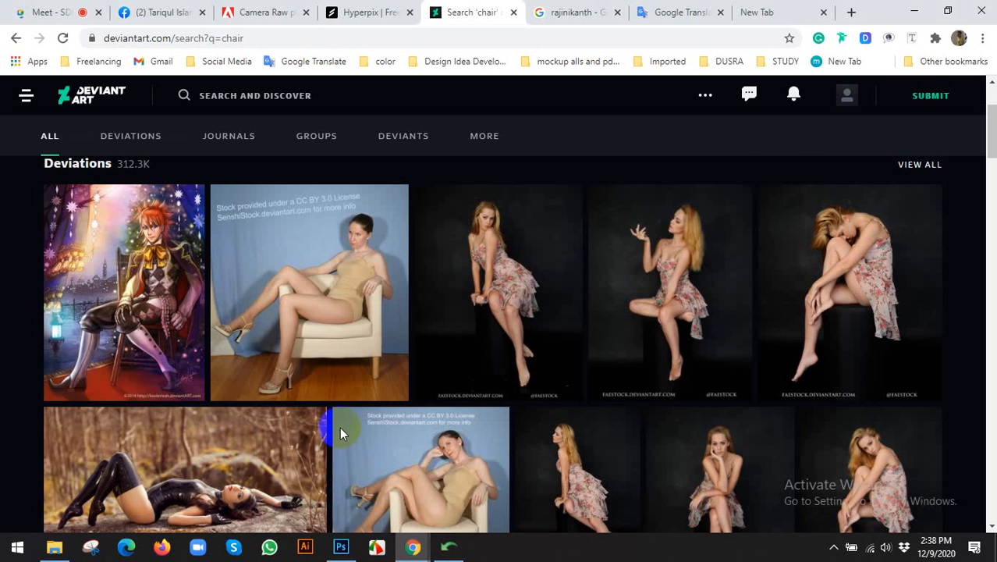
pyautogui.scroll(-6, 334, 279)
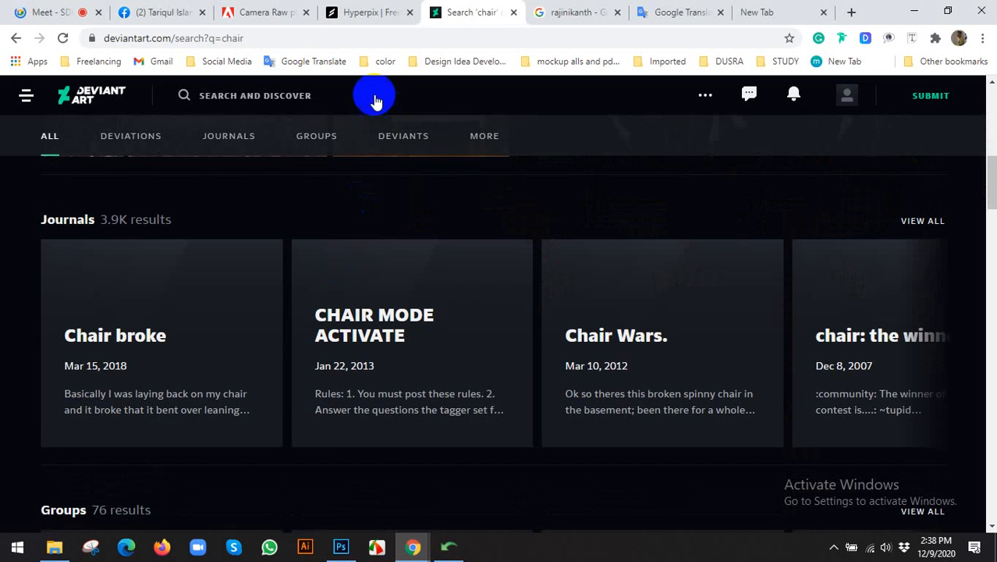
pyautogui.click(16, 38)
# Check the Rajinikanth image results, then show the Landscape painting Tablet experiment page.
pyautogui.click(566, 12)
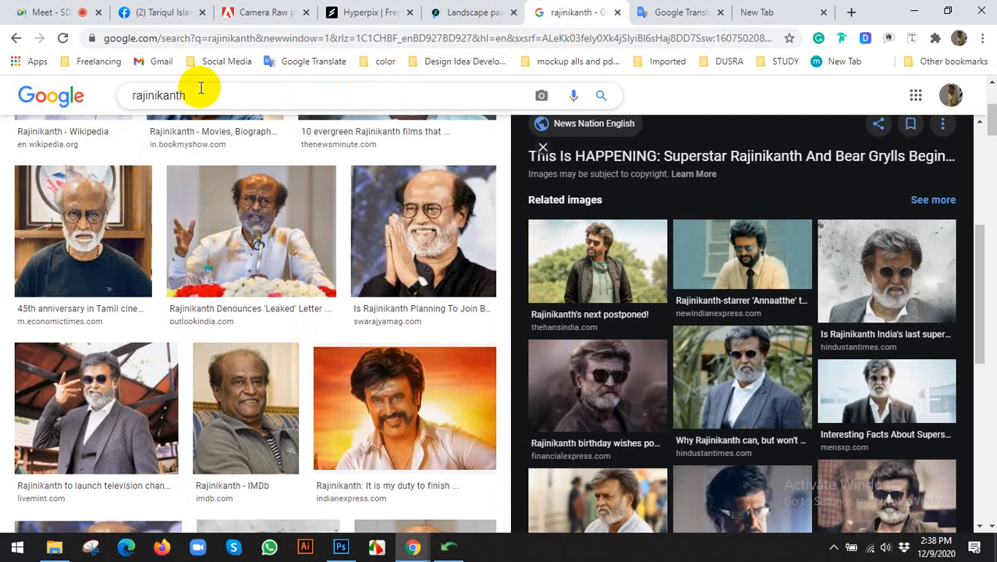
pyautogui.doubleClick(199, 93)
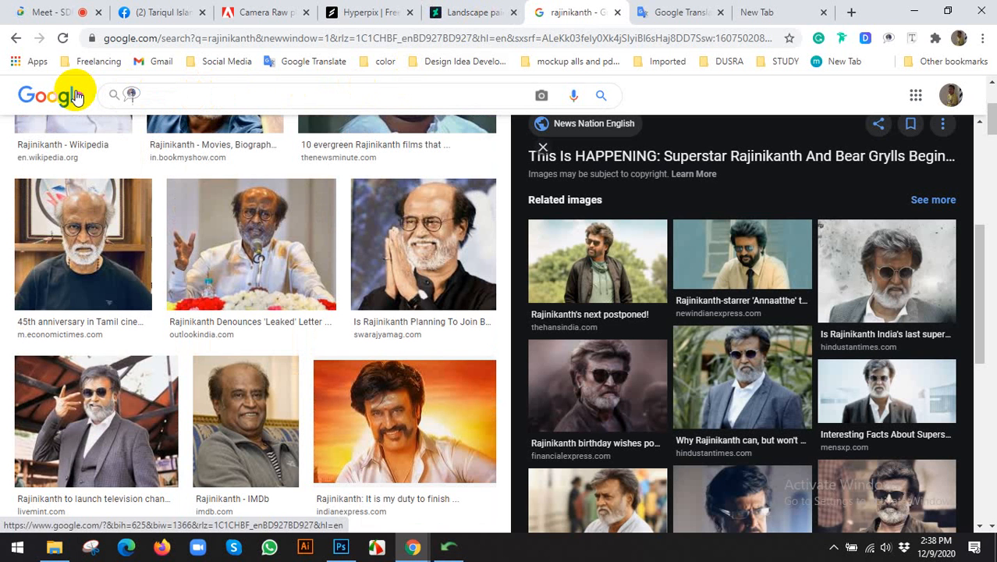
pyautogui.click(384, 10)
pyautogui.click(492, 12)
pyautogui.scroll(-5, 357, 278)
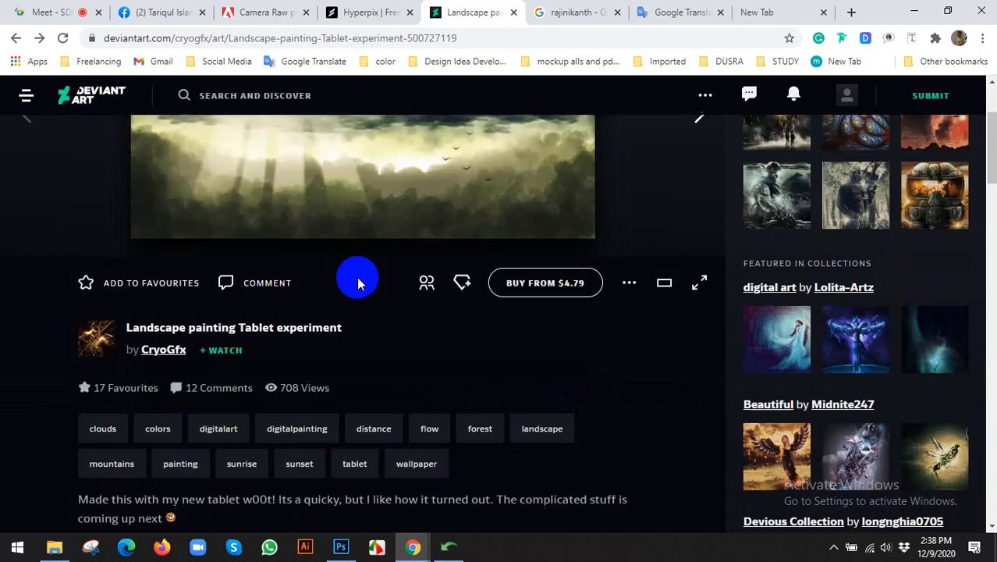
# Search DeviantArt for 'zip' from the artwork page.
pyautogui.scroll(-7, 472, 269)
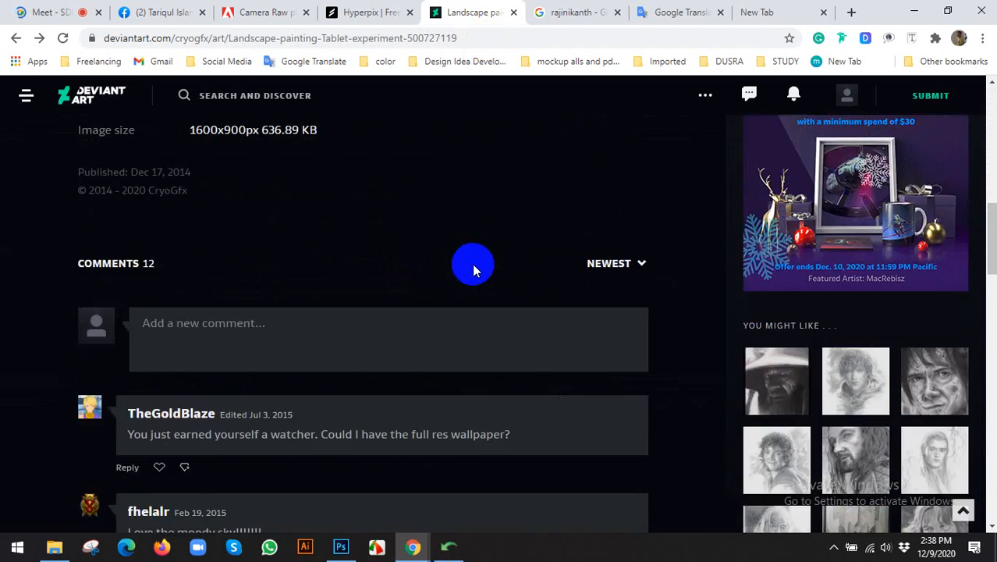
pyautogui.scroll(12, 211, 133)
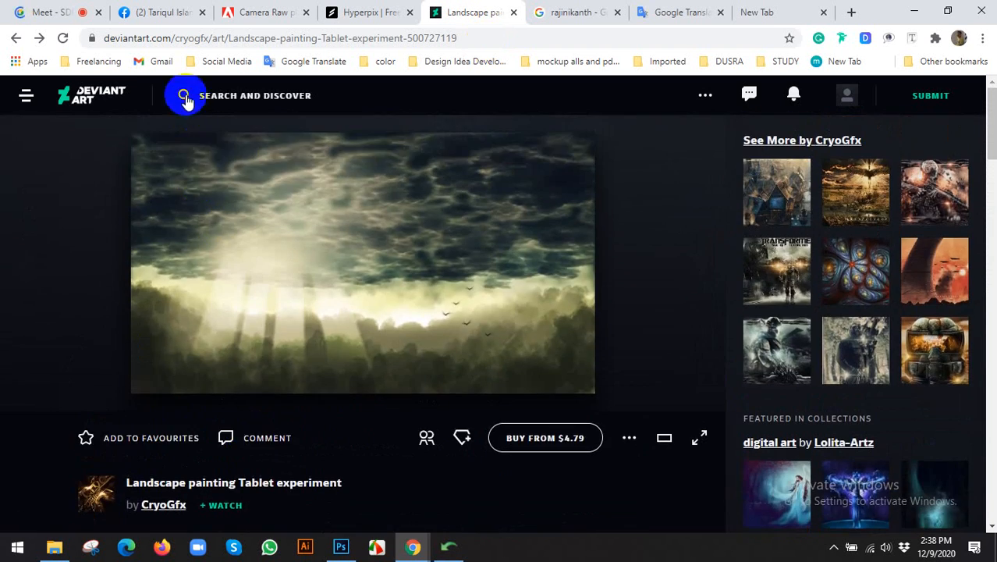
pyautogui.click(184, 96)
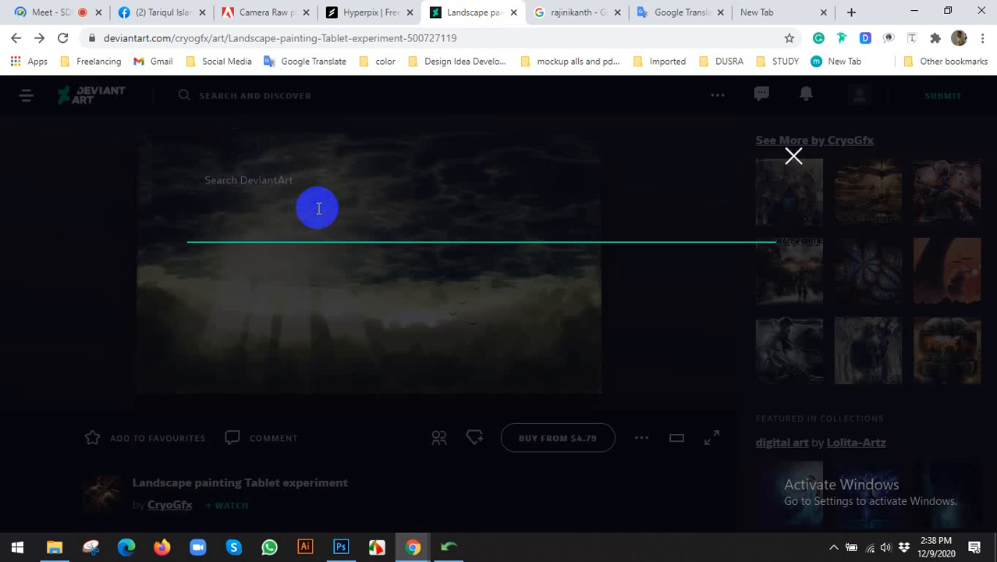
pyautogui.press('Return')
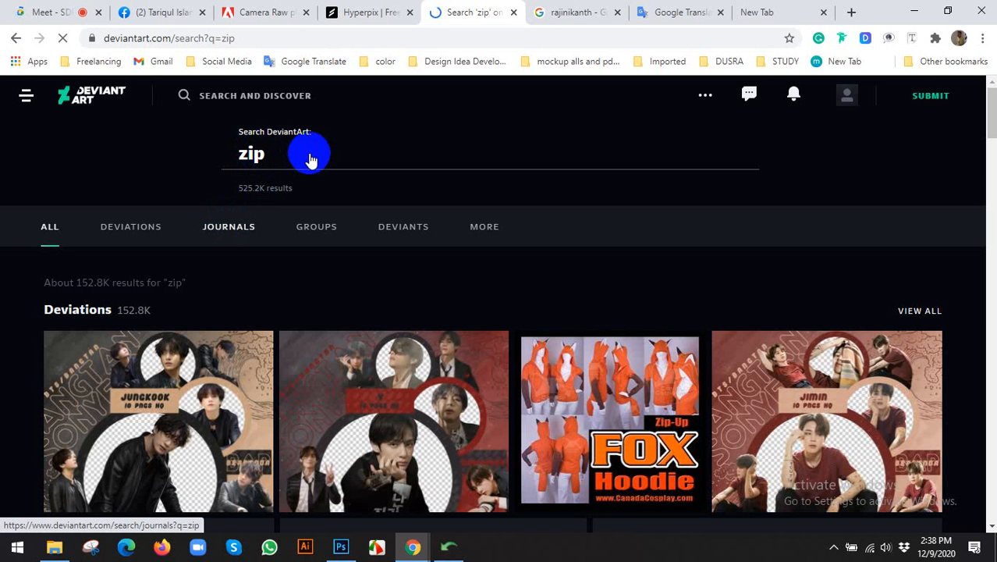
# Edit the search query from 'zip' to 'zeep' and submit it.
pyautogui.scroll(-2, 319, 167)
pyautogui.click(341, 546)
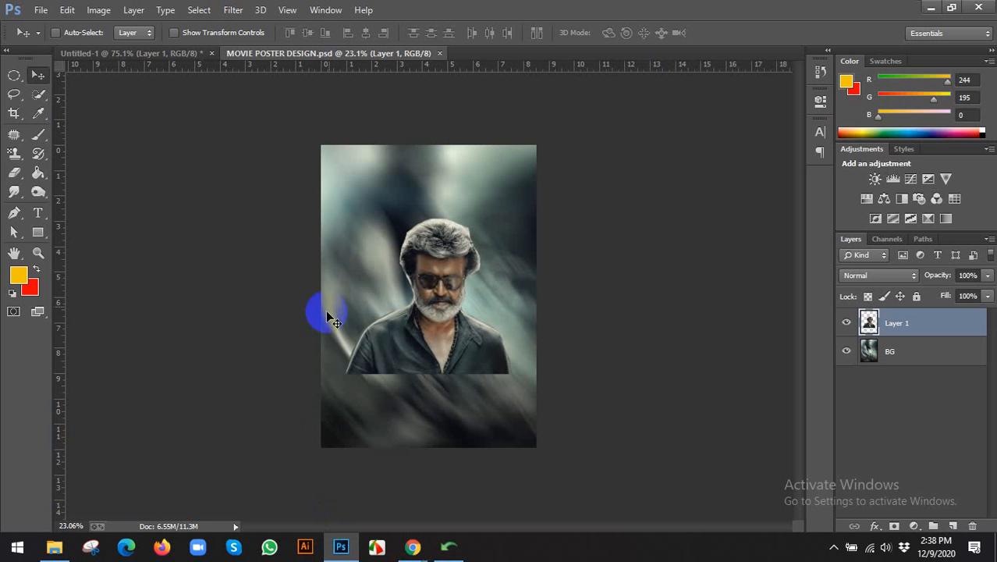
pyautogui.click(356, 551)
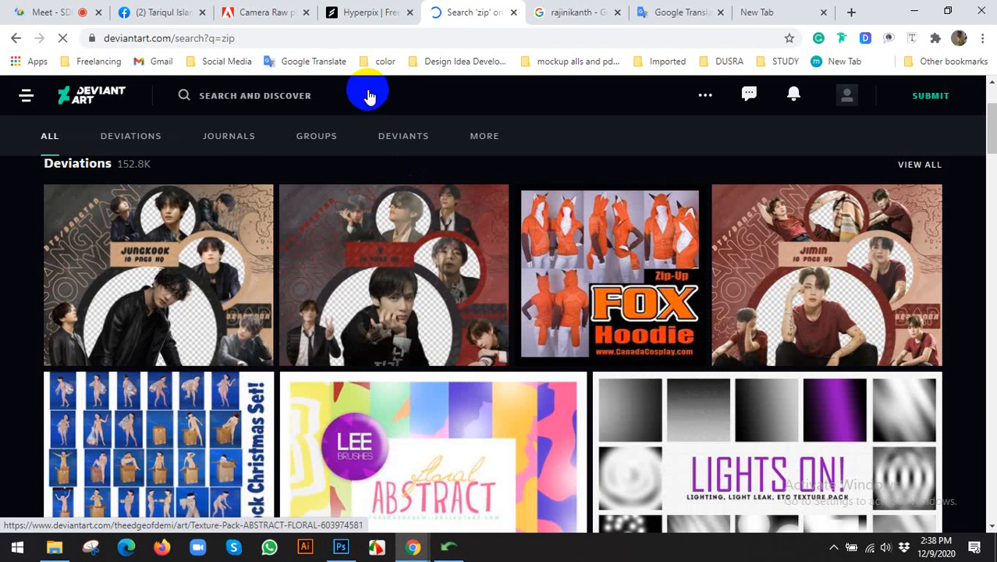
pyautogui.click(226, 114)
pyautogui.click(286, 159)
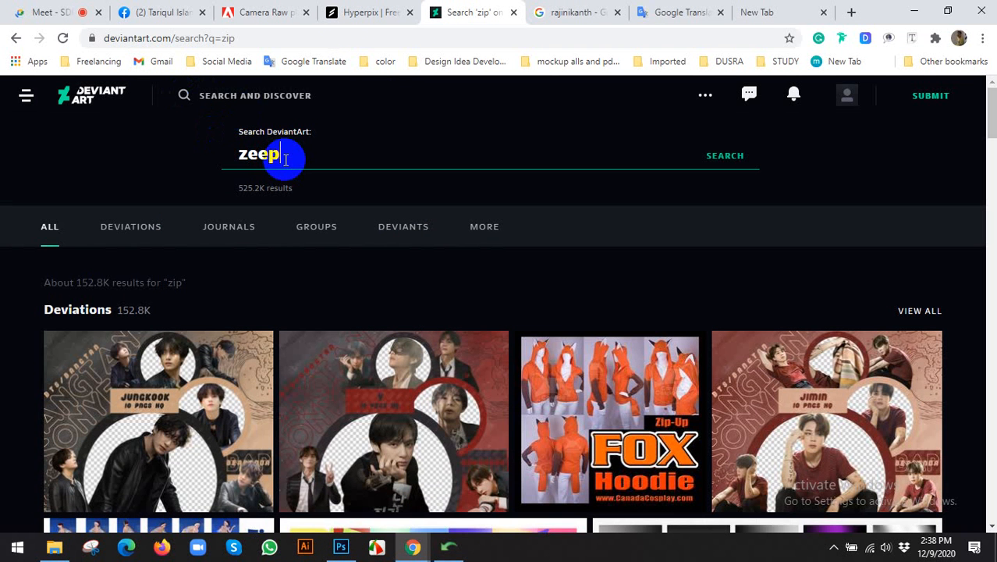
pyautogui.press('Return')
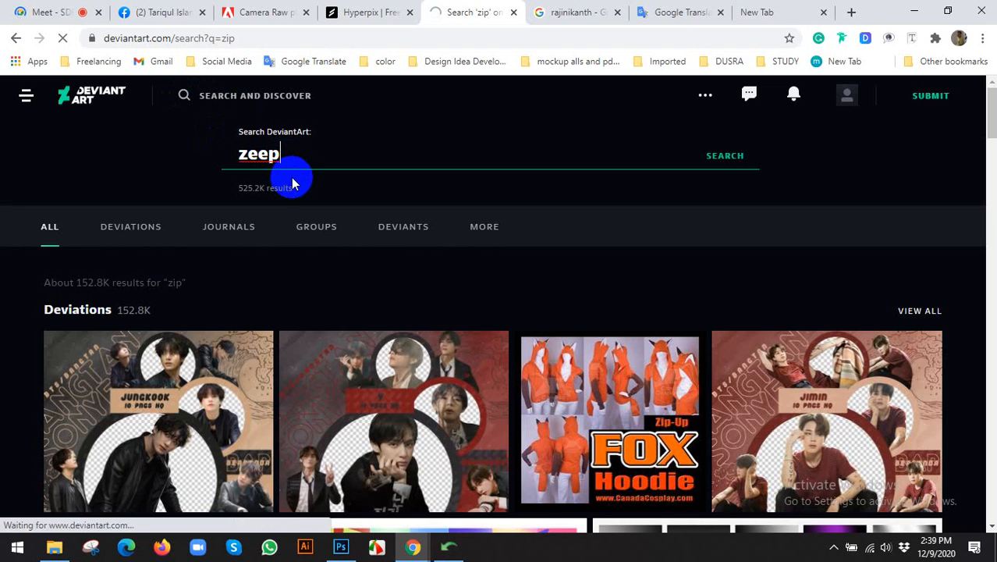
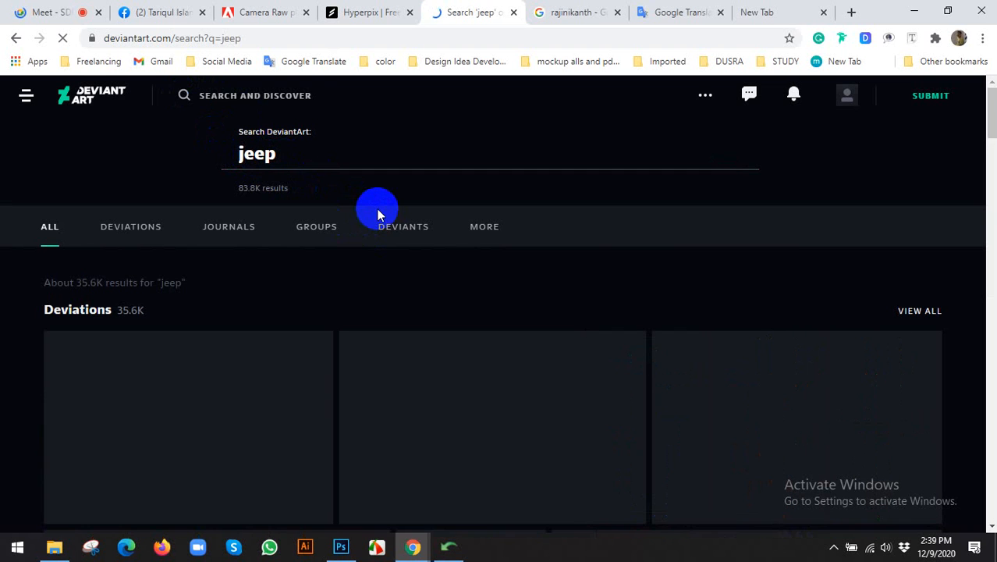
# Search Google for 'jeep car'.
pyautogui.scroll(-2, 315, 276)
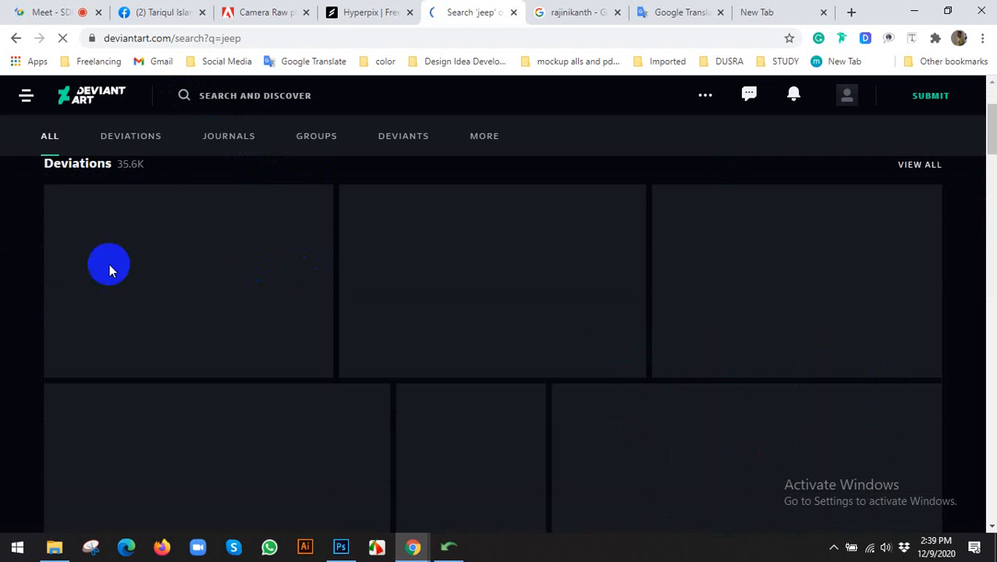
pyautogui.scroll(2, 1, 263)
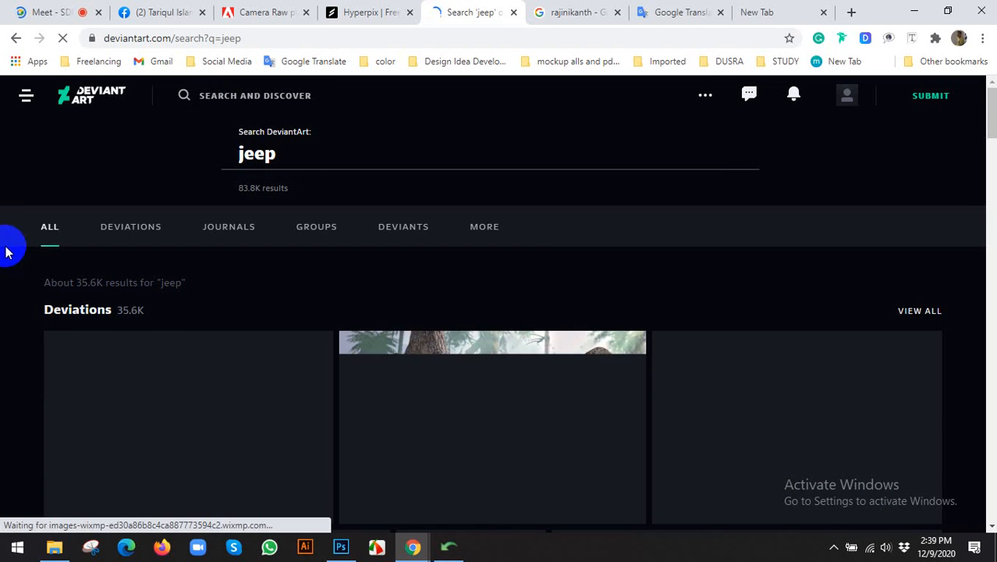
pyautogui.scroll(-1, 47, 242)
pyautogui.scroll(1, 56, 245)
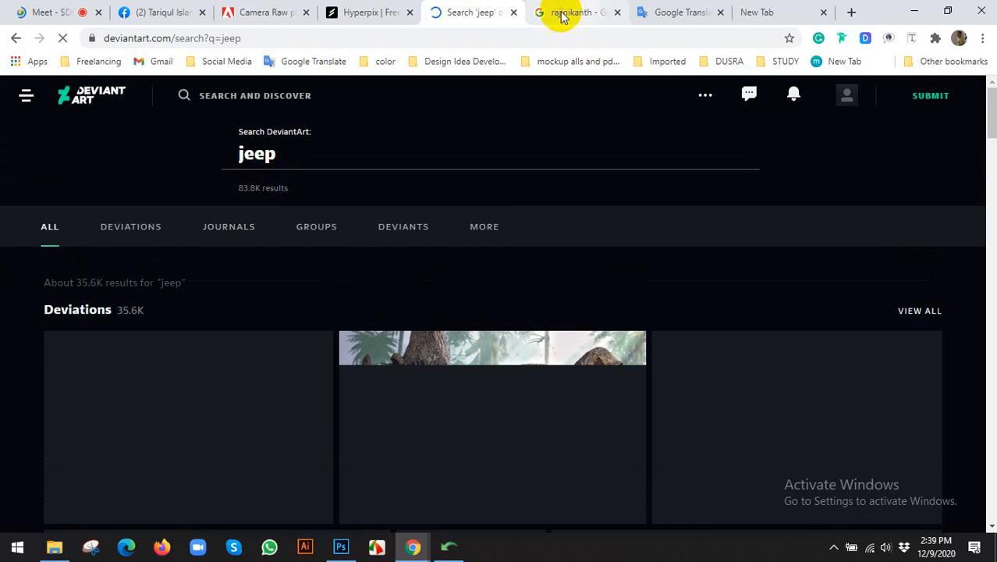
pyautogui.click(562, 13)
pyautogui.click(413, 38)
pyautogui.write('jeep ')
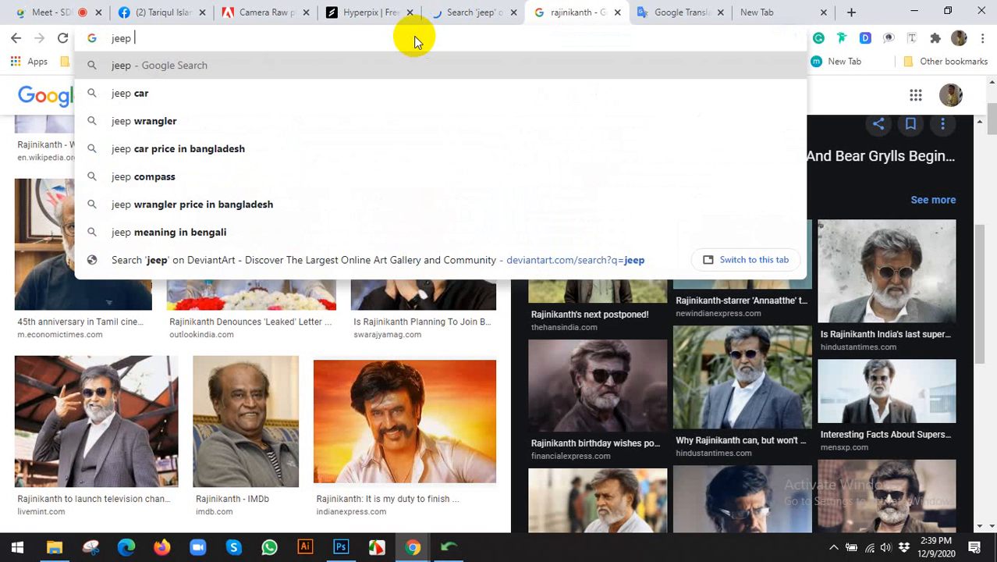
pyautogui.write('car')
pyautogui.press('Return')
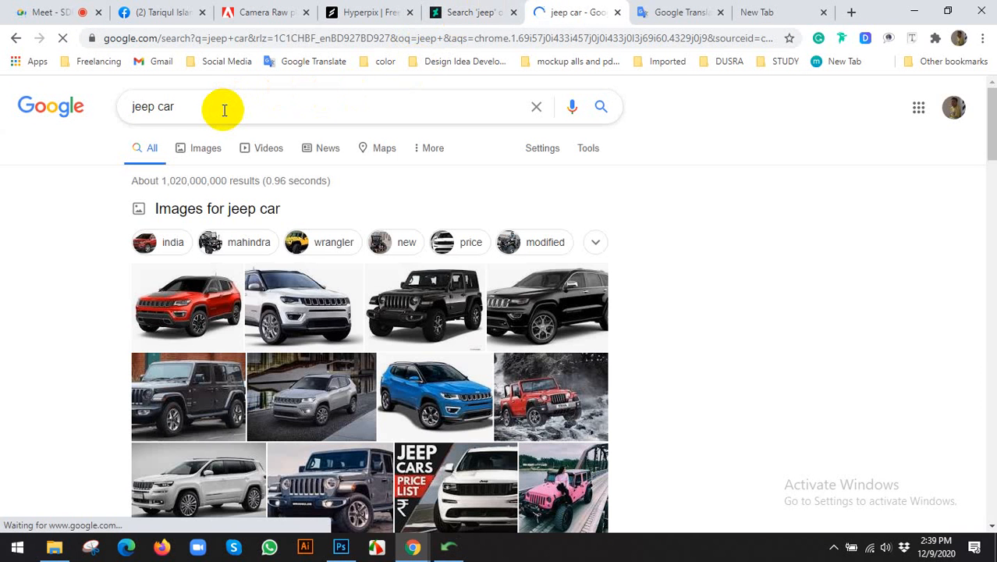
# Refine the search to 'jeep car free image download' and open the Unsplash result in the background.
pyautogui.click(224, 109)
pyautogui.write('fre')
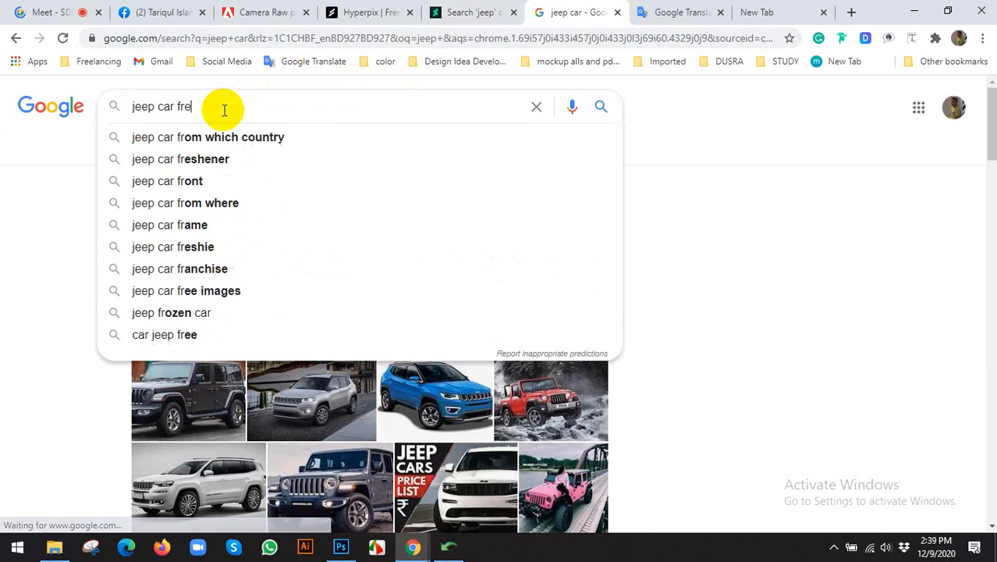
pyautogui.write('e image d')
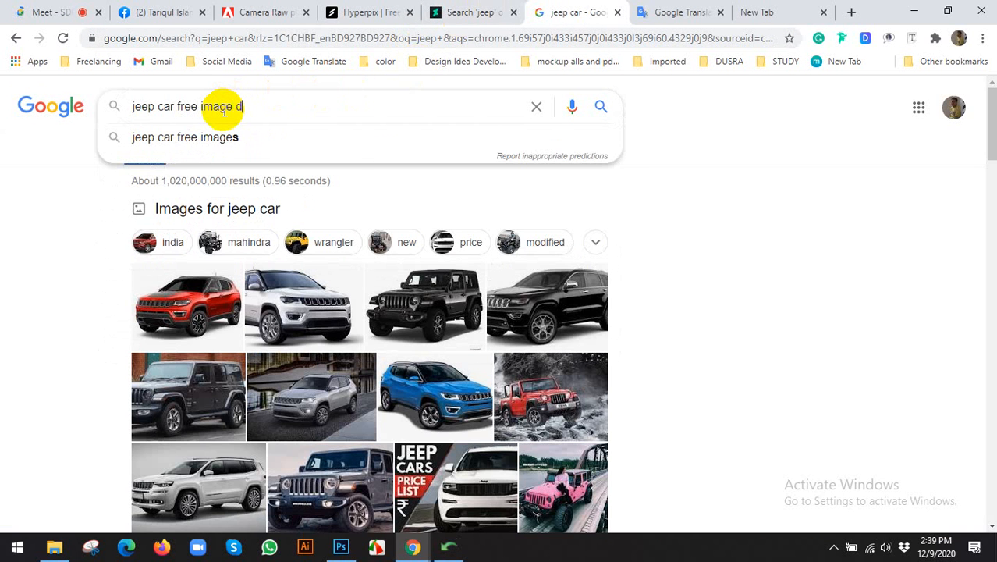
pyautogui.write('ownload')
pyautogui.press('Return')
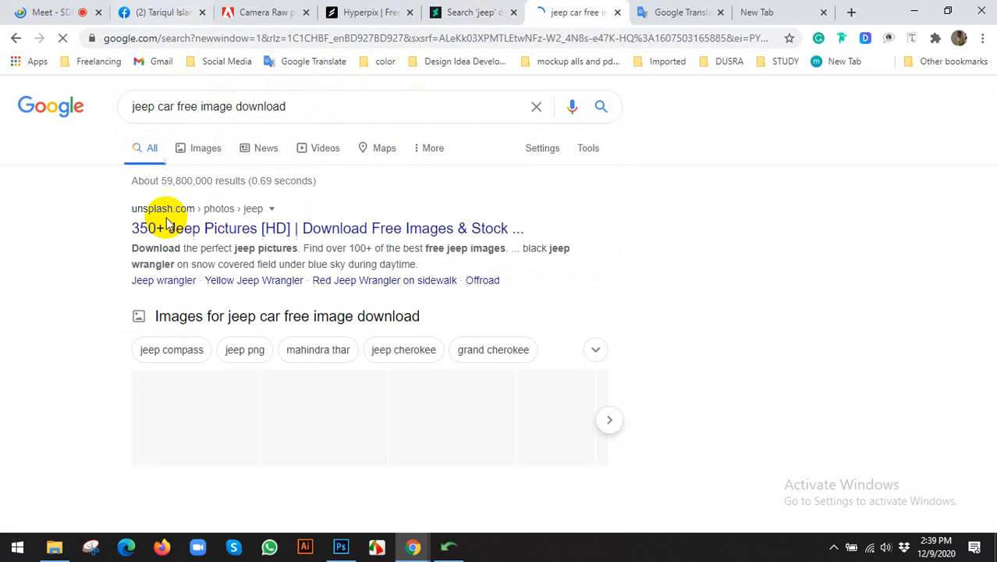
pyautogui.scroll(-4, 98, 227)
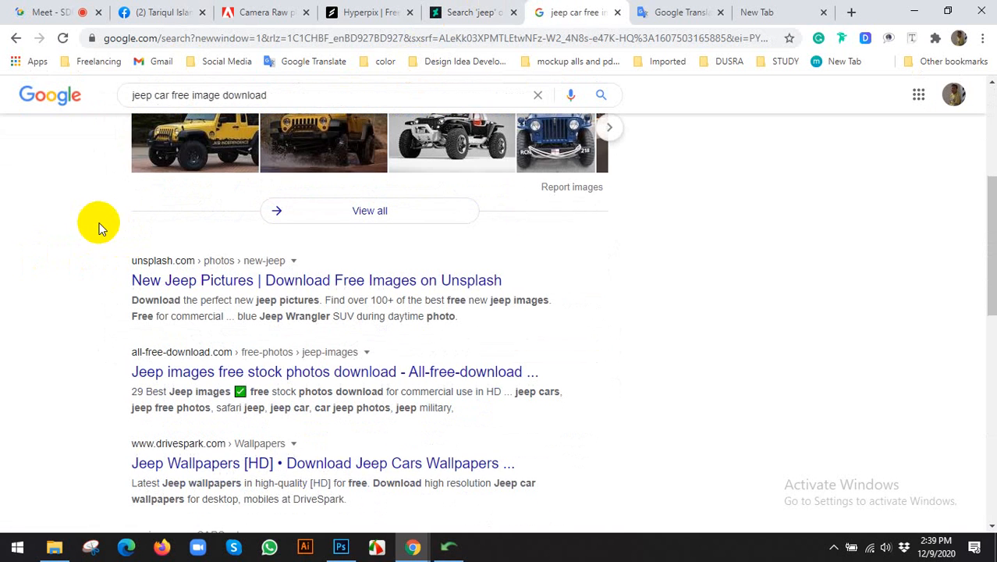
pyautogui.scroll(3, 100, 227)
pyautogui.middleClick(199, 156)
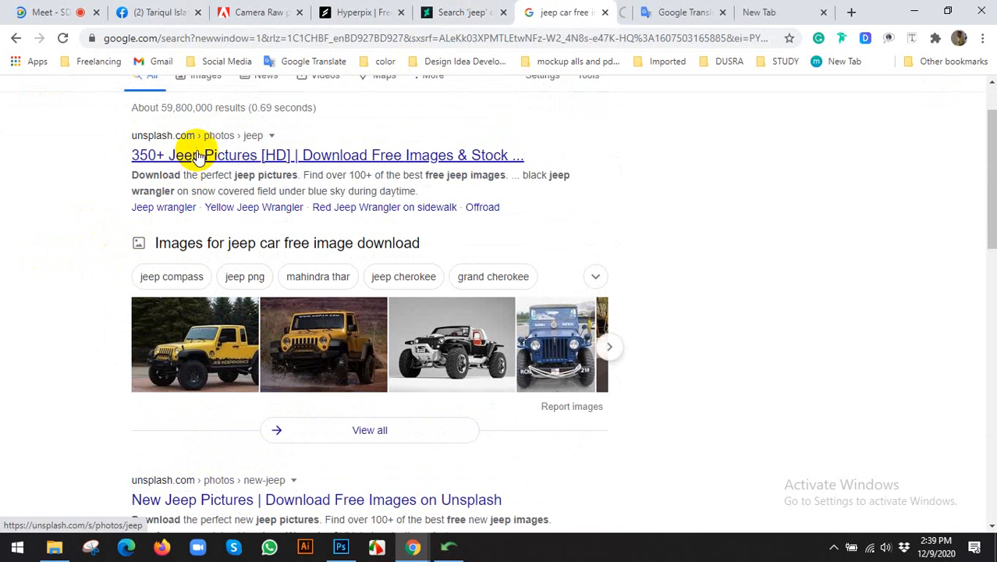
# Scroll the results and open the Pexels jeep photos result.
pyautogui.scroll(-3, 100, 329)
pyautogui.scroll(-2, 138, 439)
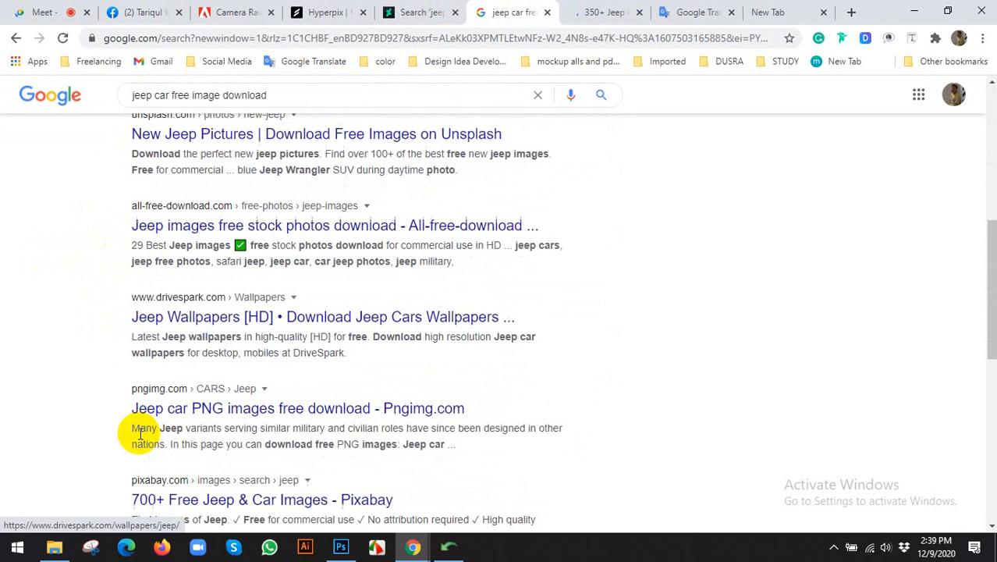
pyautogui.scroll(-2, 178, 423)
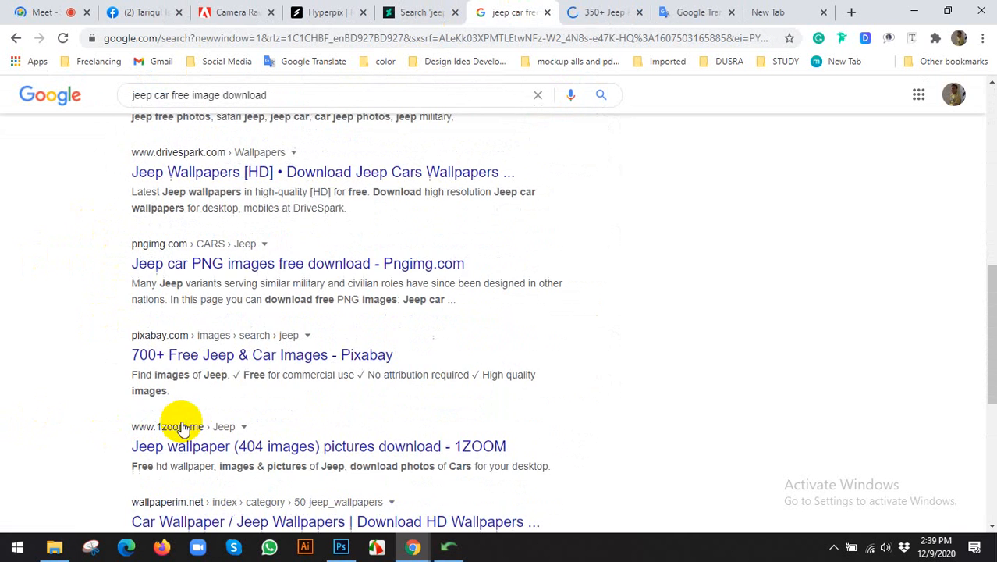
pyautogui.scroll(-2, 113, 418)
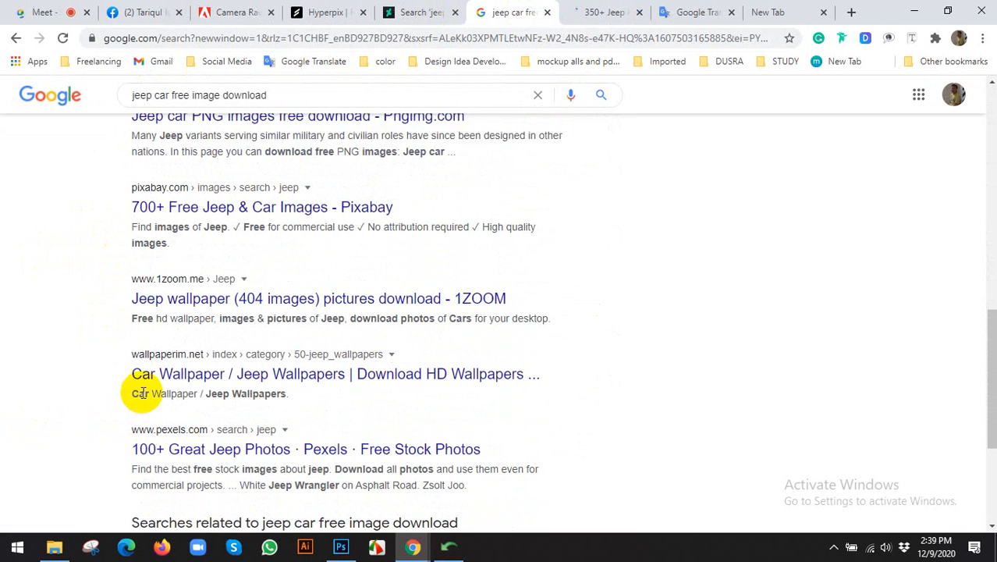
pyautogui.scroll(1, 141, 392)
pyautogui.scroll(-2, 222, 446)
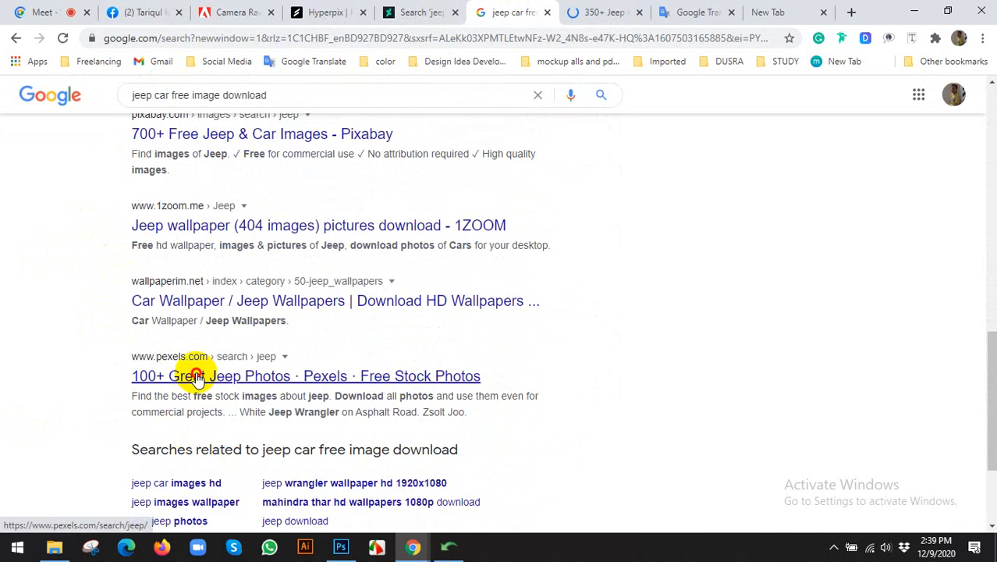
pyautogui.click(196, 378)
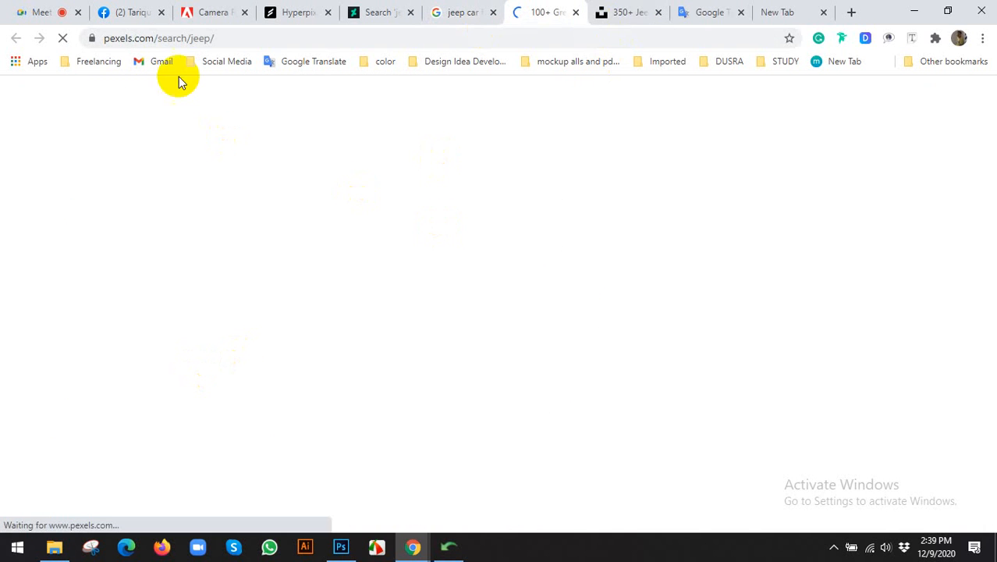
# Browse the Unsplash jeep results and open the white jeep at dusk photo.
pyautogui.click(628, 13)
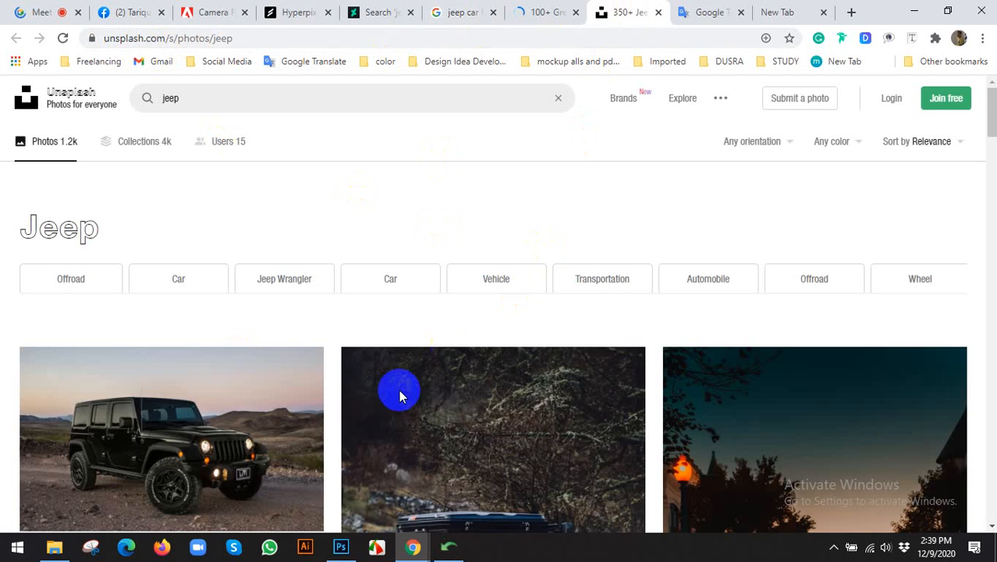
pyautogui.scroll(-2, 508, 338)
pyautogui.scroll(-2, 219, 341)
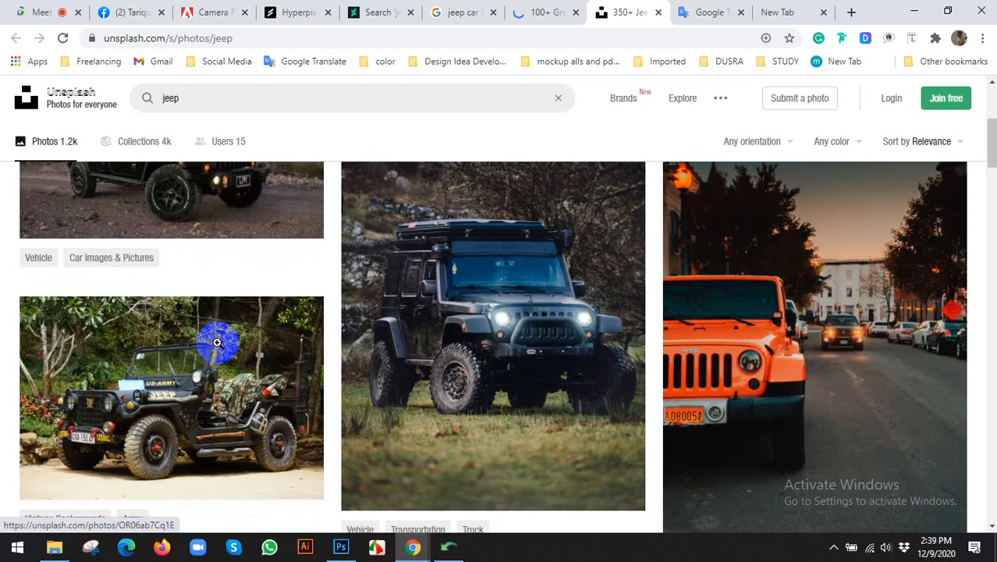
pyautogui.scroll(-1, 303, 352)
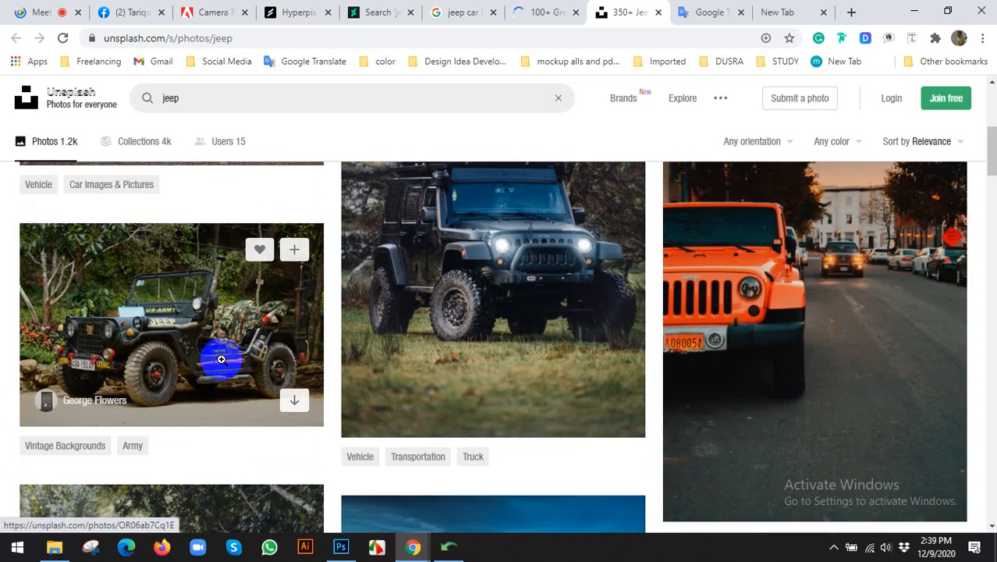
pyautogui.scroll(-4, 634, 294)
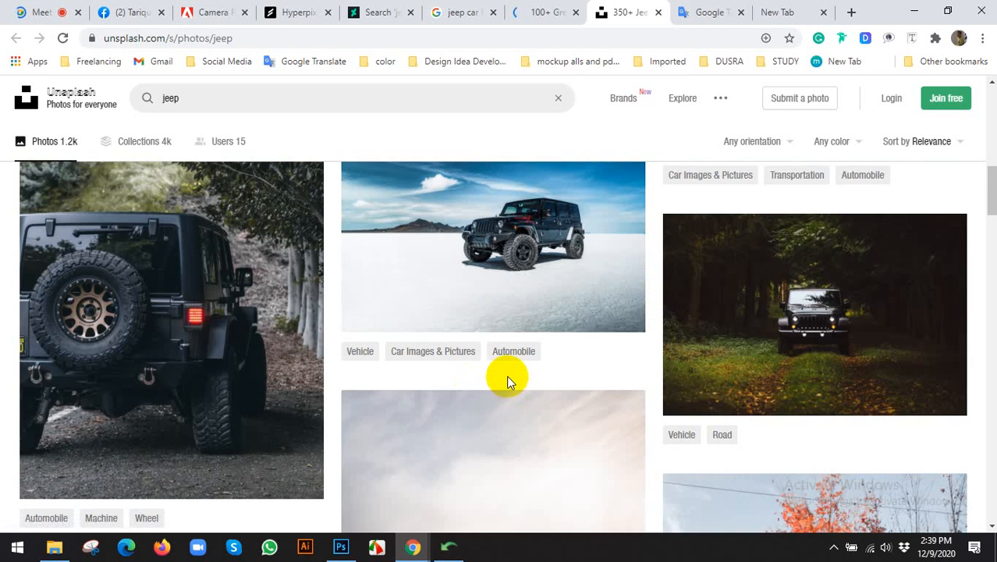
pyautogui.scroll(-6, 507, 370)
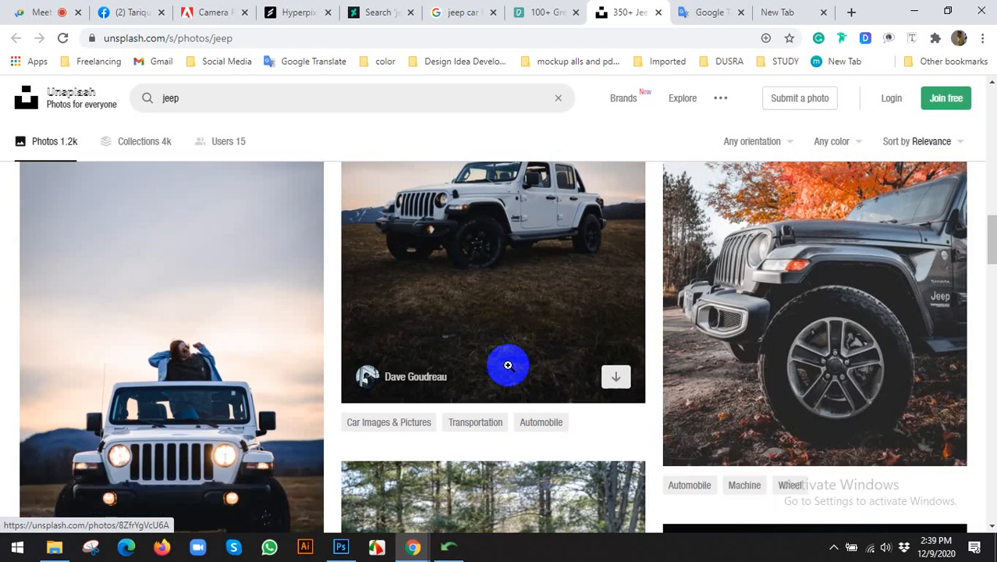
pyautogui.scroll(-2, 508, 365)
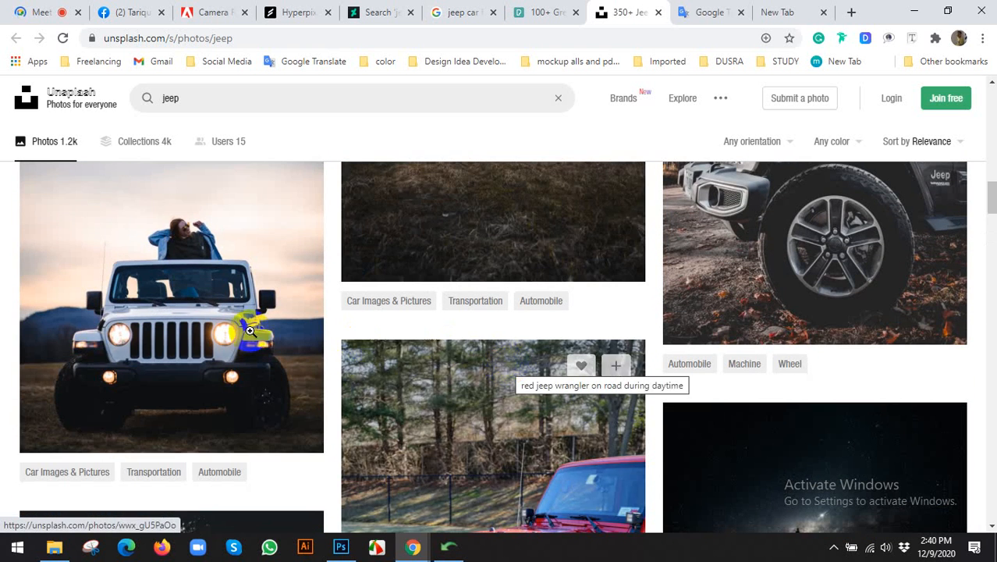
pyautogui.click(206, 327)
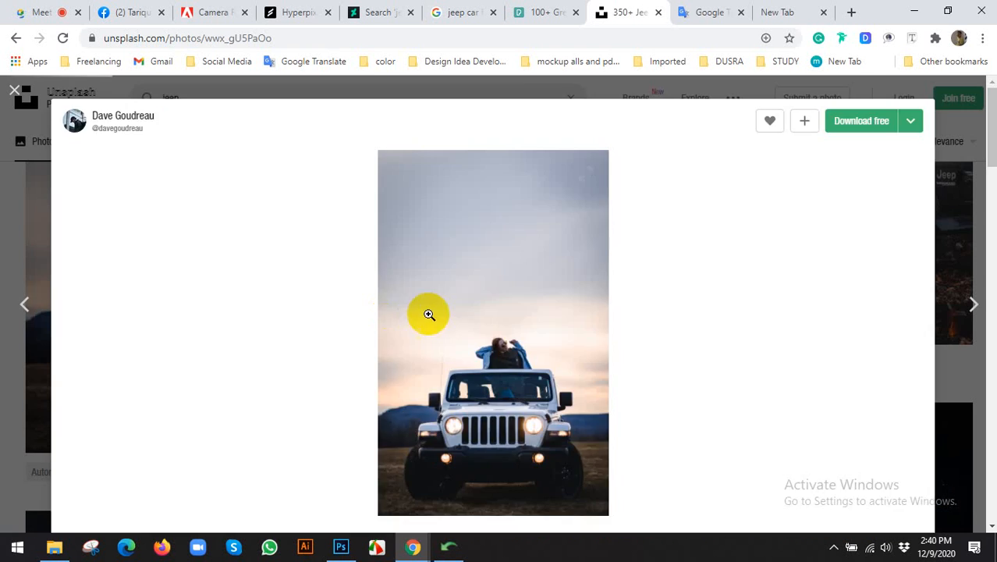
# Open the related front-view white jeep photo.
pyautogui.scroll(-3, 507, 317)
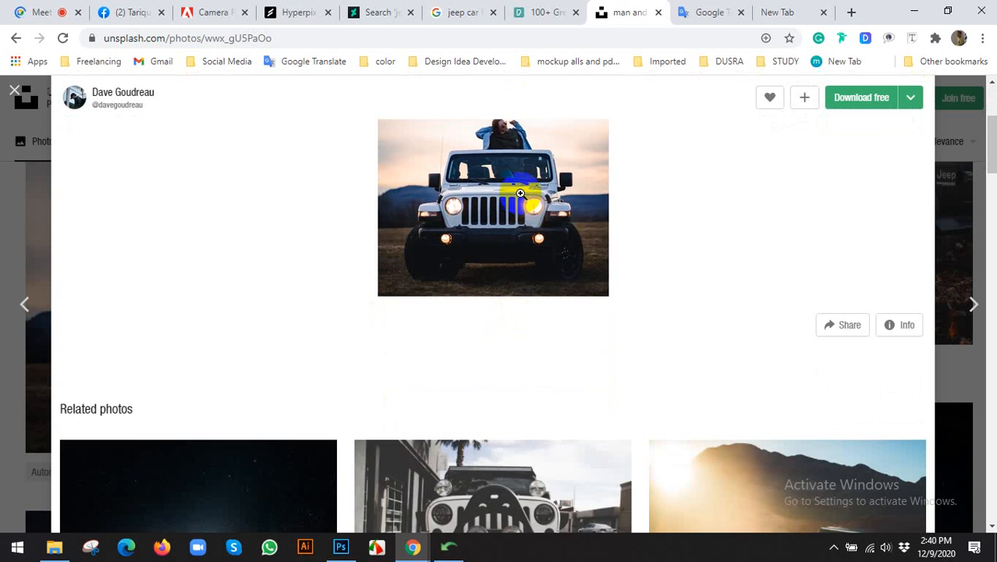
pyautogui.scroll(-3, 519, 195)
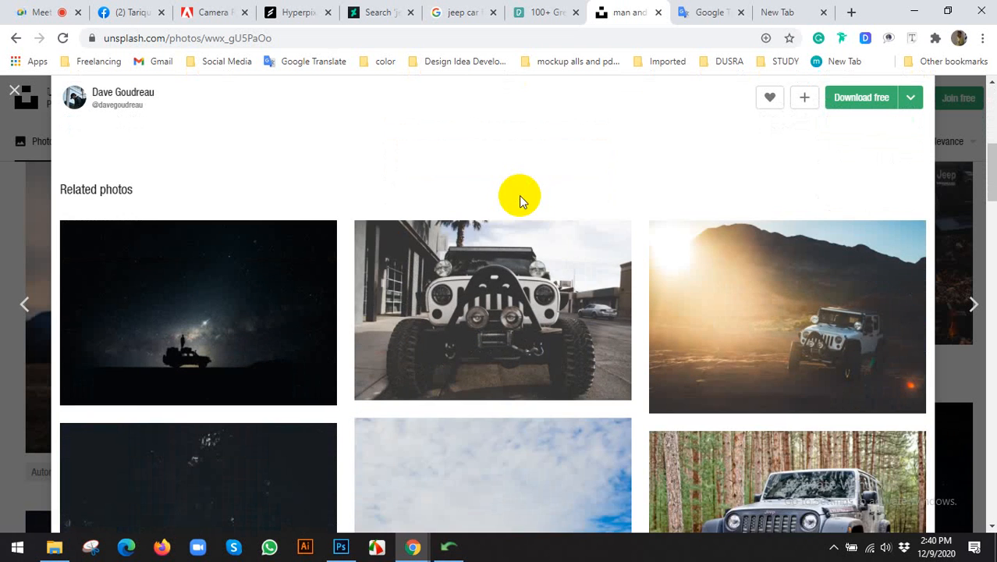
pyautogui.click(493, 274)
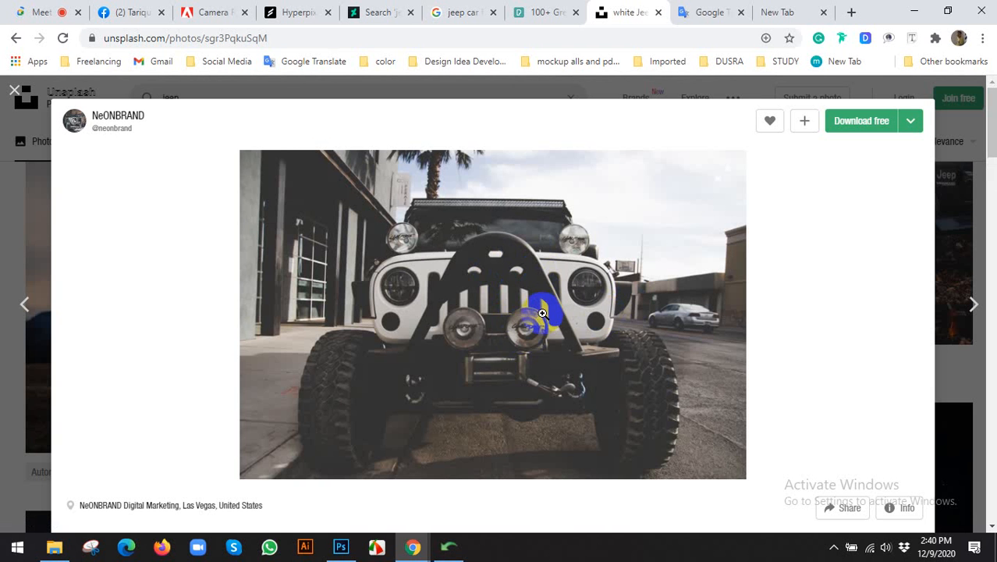
pyautogui.click(547, 9)
# Download the Pexels white jeep dirt-road photo into the MOVIE POSTER DESIGN folder.
pyautogui.scroll(-3, 525, 312)
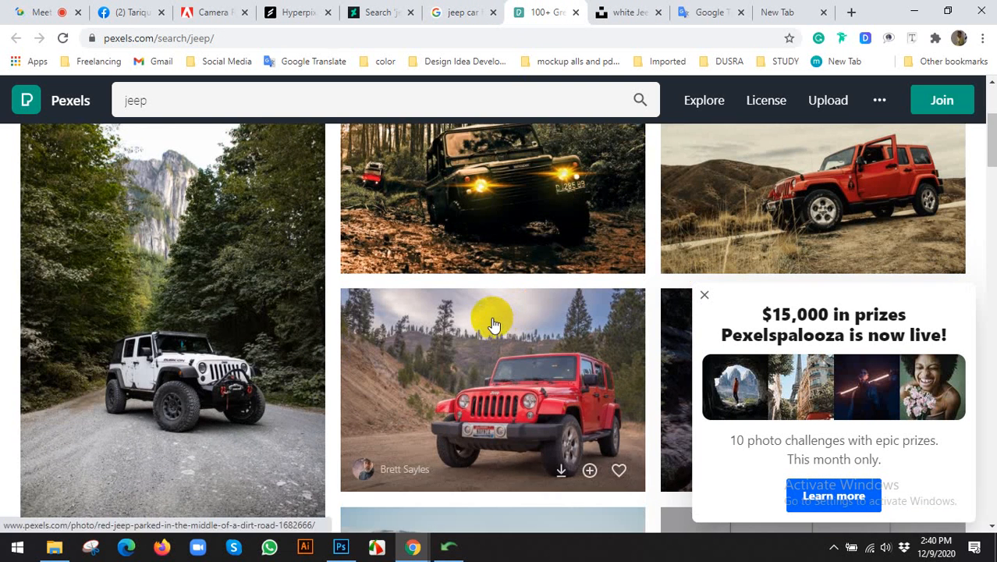
pyautogui.scroll(-8, 484, 324)
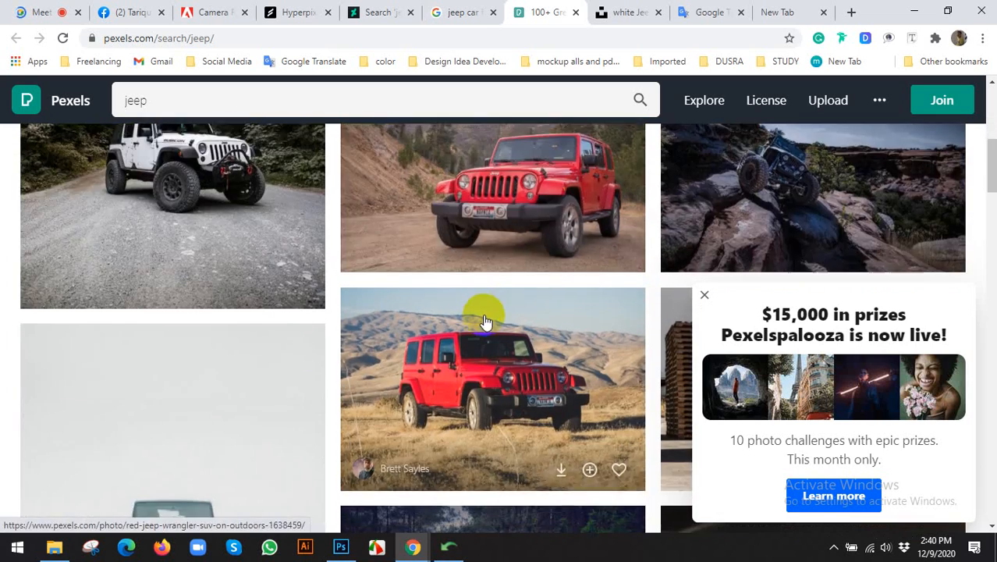
pyautogui.scroll(-4, 484, 321)
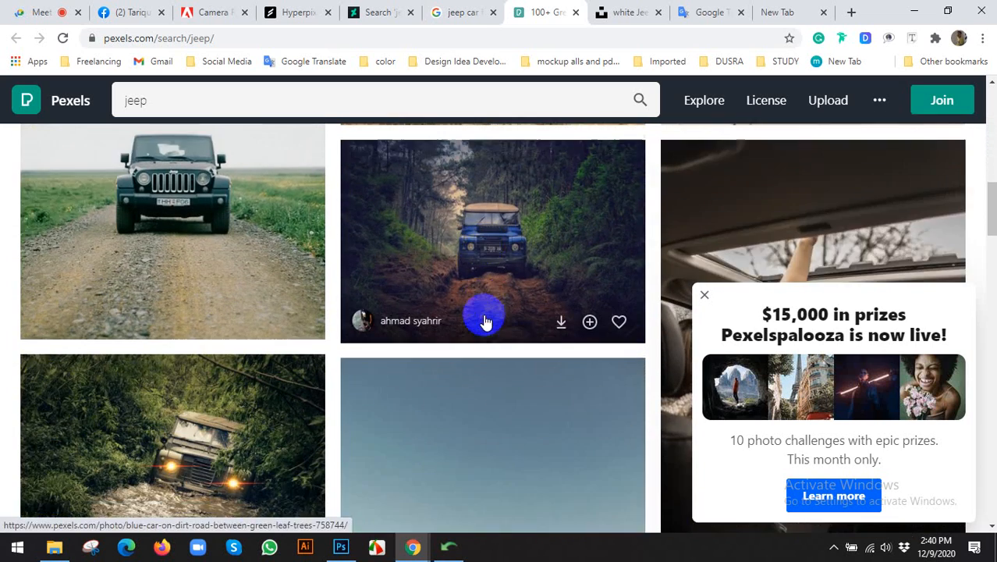
pyautogui.scroll(-5, 484, 321)
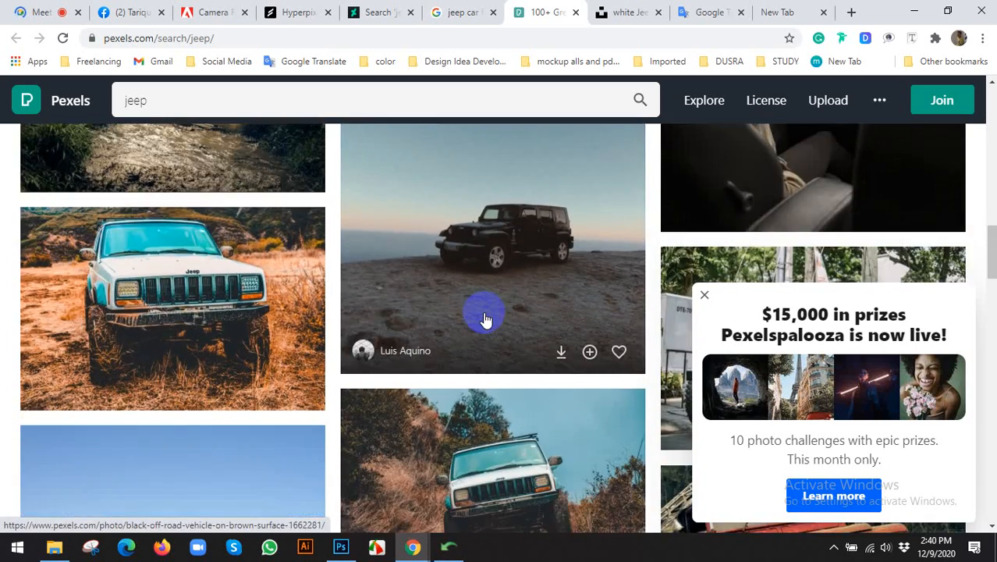
pyautogui.scroll(-1, 485, 320)
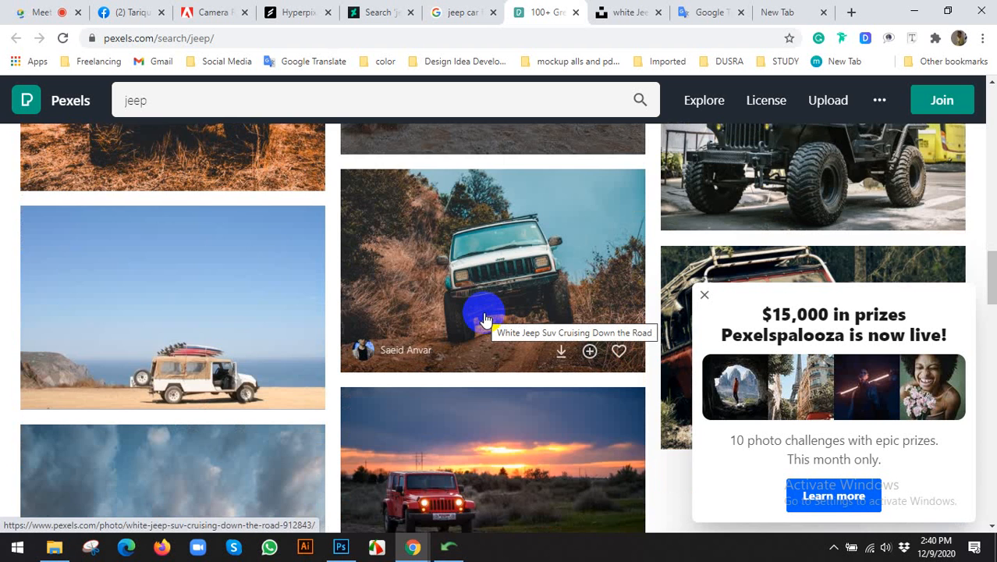
pyautogui.scroll(-3, 485, 320)
pyautogui.scroll(3, 483, 314)
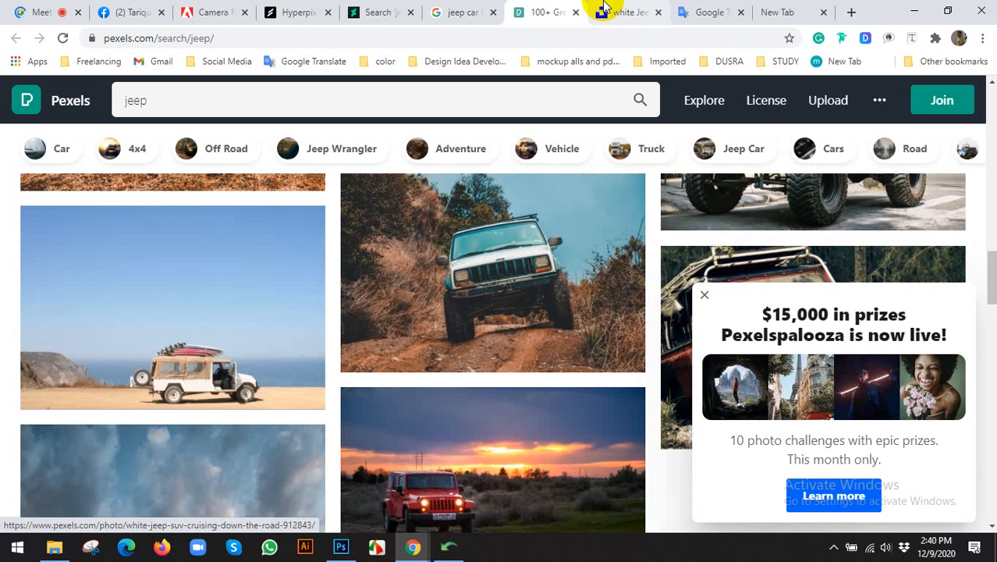
pyautogui.click(479, 211)
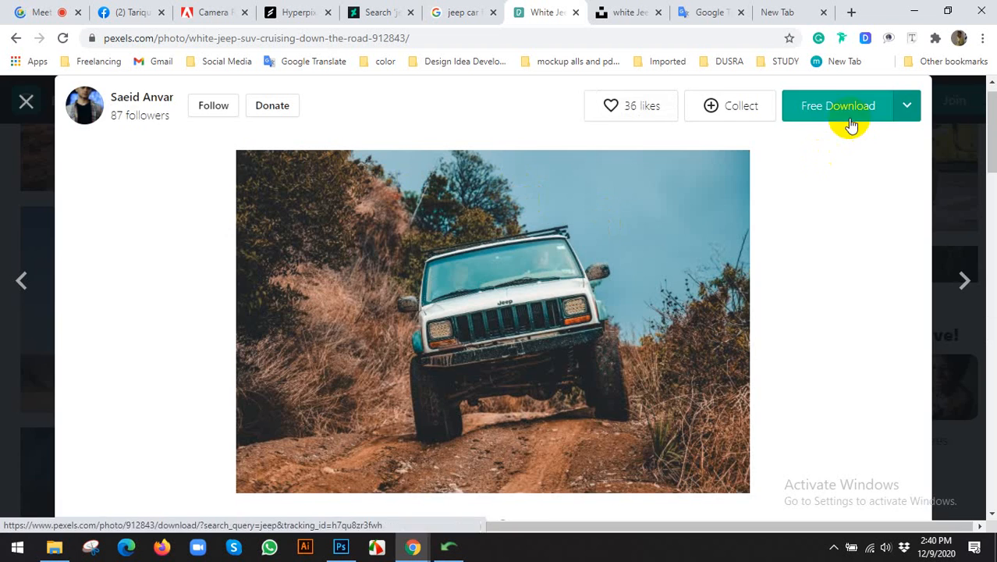
pyautogui.click(838, 106)
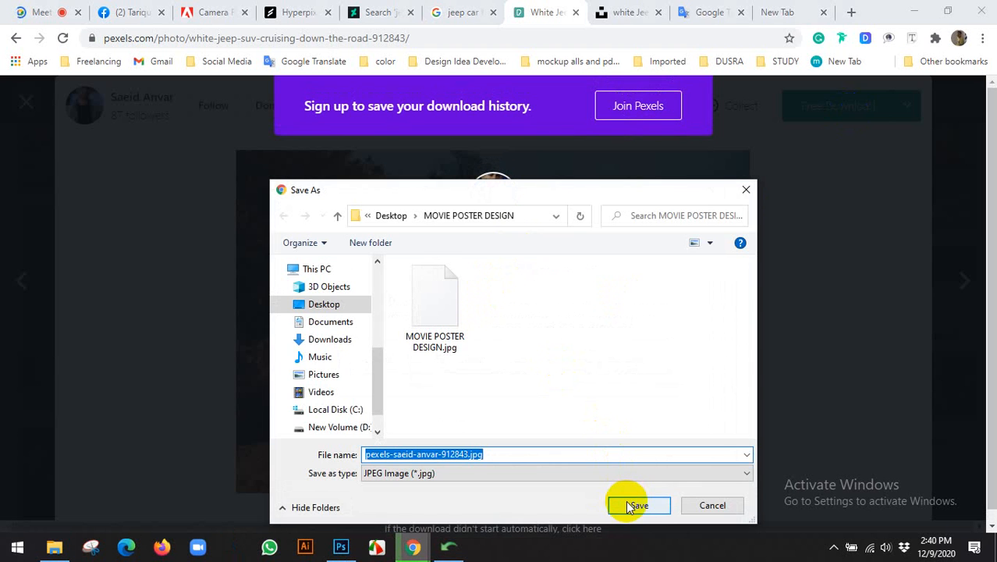
pyautogui.click(629, 503)
pyautogui.click(617, 14)
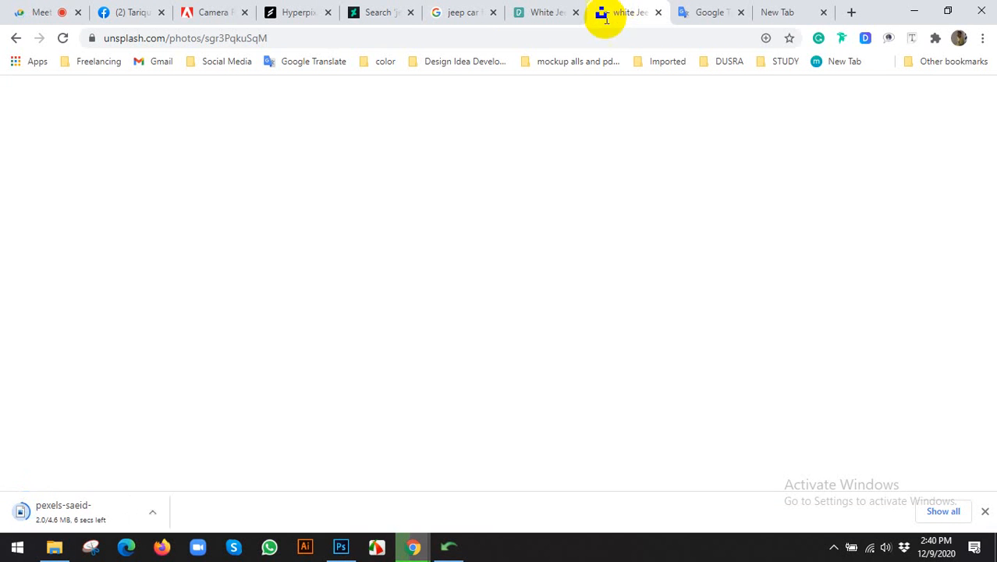
# Save the Unsplash front-view white jeep photo with Download free.
pyautogui.scroll(-5, 519, 238)
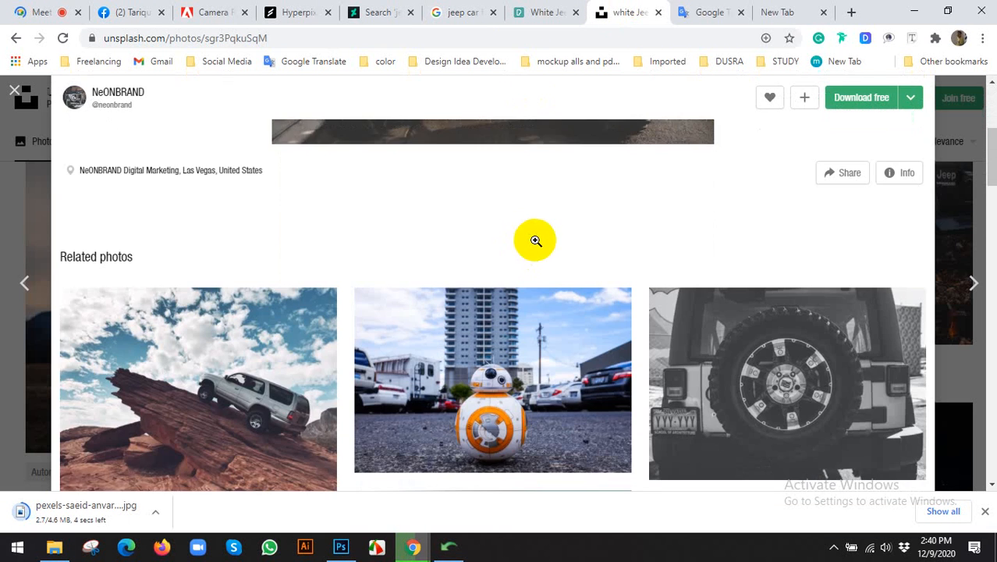
pyautogui.scroll(-3, 537, 238)
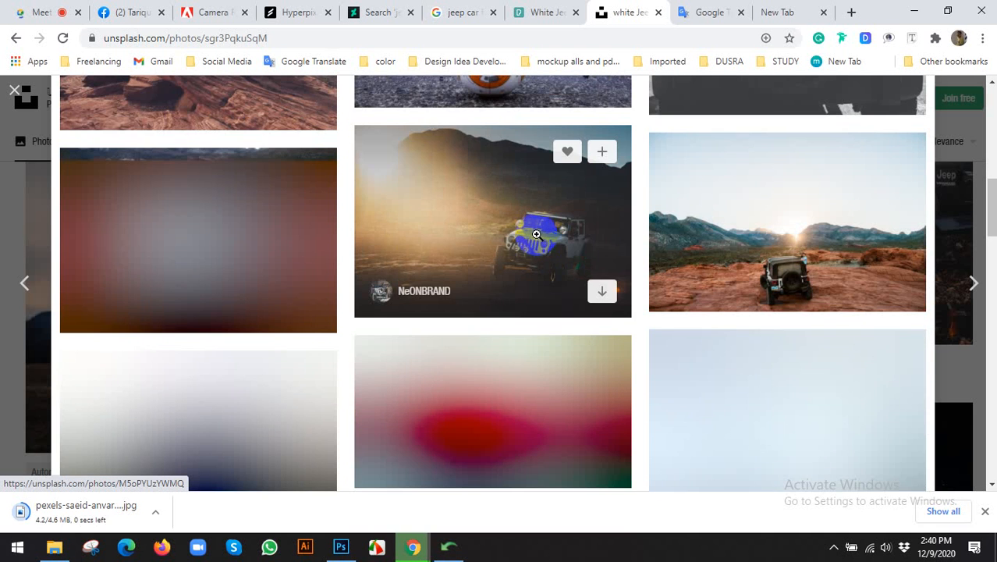
pyautogui.scroll(-1, 537, 233)
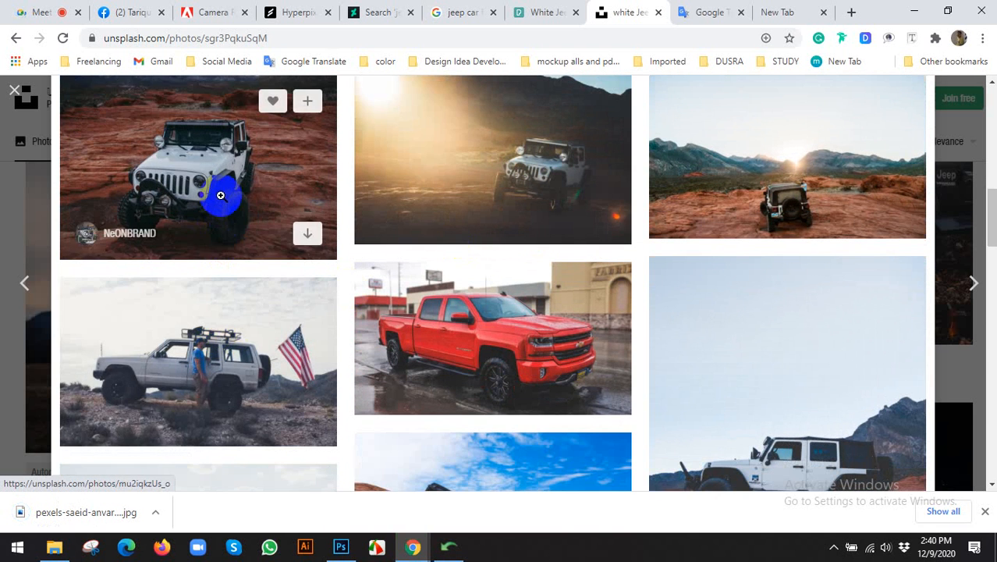
pyautogui.scroll(-2, 515, 180)
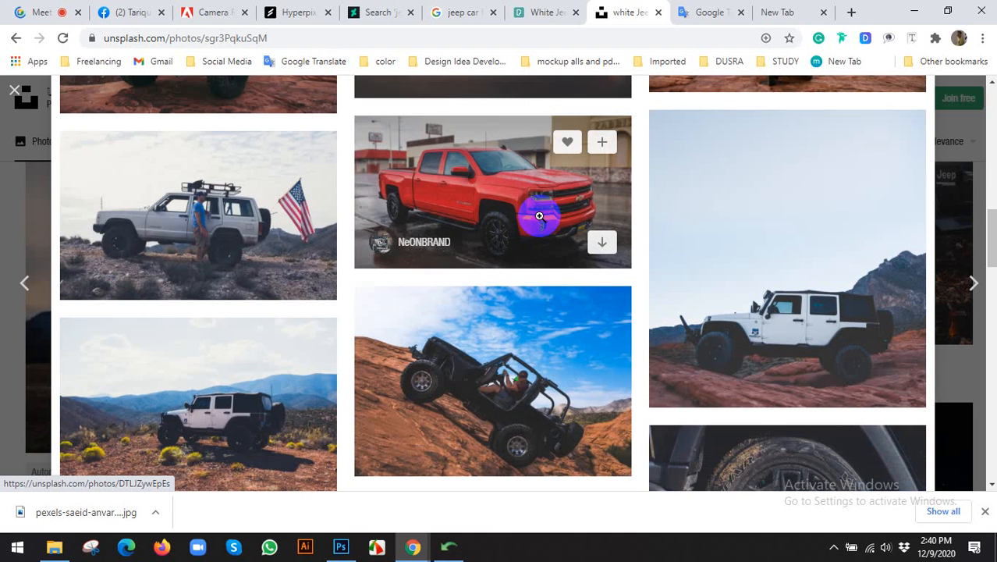
pyautogui.scroll(-2, 538, 216)
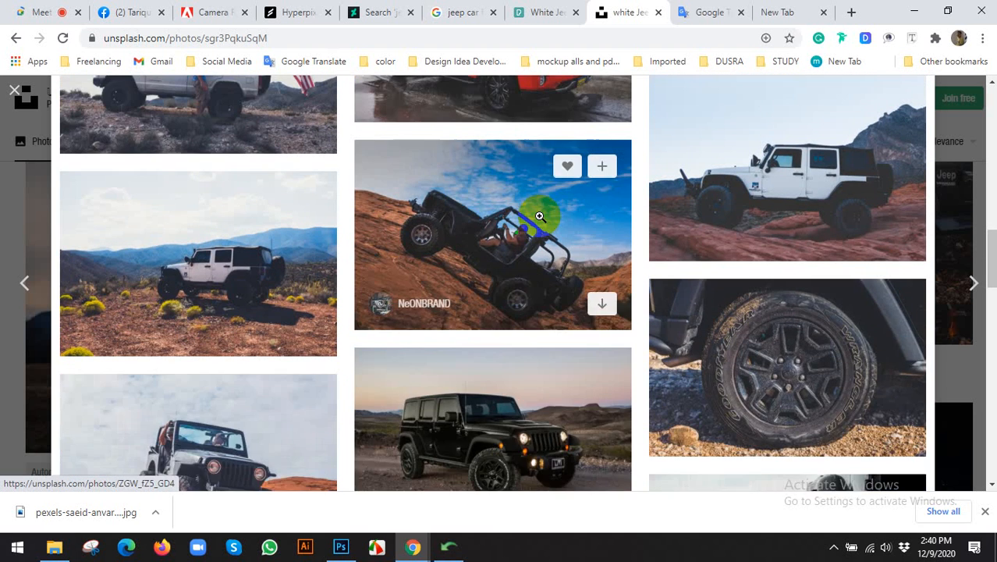
pyautogui.scroll(8, 539, 216)
pyautogui.scroll(5, 540, 215)
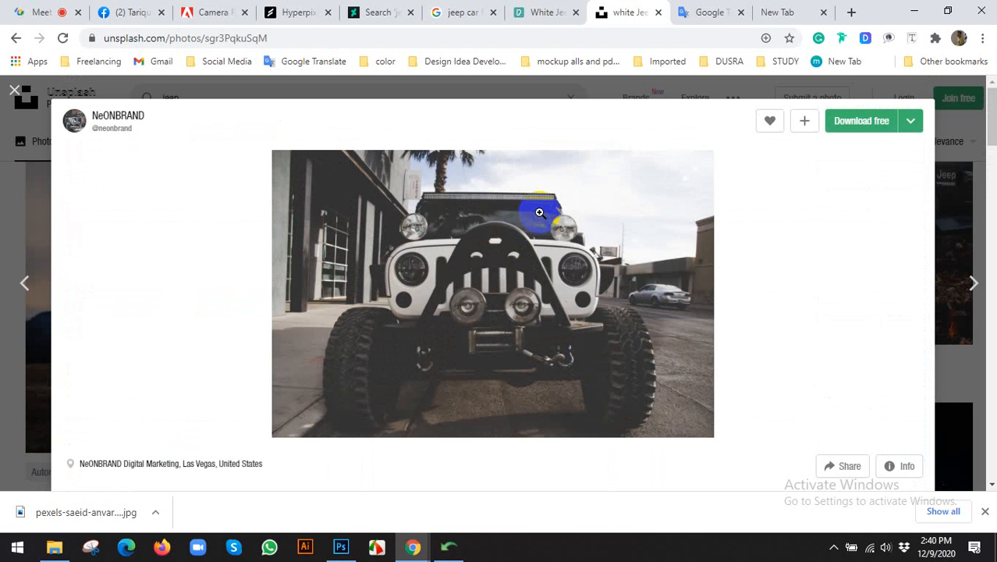
pyautogui.click(880, 122)
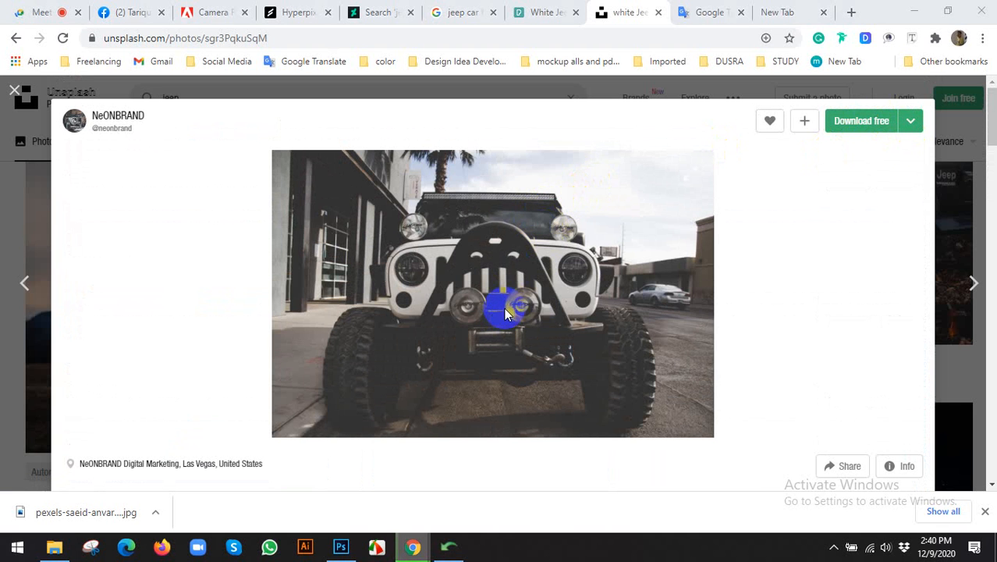
pyautogui.click(634, 502)
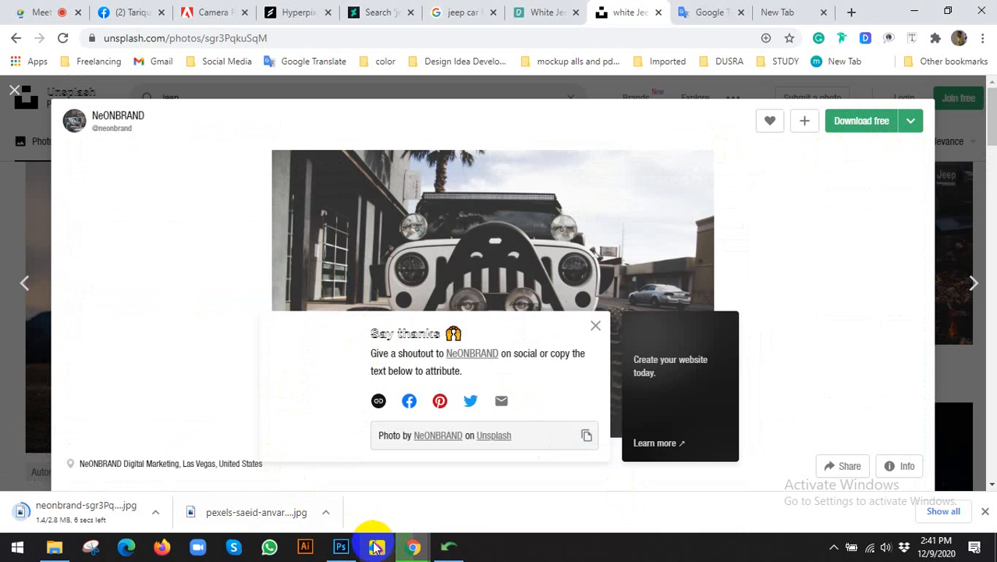
pyautogui.click(341, 546)
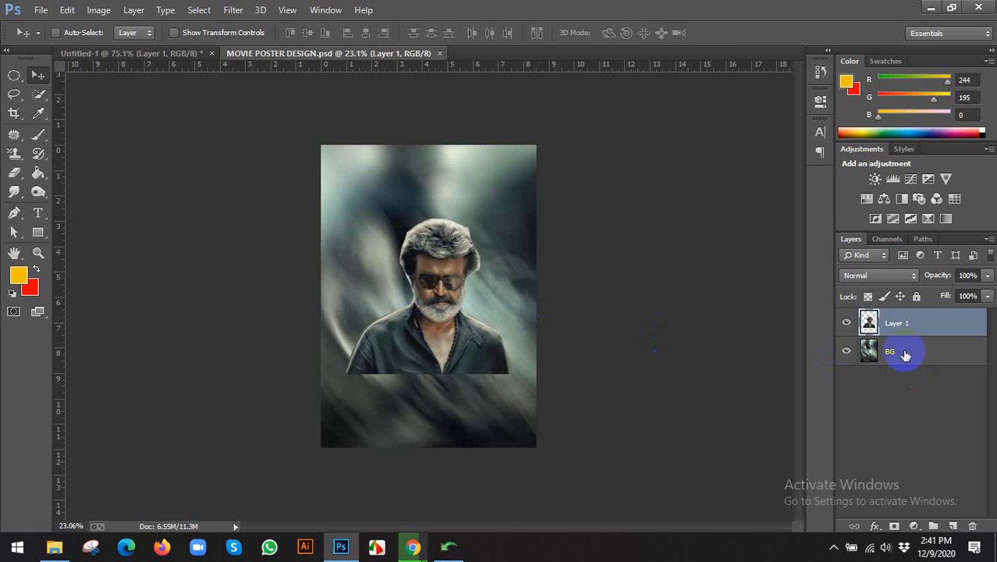
# With BG selected, place the Pexels jeep dirt-road photo into the poster.
pyautogui.click(908, 358)
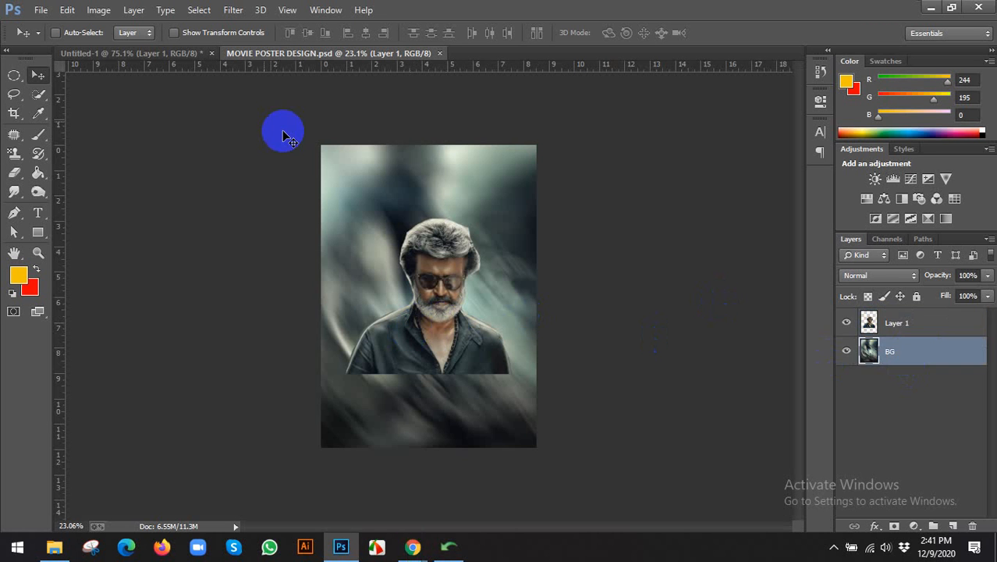
pyautogui.click(39, 10)
pyautogui.click(56, 248)
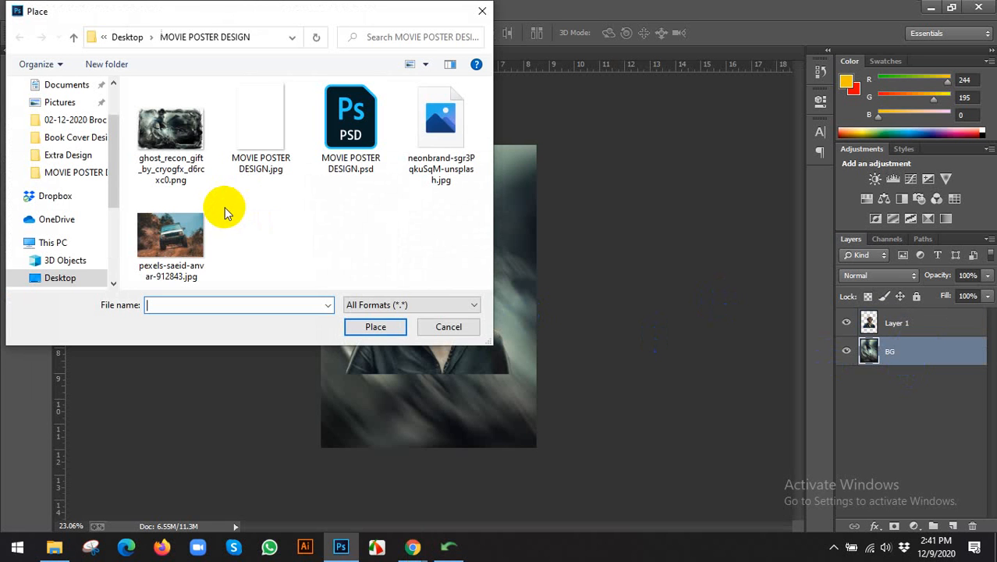
pyautogui.click(174, 242)
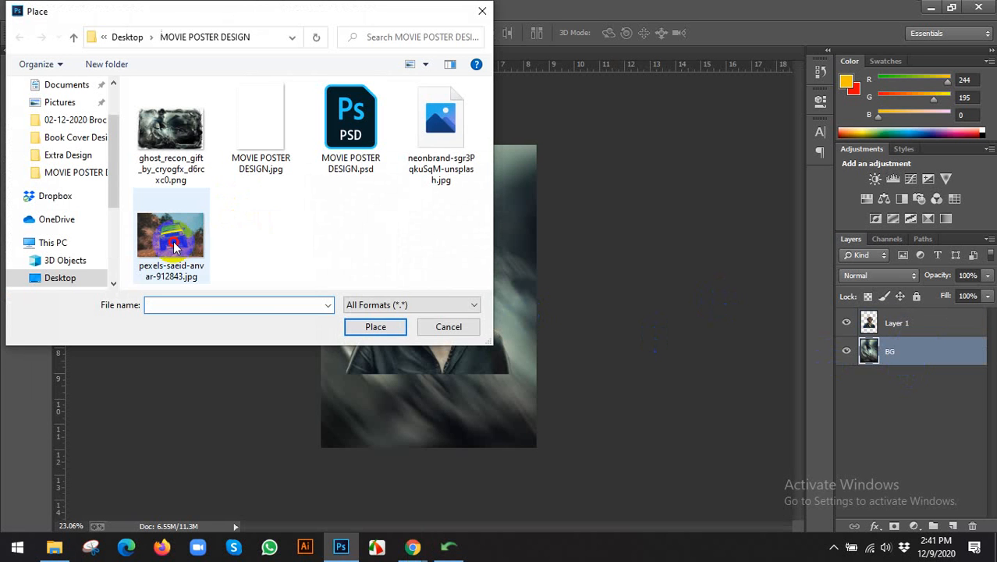
pyautogui.click(381, 327)
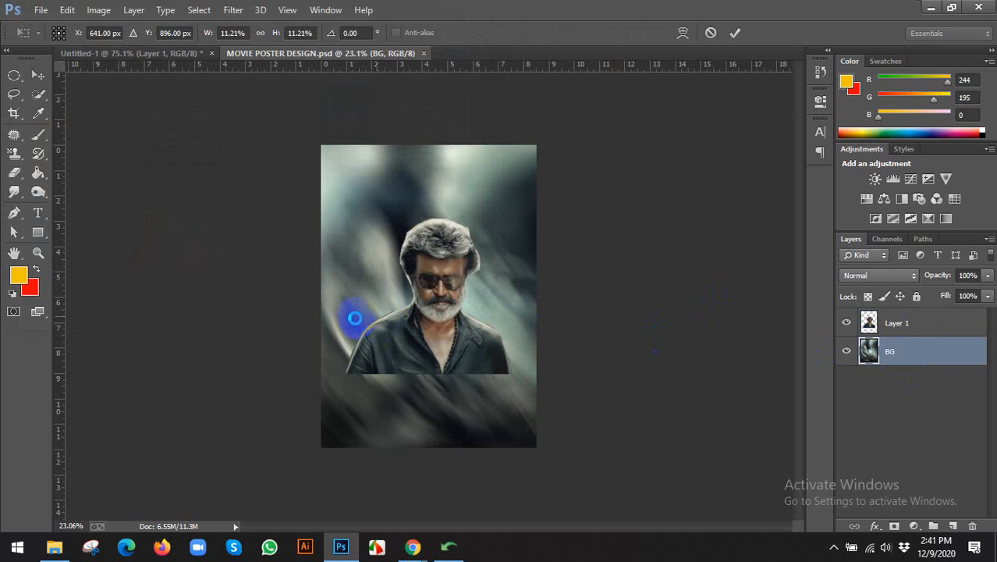
# Scale and move the jeep photo over the poster's lower part and commit the transform.
pyautogui.moveTo(521, 290); pyautogui.dragTo(512, 365)
pyautogui.moveTo(535, 301); pyautogui.dragTo(575, 229)
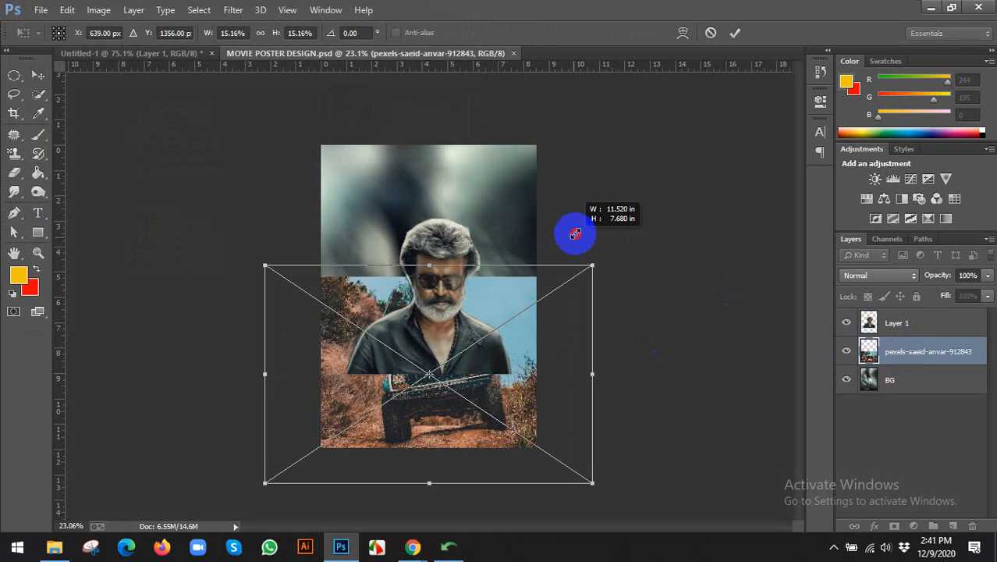
pyautogui.moveTo(508, 334); pyautogui.dragTo(566, 306)
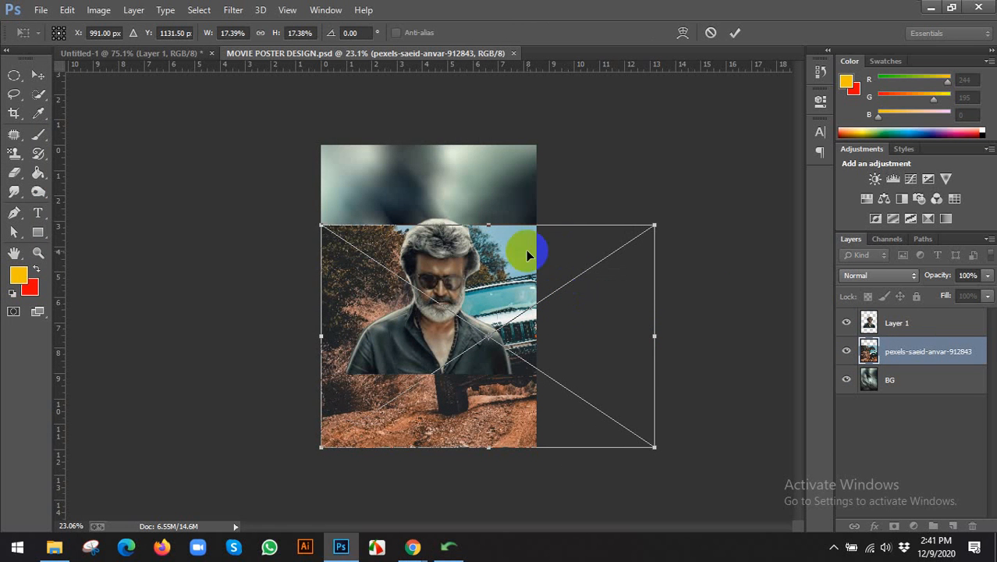
pyautogui.moveTo(654, 445); pyautogui.dragTo(554, 380)
pyautogui.moveTo(509, 314); pyautogui.dragTo(493, 350)
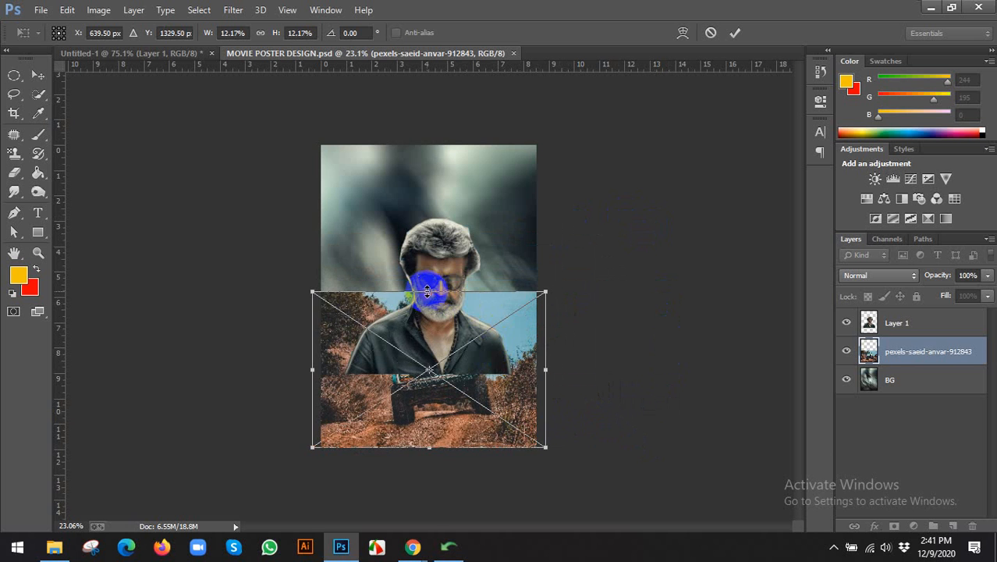
pyautogui.moveTo(428, 292); pyautogui.dragTo(428, 258)
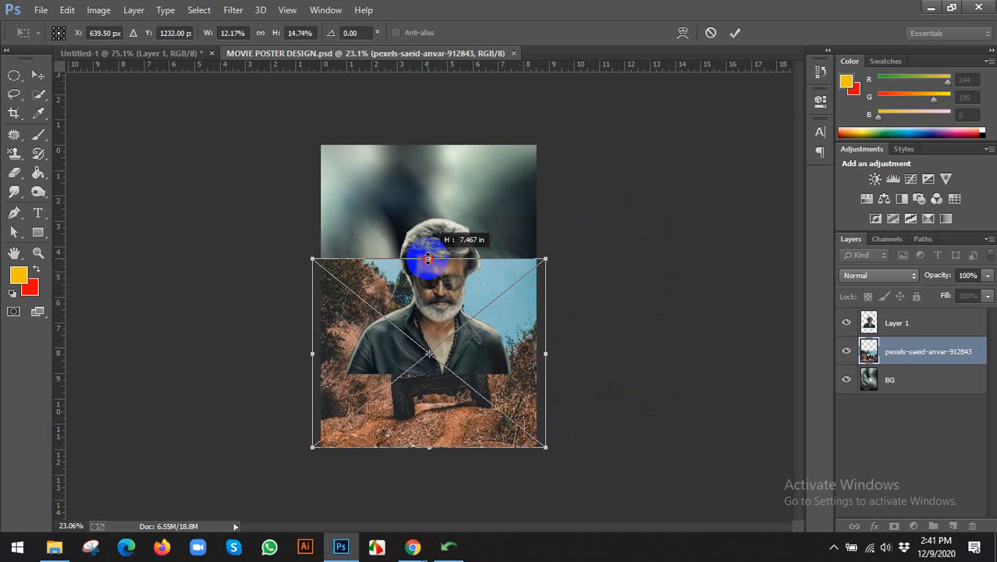
pyautogui.moveTo(428, 258); pyautogui.dragTo(428, 249)
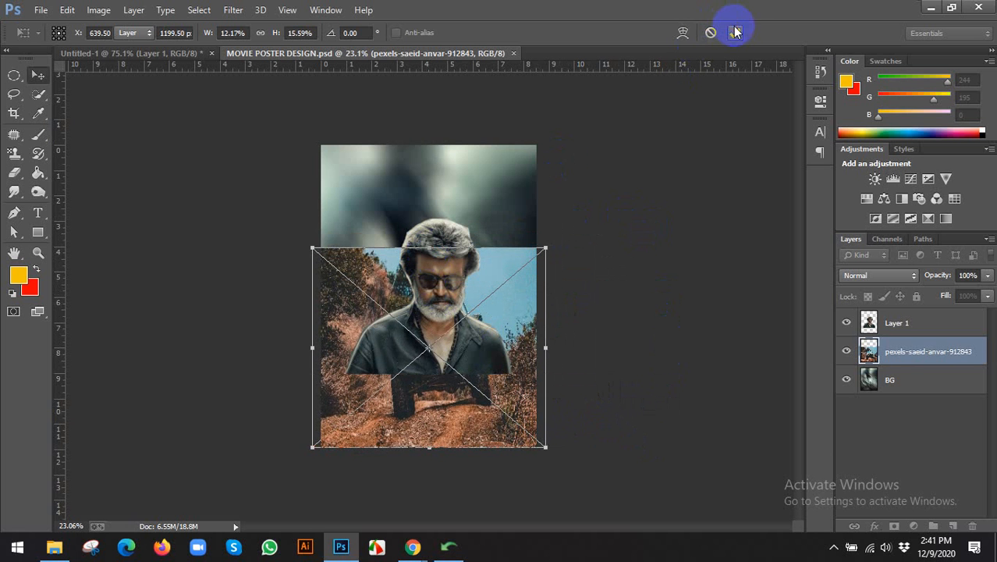
pyautogui.click(735, 31)
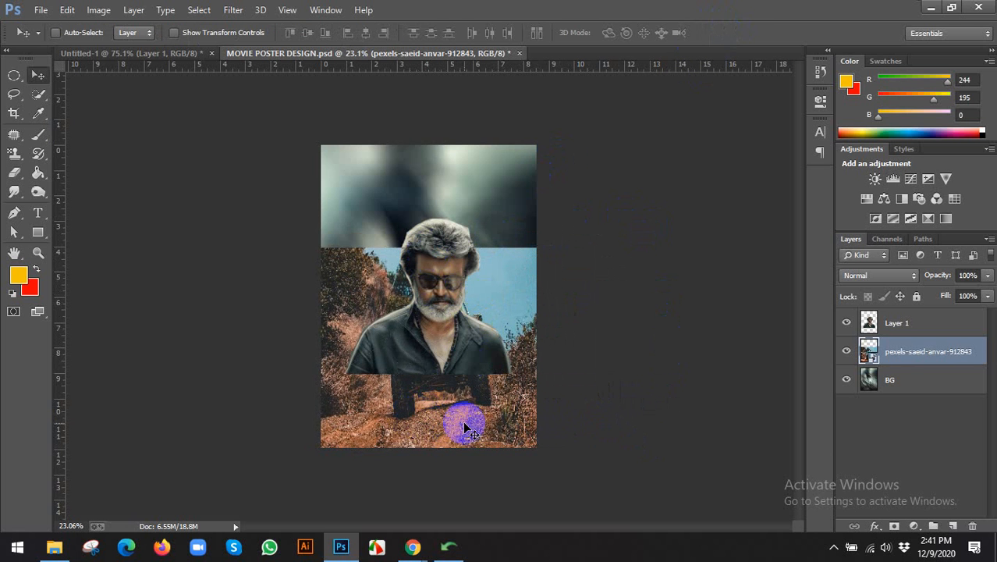
# Rasterize the jeep photo layer.
pyautogui.scroll(2, 467, 430)
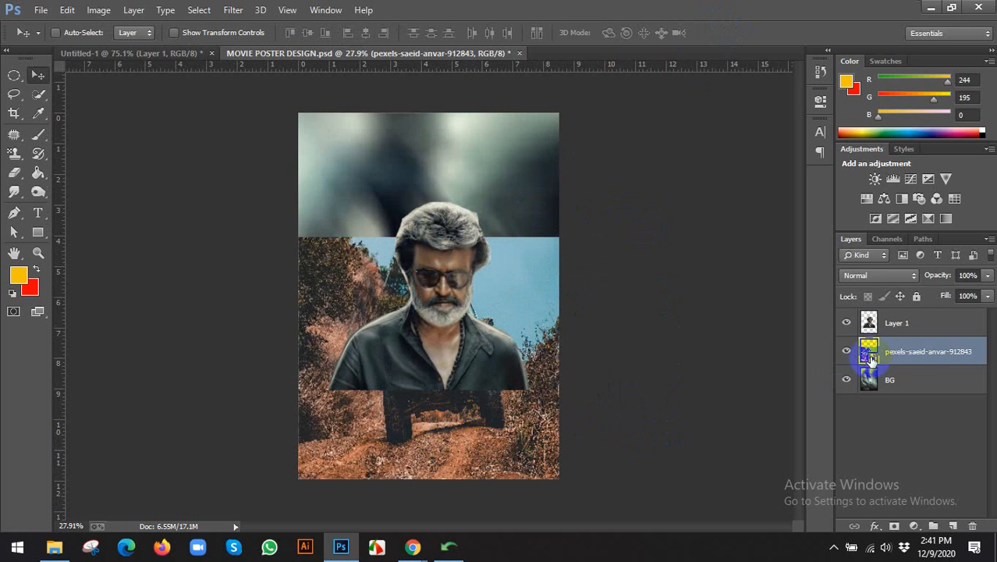
pyautogui.rightClick(918, 352)
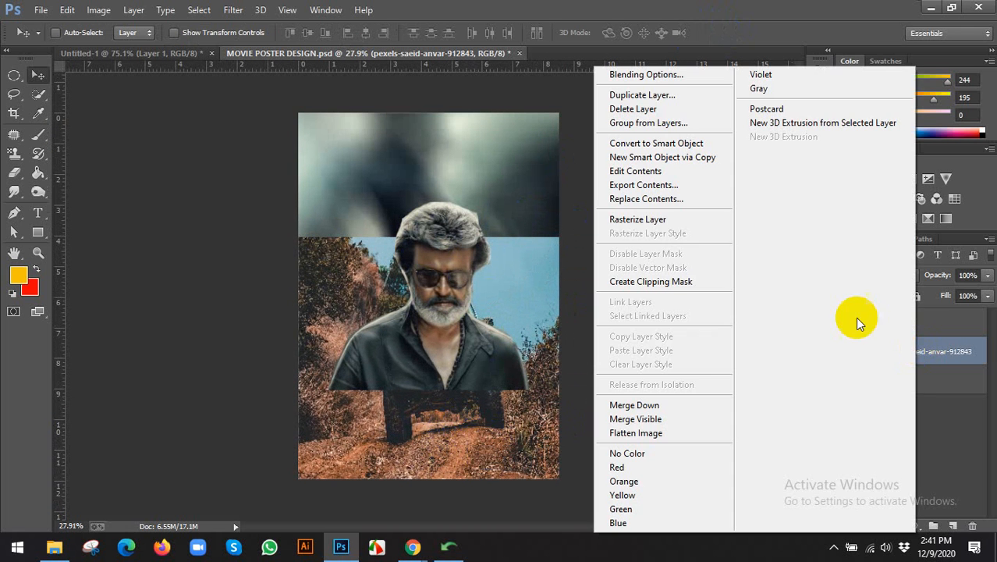
pyautogui.click(645, 218)
pyautogui.click(428, 261)
# Erase the photo's upper part with a soft 900 px eraser, leaving dirt ground at the bottom.
pyautogui.click(20, 178)
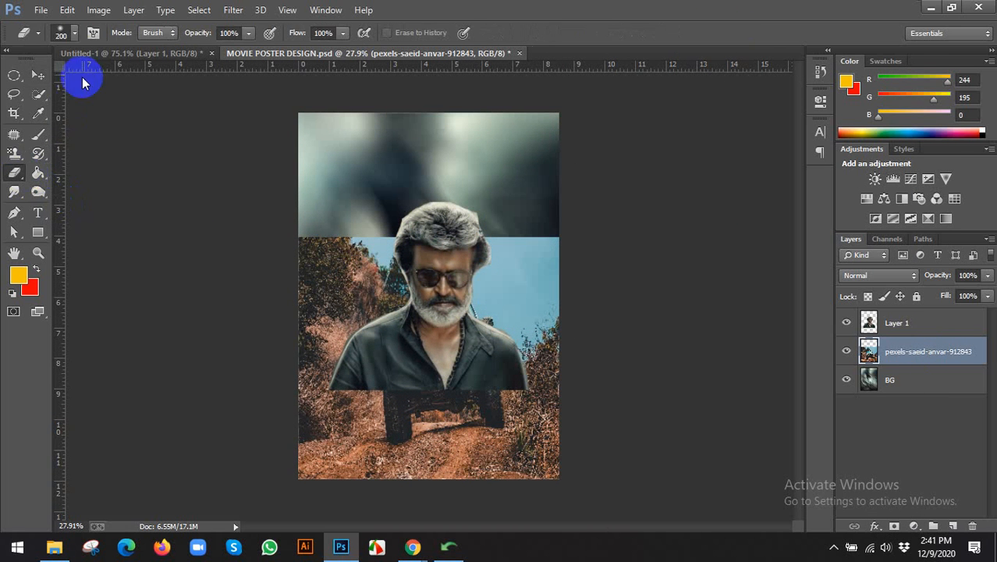
pyautogui.click(67, 35)
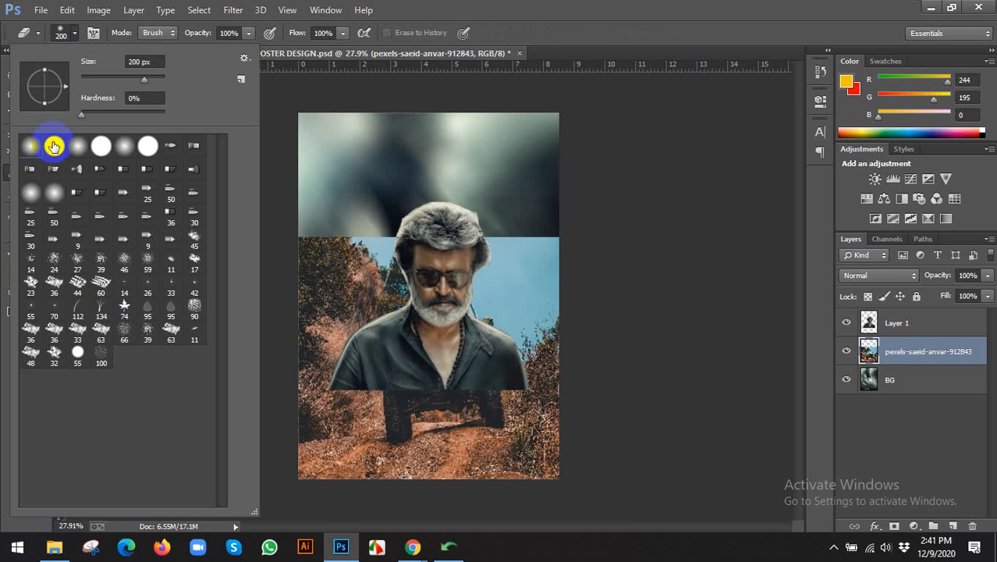
pyautogui.click(605, 7)
pyautogui.press(']')
pyautogui.press(']')
pyautogui.press(']')
pyautogui.press(']')
pyautogui.press(']')
pyautogui.press(']')
pyautogui.press(']')
pyautogui.press(']')
pyautogui.press(']')
pyautogui.press(']')
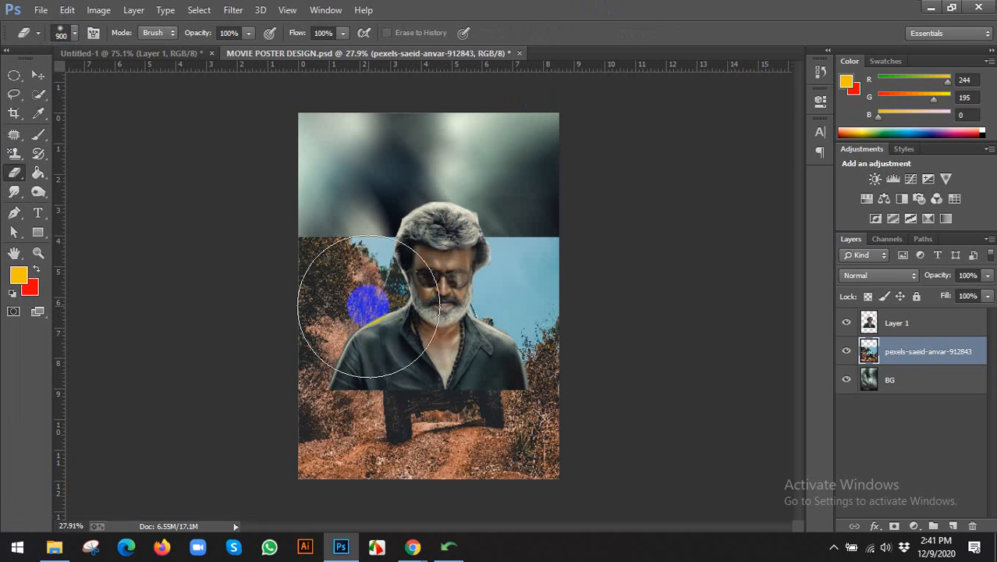
pyautogui.moveTo(319, 265)
pyautogui.mouseDown()
pyautogui.moveTo(541, 237)
pyautogui.moveTo(378, 267)
pyautogui.moveTo(579, 292)
pyautogui.moveTo(261, 303)
pyautogui.moveTo(576, 298)
pyautogui.moveTo(310, 318)
pyautogui.moveTo(503, 332)
pyautogui.moveTo(356, 340)
pyautogui.moveTo(490, 353)
pyautogui.moveTo(319, 372)
pyautogui.moveTo(521, 362)
pyautogui.moveTo(409, 354)
pyautogui.moveTo(498, 337)
pyautogui.moveTo(567, 345)
pyautogui.moveTo(285, 334)
pyautogui.moveTo(478, 345)
pyautogui.moveTo(105, 104)
pyautogui.moveTo(54, 82)
pyautogui.mouseUp()
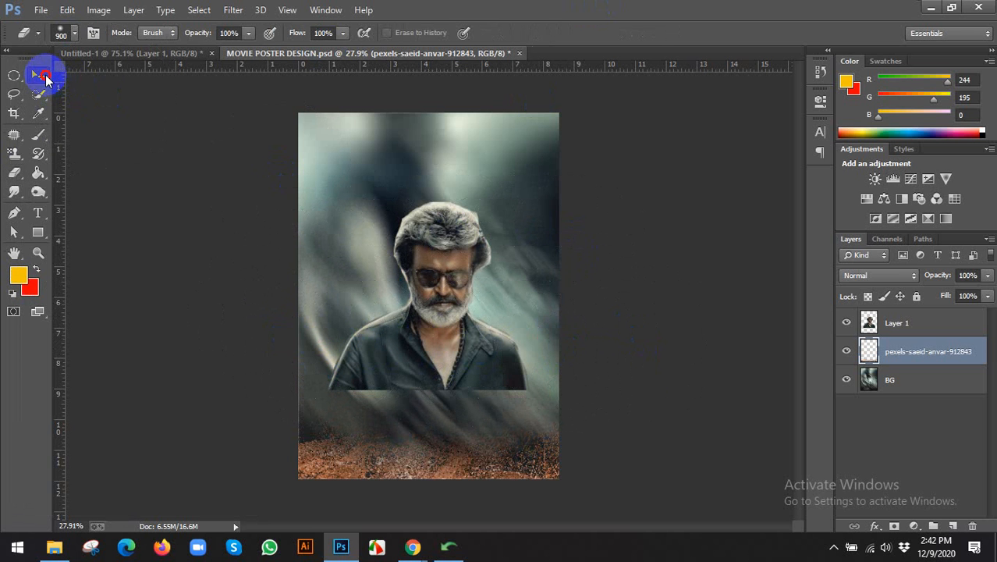
# Apply Camera Raw calibration to the ground: Blue Primary Hue +55, Red Primary Hue -68, Shadows Tint -49.
pyautogui.click(45, 78)
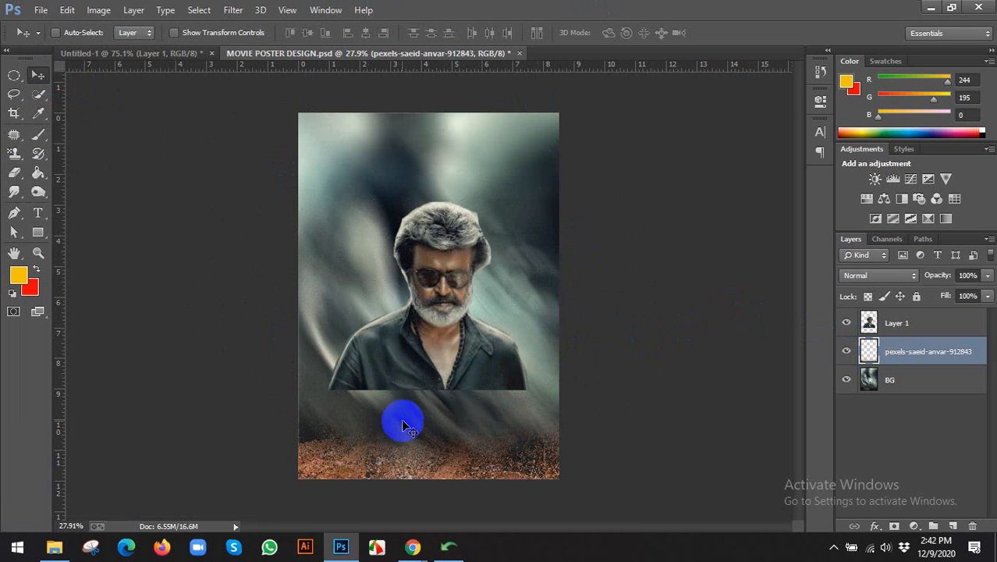
pyautogui.click(233, 9)
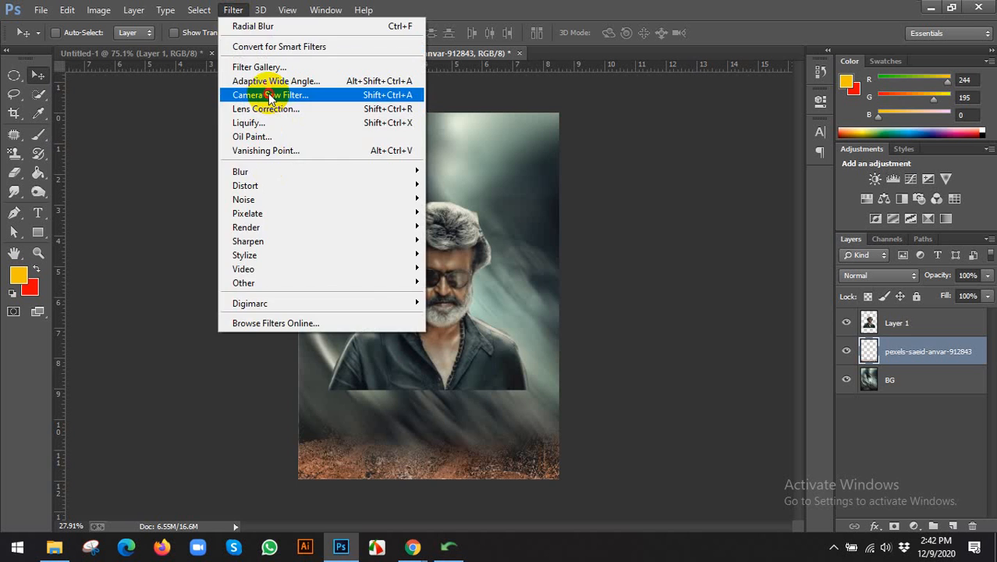
pyautogui.click(597, 281)
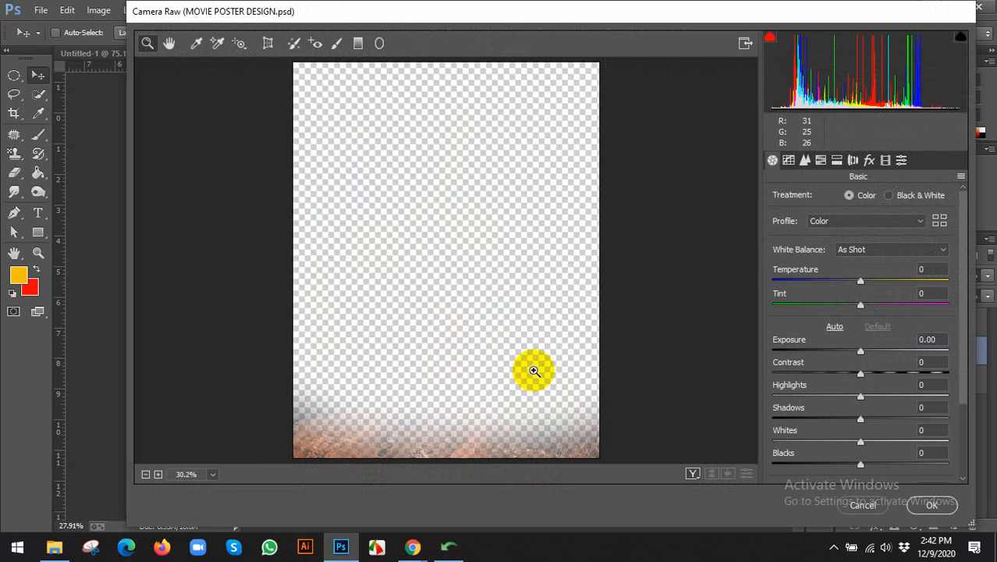
pyautogui.click(885, 161)
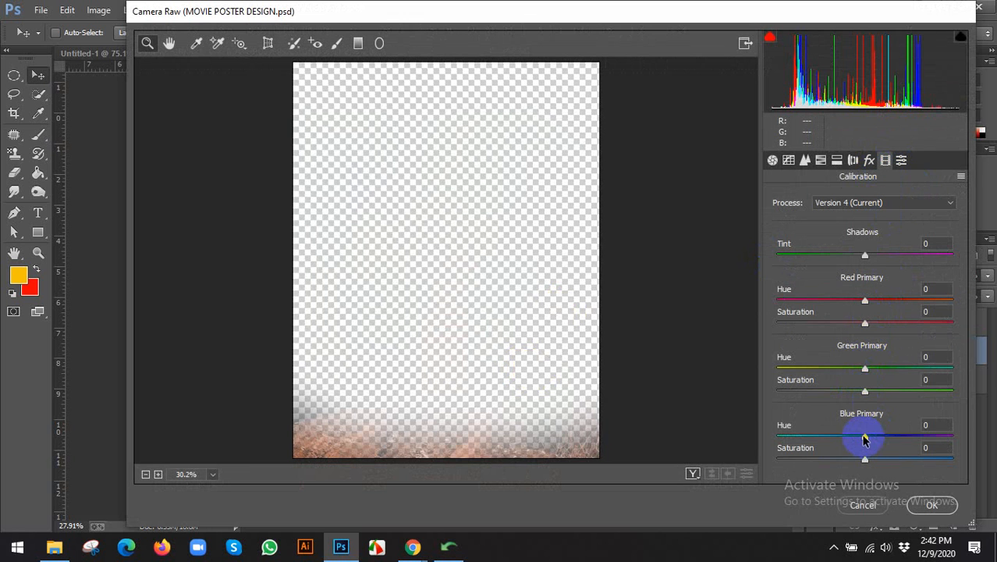
pyautogui.moveTo(856, 441); pyautogui.dragTo(913, 442)
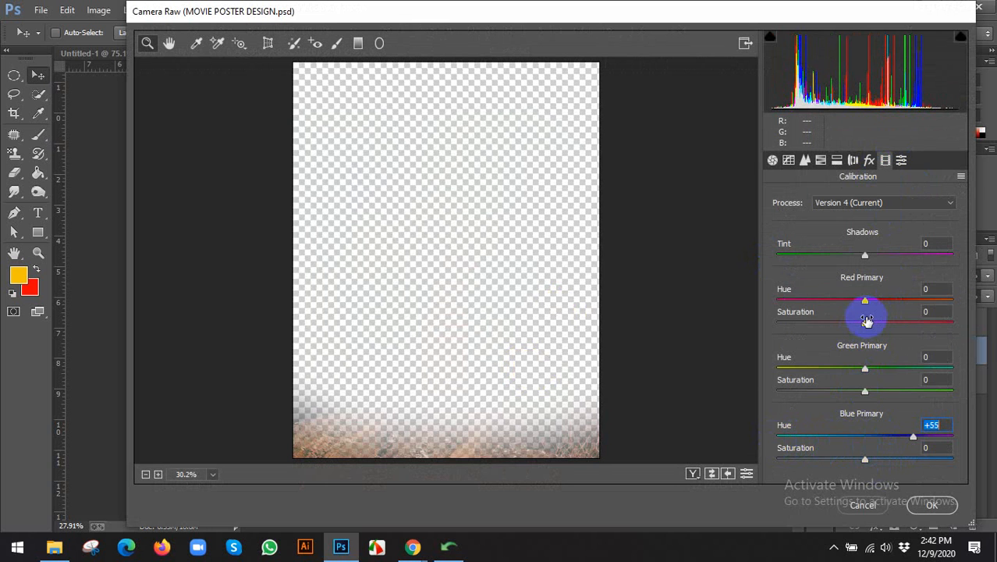
pyautogui.moveTo(866, 306); pyautogui.dragTo(812, 300)
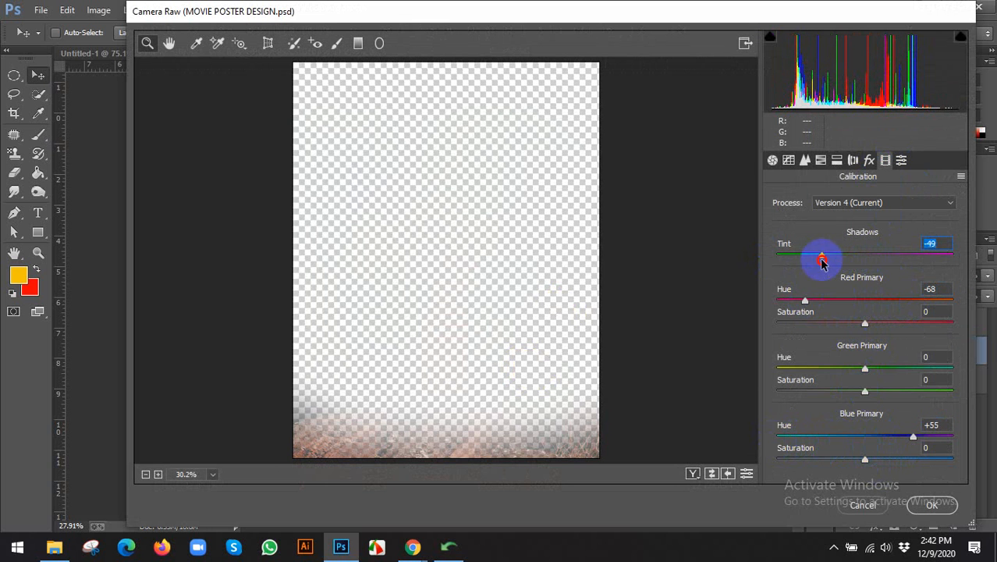
pyautogui.click(931, 506)
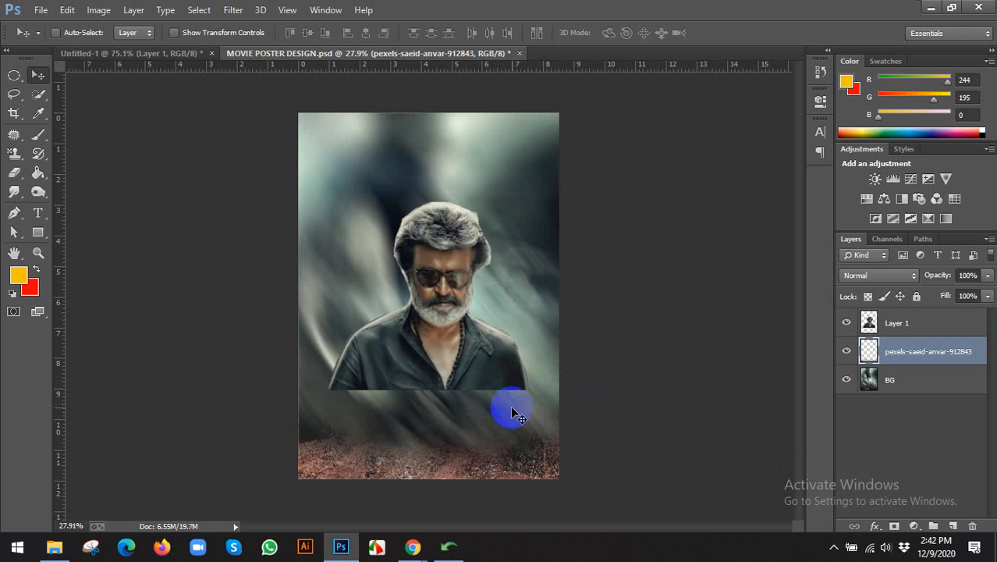
# Open the downloaded neonbrand street jeep photo for a closer look, then close it.
pyautogui.scroll(-1, 511, 406)
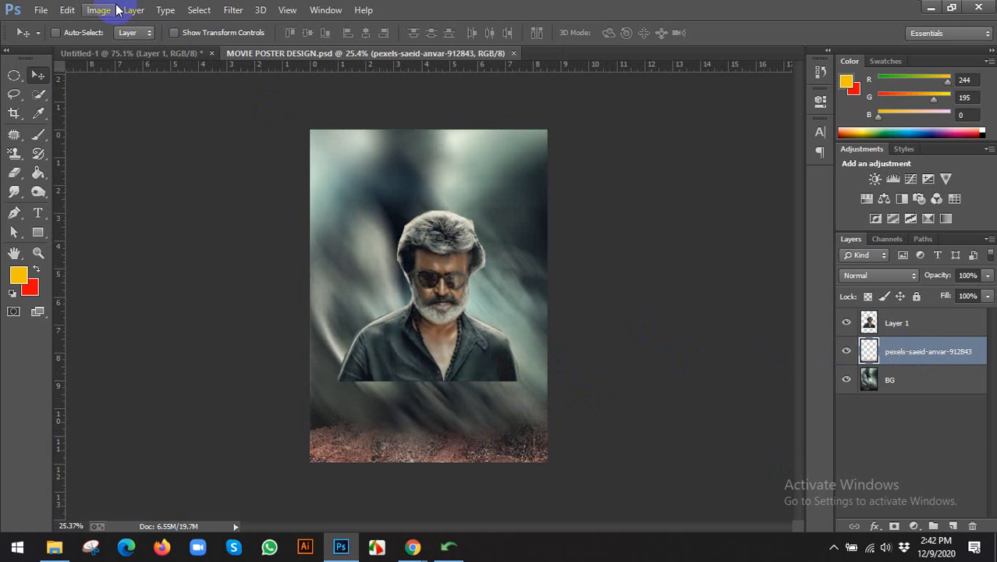
pyautogui.click(41, 9)
pyautogui.click(45, 41)
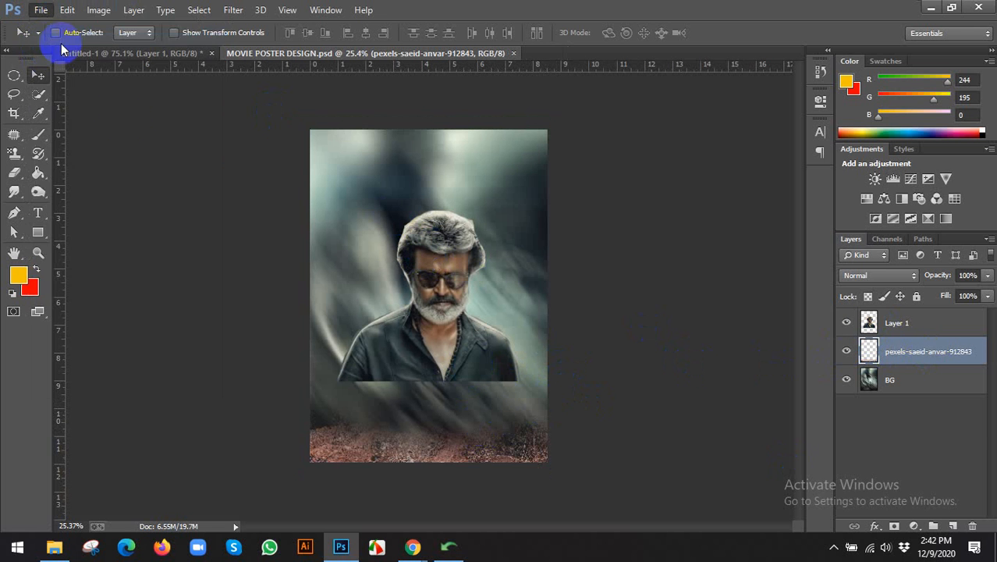
pyautogui.click(403, 127)
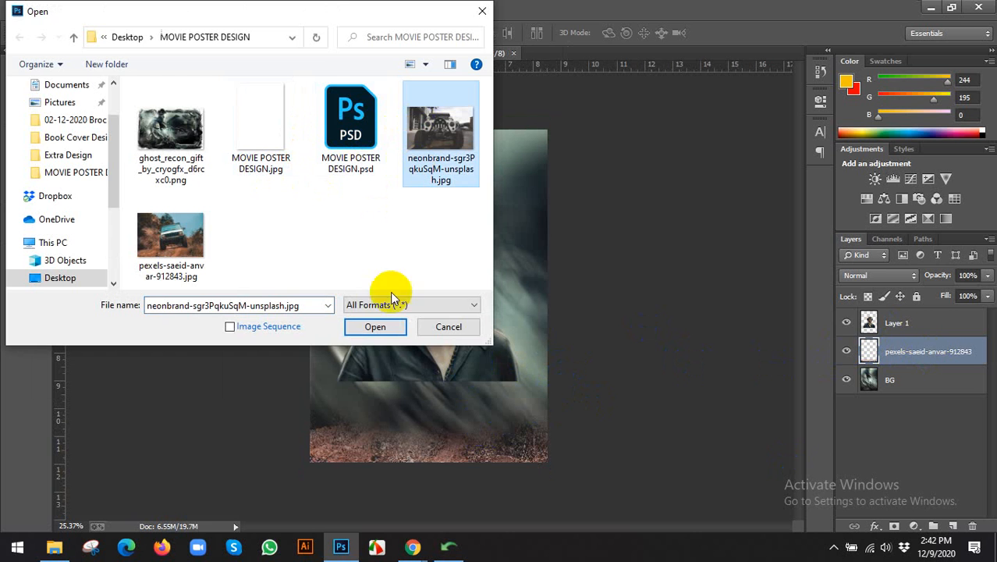
pyautogui.click(371, 328)
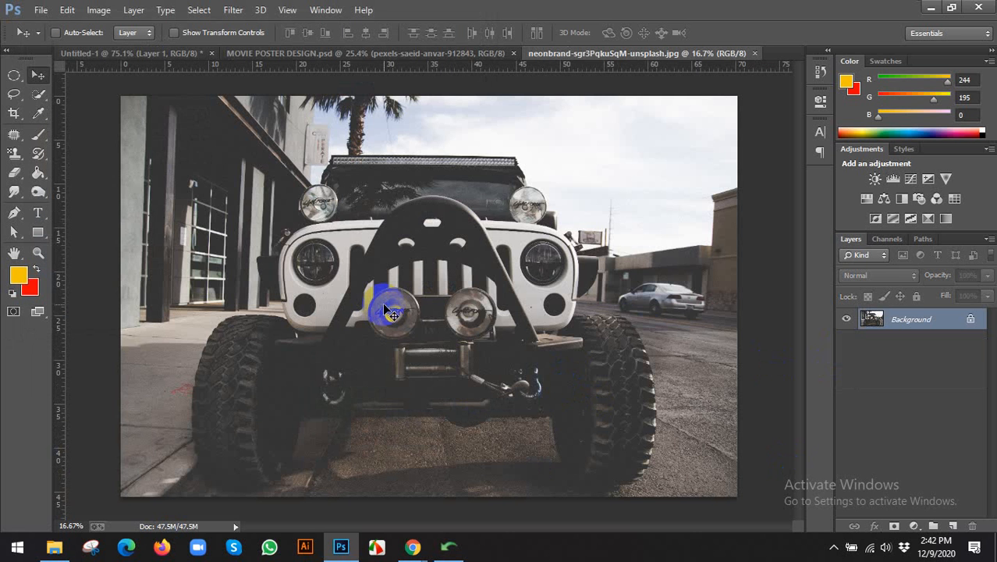
pyautogui.scroll(-2, 577, 316)
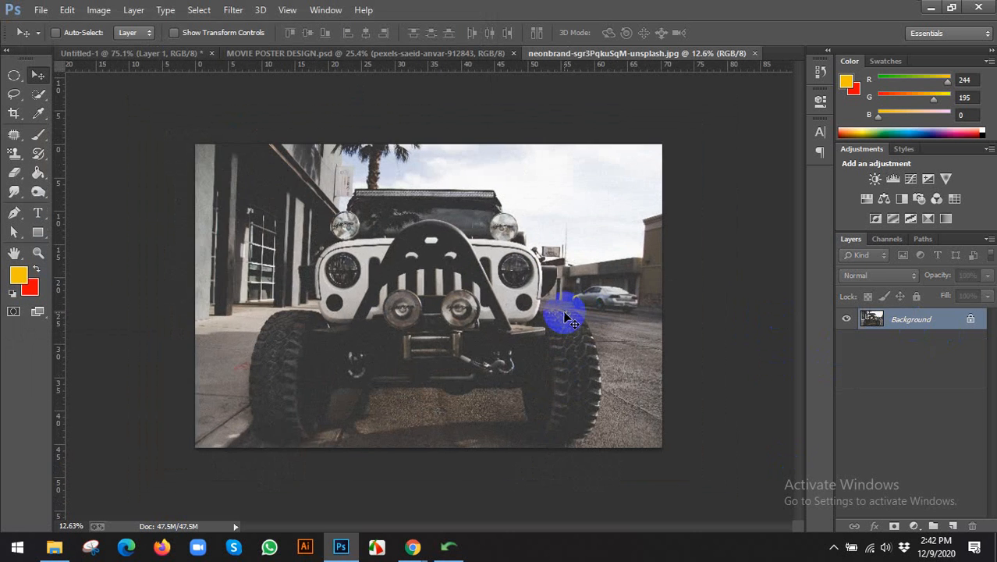
pyautogui.scroll(1, 569, 319)
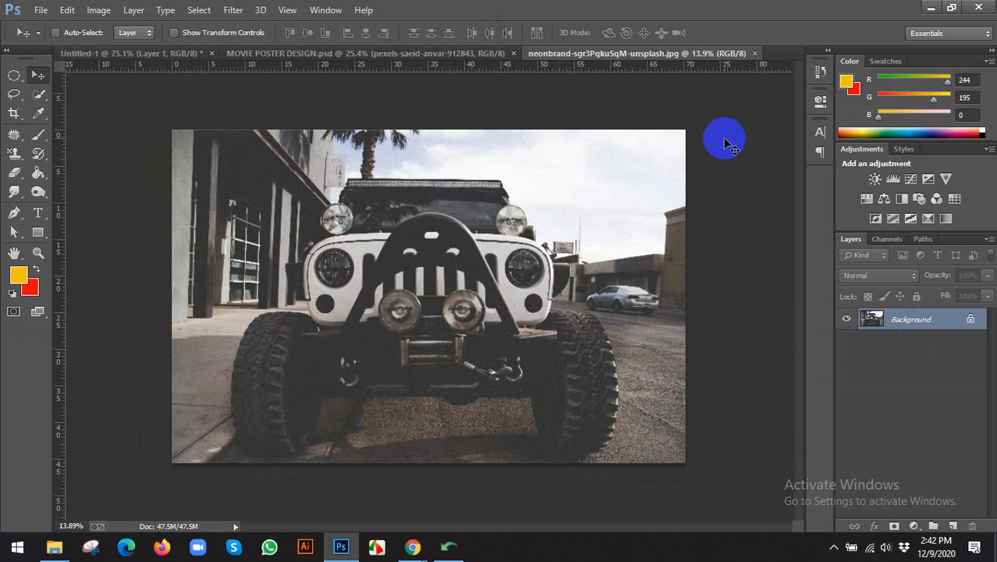
pyautogui.hotkey('ctrl', 'w')
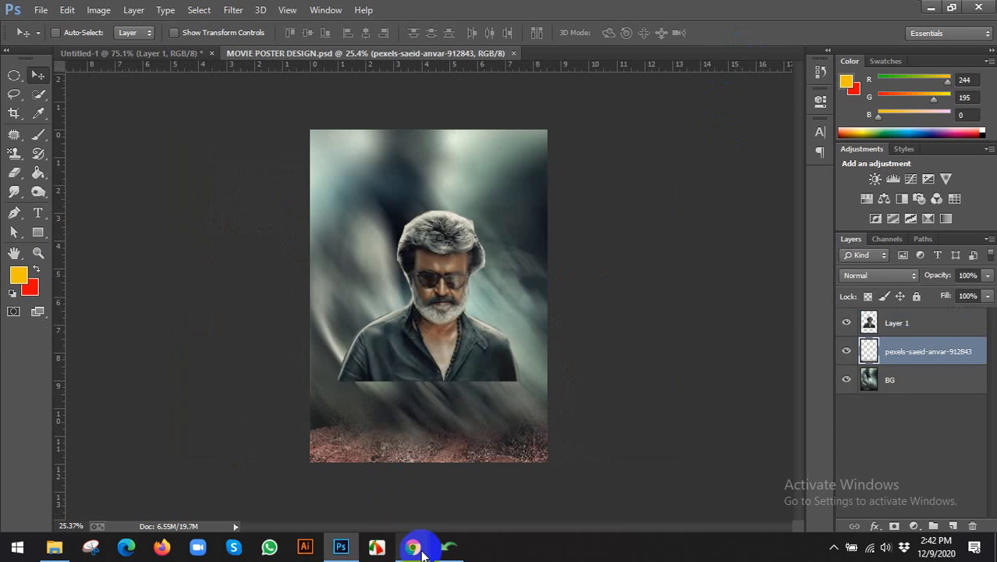
pyautogui.moveTo(412, 545)
pyautogui.click(359, 476)
# Download the related Unsplash photo of the white jeep on red rocks.
pyautogui.scroll(-4, 329, 177)
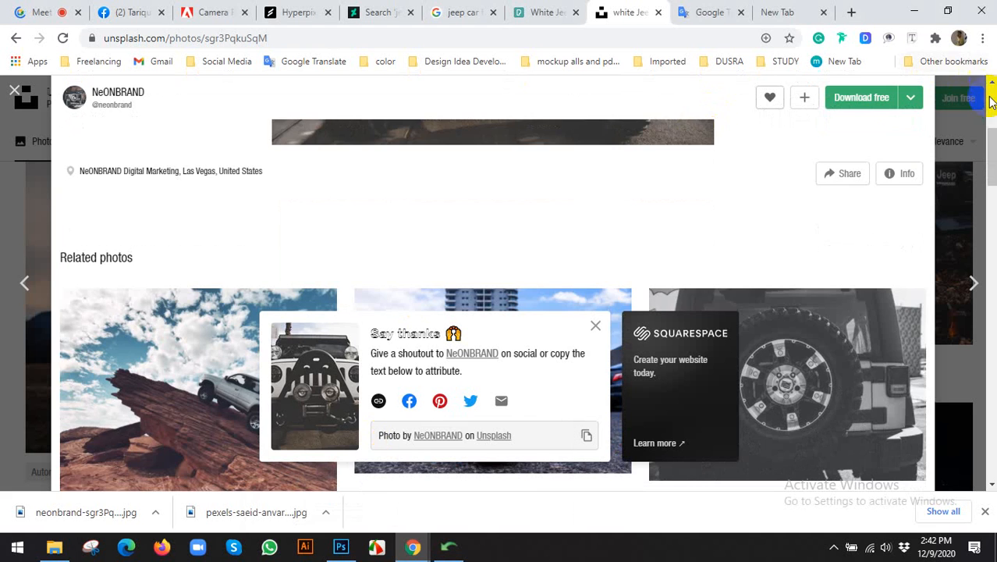
pyautogui.scroll(2, 39, 211)
pyautogui.scroll(-5, 630, 250)
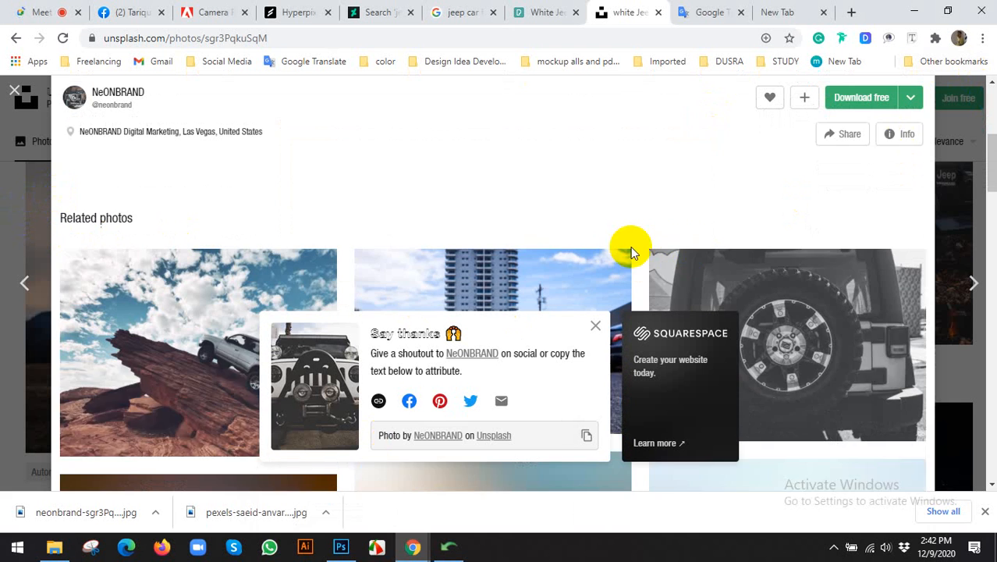
pyautogui.scroll(-2, 483, 296)
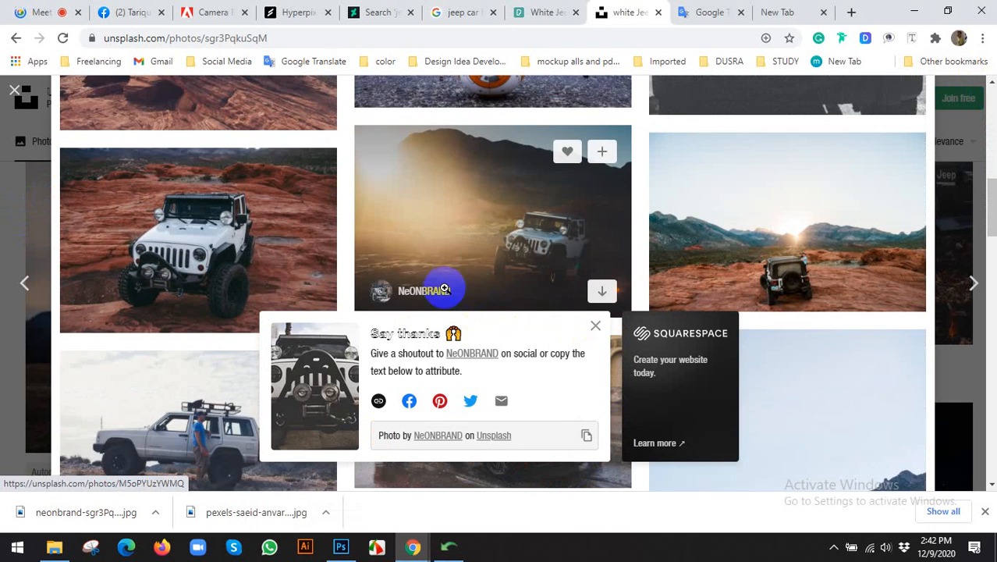
pyautogui.click(219, 238)
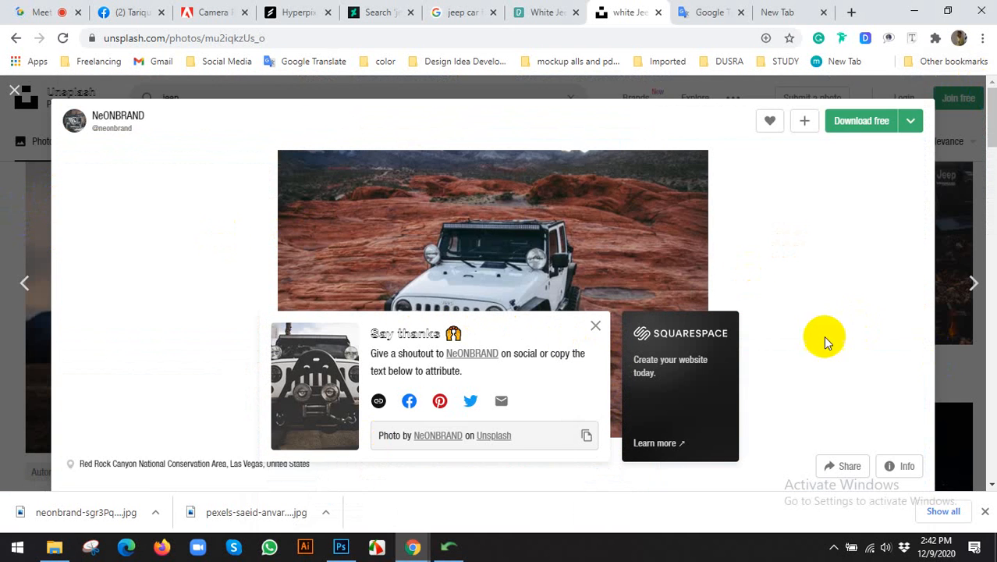
pyautogui.scroll(-2, 616, 257)
pyautogui.scroll(-1, 534, 233)
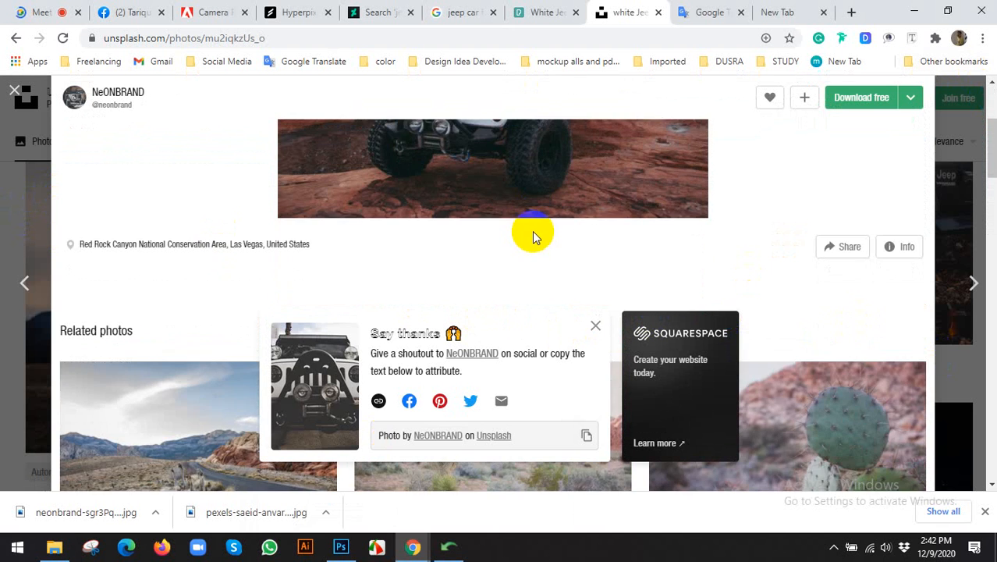
pyautogui.scroll(2, 648, 207)
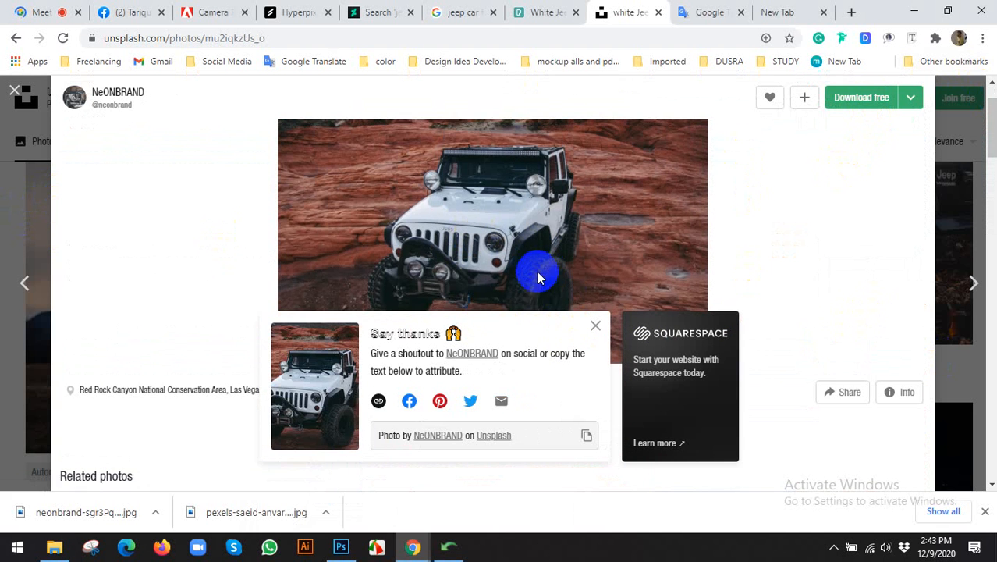
pyautogui.scroll(-3, 518, 274)
pyautogui.scroll(-3, 538, 273)
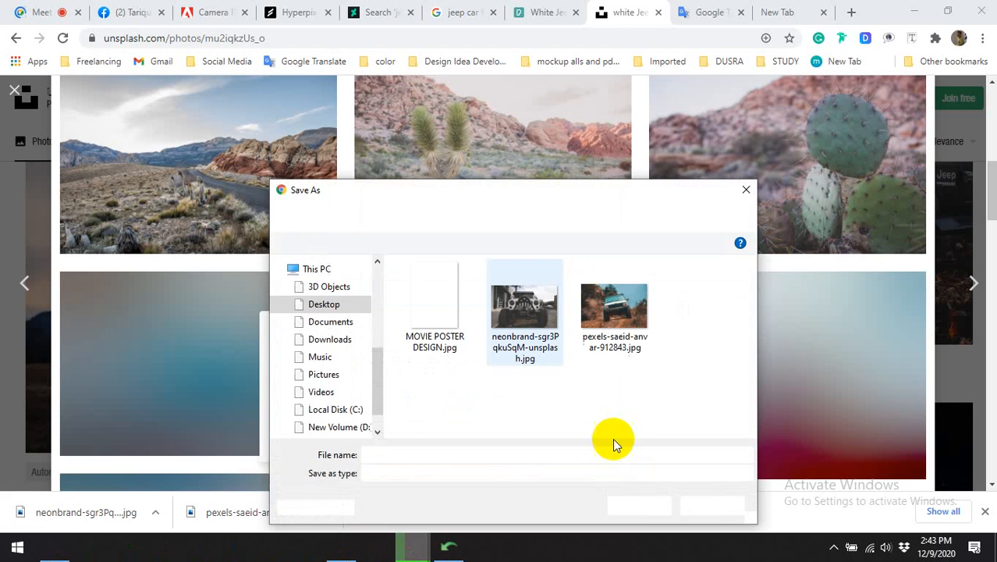
pyautogui.click(637, 505)
pyautogui.click(340, 547)
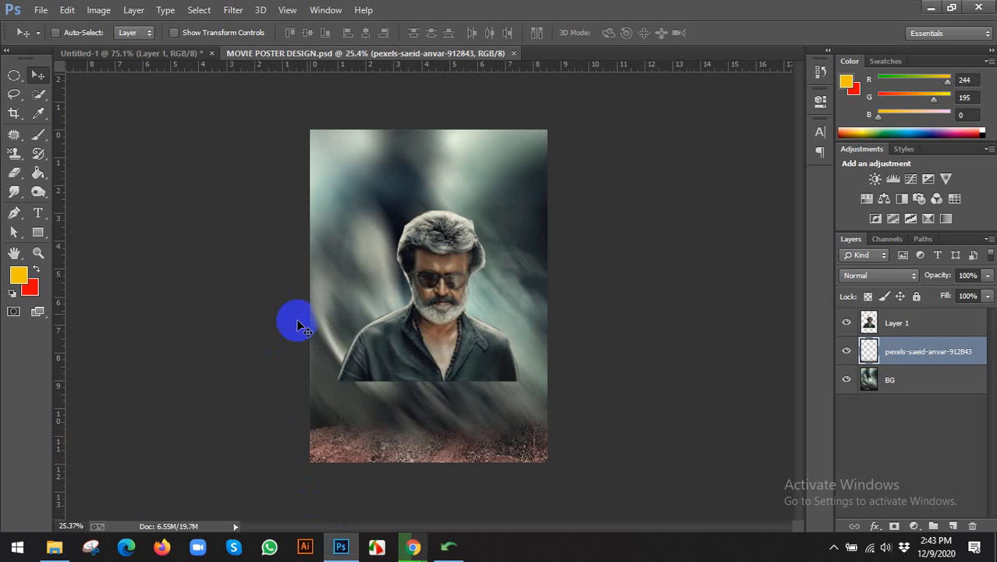
# Select Layer 1 and toggle its visibility off and on to check the layers beneath.
pyautogui.click(899, 331)
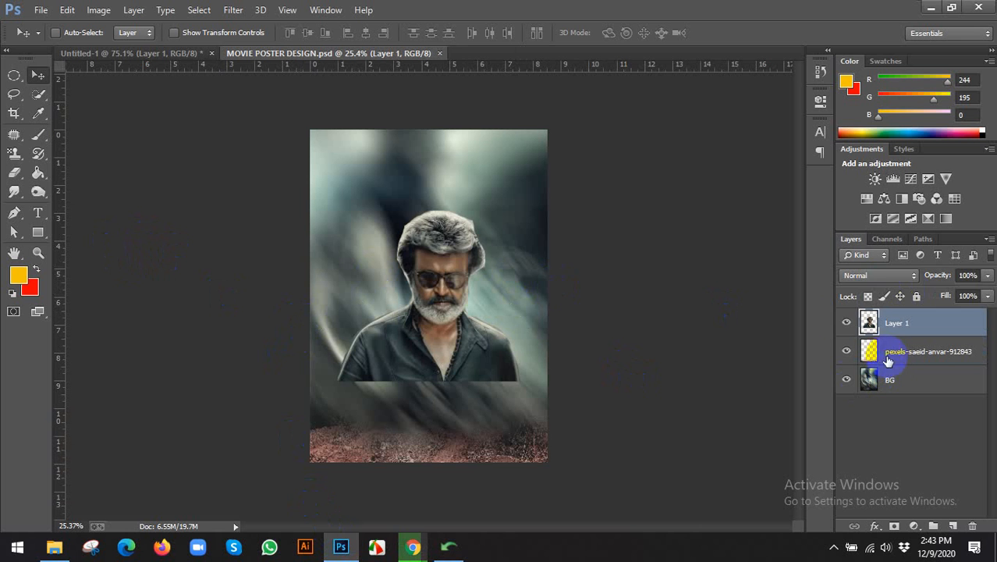
pyautogui.click(845, 321)
pyautogui.click(845, 322)
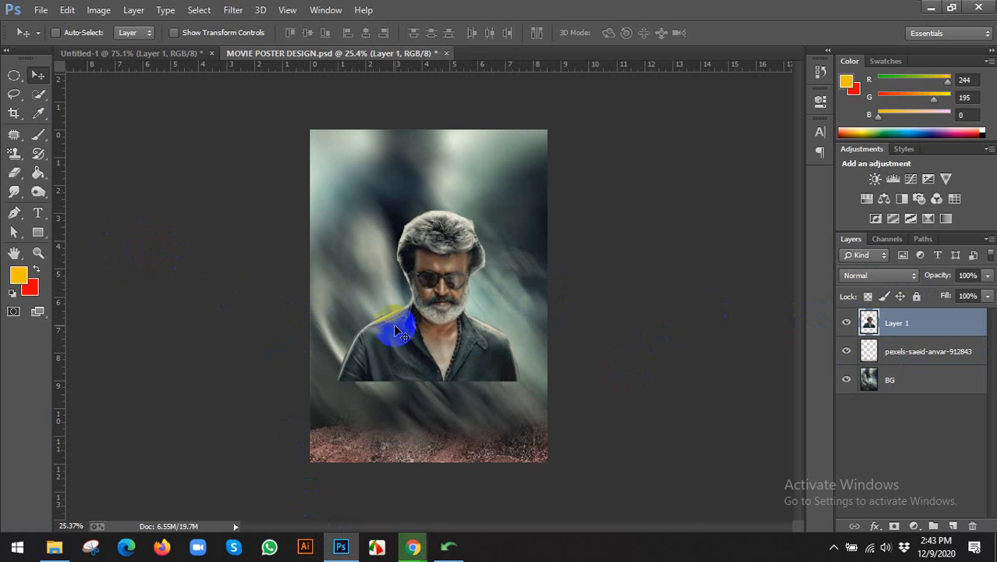
# Open neonbrand-mu2iqkzUs_o-unsplash.jpg as its own document.
pyautogui.click(41, 9)
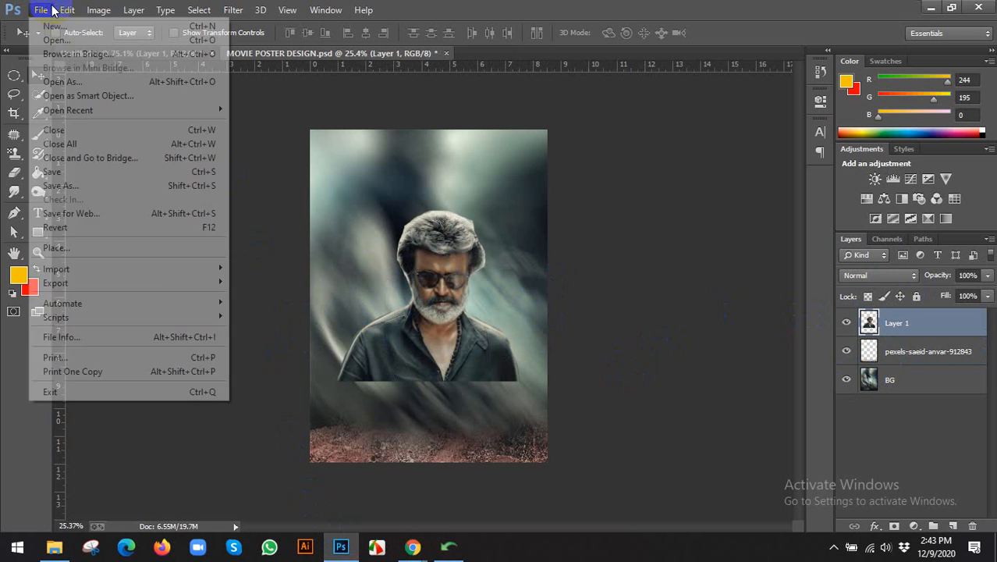
pyautogui.click(54, 40)
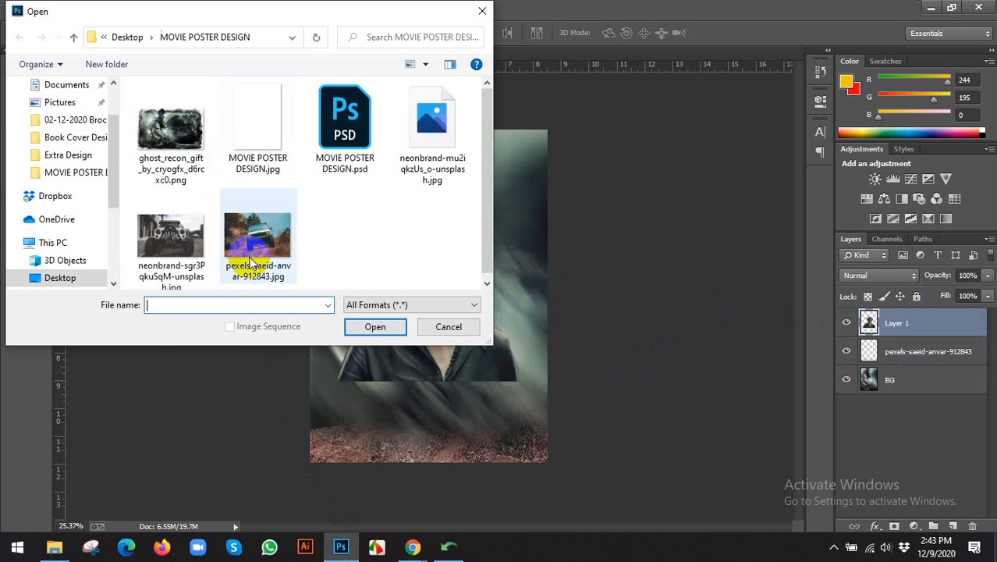
pyautogui.click(257, 230)
pyautogui.click(399, 176)
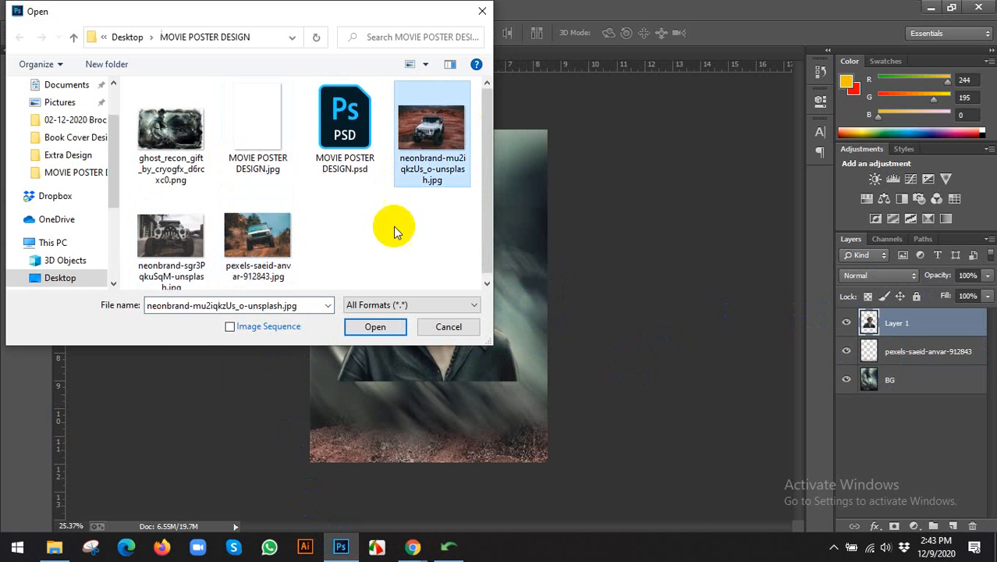
pyautogui.click(372, 328)
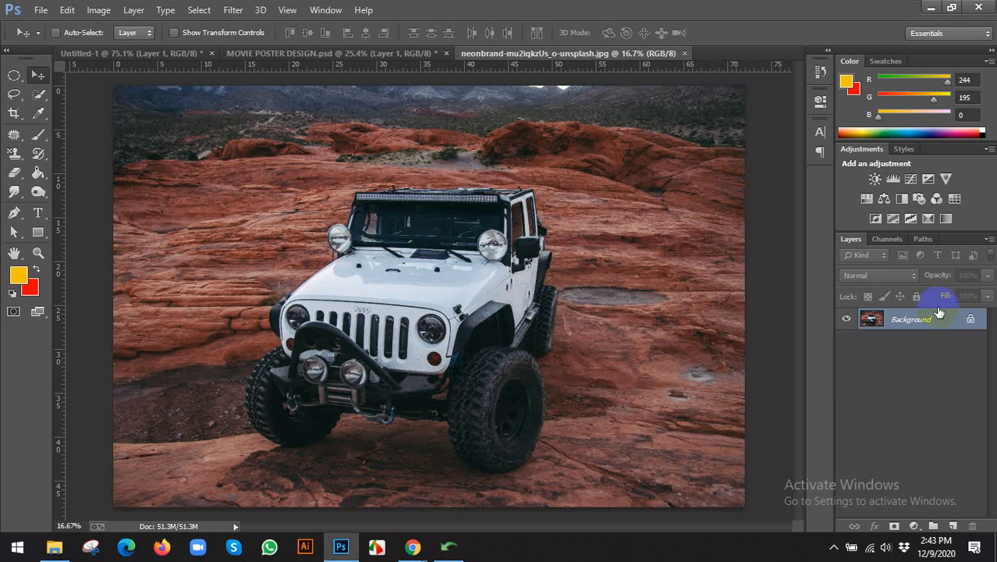
# Unlock the jeep photo's background as Layer 0 and give it a layer mask.
pyautogui.doubleClick(947, 326)
pyautogui.click(622, 168)
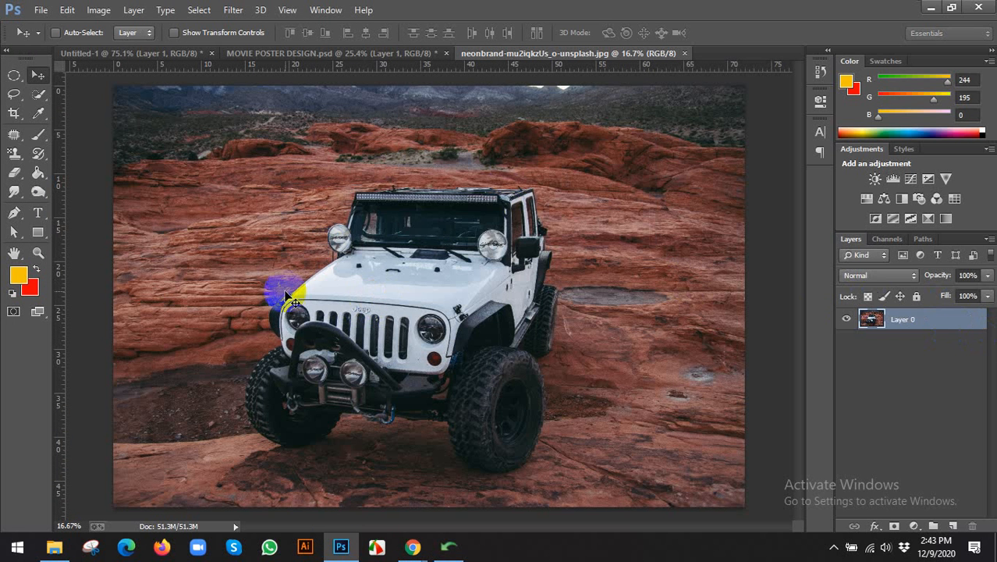
pyautogui.scroll(3, 339, 318)
pyautogui.scroll(-3, 344, 320)
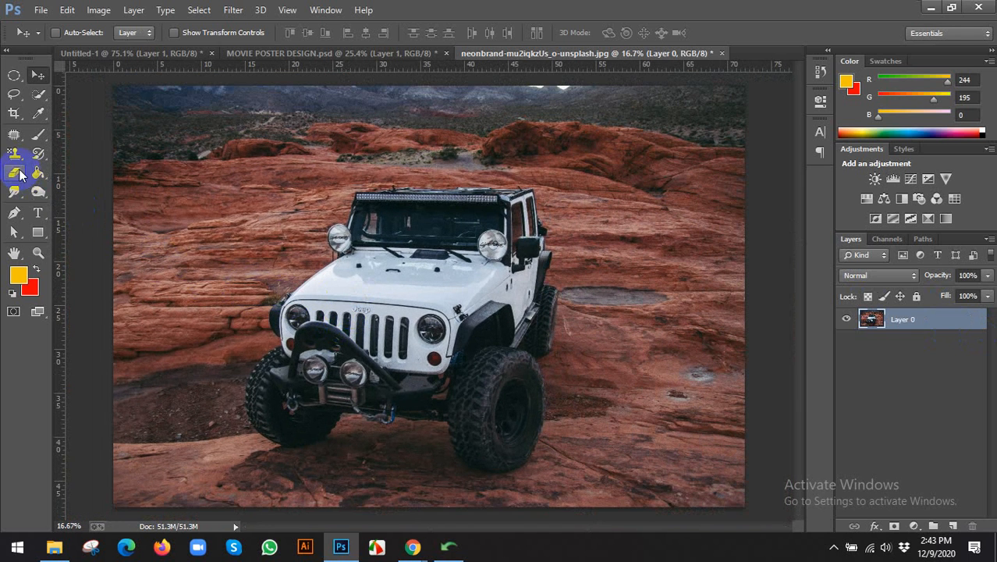
pyautogui.click(895, 526)
pyautogui.scroll(-1, 423, 378)
pyautogui.scroll(-1, 82, 238)
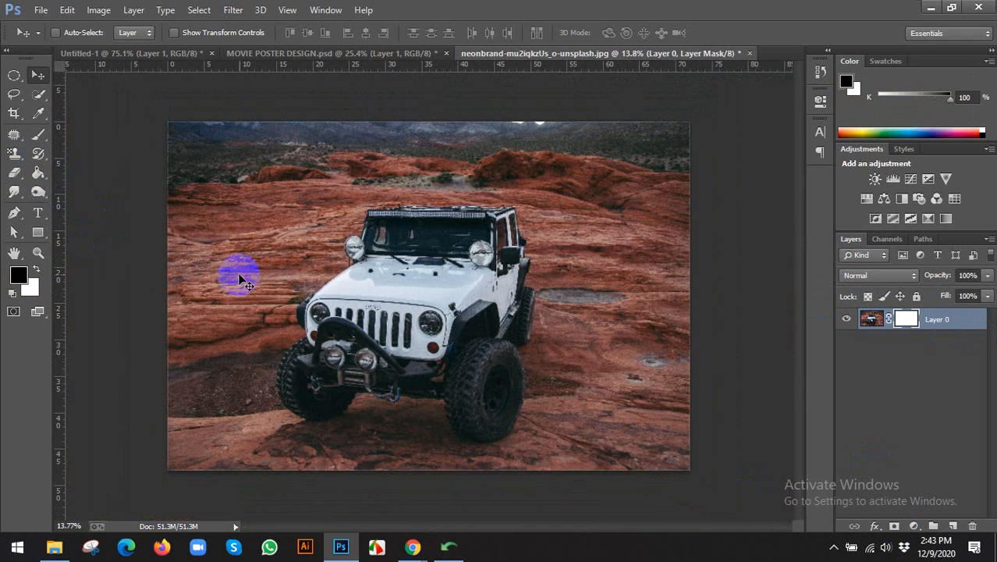
pyautogui.press('b')
pyautogui.click(74, 34)
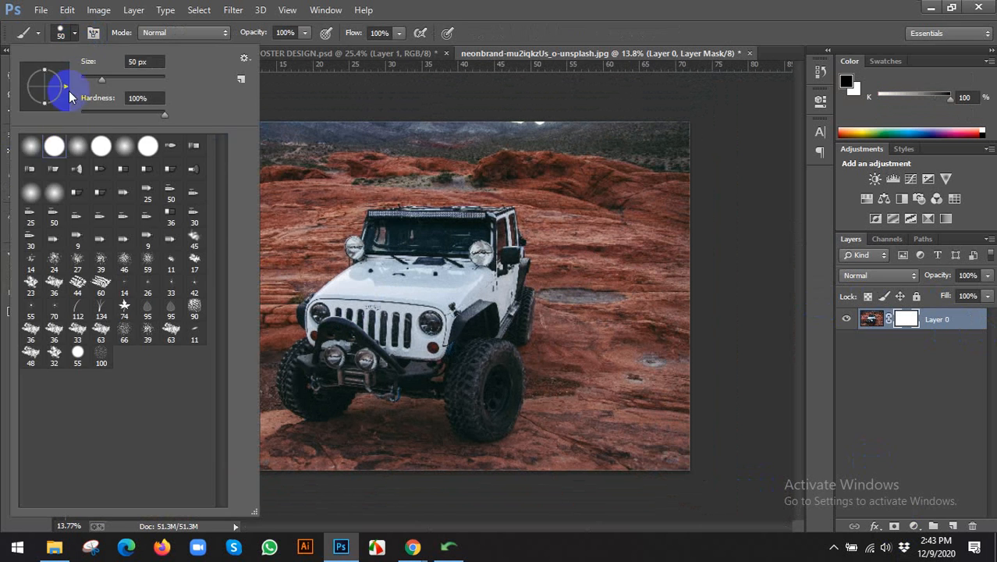
pyautogui.click(679, 31)
pyautogui.scroll(-2, 531, 267)
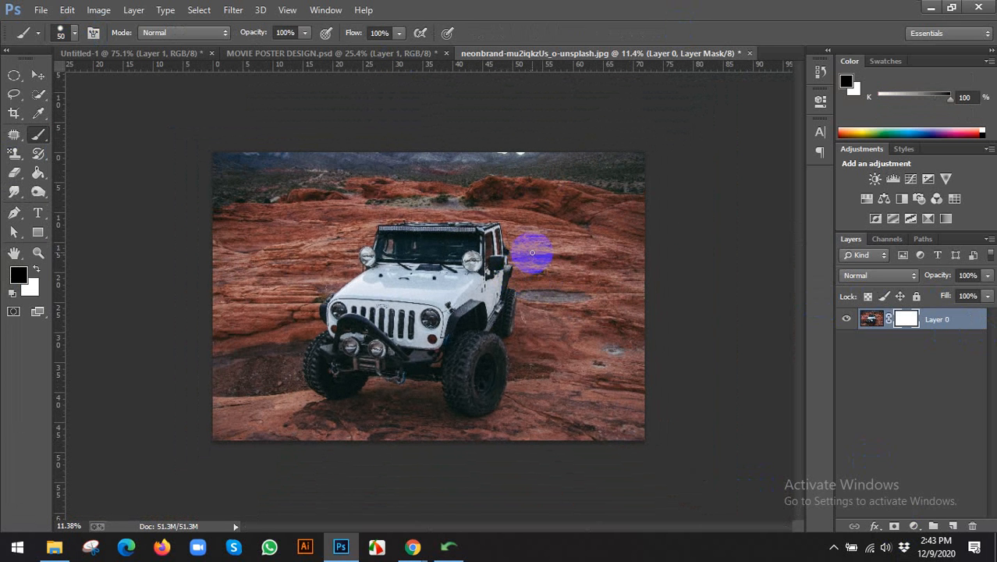
# Crop the left, right, top and bottom edges in tightly around the jeep.
pyautogui.click(13, 115)
pyautogui.moveTo(215, 293); pyautogui.dragTo(257, 291)
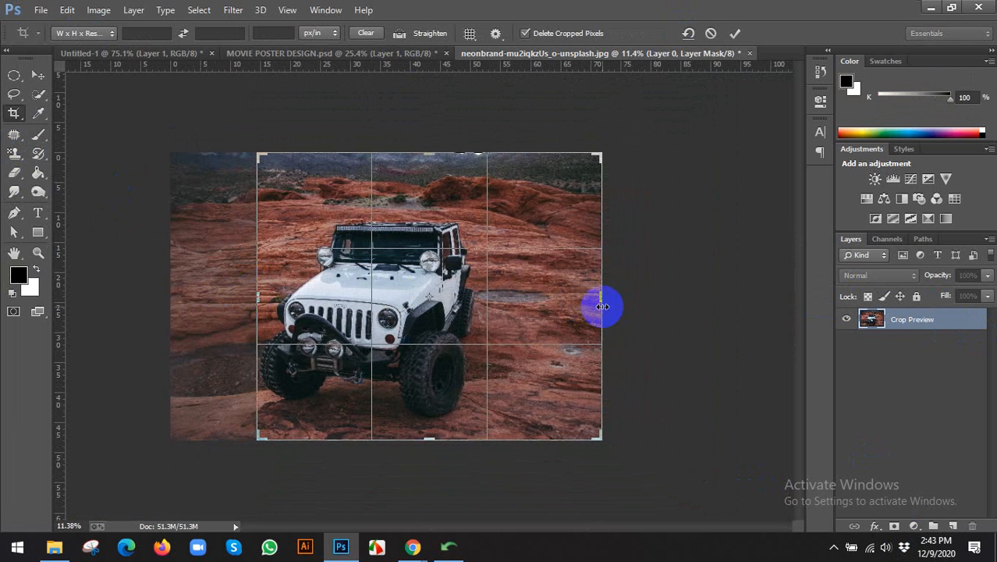
pyautogui.moveTo(602, 305); pyautogui.dragTo(542, 311)
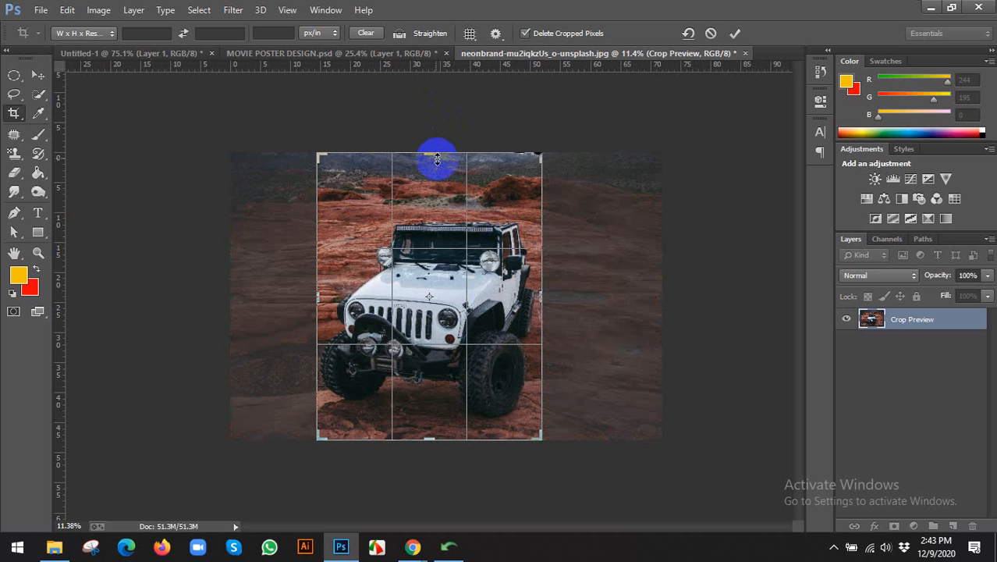
pyautogui.moveTo(438, 157); pyautogui.dragTo(439, 188)
pyautogui.moveTo(425, 404); pyautogui.dragTo(423, 397)
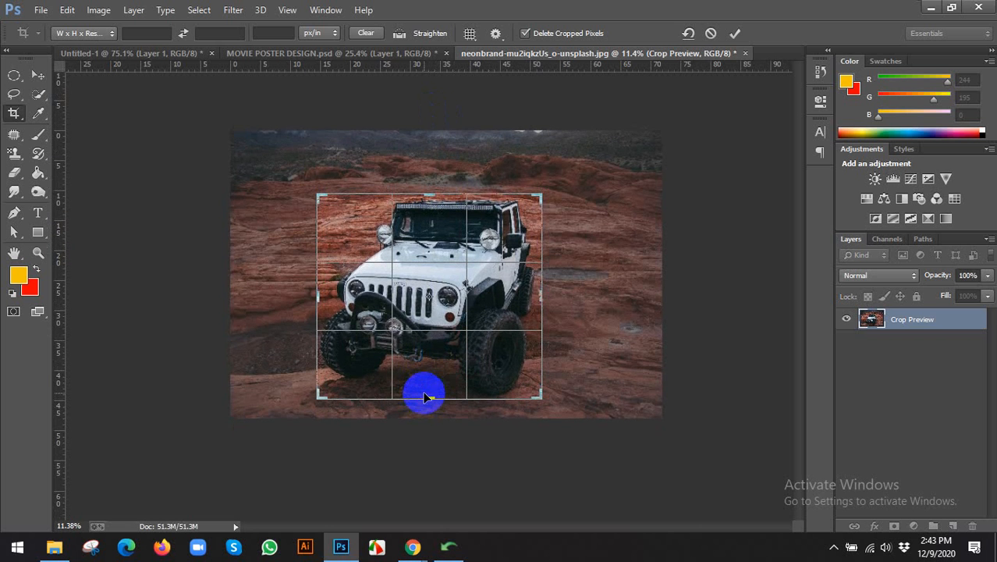
pyautogui.click(738, 32)
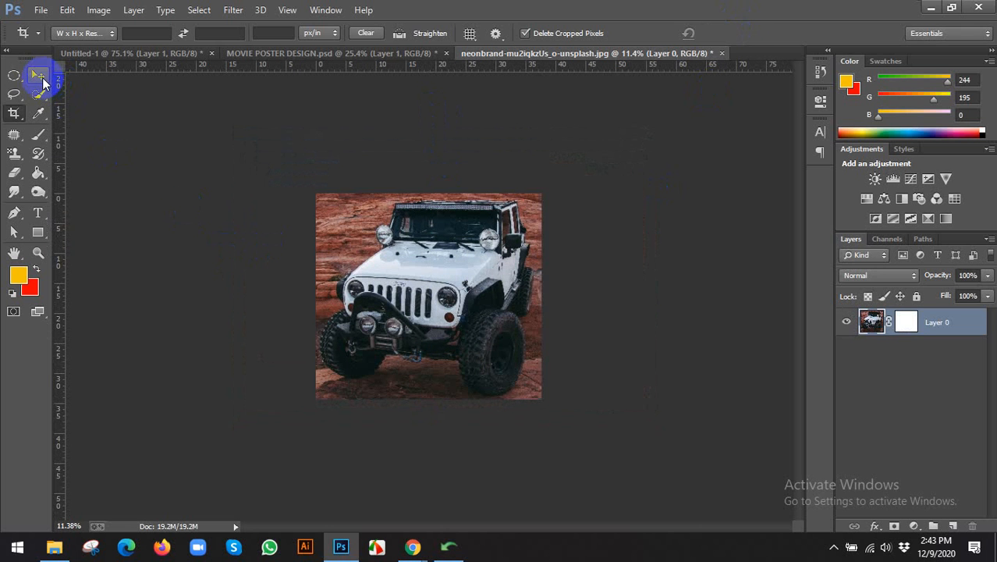
# Reset colours to black and white and paint white over the top-left corner and bottom edge.
pyautogui.press('b')
pyautogui.scroll(2, 326, 213)
pyautogui.moveTo(323, 185)
pyautogui.mouseDown()
pyautogui.moveTo(292, 253)
pyautogui.moveTo(298, 175)
pyautogui.moveTo(298, 225)
pyautogui.mouseUp()
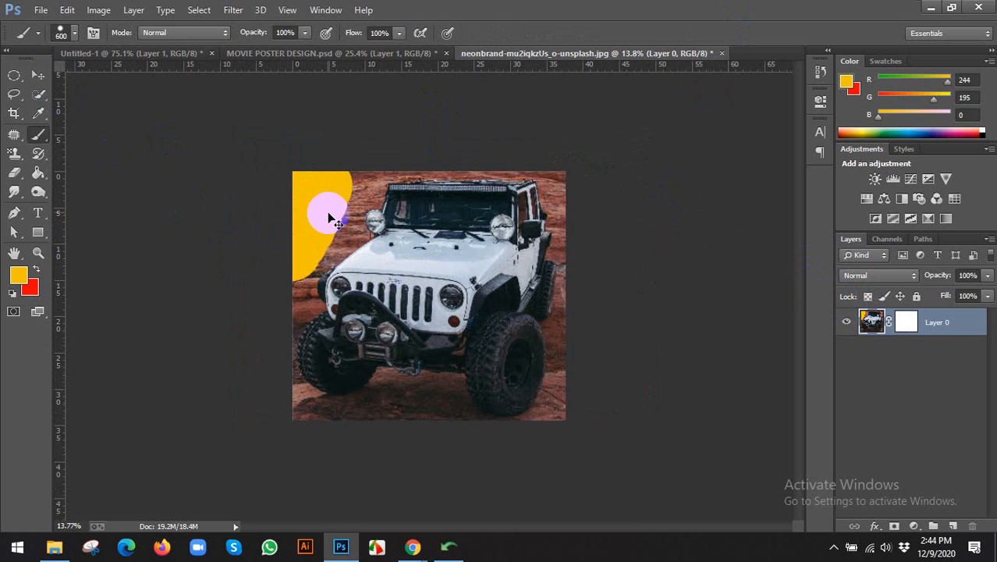
pyautogui.hotkey('ctrl', 'z')
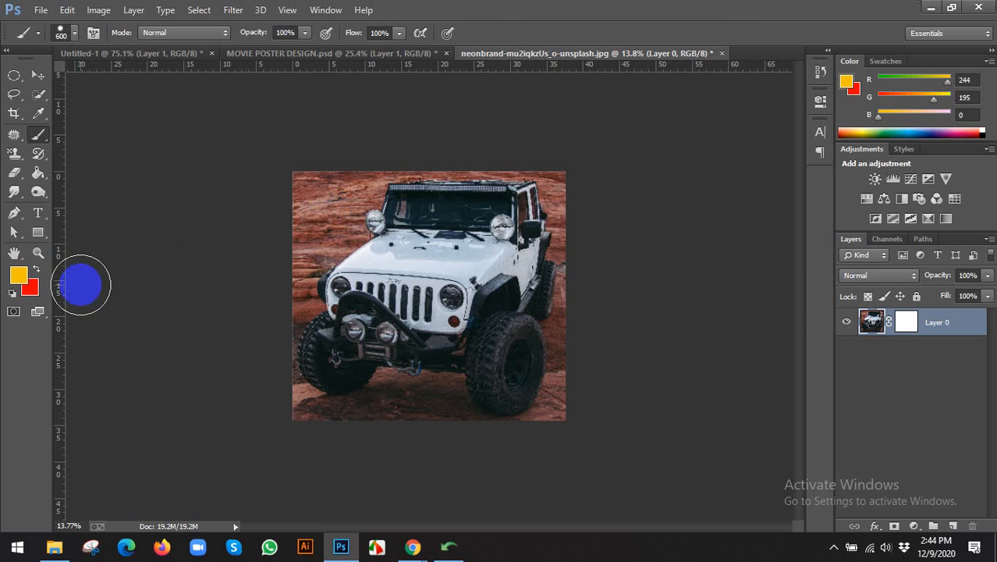
pyautogui.click(12, 293)
pyautogui.moveTo(334, 167)
pyautogui.mouseDown()
pyautogui.moveTo(323, 215)
pyautogui.moveTo(304, 182)
pyautogui.moveTo(290, 215)
pyautogui.moveTo(289, 184)
pyautogui.mouseUp()
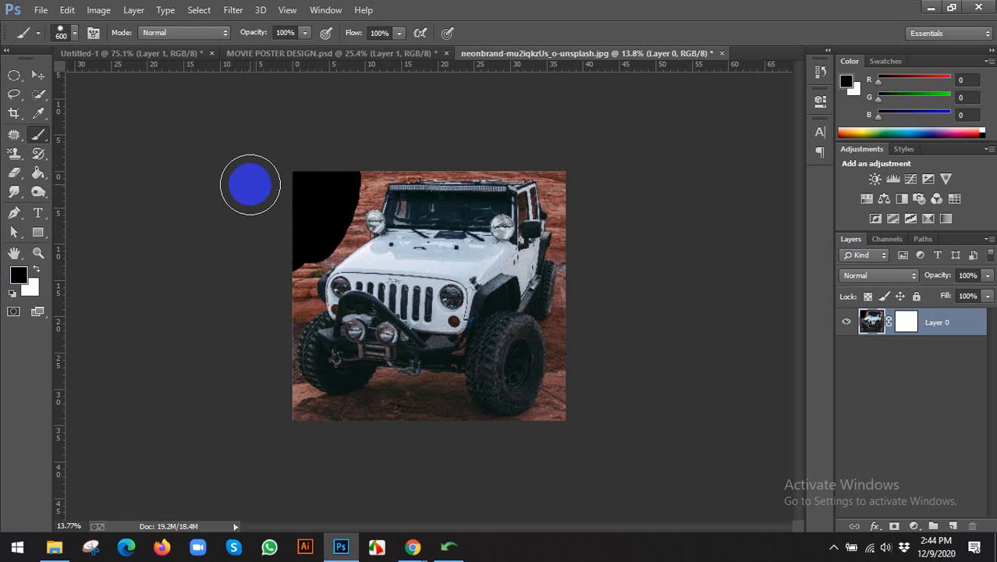
pyautogui.press('x')
pyautogui.moveTo(263, 184)
pyautogui.mouseDown()
pyautogui.moveTo(286, 236)
pyautogui.moveTo(311, 190)
pyautogui.moveTo(292, 244)
pyautogui.moveTo(321, 182)
pyautogui.moveTo(295, 241)
pyautogui.moveTo(352, 150)
pyautogui.moveTo(288, 258)
pyautogui.mouseUp()
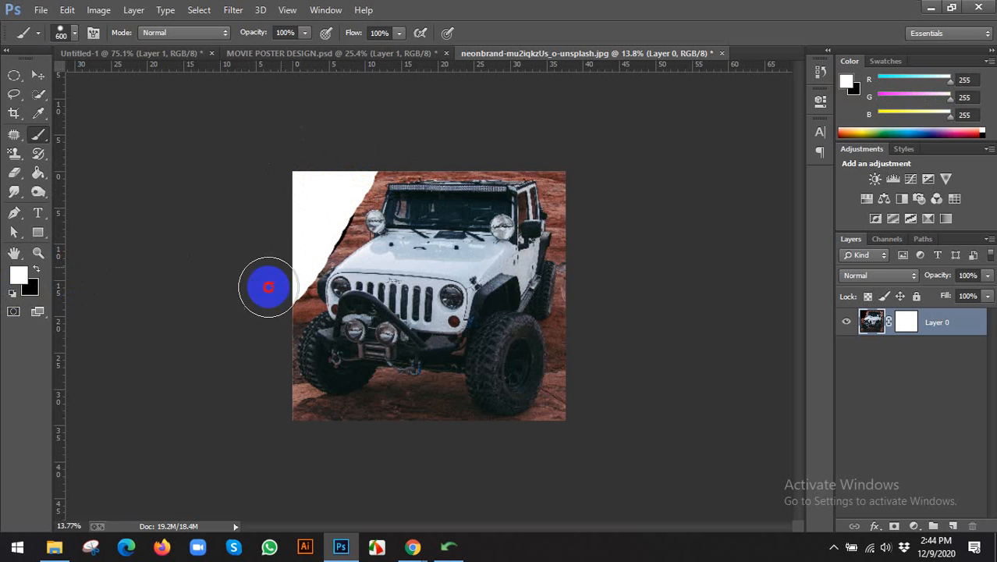
pyautogui.moveTo(276, 415)
pyautogui.mouseDown()
pyautogui.moveTo(346, 441)
pyautogui.moveTo(471, 462)
pyautogui.moveTo(398, 452)
pyautogui.moveTo(466, 447)
pyautogui.moveTo(386, 418)
pyautogui.moveTo(406, 405)
pyautogui.mouseUp()
pyautogui.click(37, 75)
pyautogui.moveTo(446, 290)
pyautogui.mouseDown()
pyautogui.moveTo(485, 328)
pyautogui.moveTo(447, 291)
pyautogui.mouseUp()
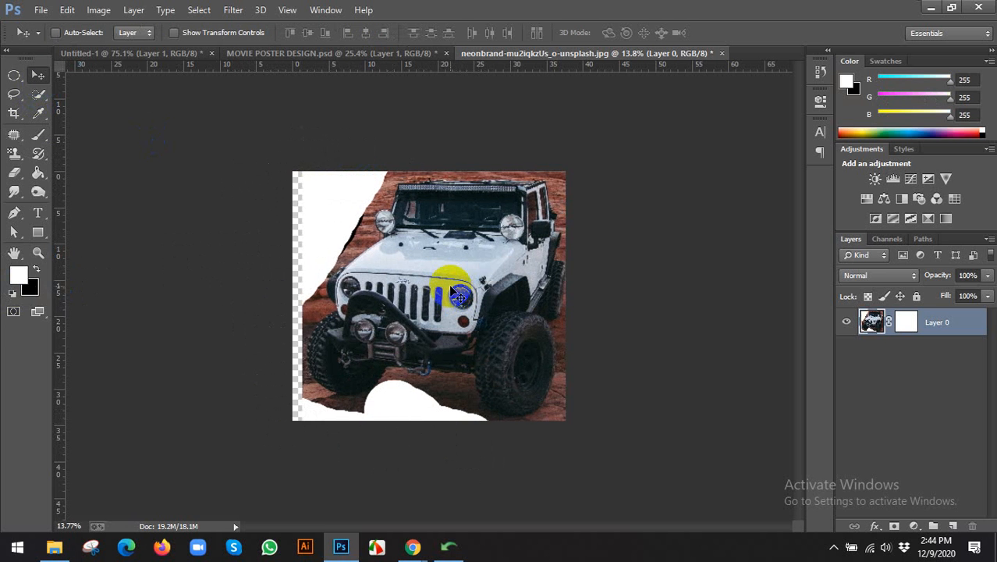
# Delete the old mask, rasterize Layer 0 and add a fresh layer mask.
pyautogui.rightClick(940, 323)
pyautogui.click(904, 353)
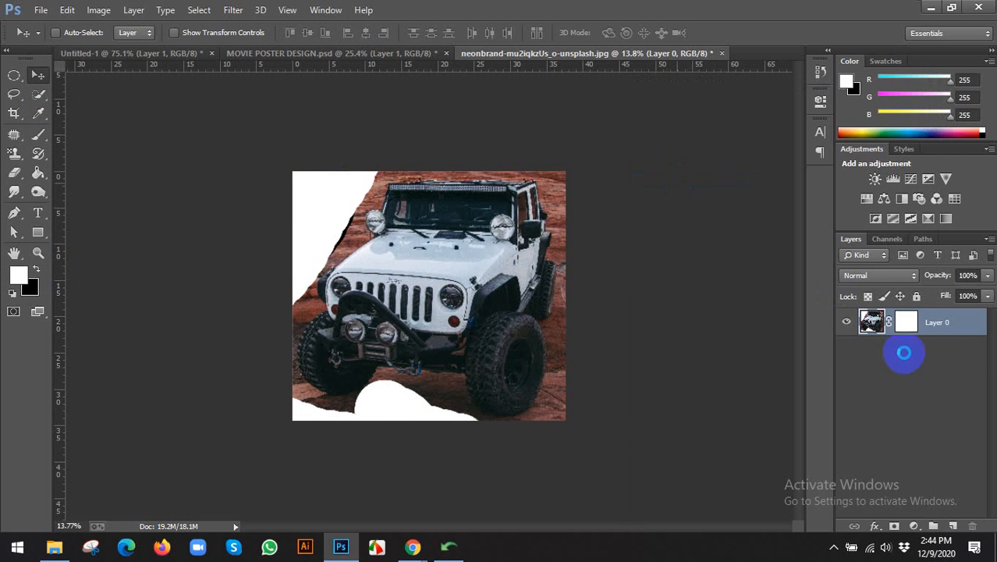
pyautogui.click(913, 325)
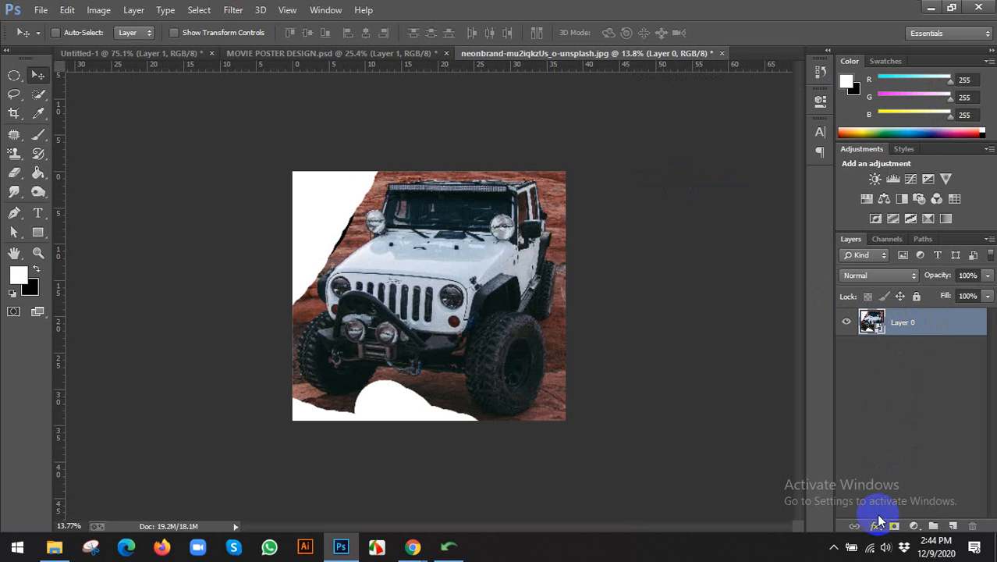
pyautogui.rightClick(920, 321)
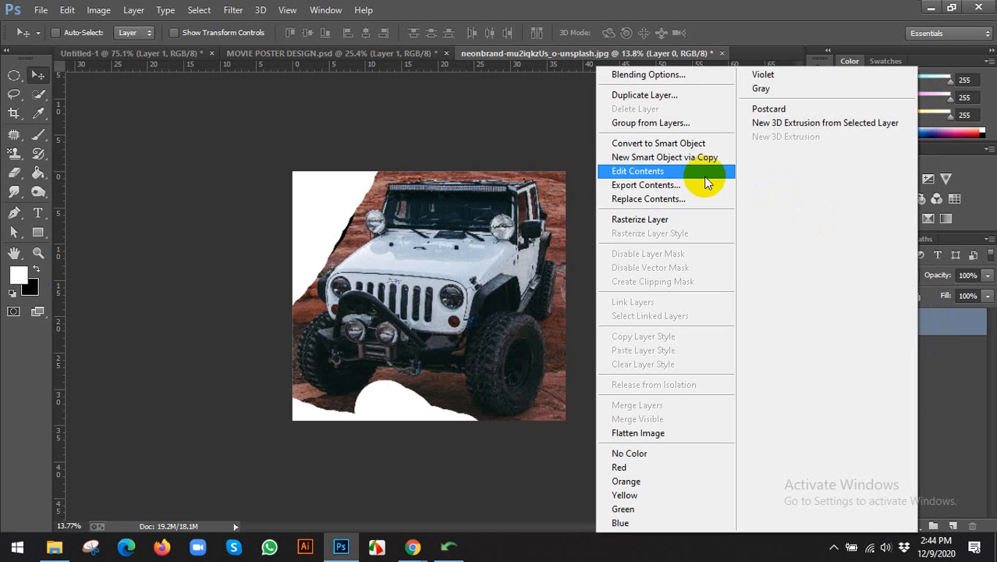
pyautogui.click(660, 219)
pyautogui.click(894, 526)
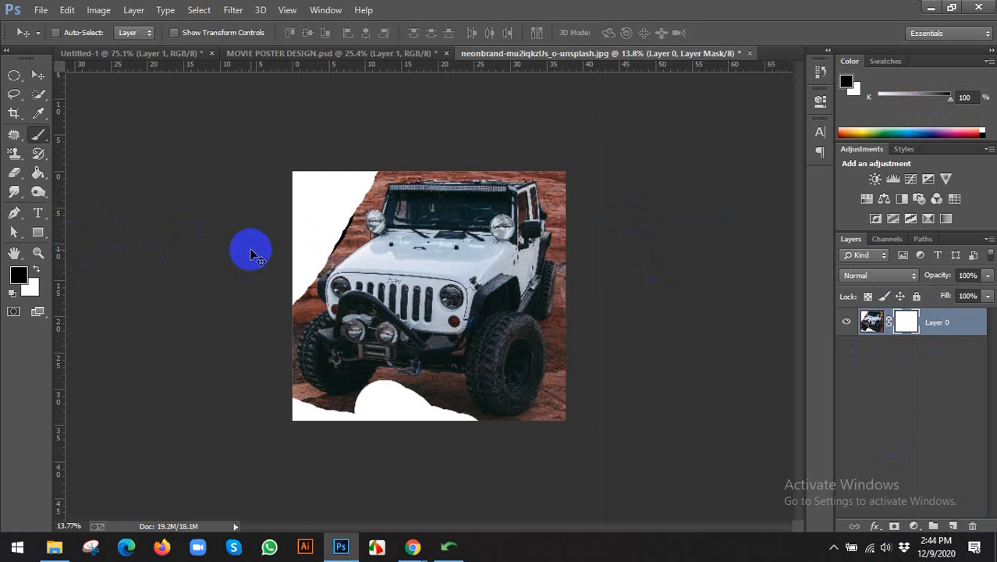
# Brush over the left strip and bottom edge on the new mask, then undo that painting.
pyautogui.press('b')
pyautogui.click(297, 201)
pyautogui.moveTo(304, 195)
pyautogui.mouseDown()
pyautogui.moveTo(301, 234)
pyautogui.moveTo(311, 184)
pyautogui.moveTo(297, 229)
pyautogui.moveTo(292, 196)
pyautogui.moveTo(274, 289)
pyautogui.mouseUp()
pyautogui.moveTo(270, 415)
pyautogui.mouseDown()
pyautogui.moveTo(431, 422)
pyautogui.moveTo(498, 448)
pyautogui.moveTo(566, 442)
pyautogui.moveTo(587, 392)
pyautogui.moveTo(568, 442)
pyautogui.moveTo(587, 201)
pyautogui.moveTo(577, 171)
pyautogui.moveTo(585, 231)
pyautogui.moveTo(577, 164)
pyautogui.moveTo(394, 167)
pyautogui.moveTo(338, 206)
pyautogui.moveTo(347, 188)
pyautogui.moveTo(286, 333)
pyautogui.moveTo(269, 312)
pyautogui.mouseUp()
pyautogui.hotkey('ctrl', 'z')
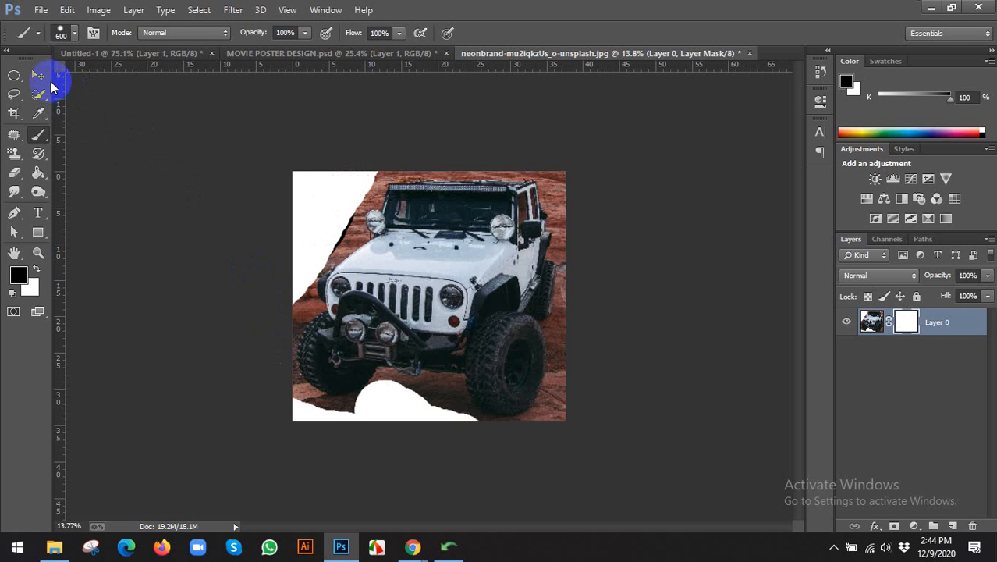
pyautogui.click(41, 77)
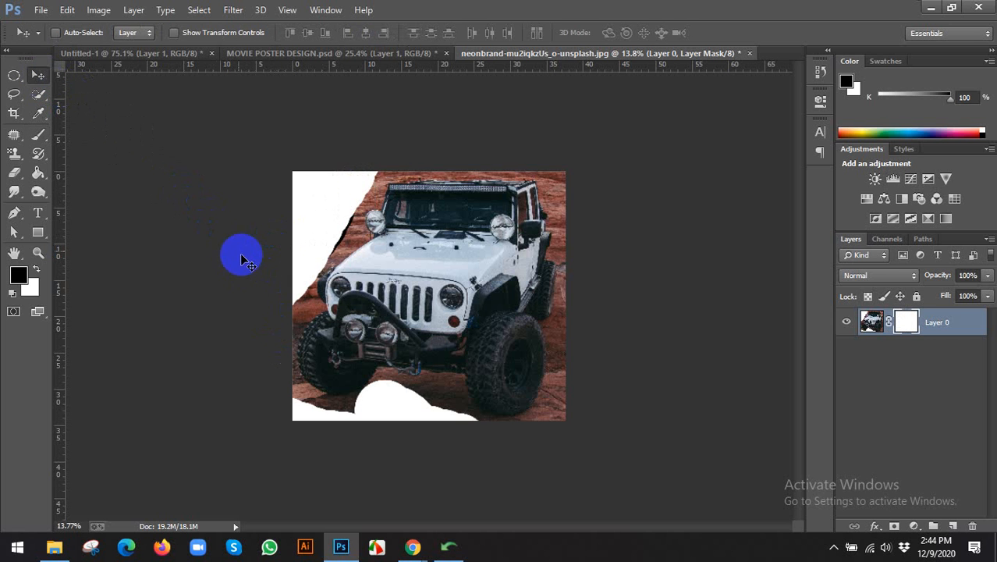
pyautogui.click(48, 102)
pyautogui.click(100, 108)
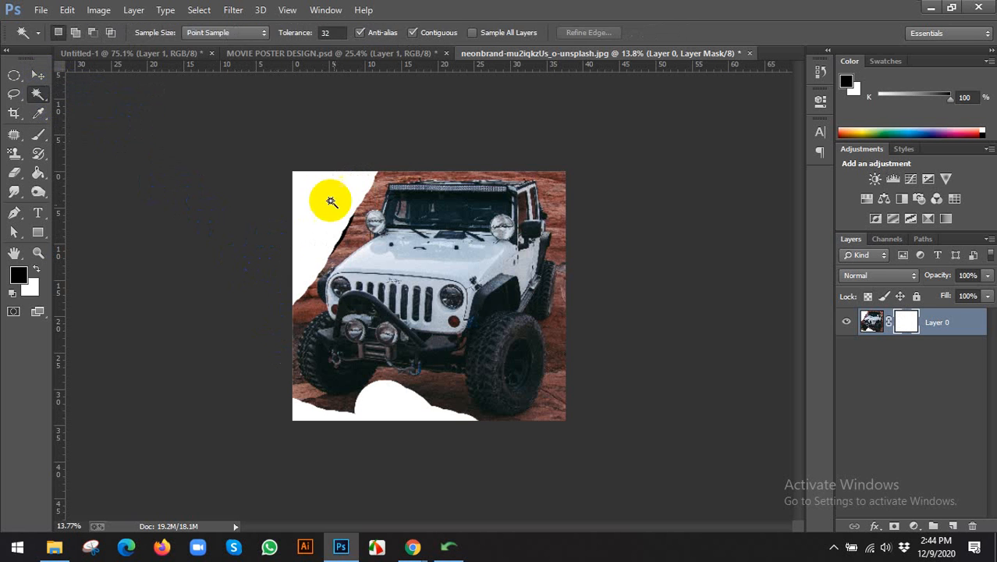
# Target Layer 0's image thumbnail and Quick-Select part of the jeep's hood with an enlarged brush.
pyautogui.click(39, 94)
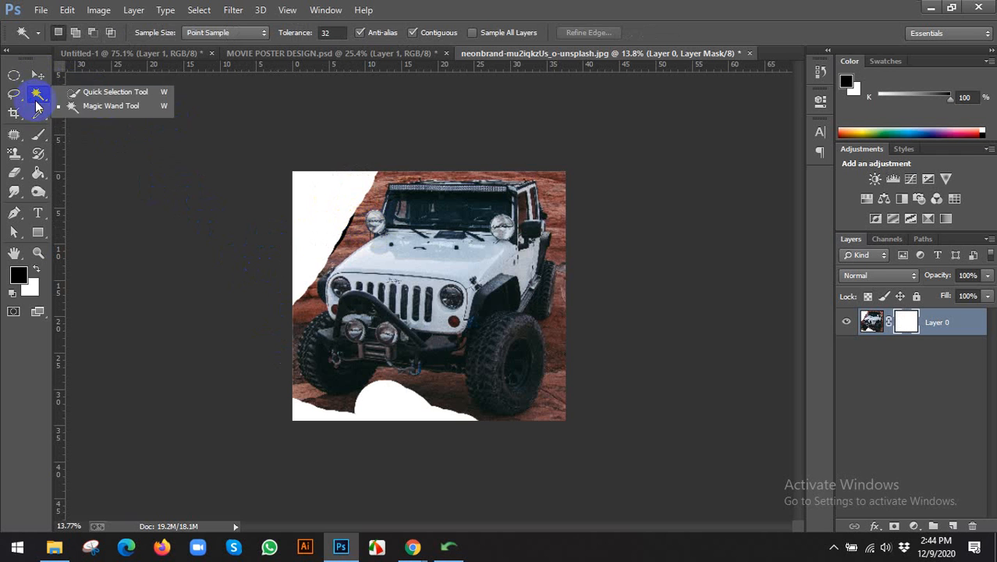
pyautogui.click(78, 92)
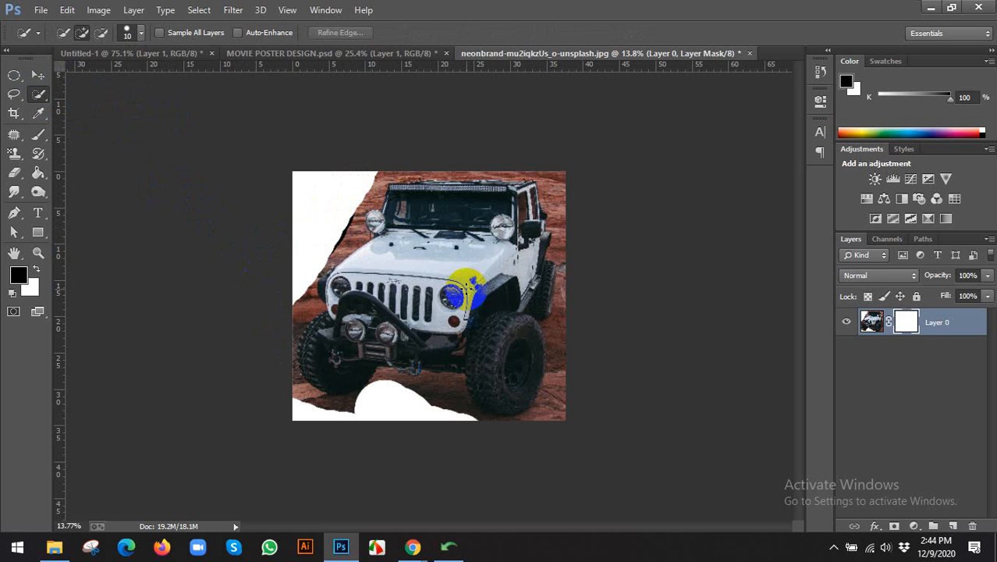
pyautogui.click(872, 321)
pyautogui.press('x')
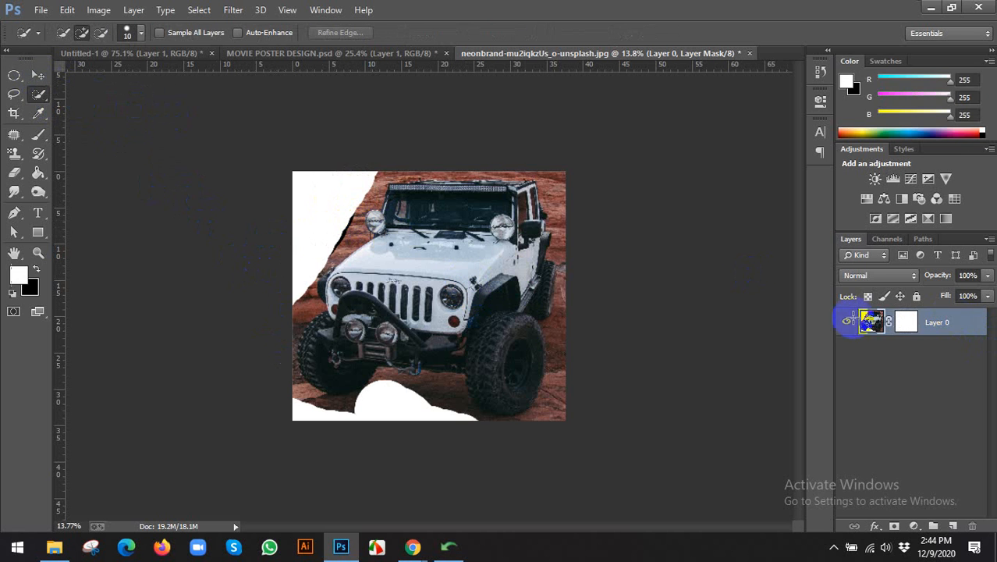
pyautogui.press(']')
pyautogui.press(']')
pyautogui.press(']')
pyautogui.press(']')
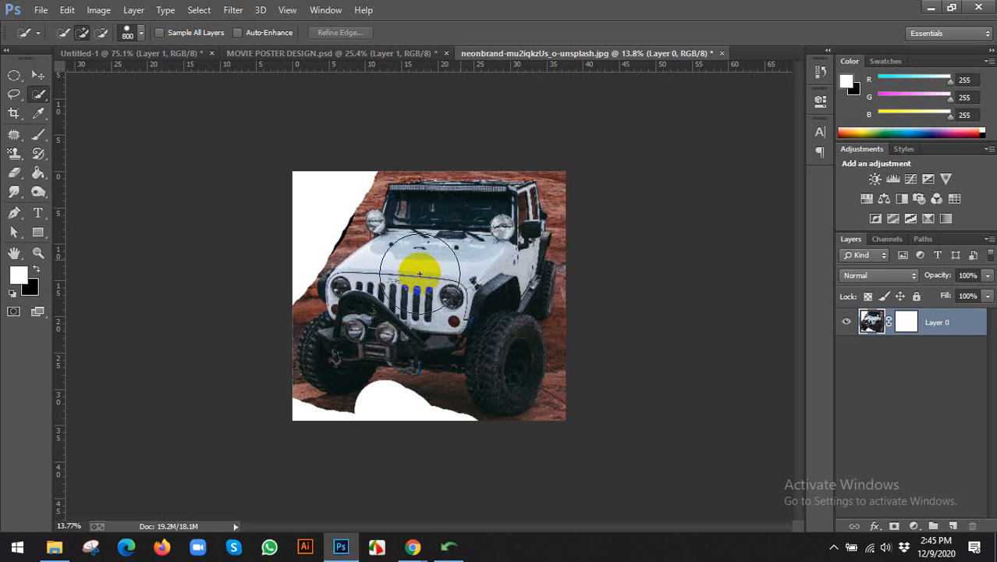
pyautogui.click(474, 250)
pyautogui.press('v')
pyautogui.scroll(-1, 403, 281)
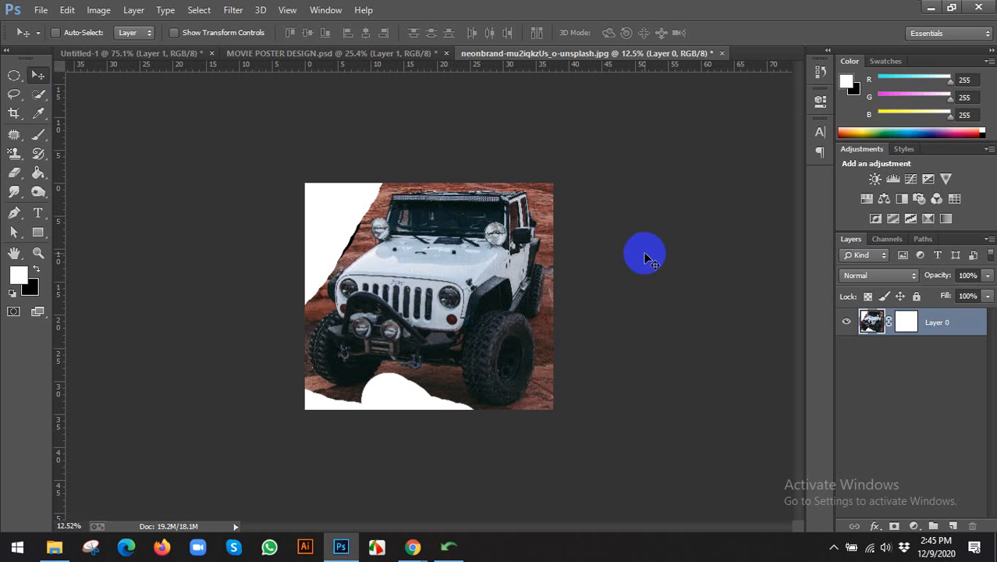
# Bring the jeep into MOVIE POSTER DESIGN.psd as a smart object, scaled to about 17% on the lower half.
pyautogui.rightClick(927, 323)
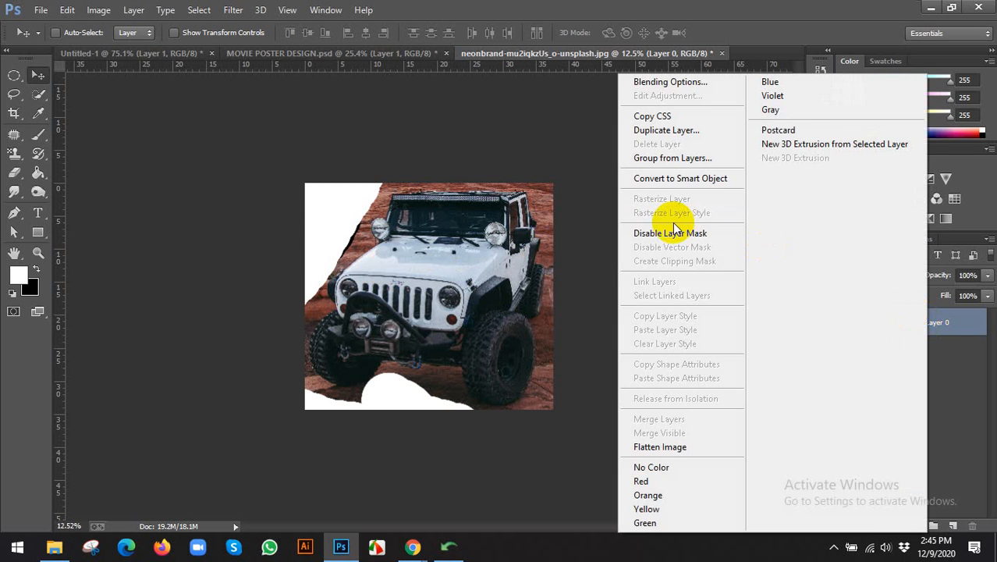
pyautogui.click(655, 180)
pyautogui.rightClick(923, 323)
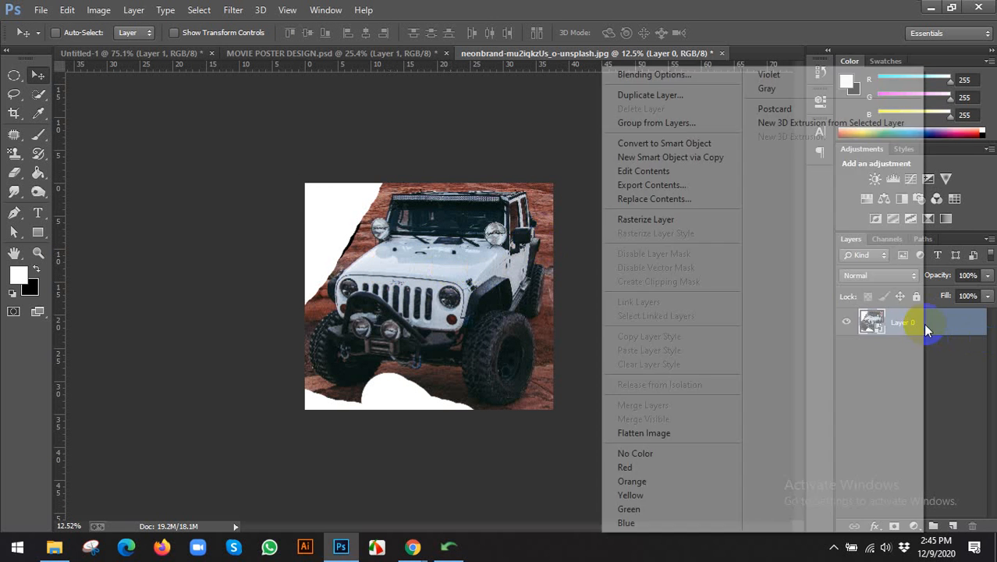
pyautogui.click(451, 256)
pyautogui.moveTo(451, 256); pyautogui.dragTo(423, 234)
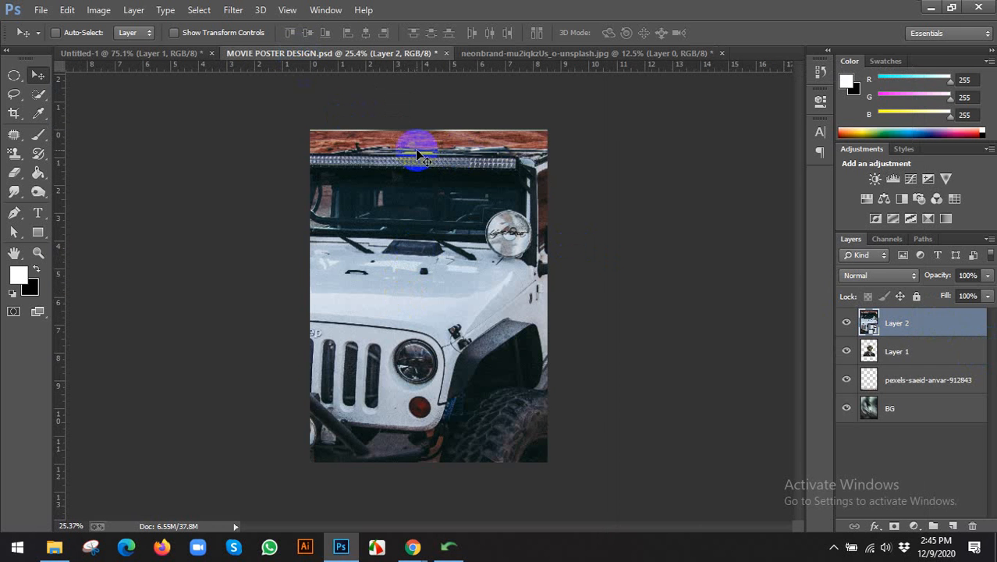
pyautogui.hotkey('ctrl', 't')
pyautogui.hotkey('ctrl', '0')
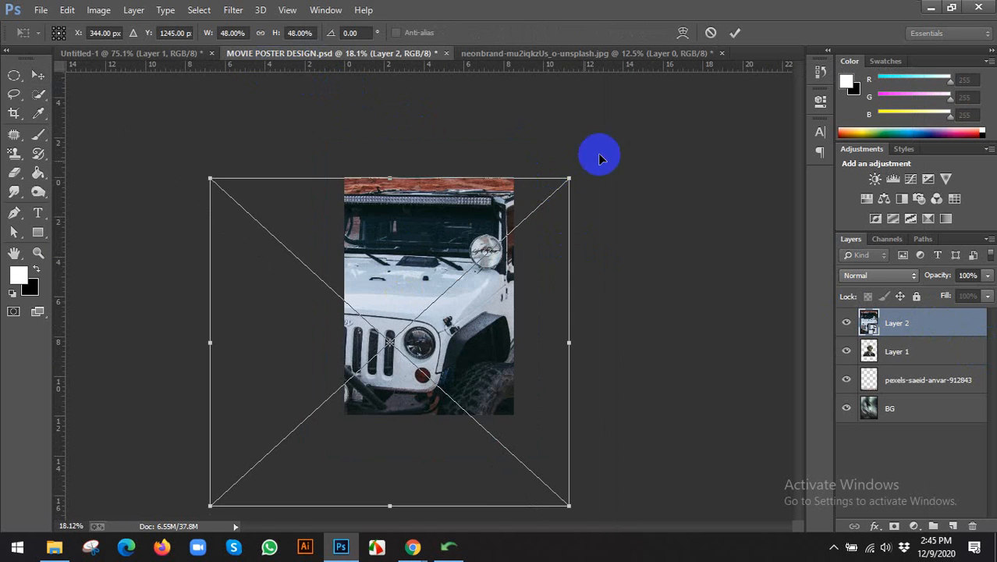
pyautogui.moveTo(570, 499); pyautogui.dragTo(452, 400)
pyautogui.moveTo(426, 348); pyautogui.dragTo(468, 352)
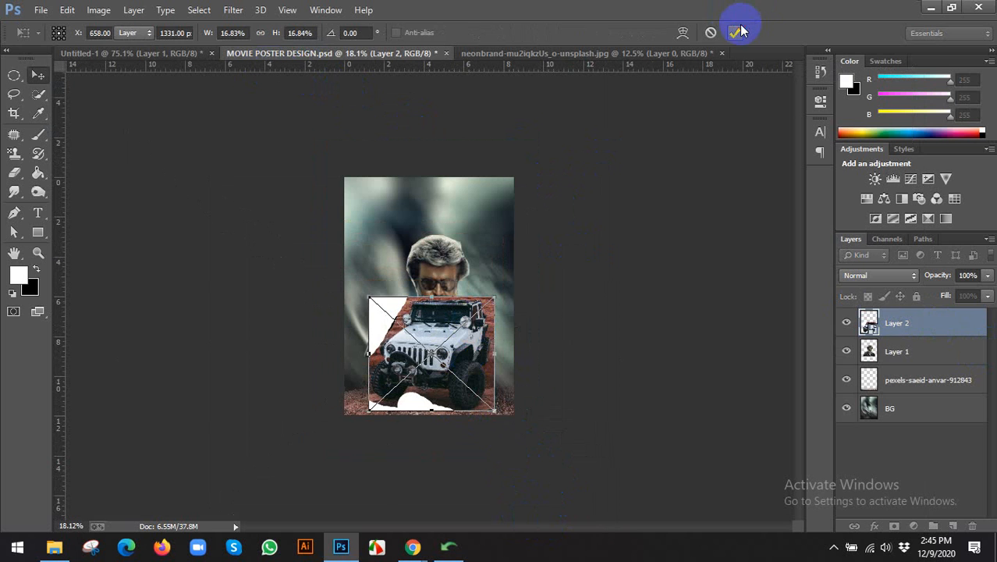
pyautogui.click(736, 32)
# Move the jeep layer below the portrait and rasterize it.
pyautogui.hotkey('ctrl', '[')
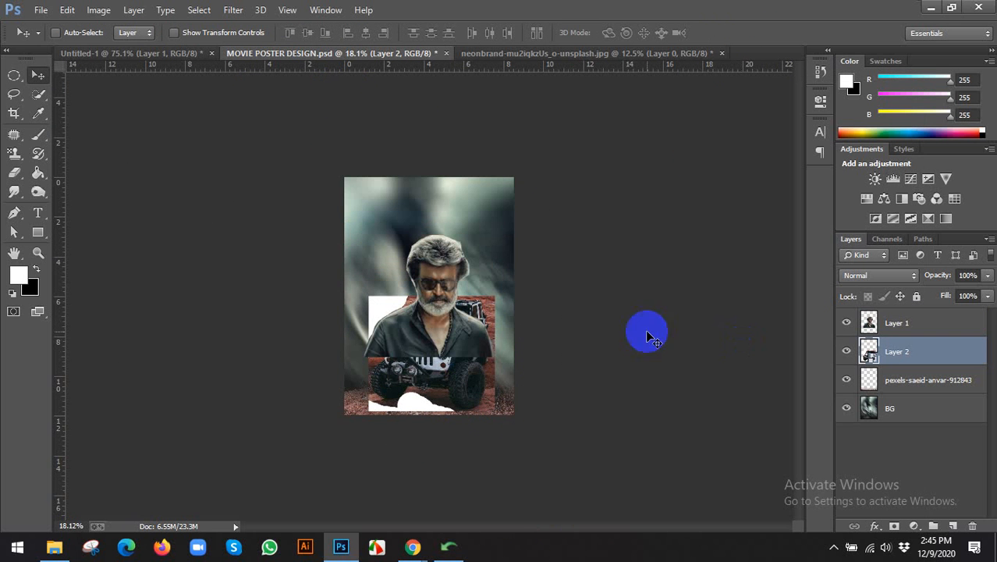
pyautogui.scroll(2, 423, 301)
pyautogui.click(847, 322)
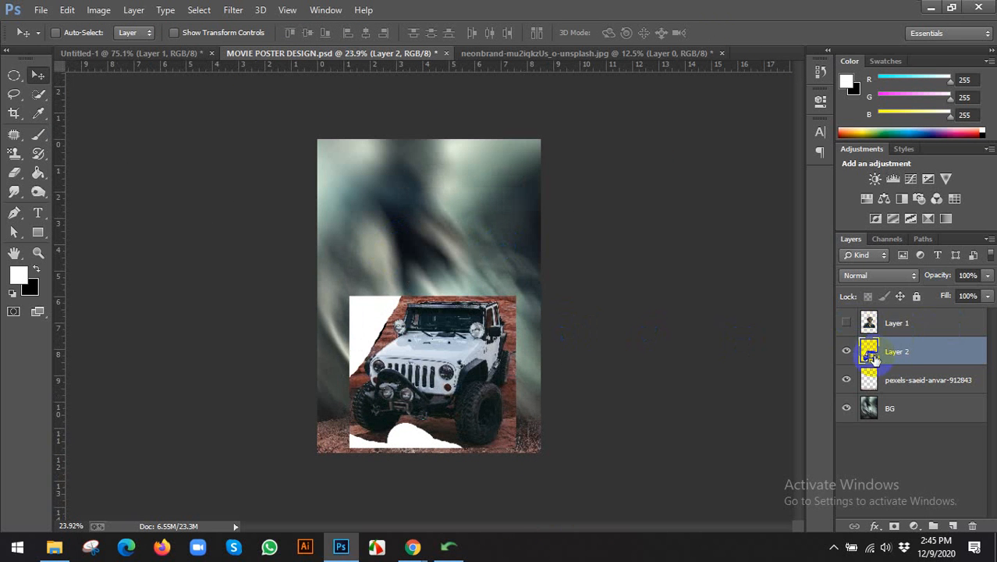
pyautogui.rightClick(894, 358)
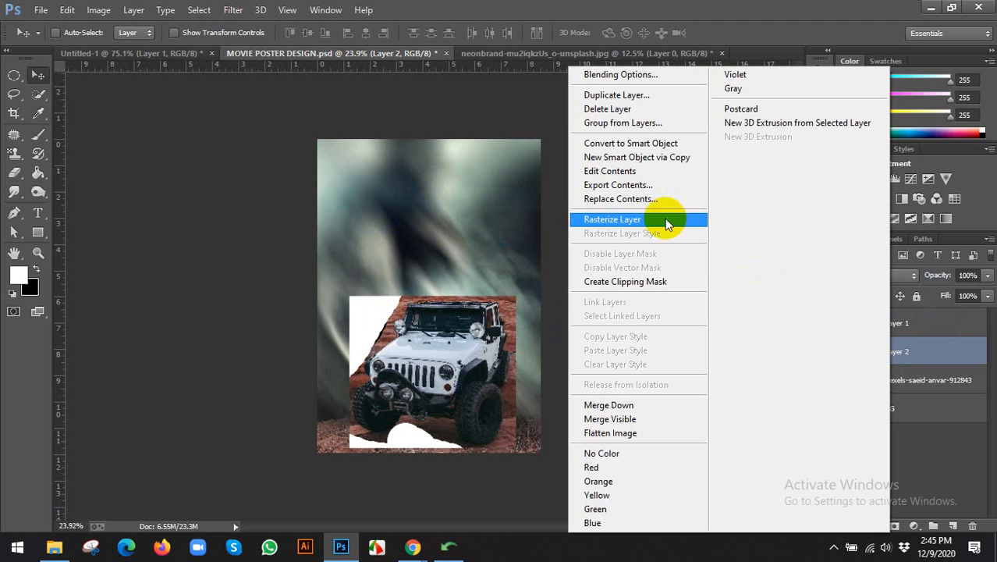
pyautogui.click(598, 218)
pyautogui.scroll(1, 411, 334)
pyautogui.scroll(2, 411, 334)
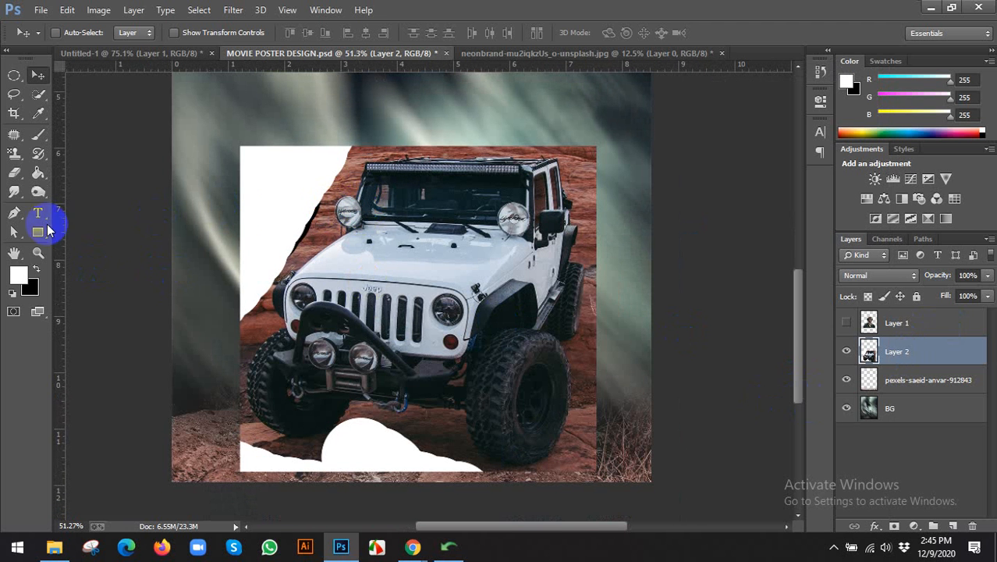
# Erase the white torn strips and rock edges along the jeep's top and left side with a round eraser.
pyautogui.click(13, 174)
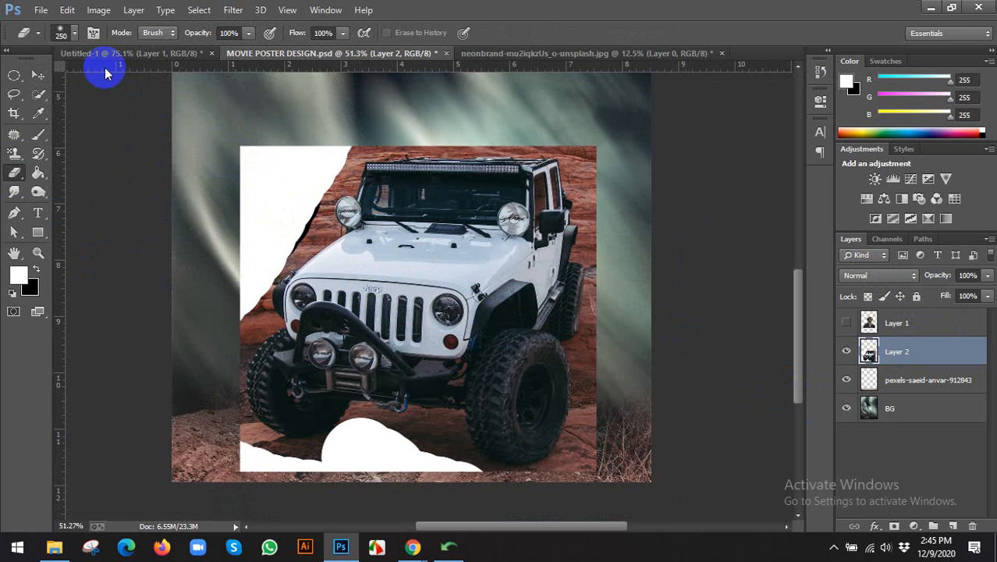
pyautogui.click(73, 33)
pyautogui.click(55, 156)
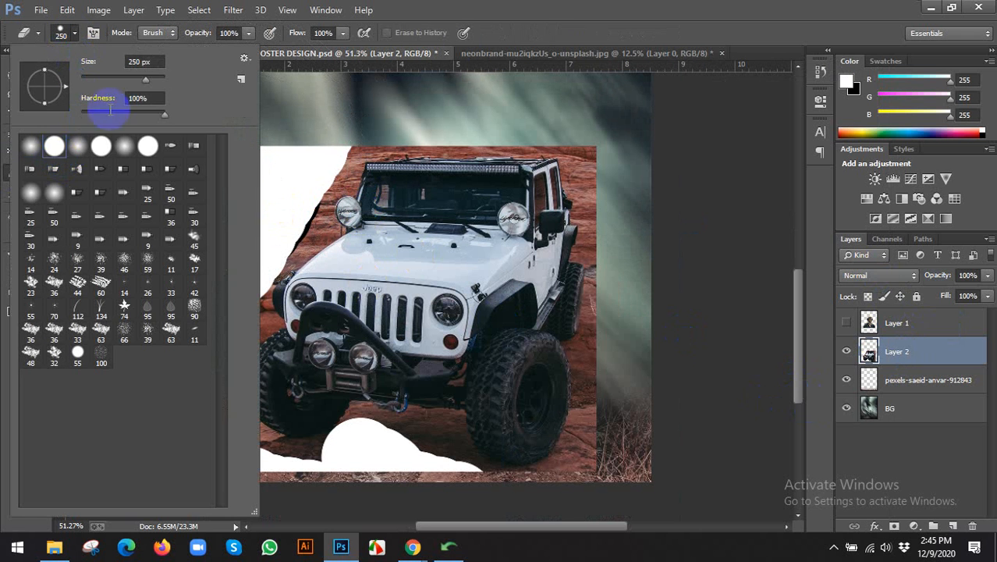
pyautogui.click(534, 31)
pyautogui.moveTo(282, 151)
pyautogui.mouseDown()
pyautogui.moveTo(210, 439)
pyautogui.moveTo(377, 501)
pyautogui.moveTo(422, 492)
pyautogui.moveTo(259, 482)
pyautogui.moveTo(375, 470)
pyautogui.moveTo(364, 462)
pyautogui.moveTo(394, 447)
pyautogui.moveTo(534, 496)
pyautogui.moveTo(584, 476)
pyautogui.moveTo(593, 451)
pyautogui.moveTo(619, 306)
pyautogui.moveTo(578, 129)
pyautogui.mouseUp()
pyautogui.press('[')
pyautogui.press('[')
pyautogui.press('[')
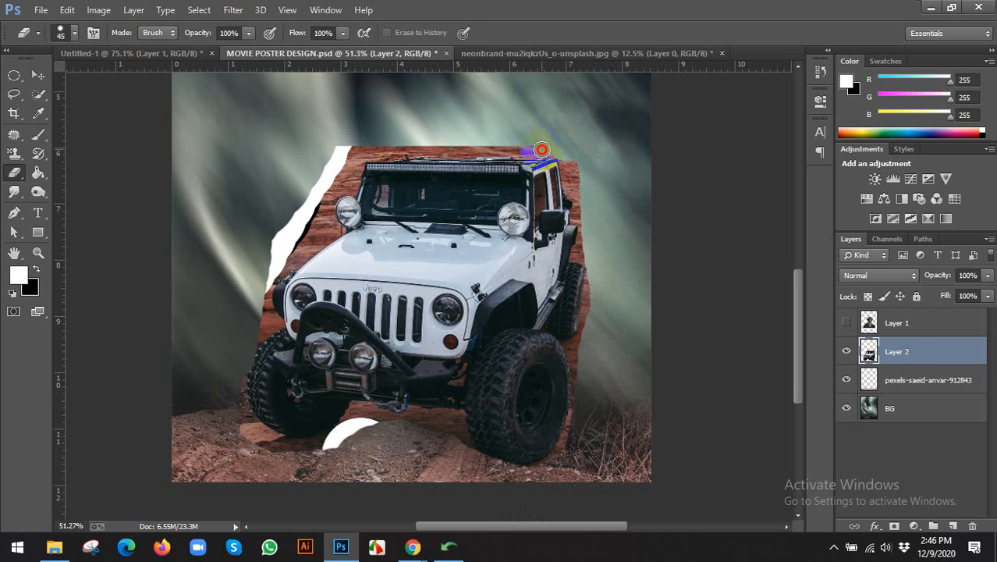
pyautogui.moveTo(500, 148)
pyautogui.mouseDown()
pyautogui.moveTo(342, 145)
pyautogui.moveTo(291, 240)
pyautogui.moveTo(311, 191)
pyautogui.mouseUp()
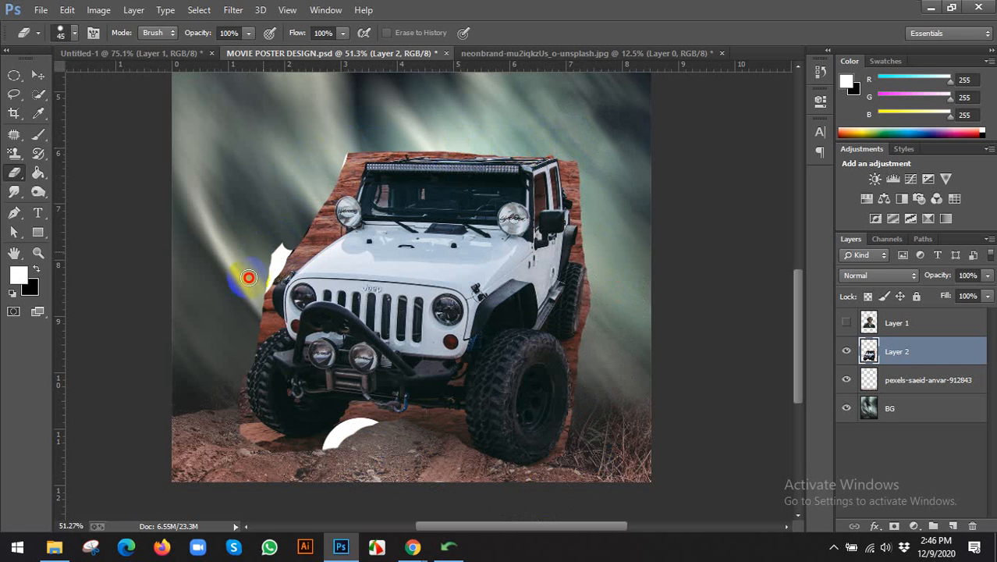
pyautogui.moveTo(250, 276)
pyautogui.mouseDown()
pyautogui.moveTo(290, 229)
pyautogui.moveTo(262, 278)
pyautogui.moveTo(236, 400)
pyautogui.moveTo(243, 431)
pyautogui.moveTo(260, 444)
pyautogui.moveTo(313, 461)
pyautogui.moveTo(326, 451)
pyautogui.moveTo(251, 429)
pyautogui.moveTo(328, 454)
pyautogui.moveTo(374, 416)
pyautogui.moveTo(444, 424)
pyautogui.moveTo(462, 446)
pyautogui.moveTo(581, 345)
pyautogui.moveTo(580, 400)
pyautogui.moveTo(552, 466)
pyautogui.mouseUp()
pyautogui.moveTo(243, 316); pyautogui.dragTo(268, 326)
pyautogui.moveTo(268, 270)
pyautogui.mouseDown()
pyautogui.moveTo(326, 229)
pyautogui.moveTo(359, 141)
pyautogui.moveTo(310, 202)
pyautogui.moveTo(303, 225)
pyautogui.moveTo(328, 206)
pyautogui.moveTo(316, 239)
pyautogui.mouseUp()
# Erase the remaining rock above the roof, down the right side and around the bumper and front tyre.
pyautogui.click(37, 32)
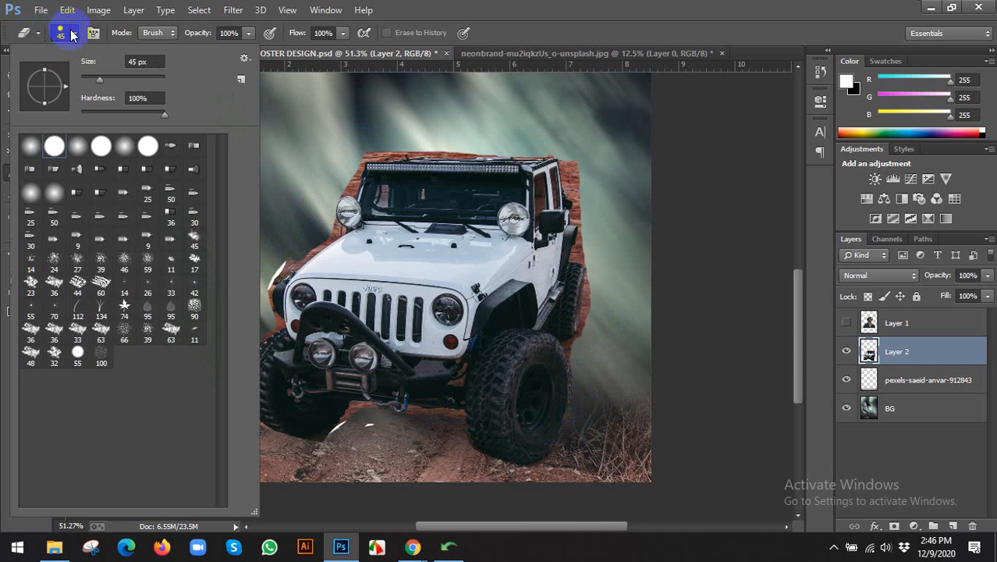
pyautogui.click(513, 67)
pyautogui.press(']')
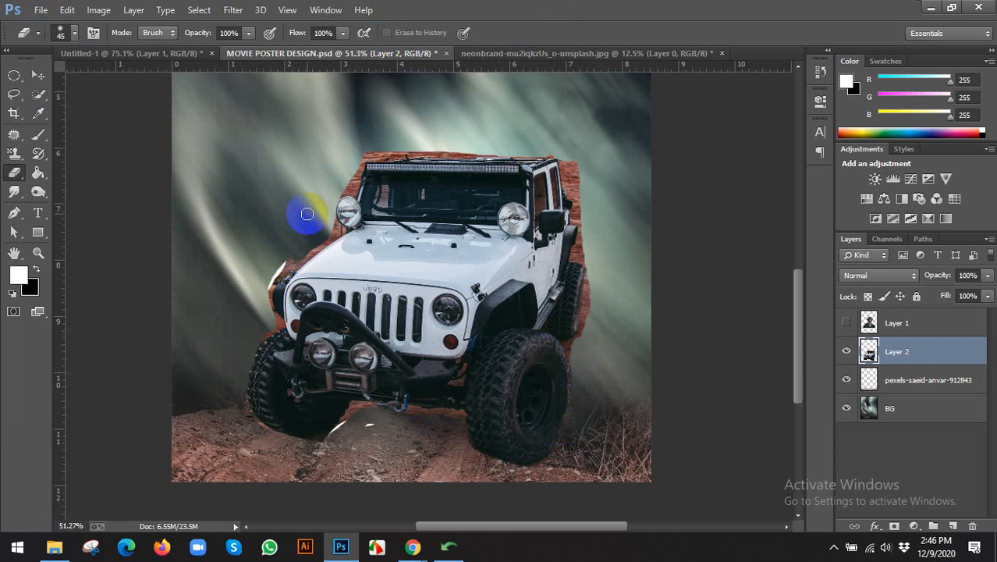
pyautogui.scroll(-2, 307, 214)
pyautogui.moveTo(344, 152)
pyautogui.mouseDown()
pyautogui.moveTo(444, 114)
pyautogui.moveTo(385, 125)
pyautogui.moveTo(599, 140)
pyautogui.moveTo(534, 153)
pyautogui.moveTo(568, 310)
pyautogui.moveTo(554, 235)
pyautogui.moveTo(559, 262)
pyautogui.mouseUp()
pyautogui.press('[')
pyautogui.press('[')
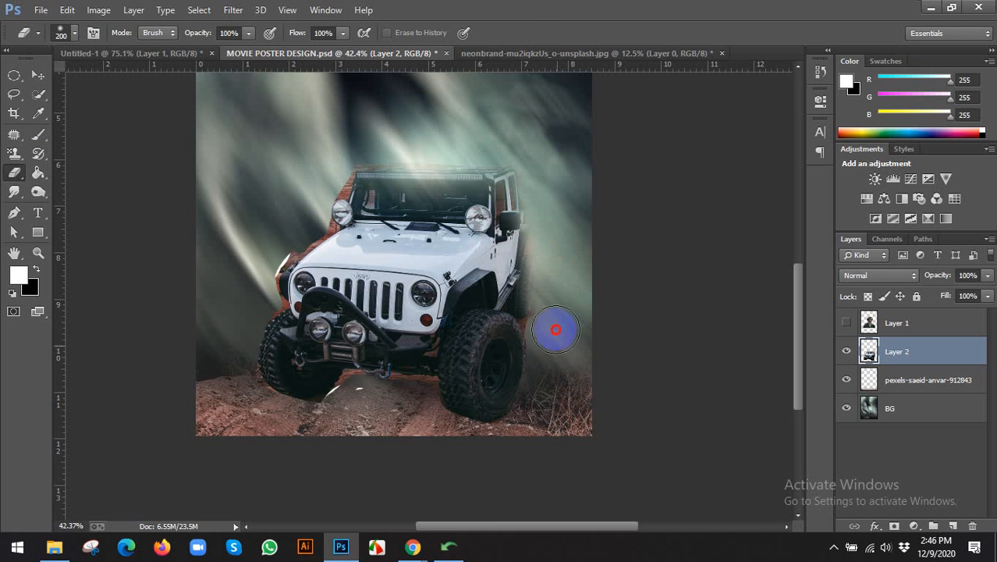
pyautogui.moveTo(556, 330)
pyautogui.mouseDown()
pyautogui.moveTo(540, 448)
pyautogui.moveTo(513, 445)
pyautogui.moveTo(550, 377)
pyautogui.moveTo(497, 432)
pyautogui.moveTo(479, 429)
pyautogui.moveTo(431, 382)
pyautogui.moveTo(284, 407)
pyautogui.moveTo(260, 396)
pyautogui.moveTo(246, 317)
pyautogui.moveTo(260, 279)
pyautogui.moveTo(262, 296)
pyautogui.moveTo(256, 302)
pyautogui.moveTo(269, 249)
pyautogui.moveTo(295, 219)
pyautogui.moveTo(271, 267)
pyautogui.moveTo(365, 147)
pyautogui.moveTo(439, 135)
pyautogui.mouseUp()
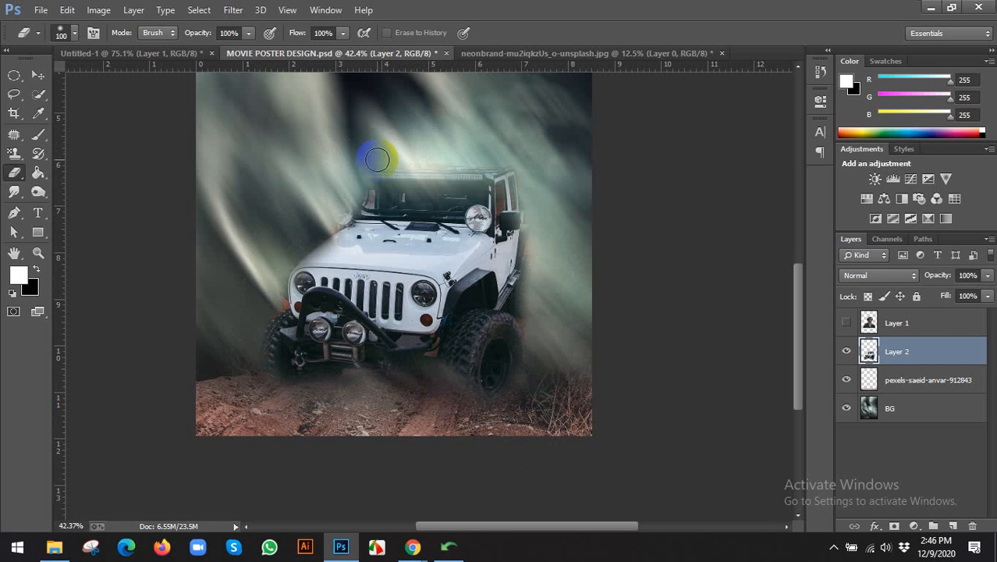
pyautogui.moveTo(377, 159)
pyautogui.mouseDown()
pyautogui.moveTo(476, 157)
pyautogui.moveTo(364, 161)
pyautogui.moveTo(495, 186)
pyautogui.mouseUp()
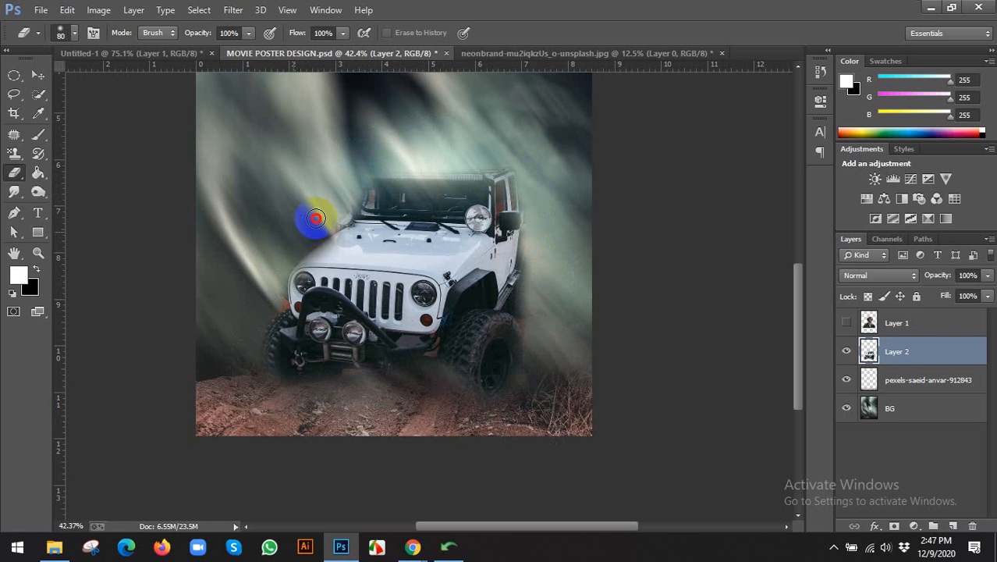
pyautogui.moveTo(316, 219); pyautogui.dragTo(289, 258)
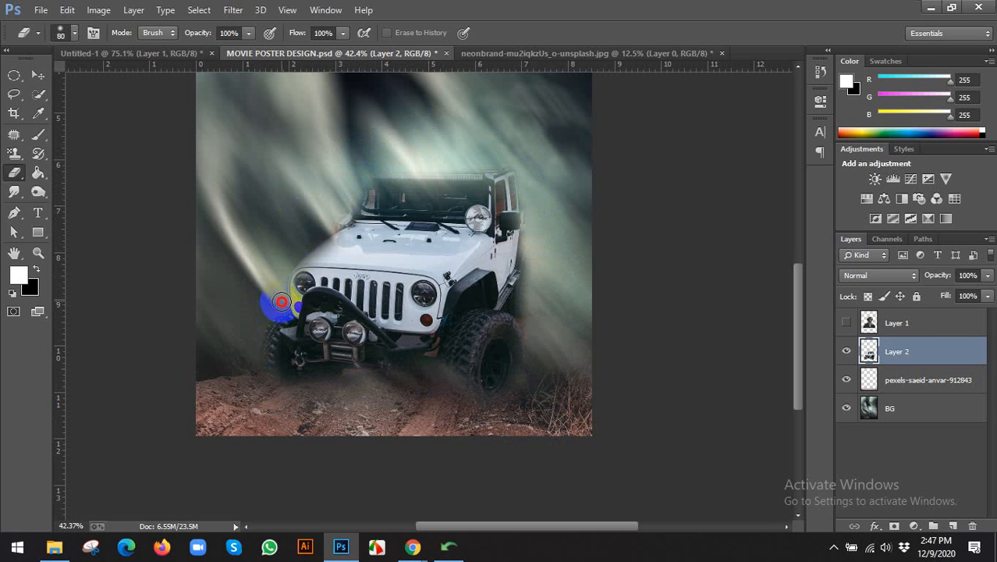
pyautogui.moveTo(282, 301)
pyautogui.mouseDown()
pyautogui.moveTo(235, 342)
pyautogui.moveTo(434, 354)
pyautogui.moveTo(349, 382)
pyautogui.moveTo(301, 364)
pyautogui.moveTo(373, 375)
pyautogui.moveTo(344, 378)
pyautogui.moveTo(381, 401)
pyautogui.moveTo(581, 430)
pyautogui.moveTo(343, 391)
pyautogui.moveTo(414, 392)
pyautogui.moveTo(352, 383)
pyautogui.mouseUp()
pyautogui.press(']')
pyautogui.press(']')
pyautogui.press(']')
pyautogui.press(']')
pyautogui.press(']')
pyautogui.press(']')
pyautogui.press(']')
pyautogui.press(']')
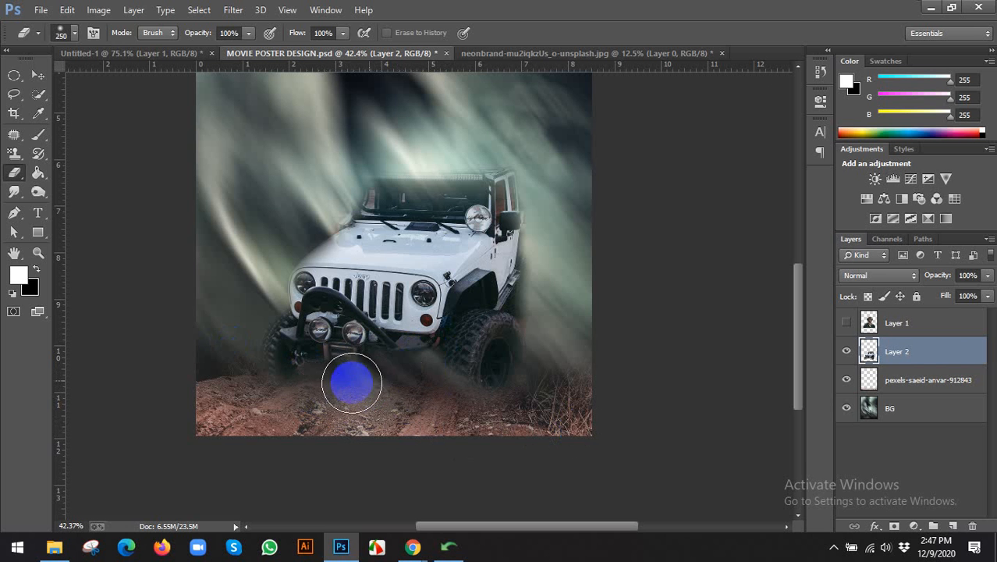
# Reveal the bearded man's Layer 1, transform it down to about 60% and set it just above the jeep.
pyautogui.click(38, 75)
pyautogui.click(849, 320)
pyautogui.click(880, 314)
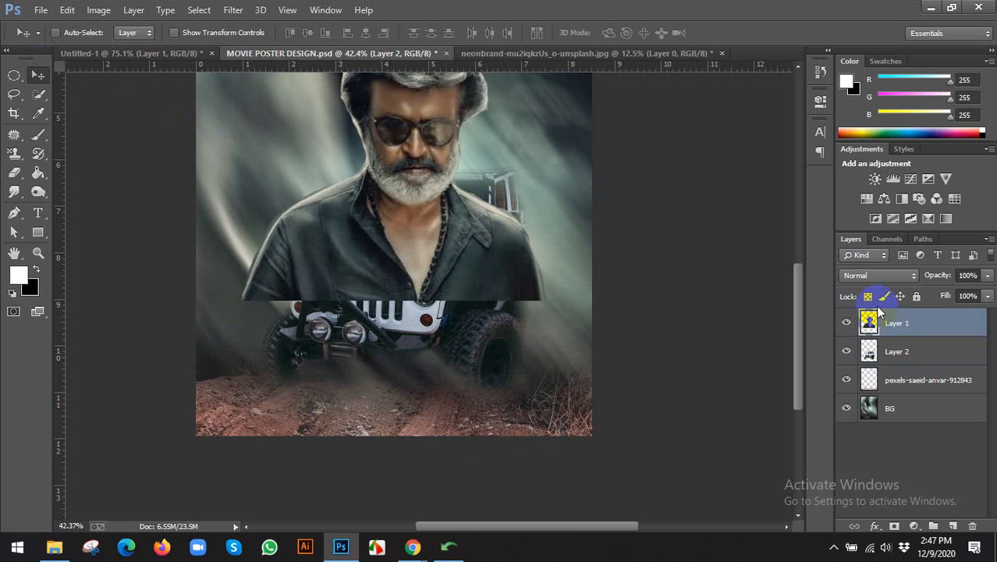
pyautogui.scroll(-1, 550, 196)
pyautogui.hotkey('ctrl', 't')
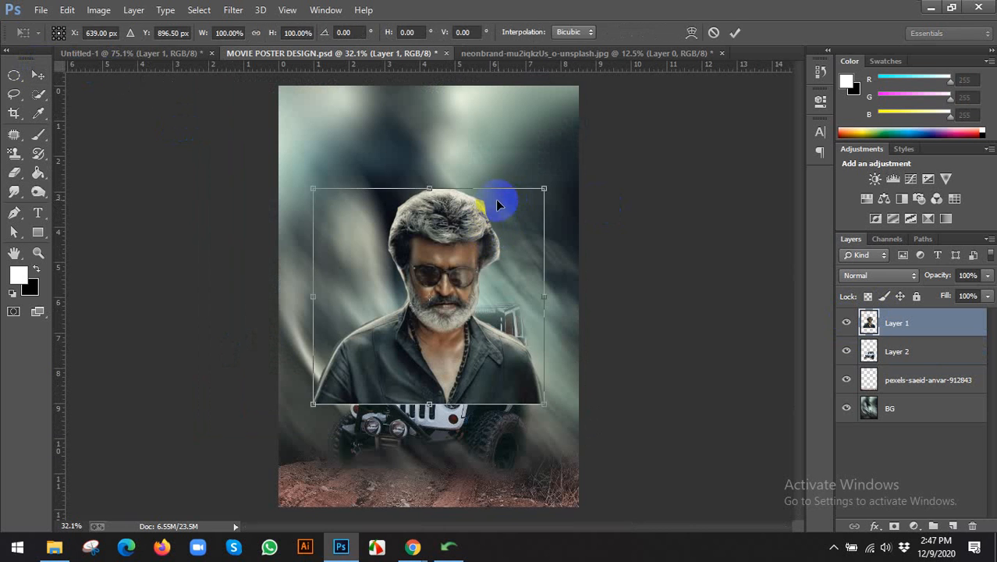
pyautogui.moveTo(545, 189); pyautogui.dragTo(535, 245)
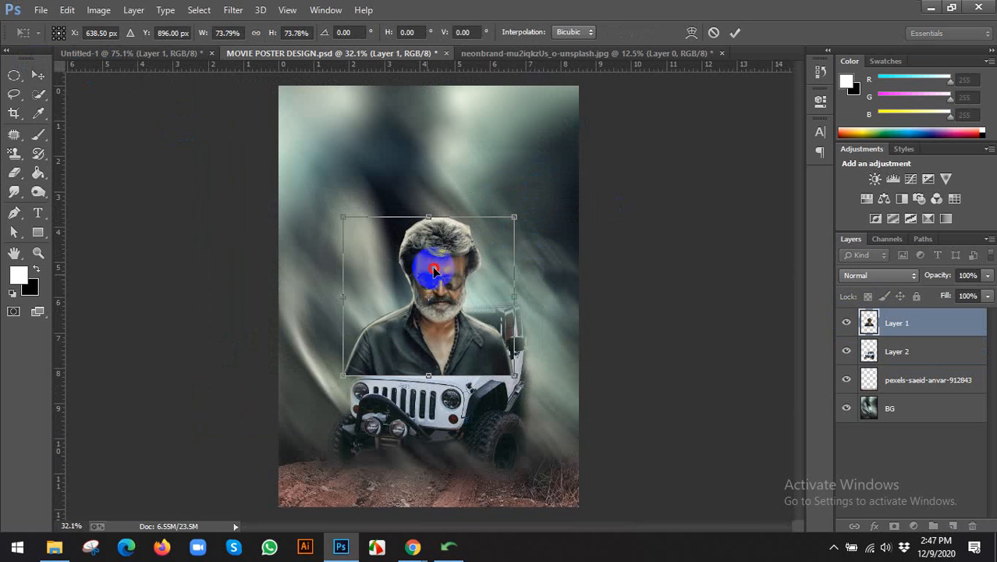
pyautogui.moveTo(426, 273); pyautogui.dragTo(457, 214)
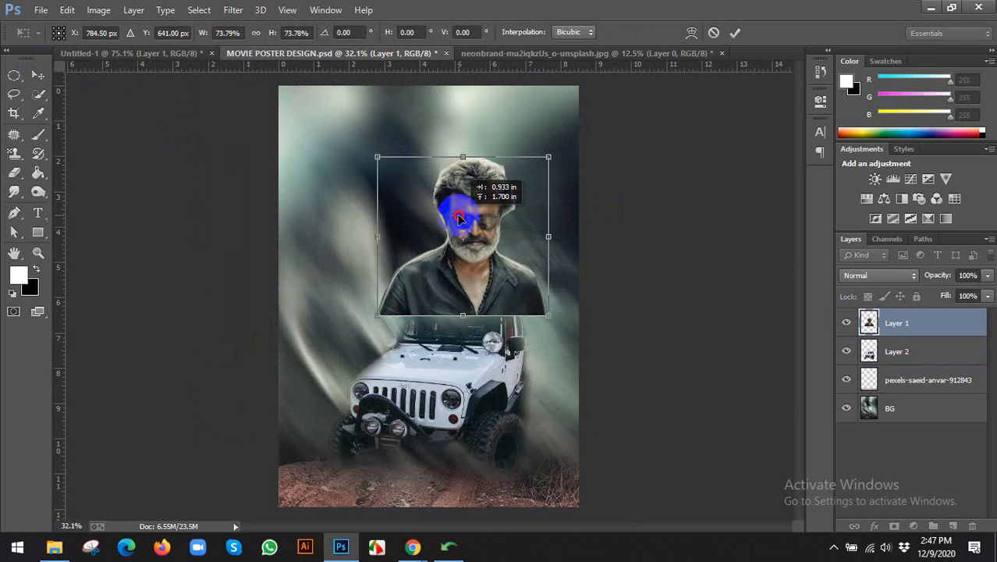
pyautogui.moveTo(551, 173); pyautogui.dragTo(547, 190)
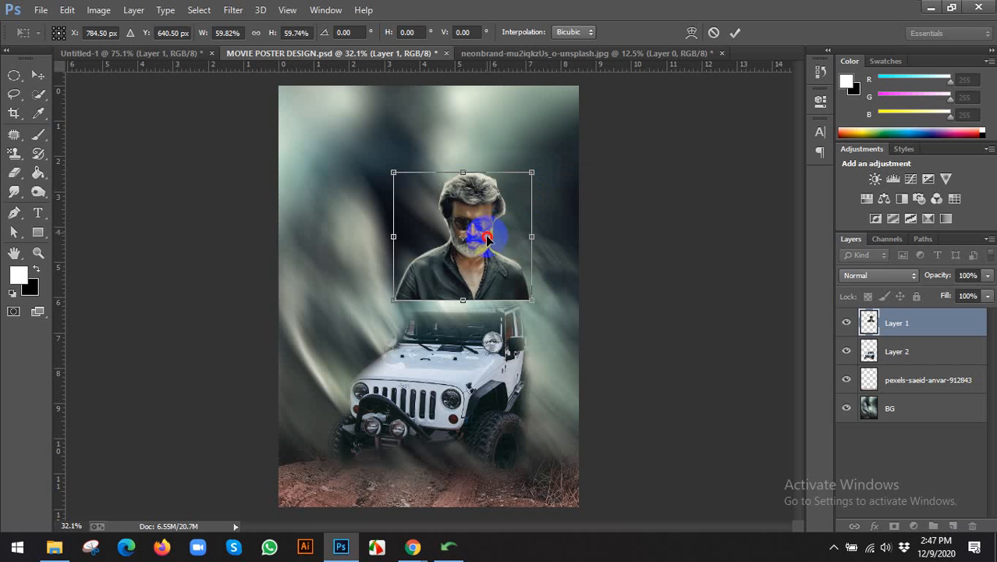
pyautogui.moveTo(487, 232); pyautogui.dragTo(483, 254)
pyautogui.click(735, 29)
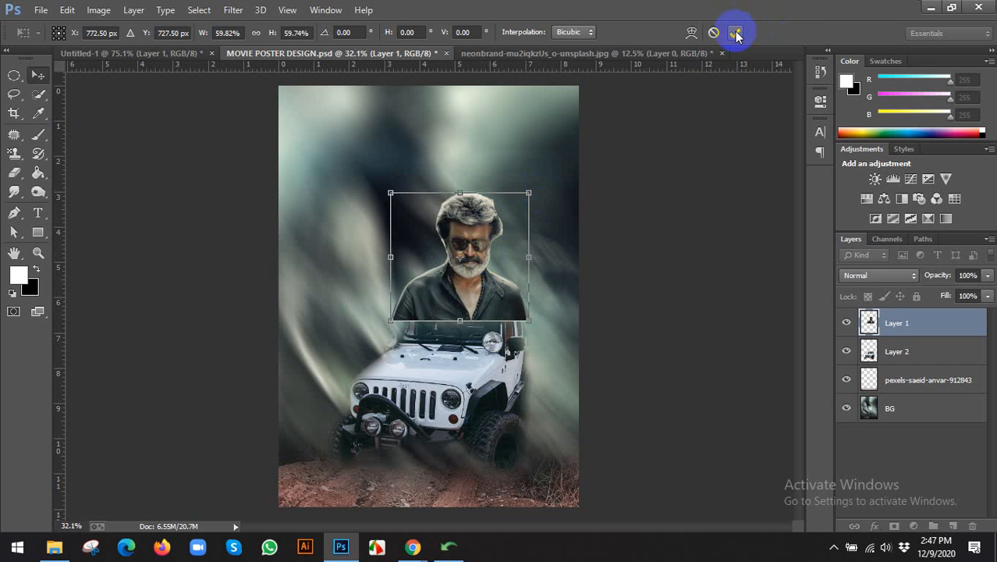
pyautogui.scroll(2, 574, 296)
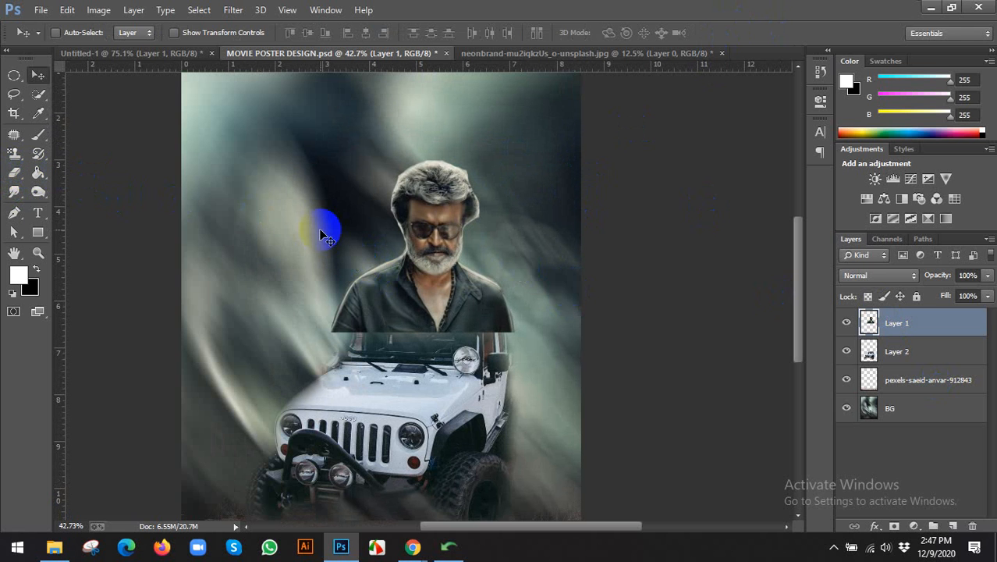
# Nudge the portrait down, add a layer mask and fade the man's lower torso above the jeep.
pyautogui.press('Down')
pyautogui.press('Down')
pyautogui.press('Down')
pyautogui.press('Down')
pyautogui.press('Down')
pyautogui.press('Down')
pyautogui.press('Down')
pyautogui.press('Down')
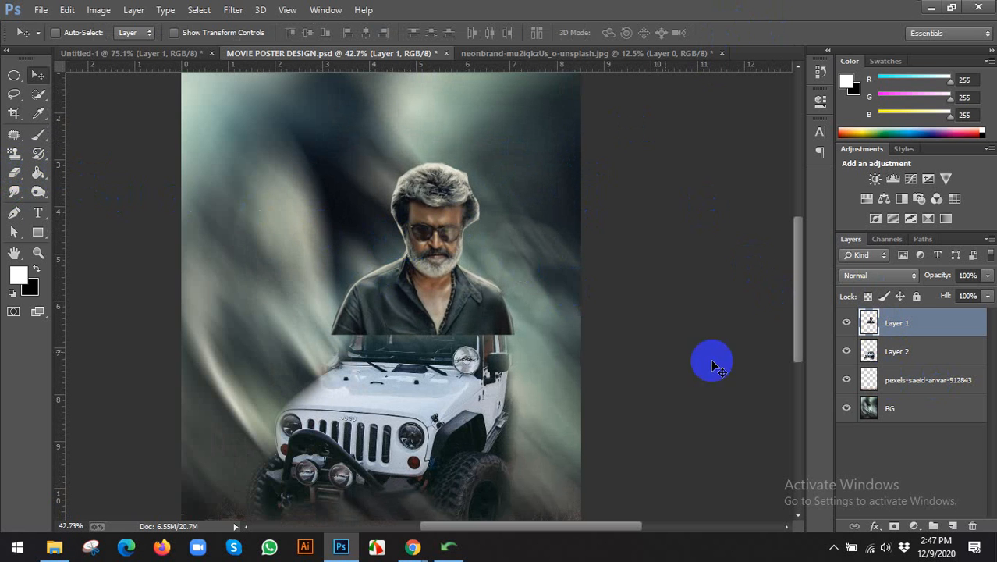
pyautogui.click(894, 526)
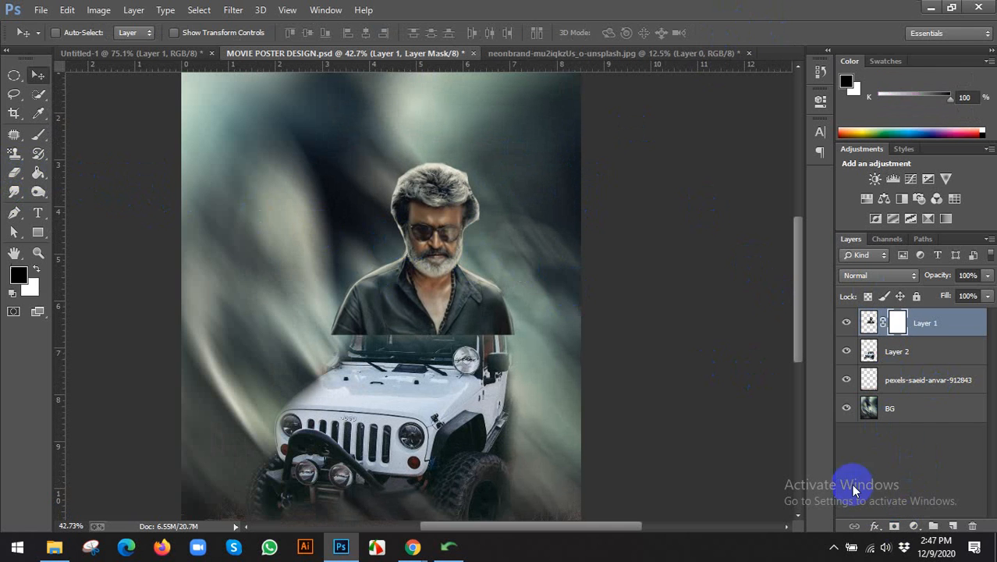
pyautogui.hotkey('ctrl', 'z')
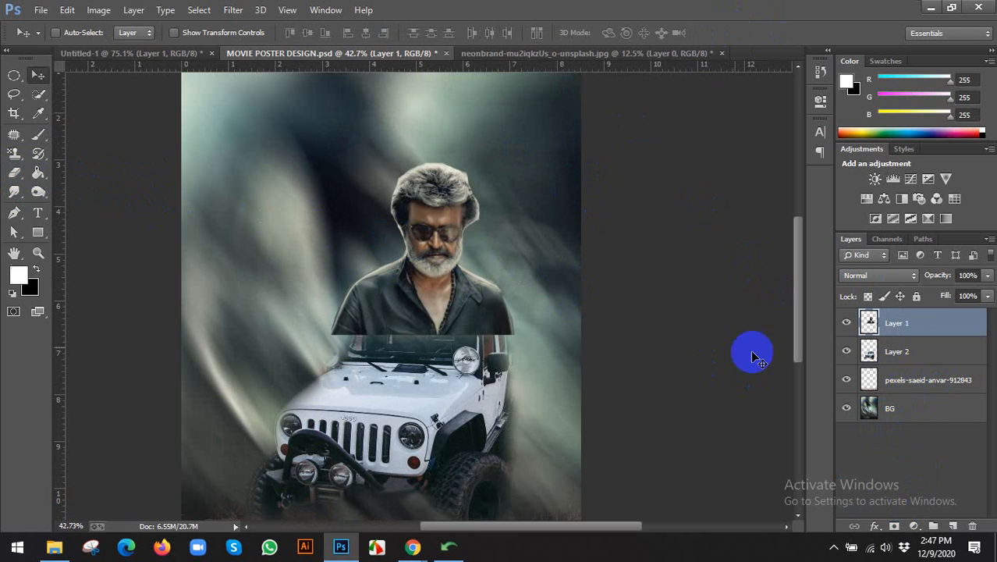
pyautogui.click(894, 527)
pyautogui.press('b')
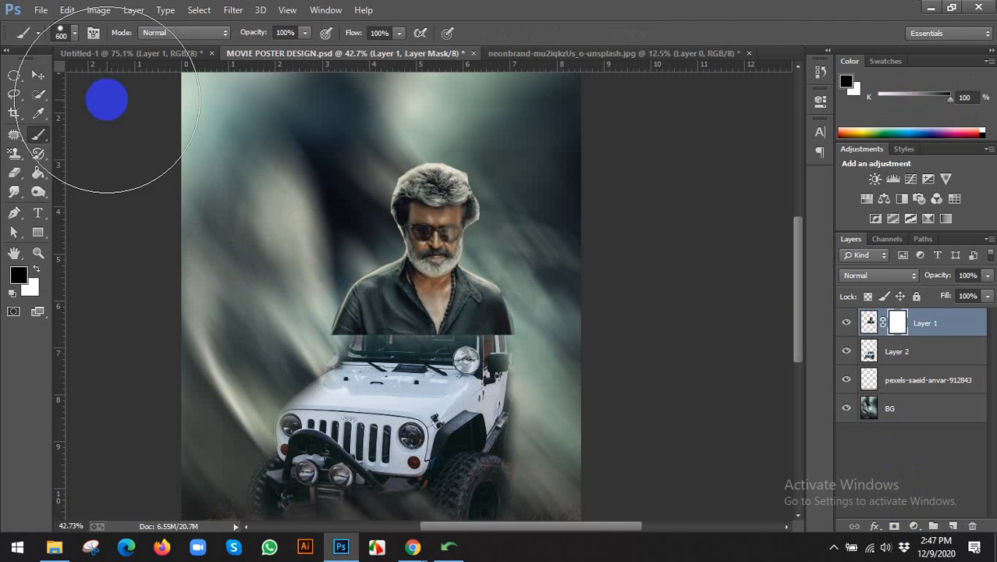
pyautogui.click(78, 36)
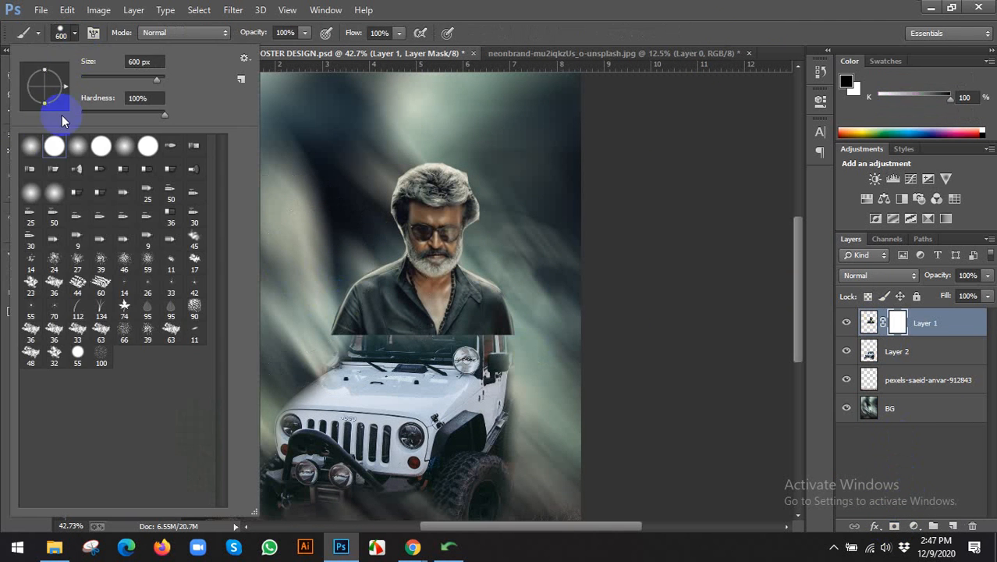
pyautogui.click(576, 42)
pyautogui.moveTo(375, 396); pyautogui.dragTo(513, 408)
pyautogui.press('[')
pyautogui.press('[')
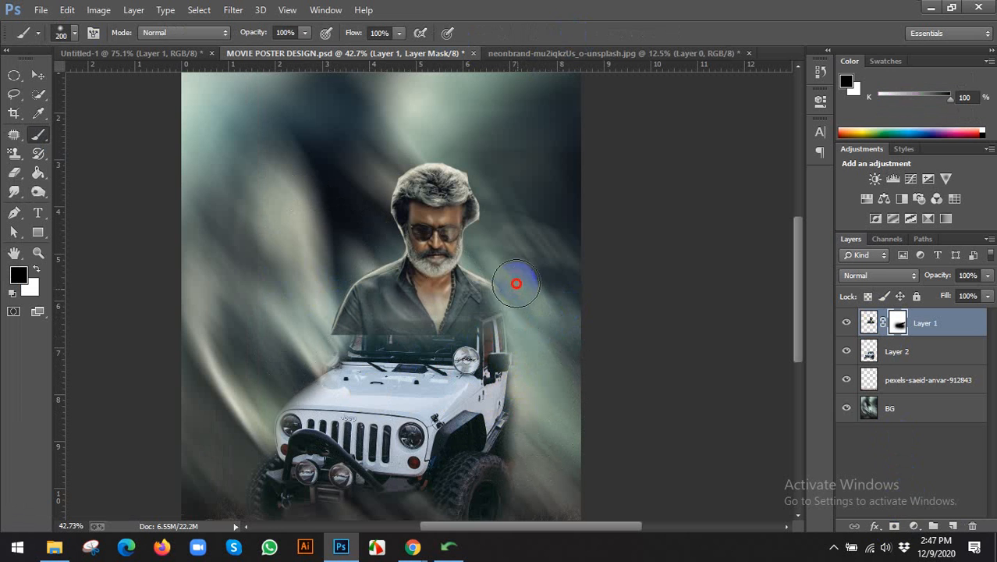
pyautogui.moveTo(515, 280)
pyautogui.mouseDown()
pyautogui.moveTo(504, 334)
pyautogui.moveTo(397, 350)
pyautogui.moveTo(335, 290)
pyautogui.moveTo(314, 341)
pyautogui.moveTo(350, 234)
pyautogui.moveTo(314, 323)
pyautogui.moveTo(453, 364)
pyautogui.moveTo(462, 356)
pyautogui.moveTo(334, 334)
pyautogui.moveTo(545, 356)
pyautogui.moveTo(359, 337)
pyautogui.moveTo(396, 336)
pyautogui.mouseUp()
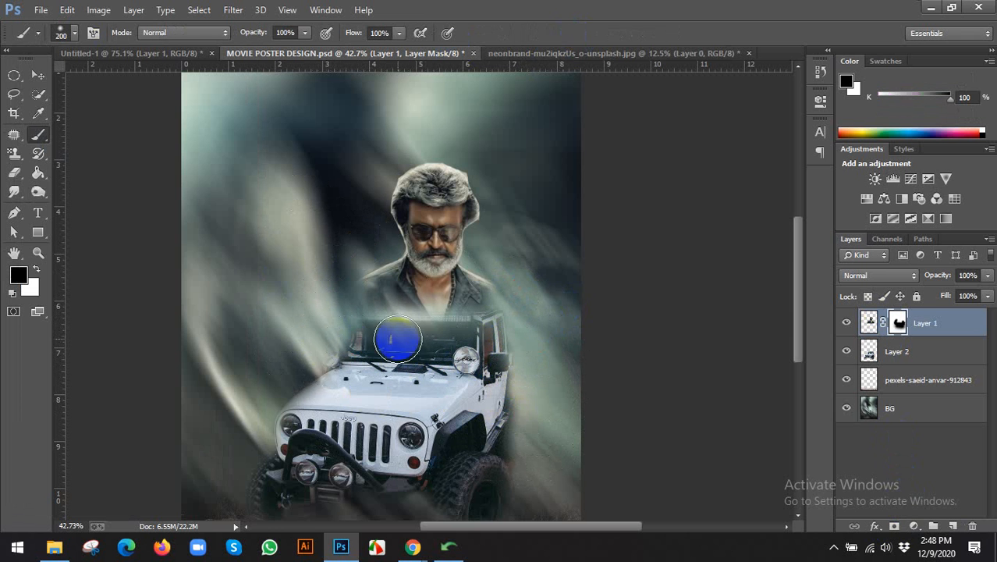
# Mask away the backdrop edges around the man's head and right of his face.
pyautogui.press(']')
pyautogui.press(']')
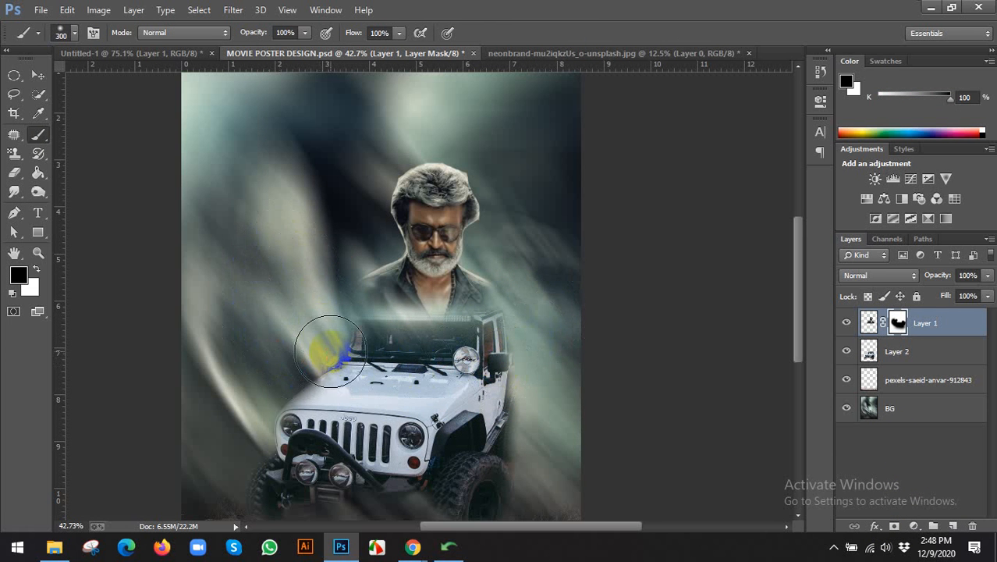
pyautogui.scroll(-1, 328, 352)
pyautogui.scroll(1, 458, 174)
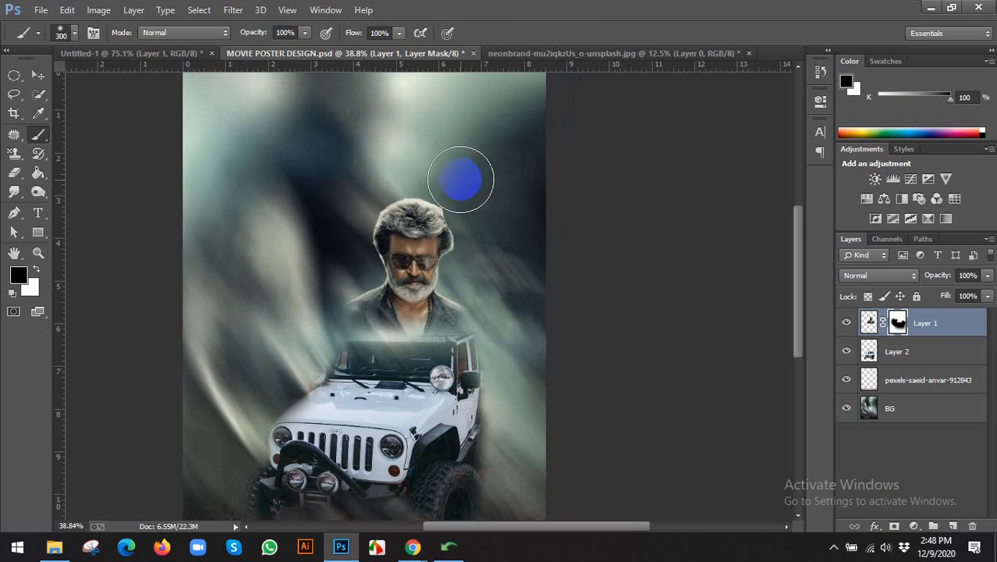
pyautogui.moveTo(451, 185)
pyautogui.mouseDown()
pyautogui.moveTo(487, 221)
pyautogui.moveTo(478, 233)
pyautogui.moveTo(463, 203)
pyautogui.moveTo(472, 244)
pyautogui.mouseUp()
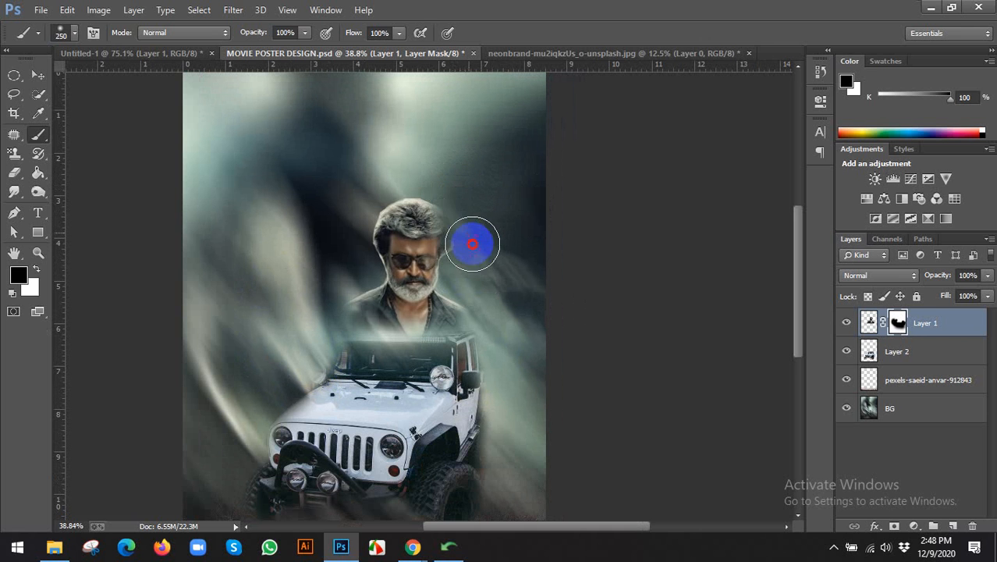
pyautogui.press('[')
pyautogui.moveTo(448, 199)
pyautogui.mouseDown()
pyautogui.moveTo(408, 184)
pyautogui.moveTo(365, 189)
pyautogui.moveTo(385, 177)
pyautogui.moveTo(360, 238)
pyautogui.mouseUp()
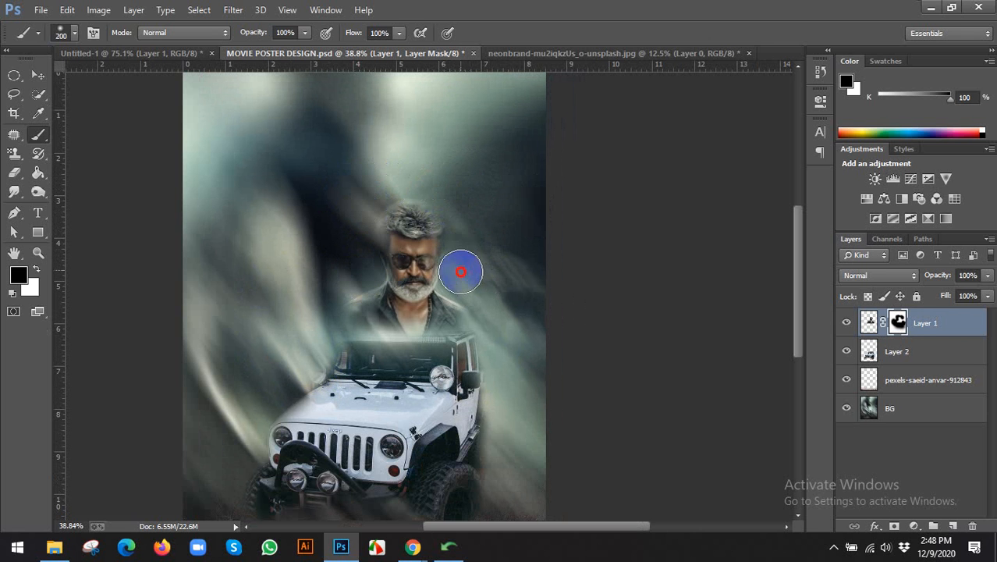
pyautogui.moveTo(460, 271)
pyautogui.mouseDown()
pyautogui.moveTo(484, 241)
pyautogui.moveTo(517, 249)
pyautogui.moveTo(491, 292)
pyautogui.mouseUp()
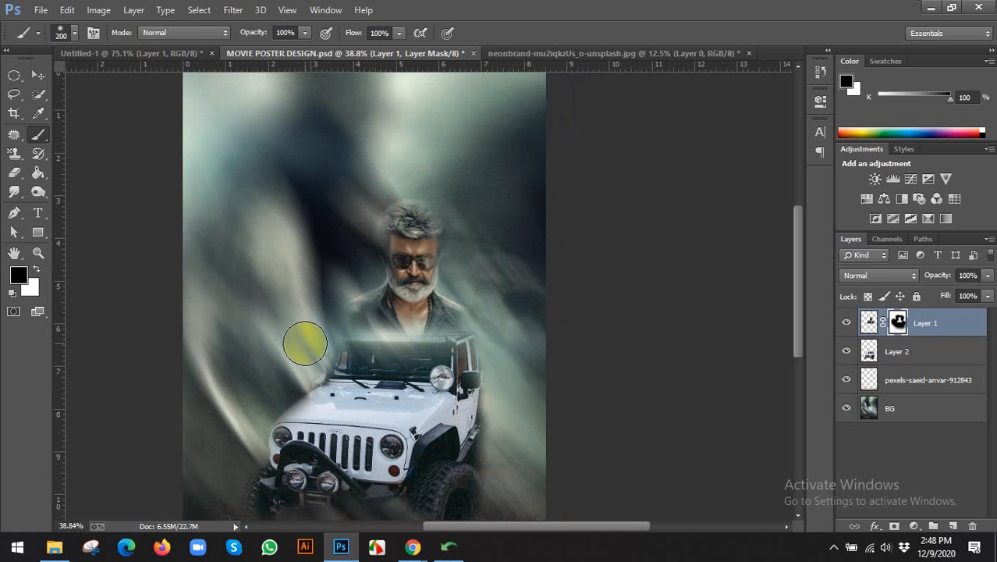
pyautogui.scroll(-2, 502, 358)
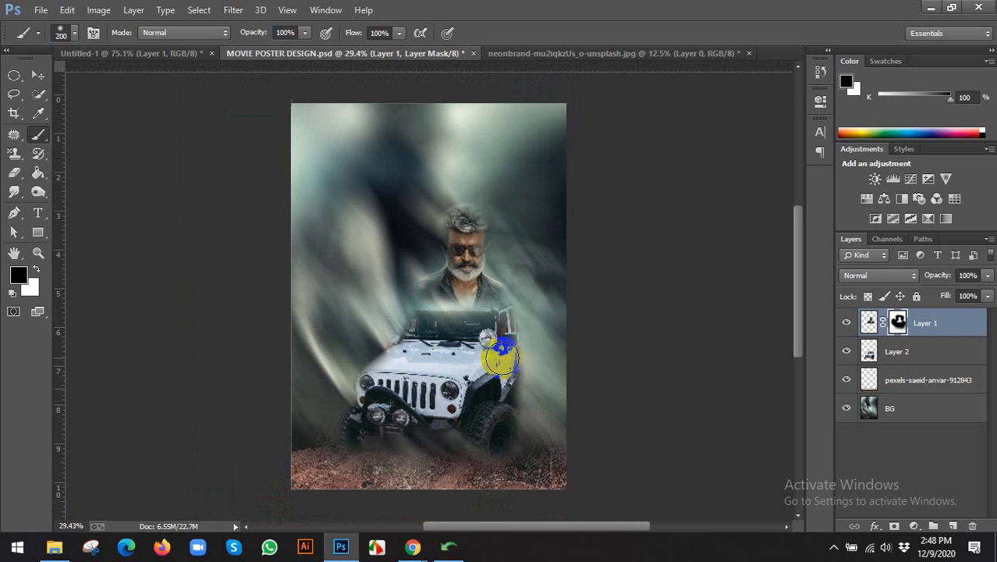
pyautogui.press('v')
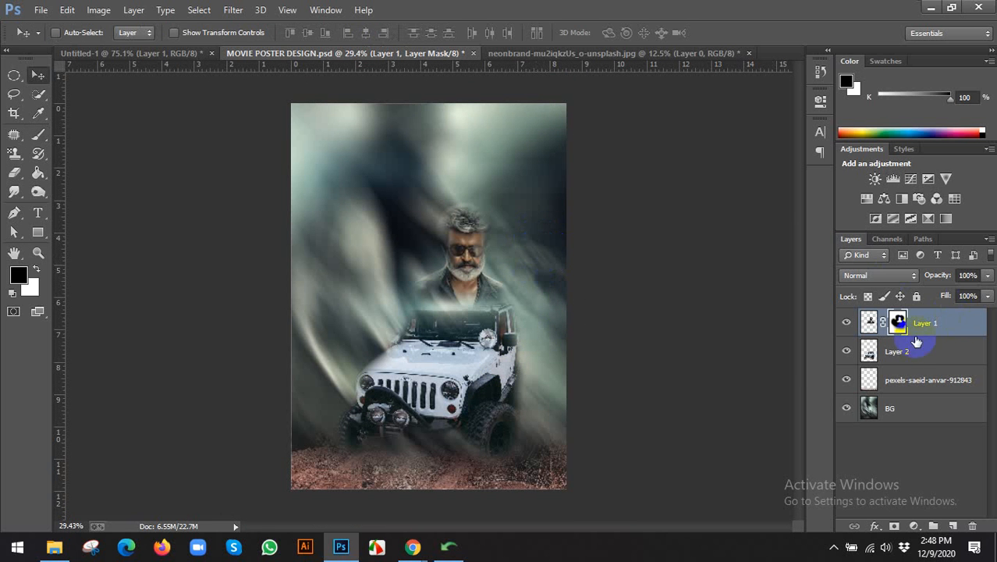
# Nudge the man and jeep layers together slightly to the left.
pyautogui.keyDown('ctrl'); pyautogui.click(913, 356); pyautogui.keyUp('ctrl')
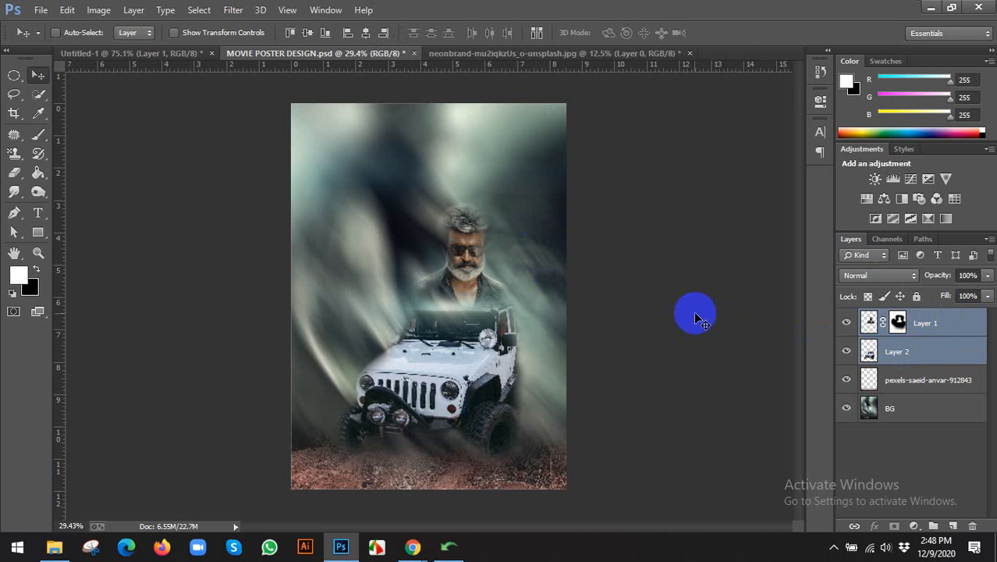
pyautogui.hotkey('shift', 'Left')
pyautogui.hotkey('shift', 'Left')
pyautogui.hotkey('shift', 'Left')
pyautogui.hotkey('shift', 'Left')
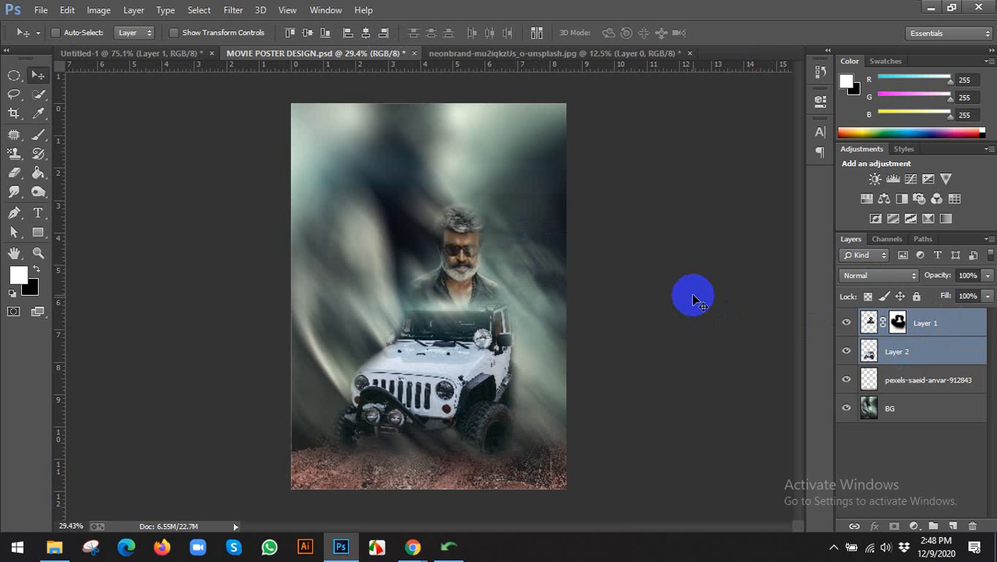
pyautogui.hotkey('shift', 'Left')
pyautogui.hotkey('shift', 'Left')
pyautogui.hotkey('shift', 'Left')
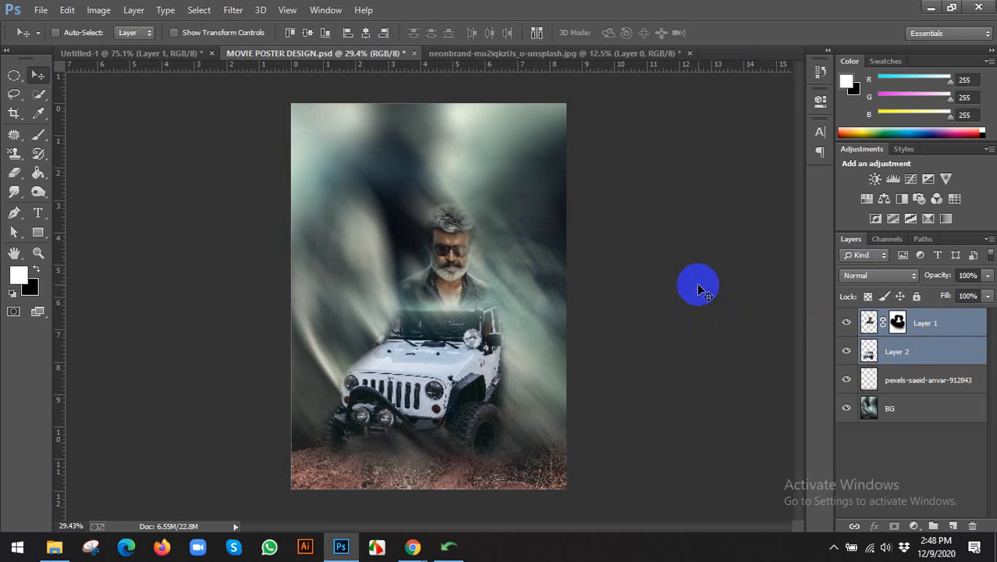
pyautogui.click(921, 322)
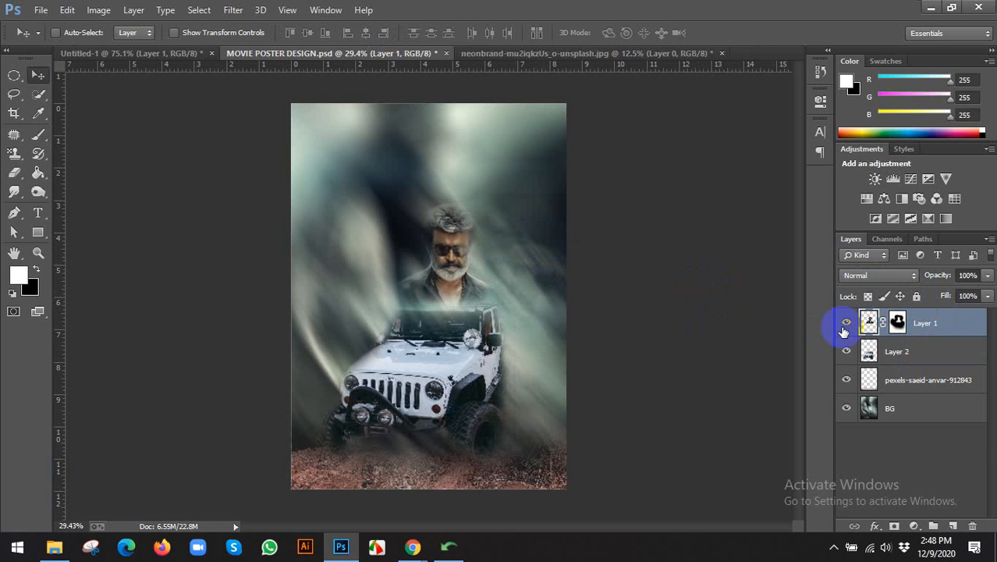
# On a new layer, paint a soft yellow #ffe400 dab above the man's head with a large soft brush.
pyautogui.click(954, 526)
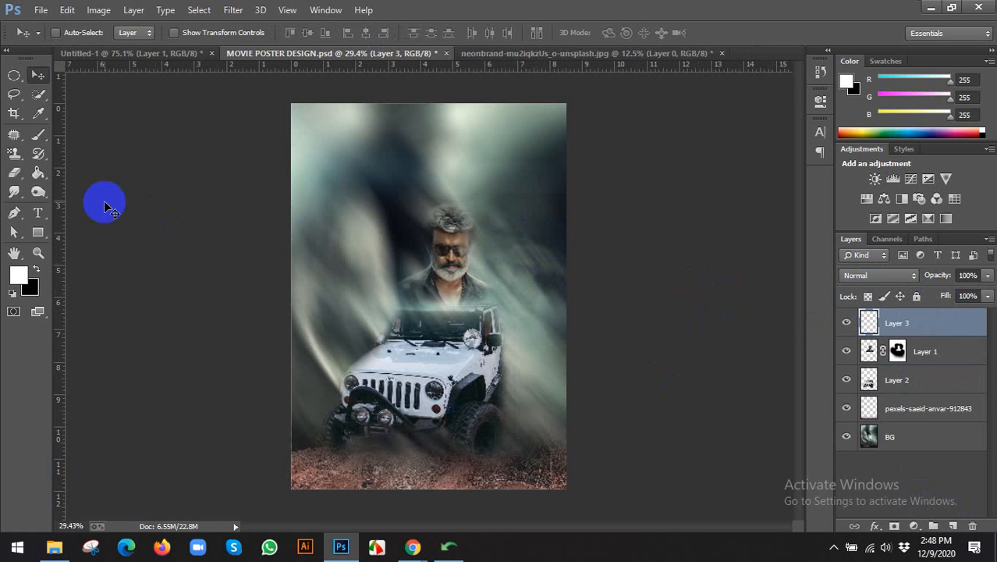
pyautogui.press('b')
pyautogui.click(19, 277)
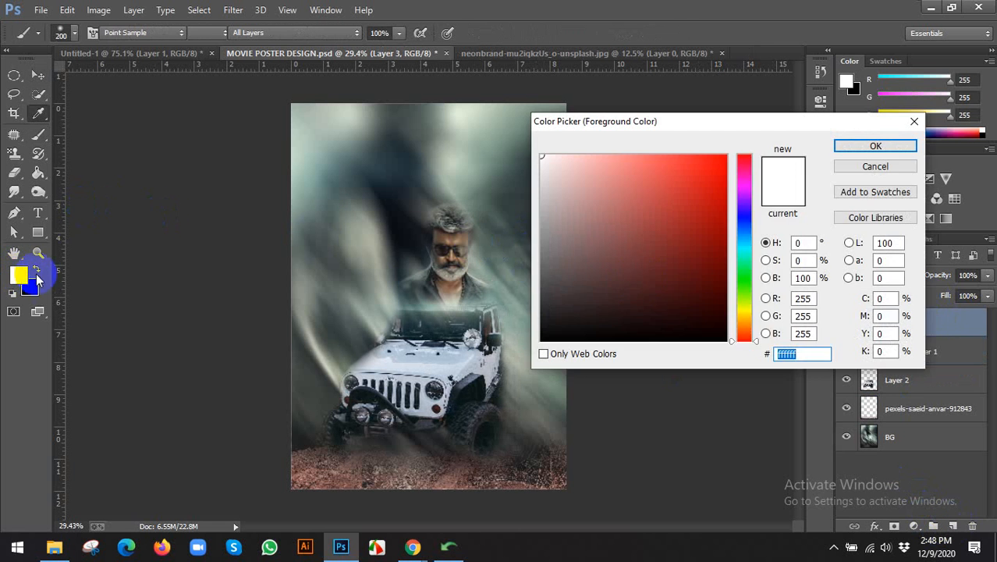
pyautogui.click(747, 313)
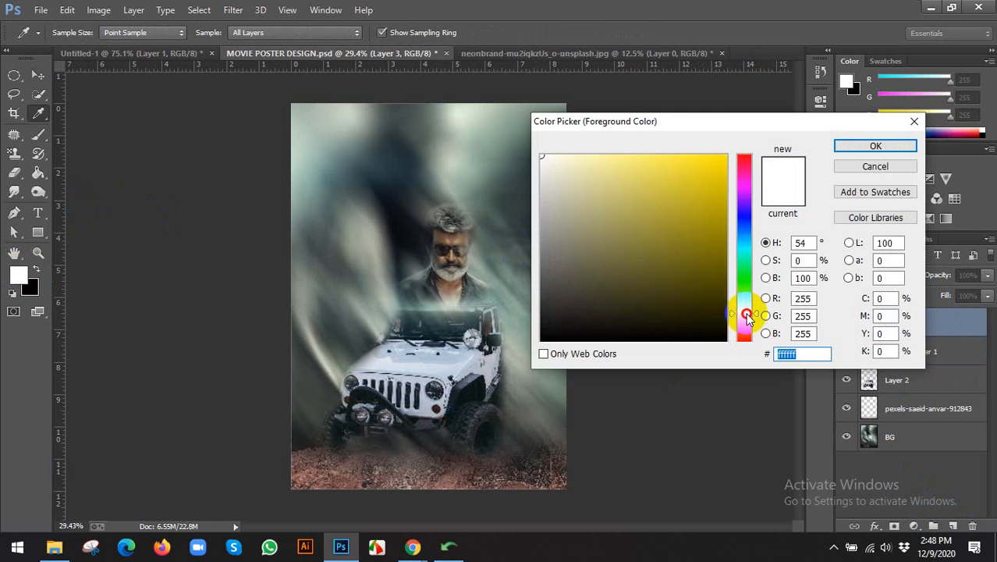
pyautogui.moveTo(710, 176); pyautogui.dragTo(734, 145)
pyautogui.click(895, 146)
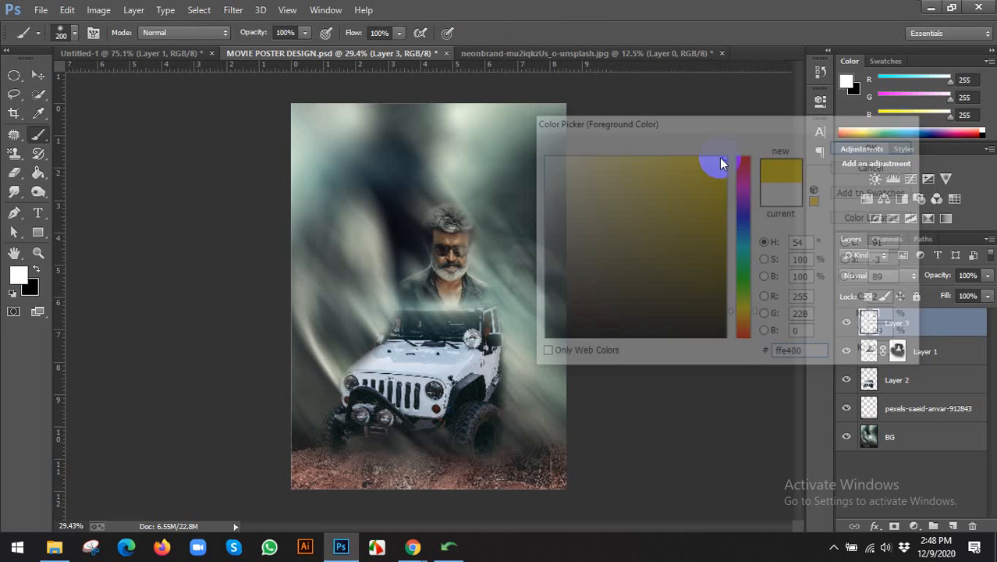
pyautogui.click(61, 32)
pyautogui.doubleClick(31, 144)
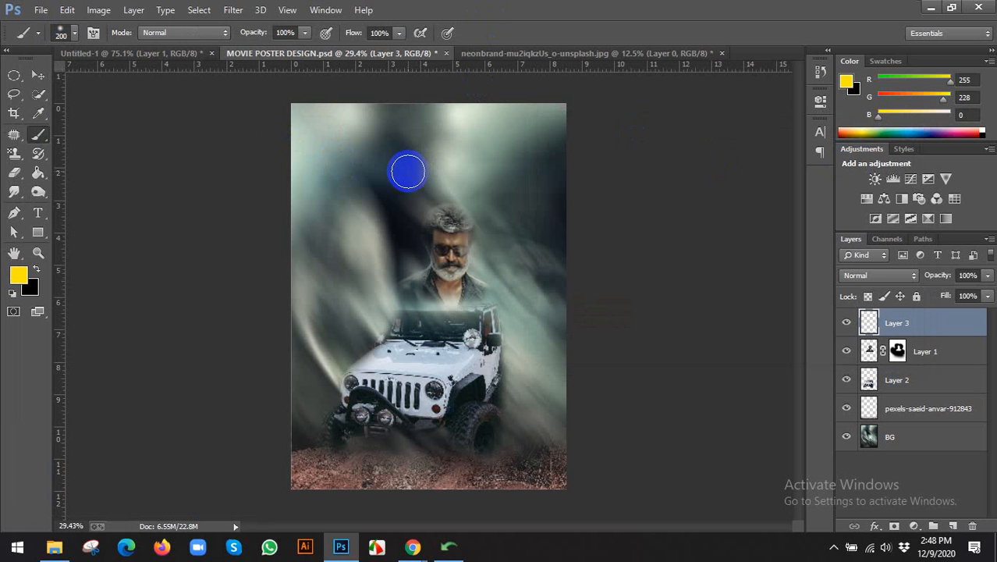
pyautogui.press(']')
pyautogui.click(394, 169)
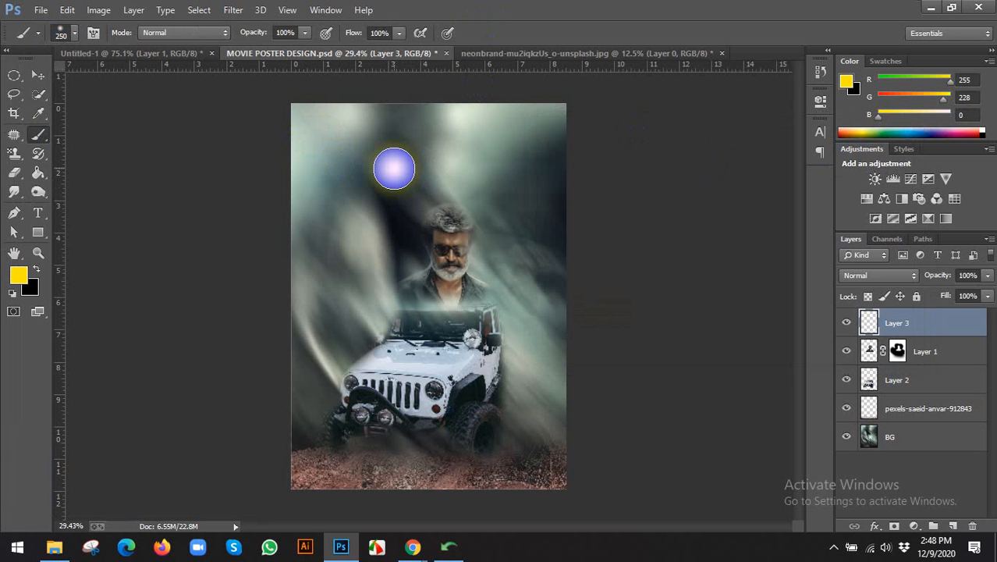
pyautogui.click(39, 75)
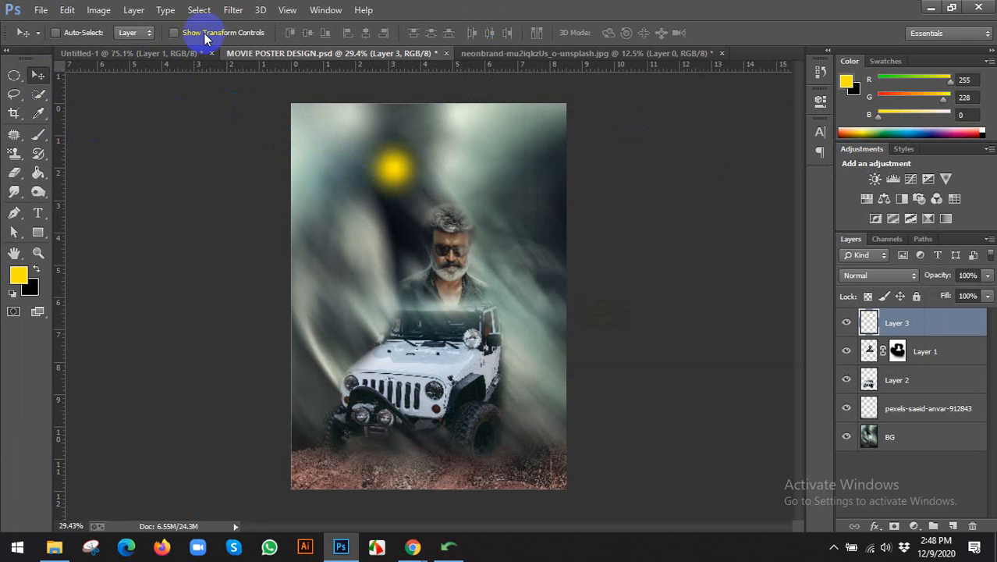
# Enlarge the yellow glow, move it up and stretch it wider across the poster's top.
pyautogui.click(174, 32)
pyautogui.scroll(-1, 437, 168)
pyautogui.moveTo(437, 227); pyautogui.dragTo(526, 253)
pyautogui.moveTo(422, 182); pyautogui.dragTo(388, 160)
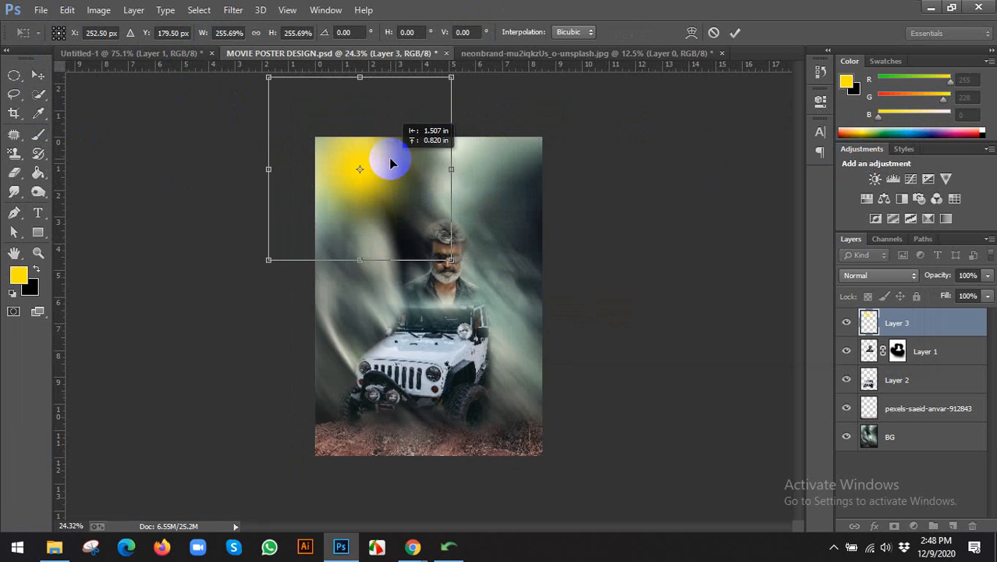
pyautogui.moveTo(453, 168); pyautogui.dragTo(552, 156)
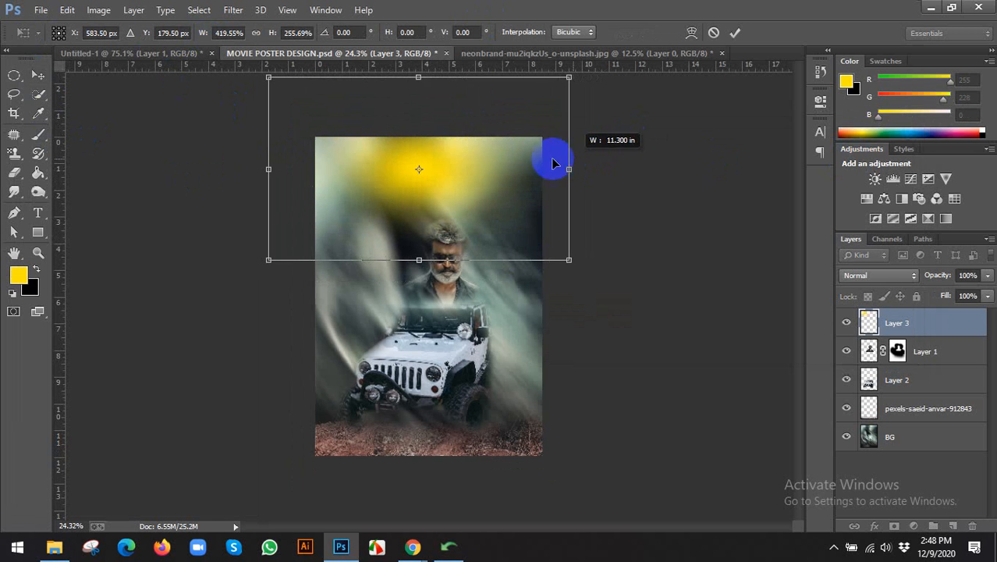
pyautogui.moveTo(479, 160); pyautogui.dragTo(481, 153)
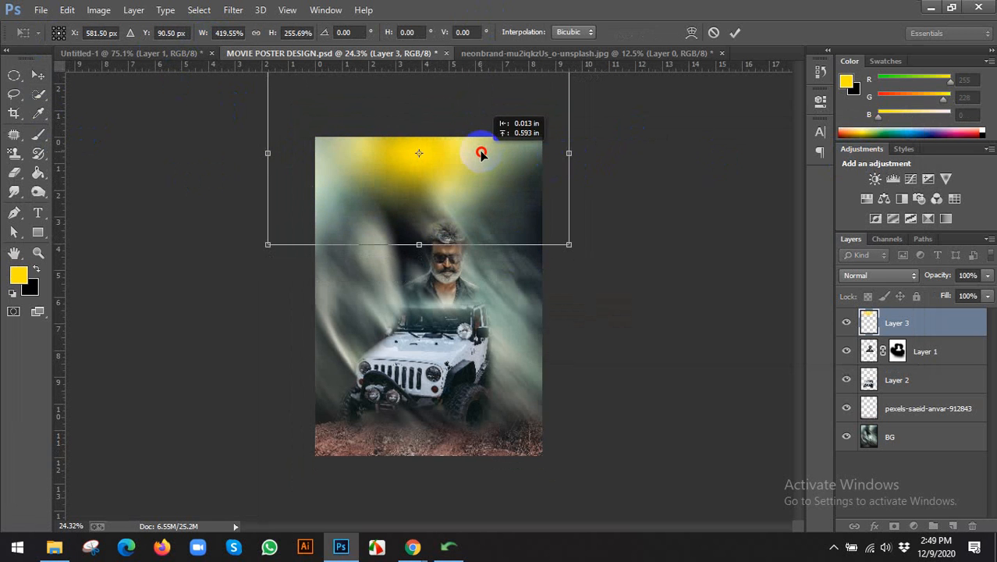
pyautogui.click(735, 33)
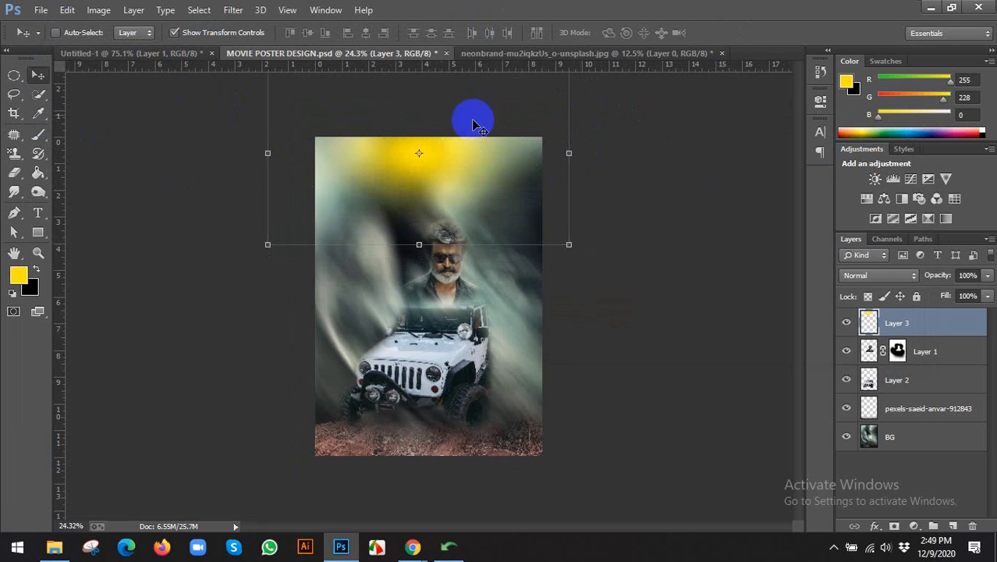
pyautogui.click(181, 33)
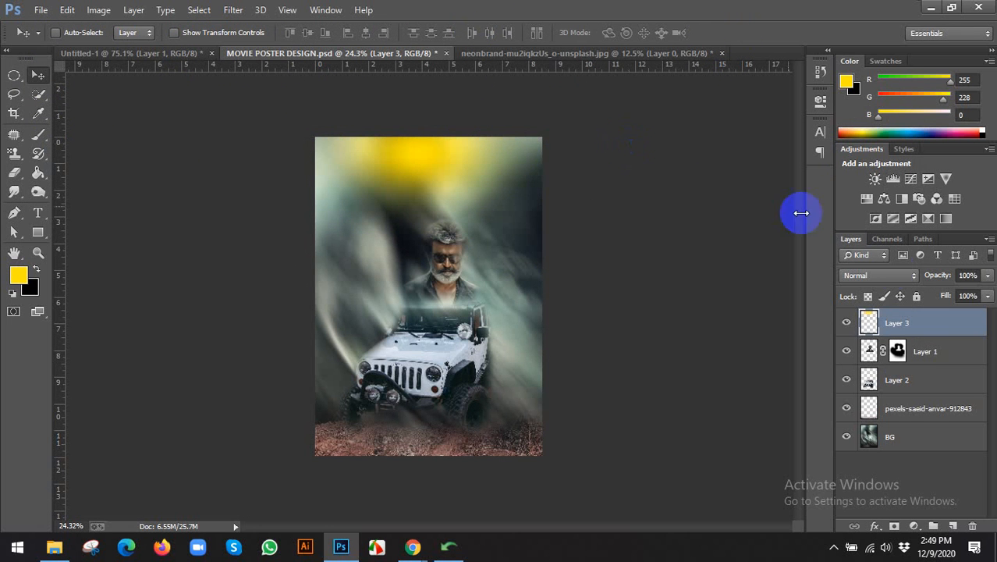
# Try blend modes on the glow layer from Multiply through Luminosity, then settle on Color.
pyautogui.click(876, 275)
pyautogui.click(855, 50)
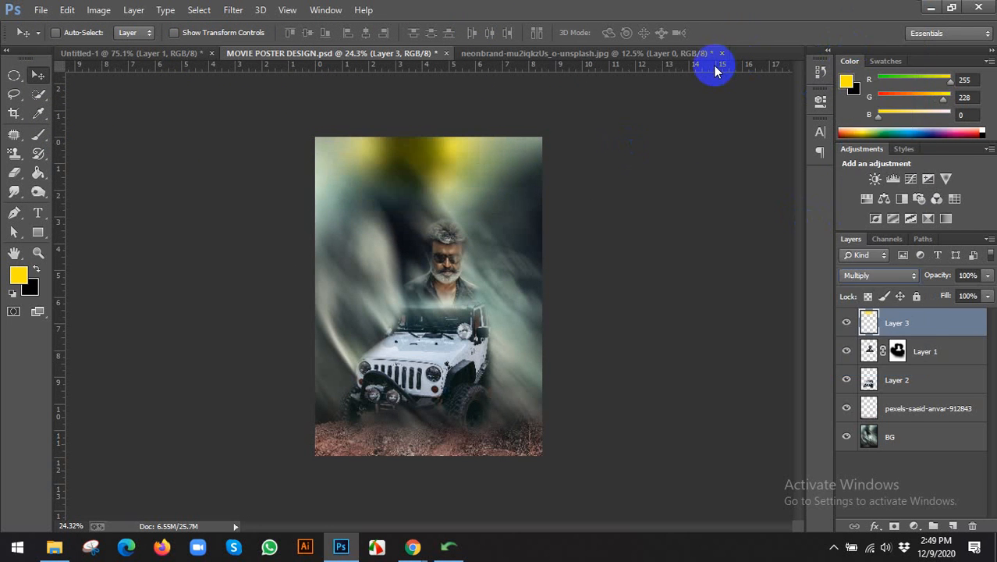
pyautogui.hotkey('shift', '+')
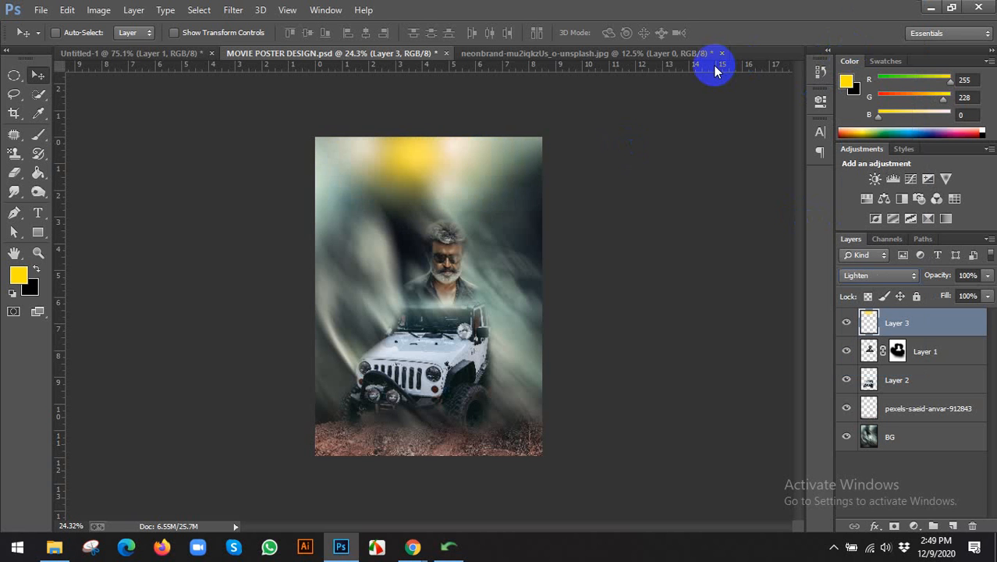
pyautogui.hotkey('shift', '+')
pyautogui.hotkey('shift', '+')
pyautogui.hotkey('shift', '+')
pyautogui.hotkey('shift', '+')
pyautogui.hotkey('shift', '+')
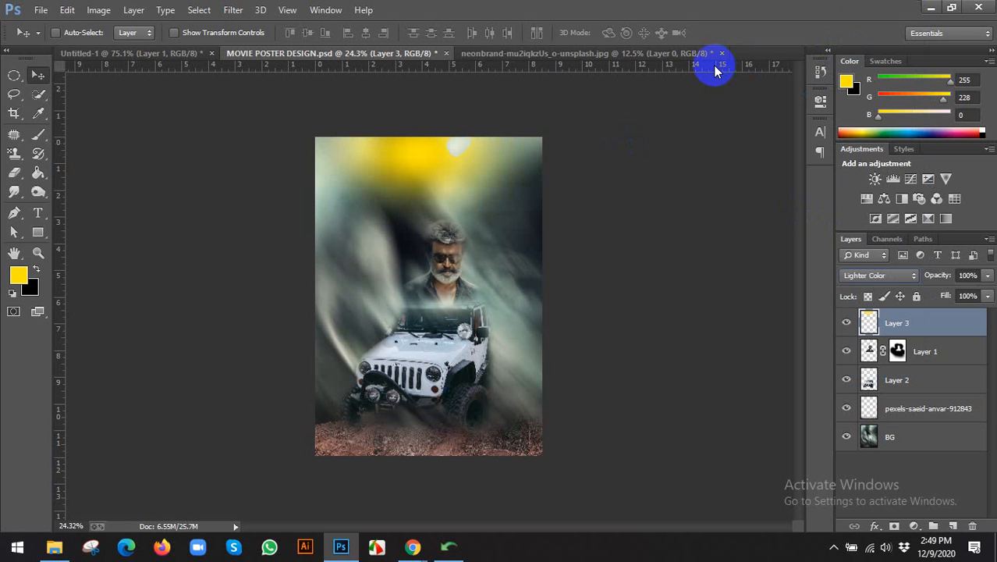
pyautogui.hotkey('shift', '+')
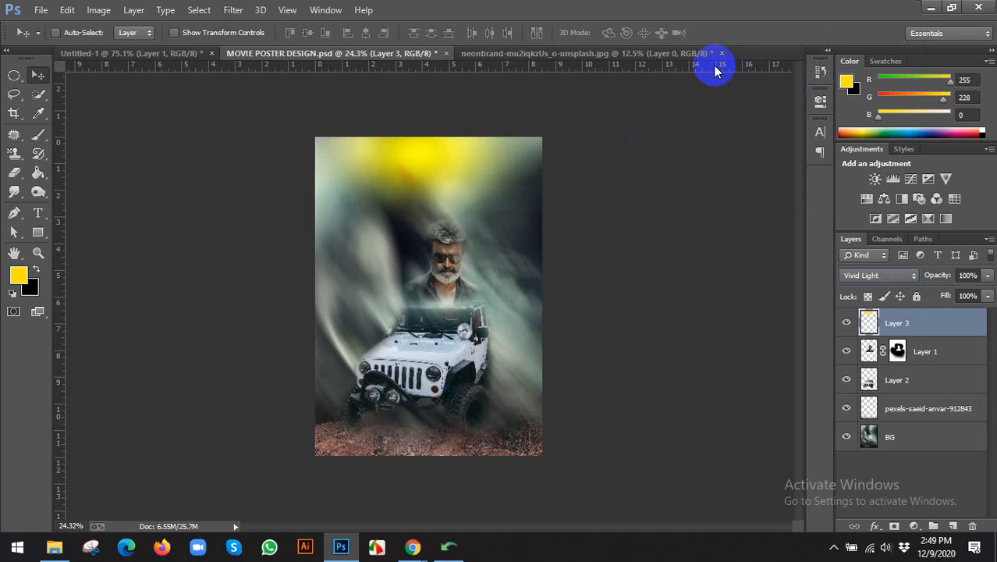
pyautogui.hotkey('shift', '+')
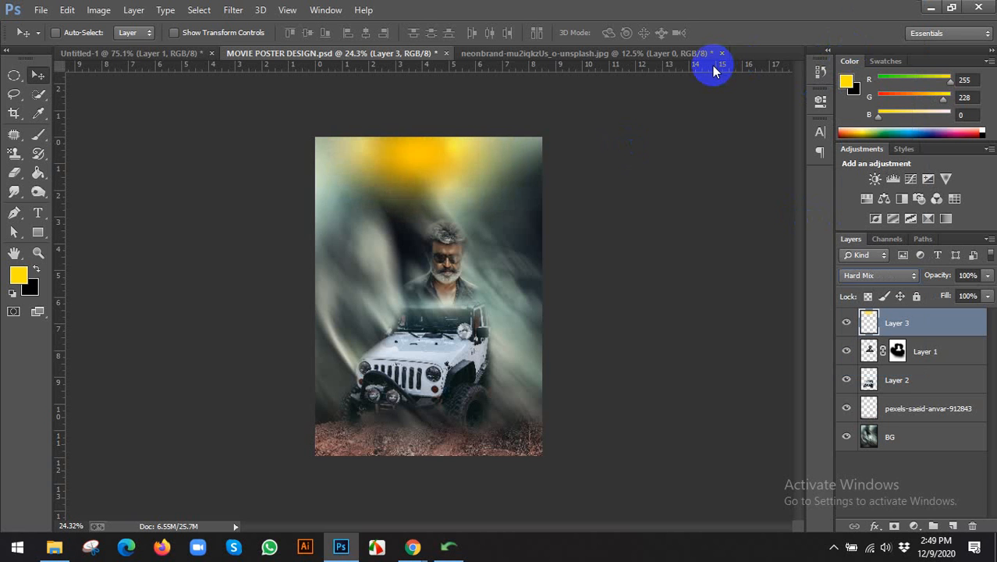
pyautogui.hotkey('shift', '+')
pyautogui.hotkey('shift', '+')
pyautogui.hotkey('shift', '+')
pyautogui.hotkey('shift', '+')
pyautogui.hotkey('shift', '+')
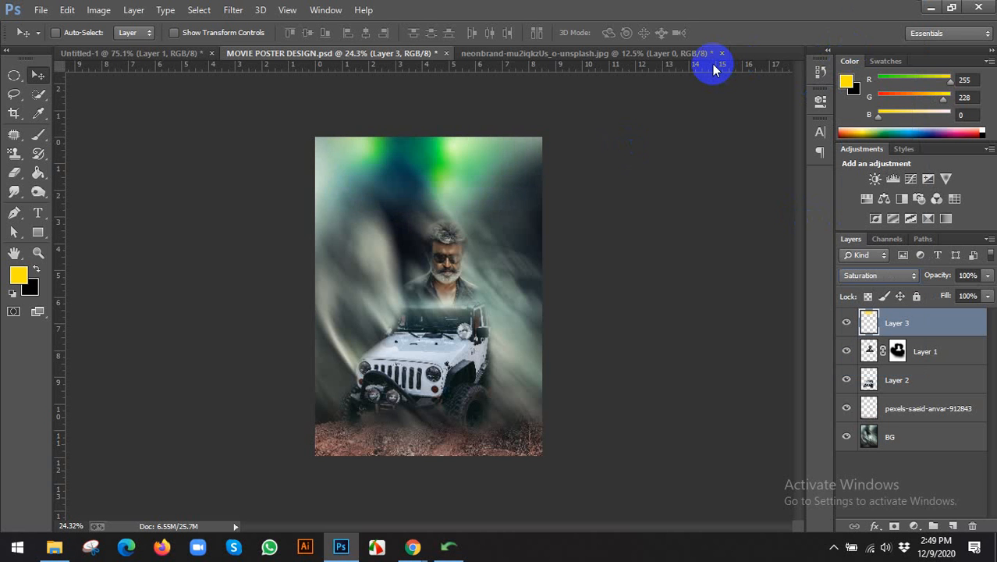
pyautogui.hotkey('shift', '+')
pyautogui.hotkey('shift', '-')
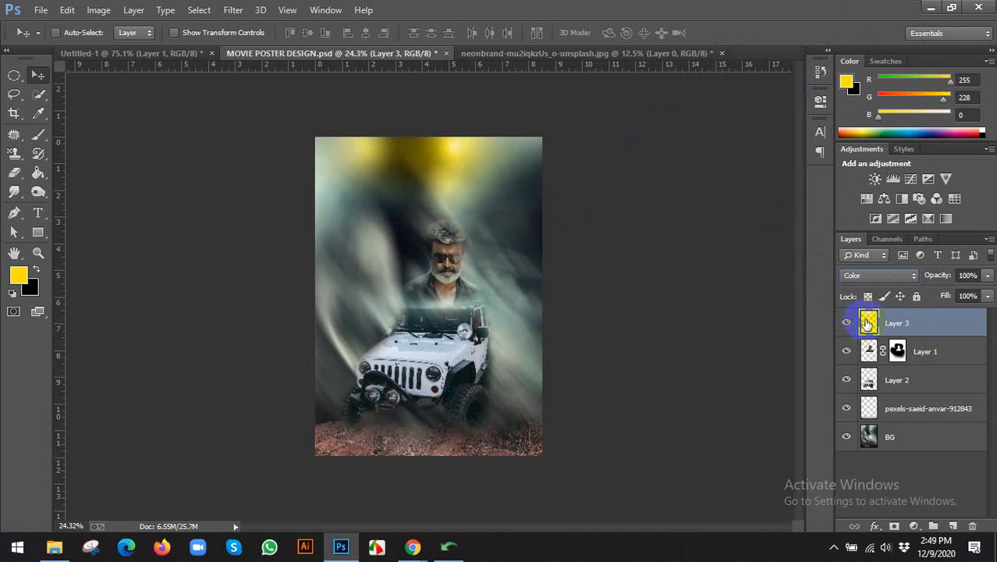
# Widen the glow further across the poster's top with Free Transform and commit it.
pyautogui.hotkey('ctrl', 't')
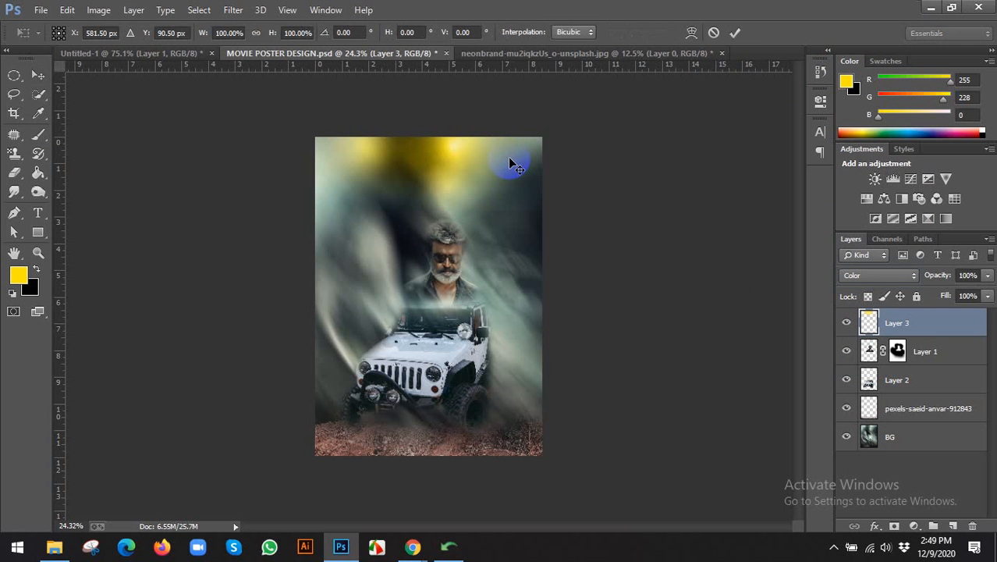
pyautogui.moveTo(573, 153); pyautogui.dragTo(635, 149)
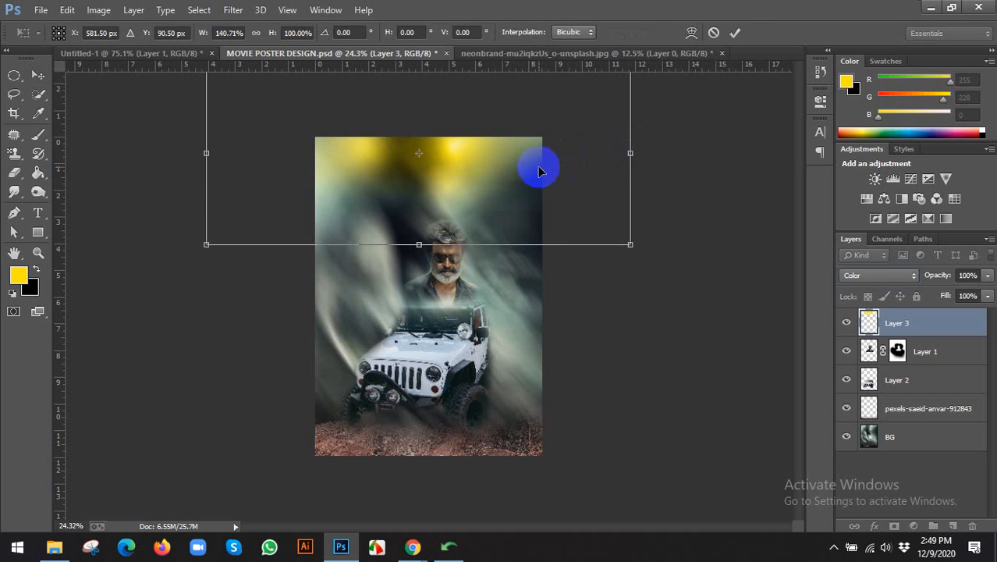
pyautogui.click(735, 32)
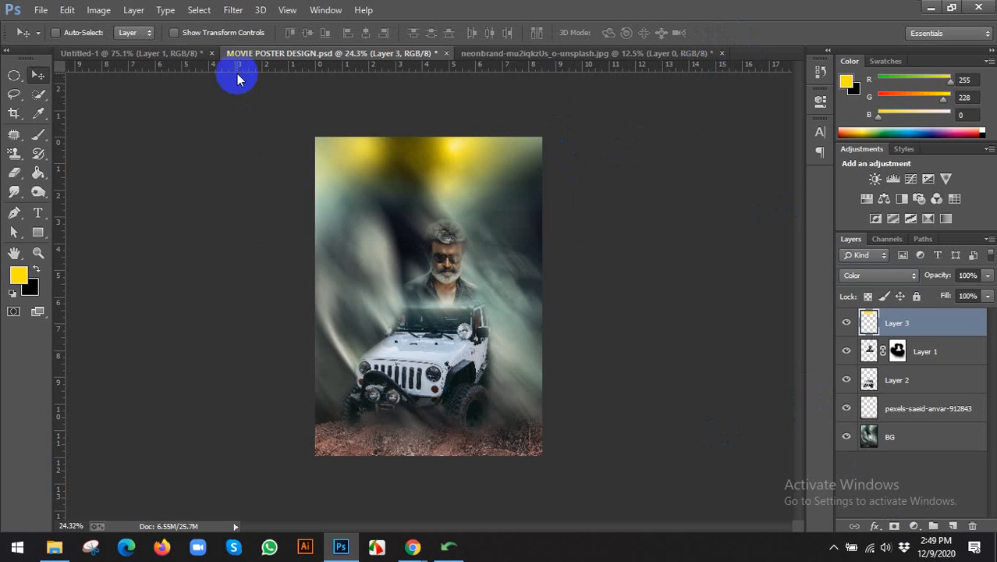
pyautogui.click(99, 10)
# Colorize the glow in Hue/Saturation at hue 9 and saturation about 69 for an orange-red tint.
pyautogui.moveTo(129, 47)
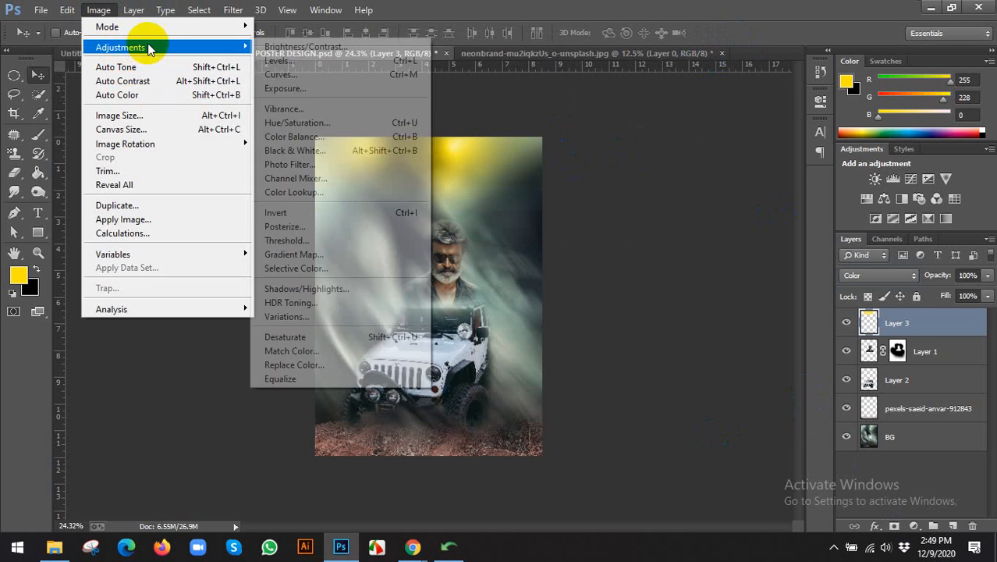
pyautogui.click(300, 123)
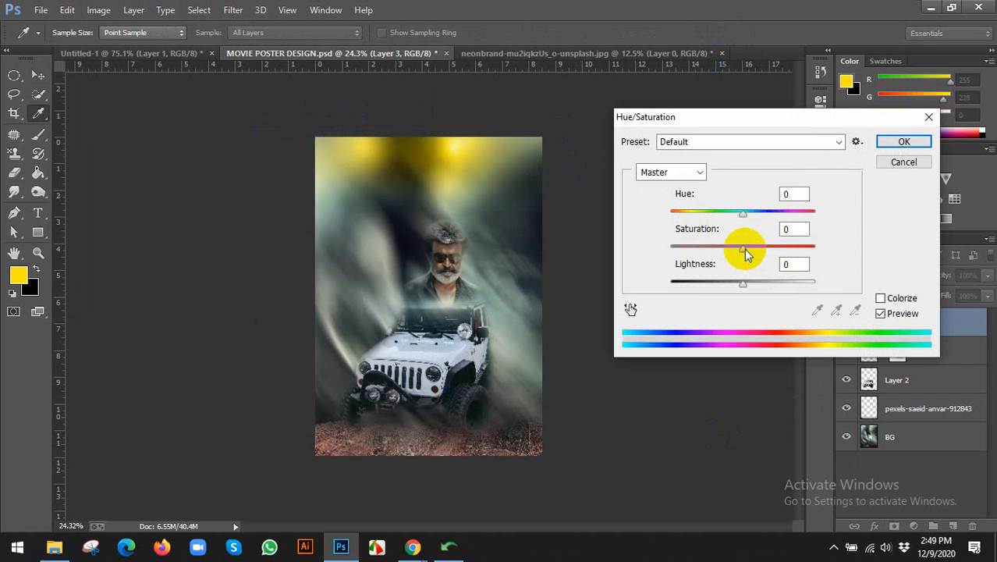
pyautogui.moveTo(744, 248); pyautogui.dragTo(804, 249)
pyautogui.moveTo(744, 216); pyautogui.dragTo(814, 220)
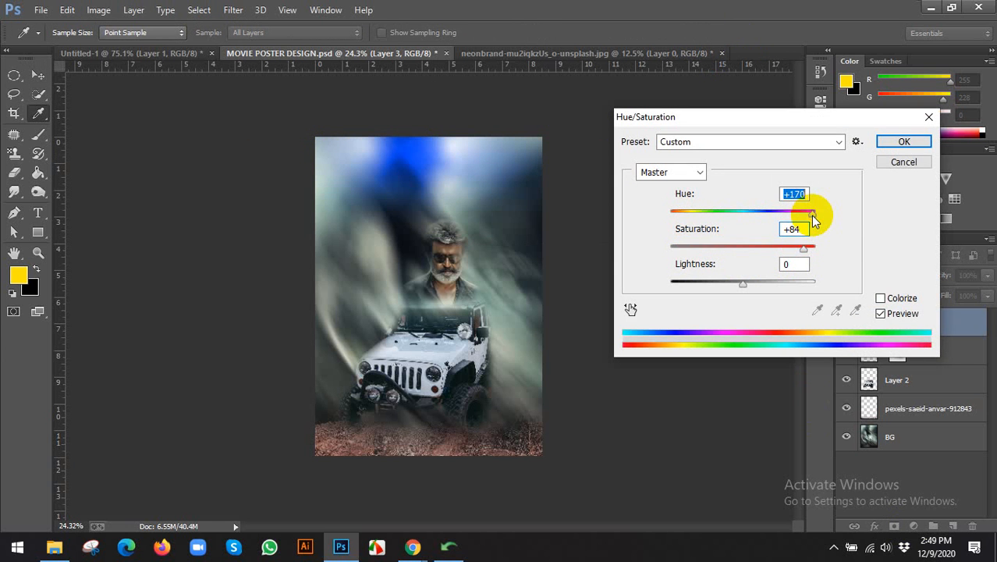
pyautogui.click(882, 298)
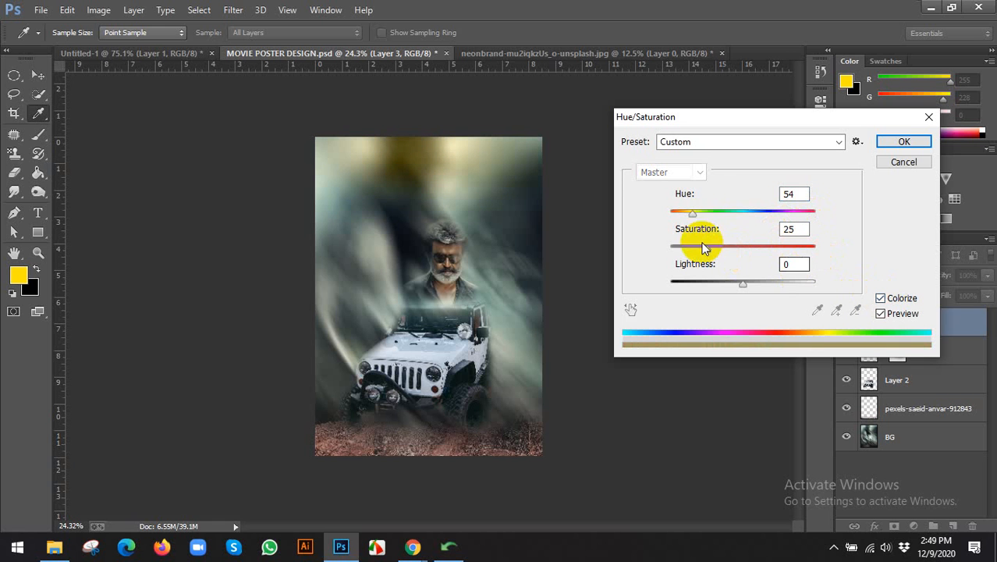
pyautogui.moveTo(693, 219); pyautogui.dragTo(676, 219)
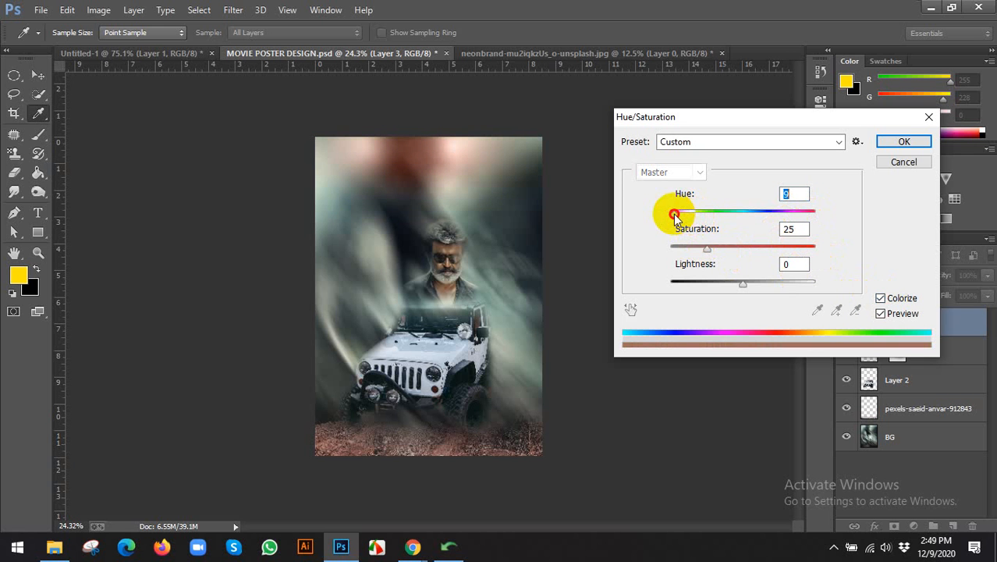
pyautogui.moveTo(711, 247); pyautogui.dragTo(781, 248)
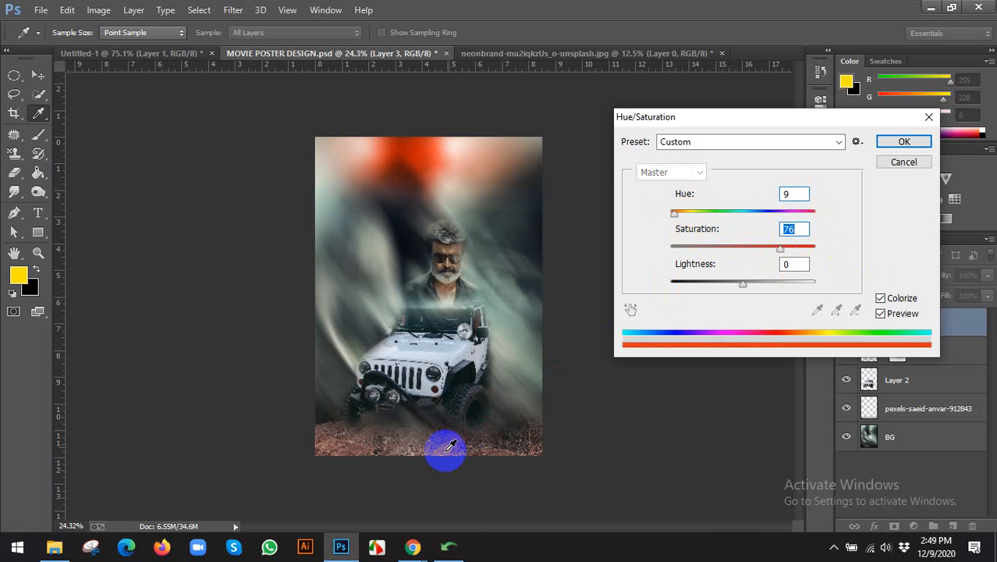
pyautogui.moveTo(782, 250); pyautogui.dragTo(761, 252)
pyautogui.click(890, 140)
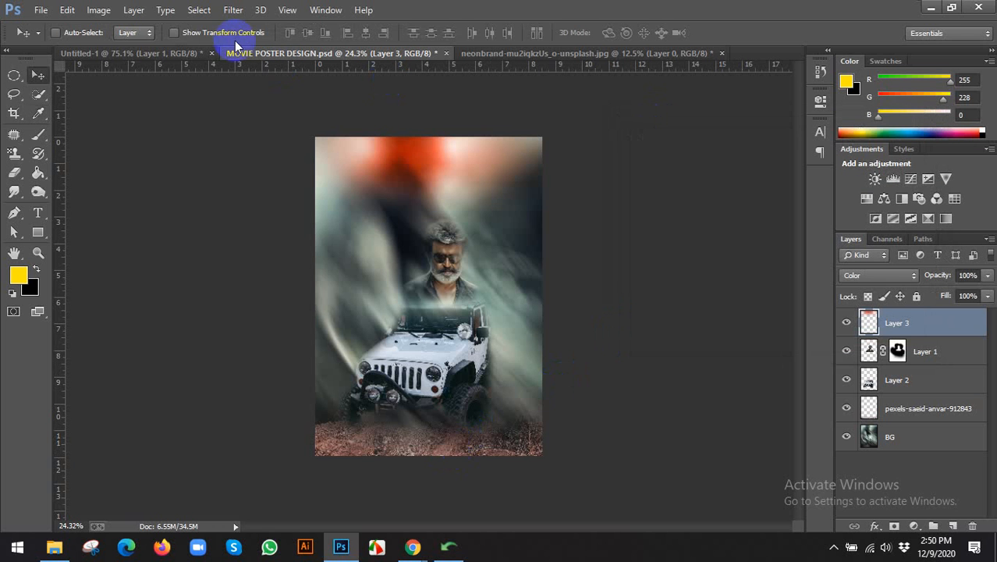
# Stretch the glow's bottom edge downward so it reaches further down the poster.
pyautogui.click(219, 33)
pyautogui.moveTo(419, 243); pyautogui.dragTo(422, 292)
pyautogui.click(736, 32)
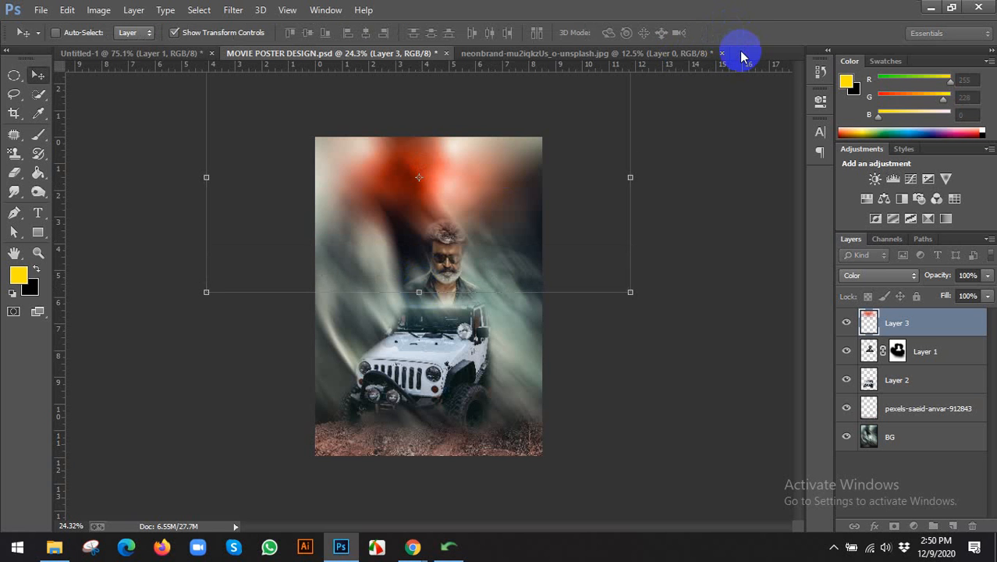
pyautogui.click(209, 35)
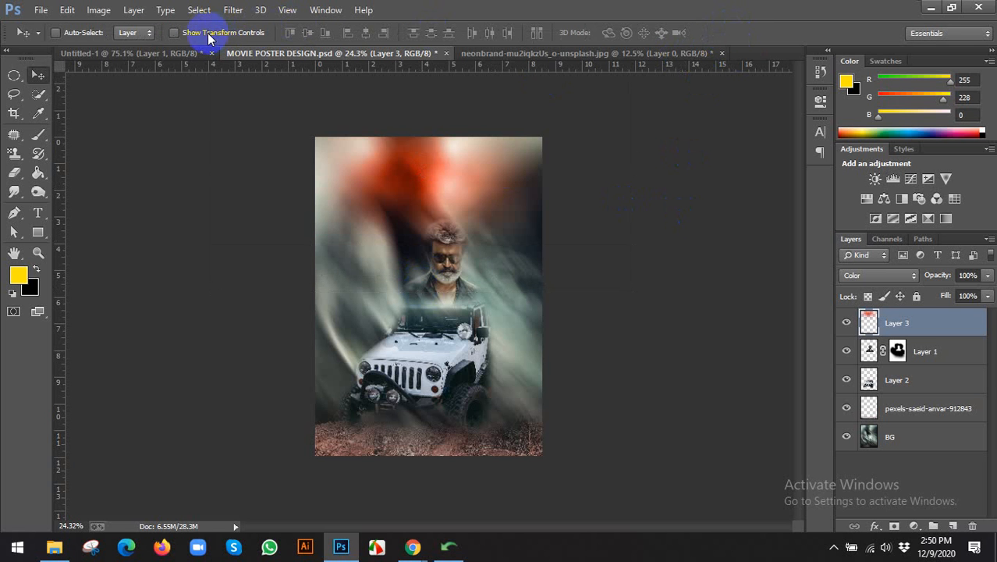
# Lower the glow layer's opacity to 70%, then select the jeep layer, Layer 2.
pyautogui.click(987, 276)
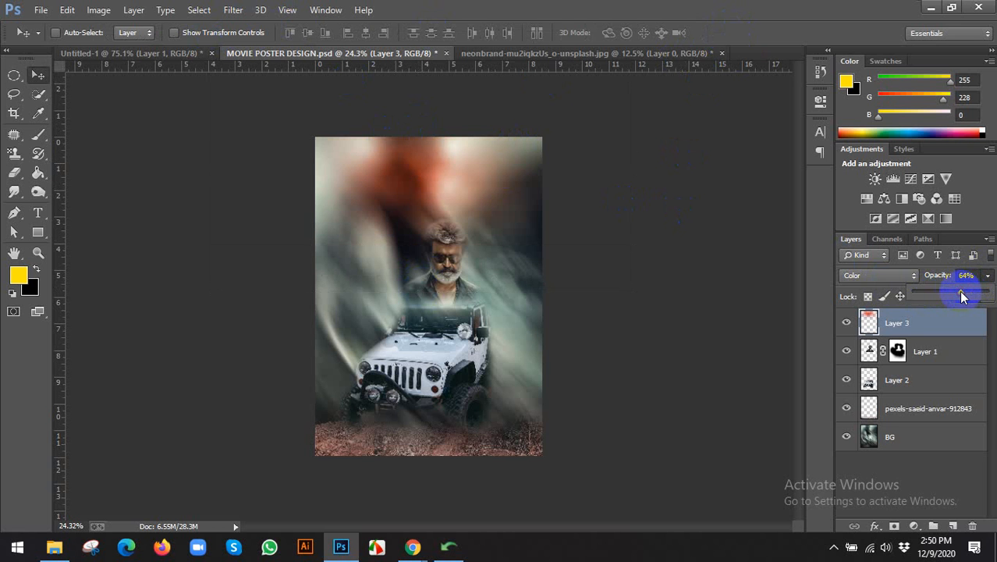
pyautogui.moveTo(967, 276); pyautogui.dragTo(923, 282)
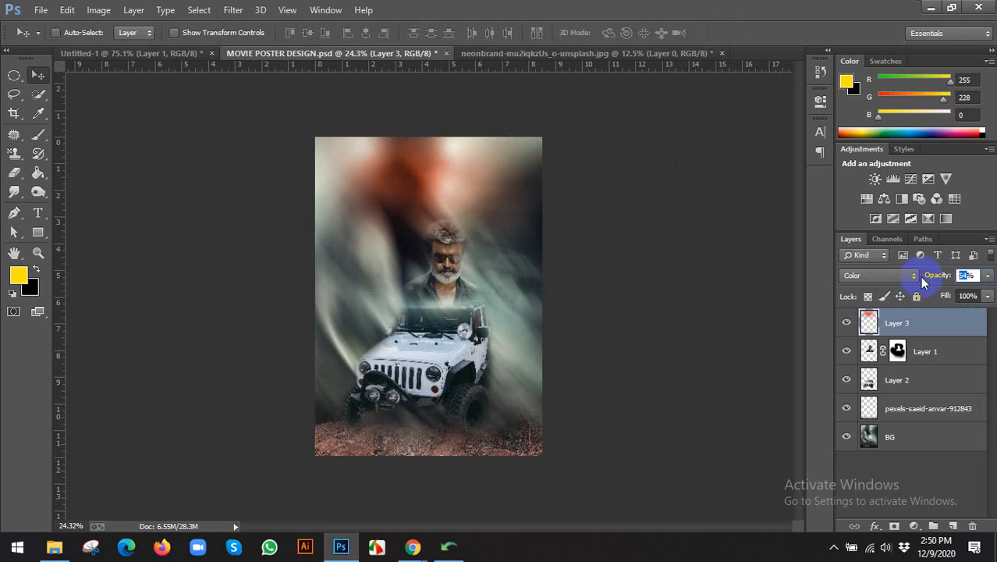
pyautogui.press('Return')
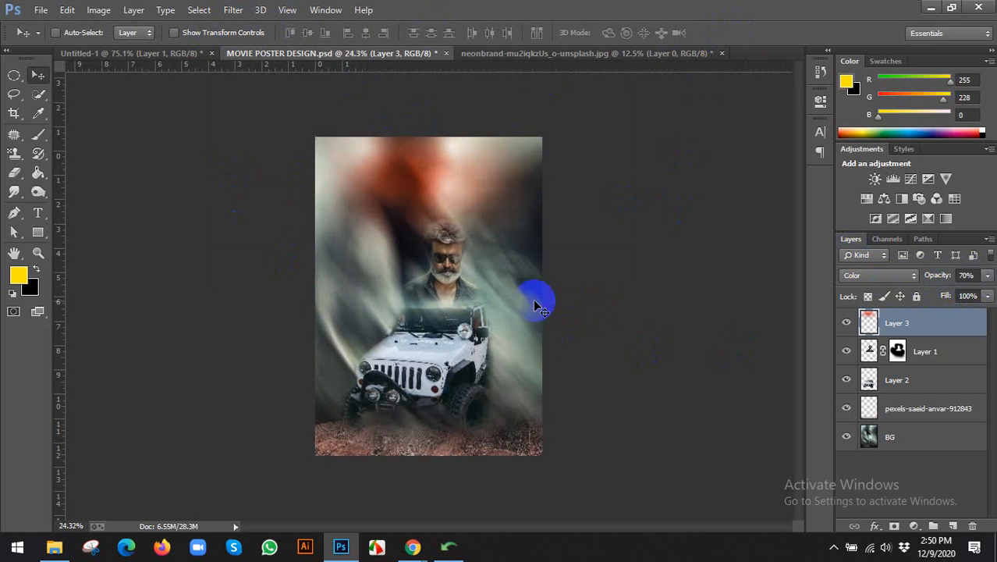
pyautogui.moveTo(494, 277); pyautogui.dragTo(451, 256)
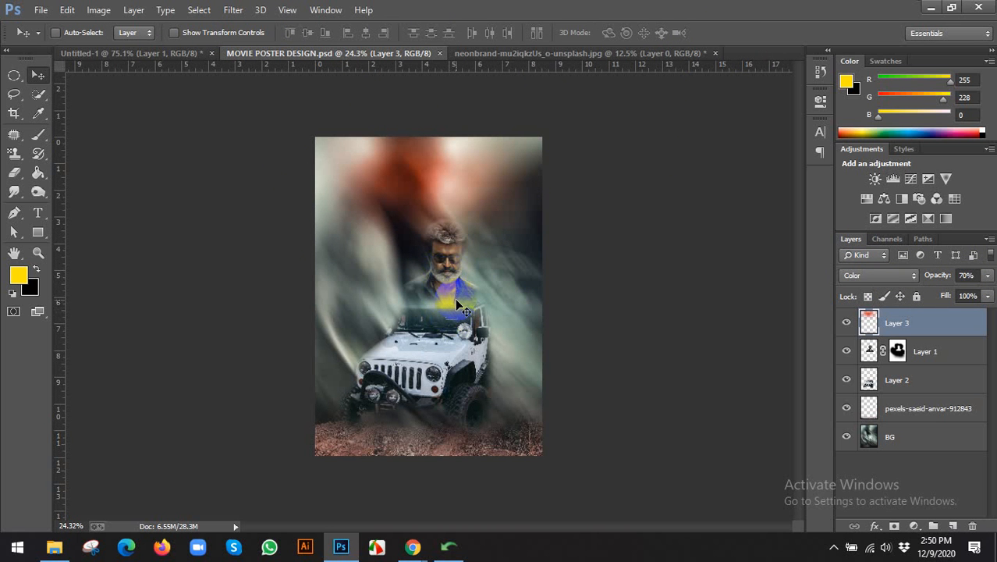
pyautogui.scroll(1, 459, 306)
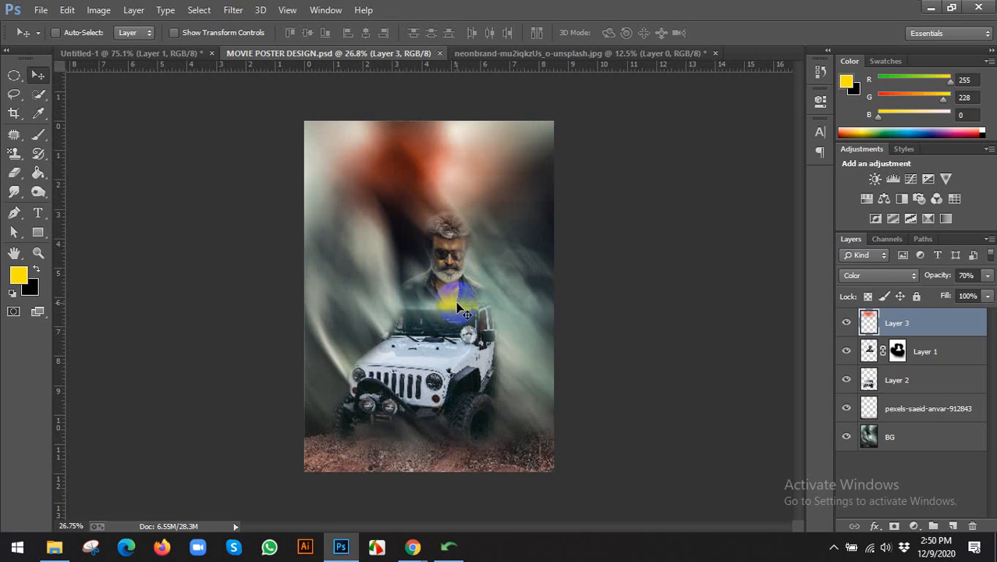
pyautogui.click(878, 387)
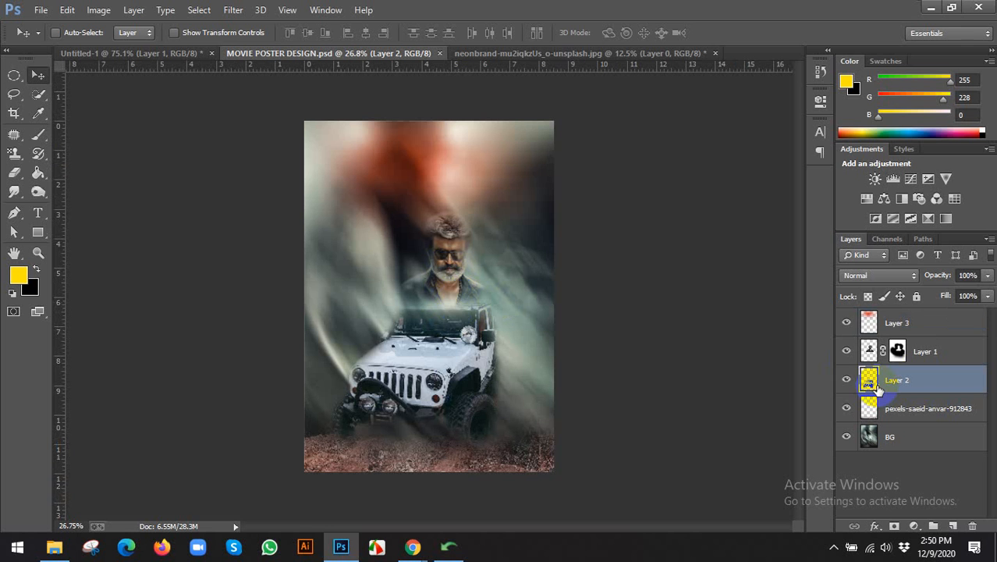
# Toggle the jeep layer's visibility, try a Hue/Saturation saturation change, and cancel it.
pyautogui.click(850, 380)
pyautogui.click(849, 380)
pyautogui.hotkey('ctrl', 'u')
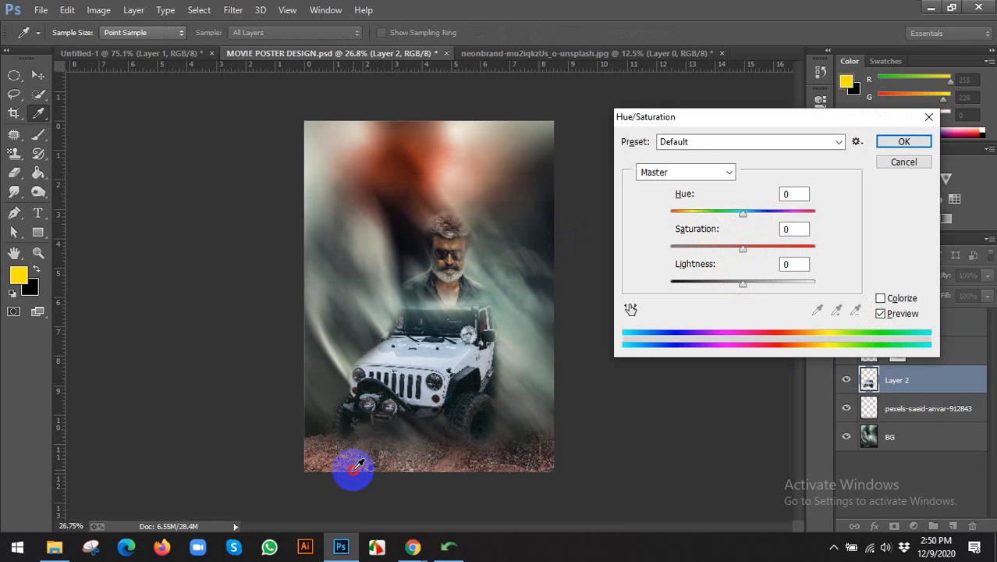
pyautogui.click(433, 182)
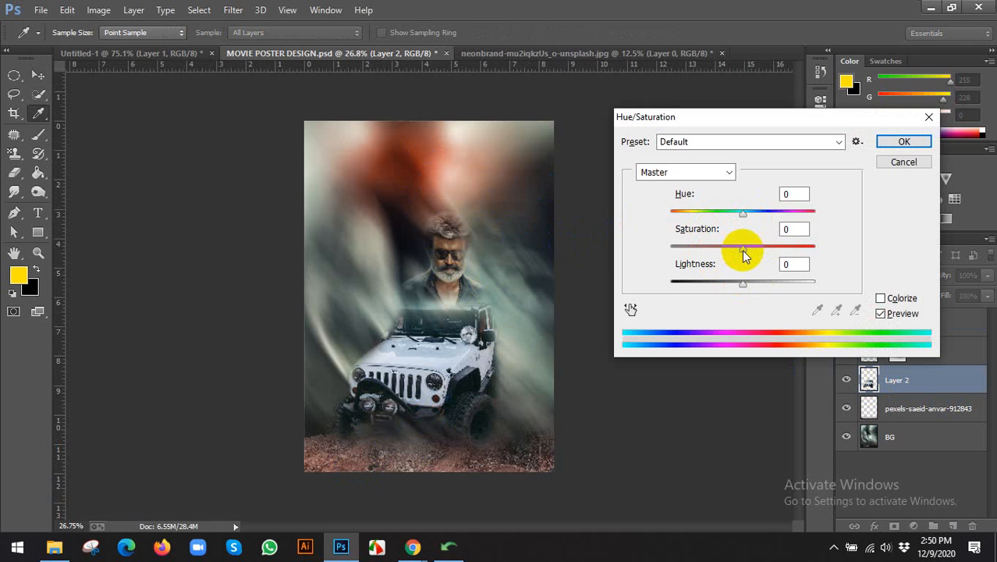
pyautogui.moveTo(745, 255); pyautogui.dragTo(714, 248)
pyautogui.click(905, 171)
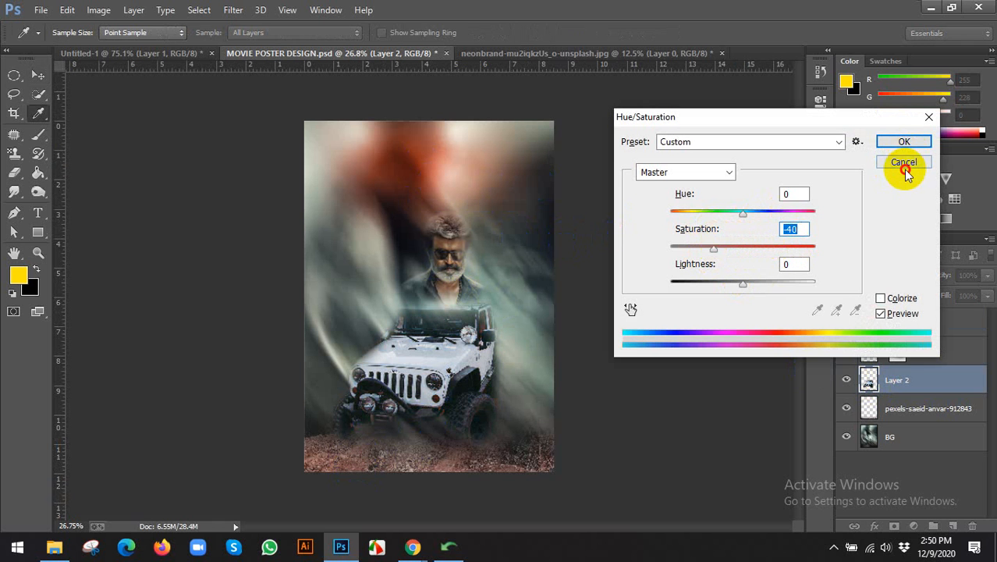
pyautogui.click(242, 12)
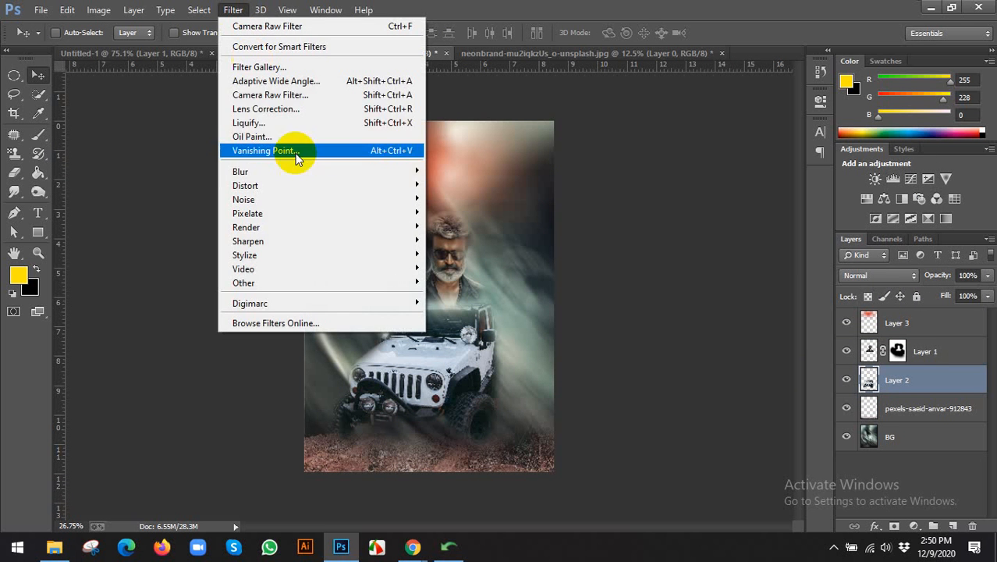
# In Camera Raw Calibration, set shadow tint -100, red saturation +80 and blue hue +100.
pyautogui.click(262, 95)
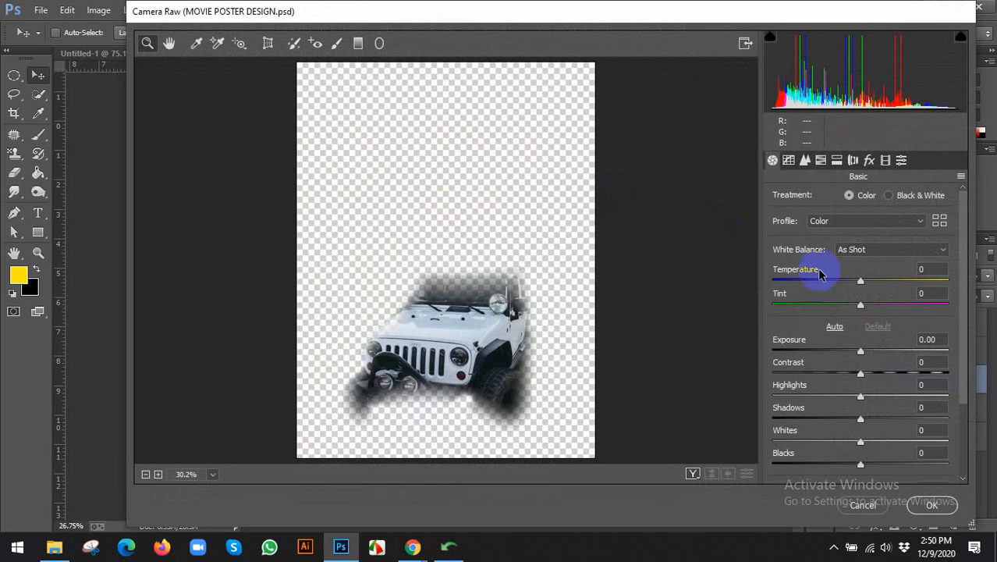
pyautogui.click(889, 162)
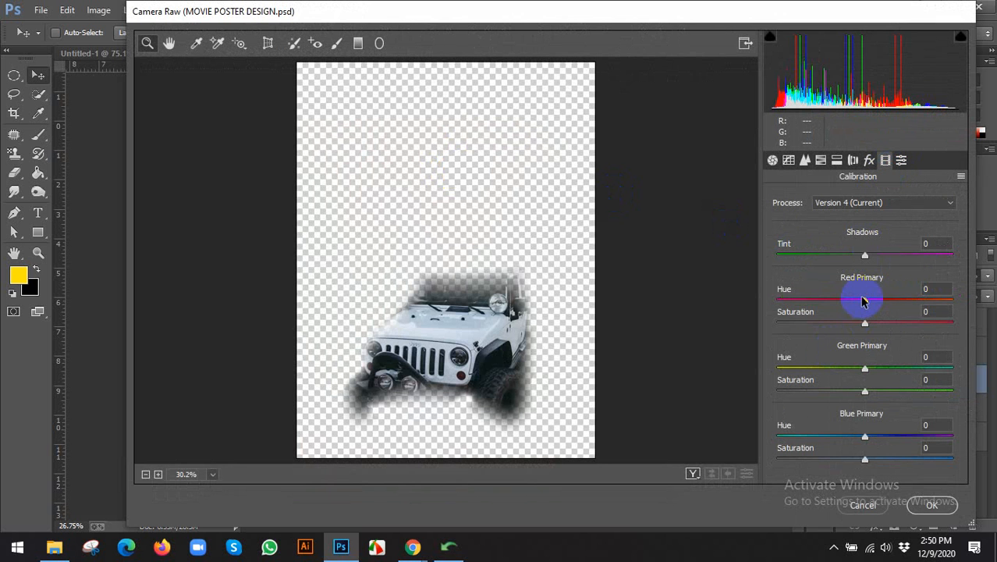
pyautogui.moveTo(865, 304); pyautogui.dragTo(839, 323)
pyautogui.moveTo(868, 299); pyautogui.dragTo(821, 303)
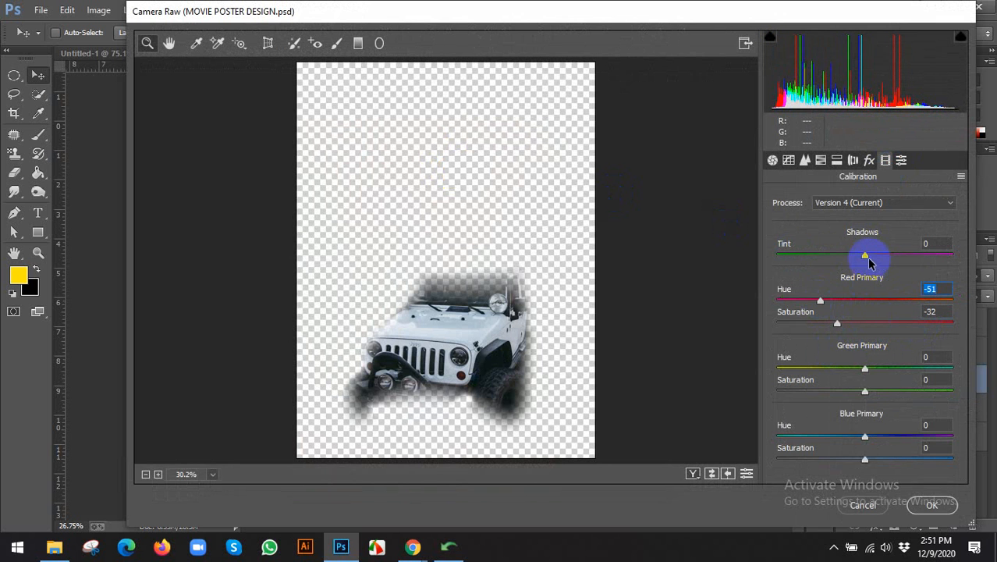
pyautogui.moveTo(864, 256); pyautogui.dragTo(926, 257)
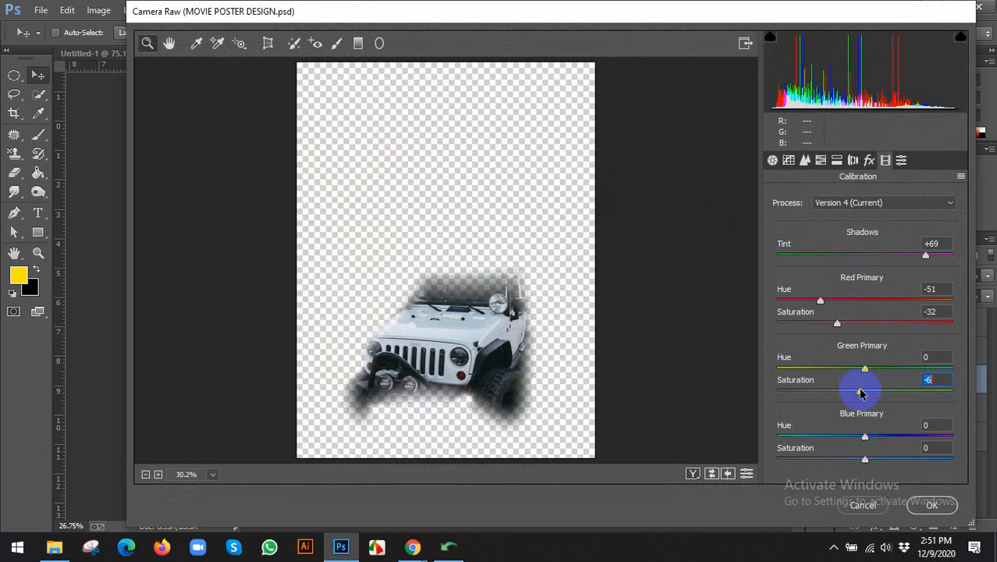
pyautogui.moveTo(862, 392); pyautogui.dragTo(922, 390)
pyautogui.moveTo(864, 367); pyautogui.dragTo(933, 368)
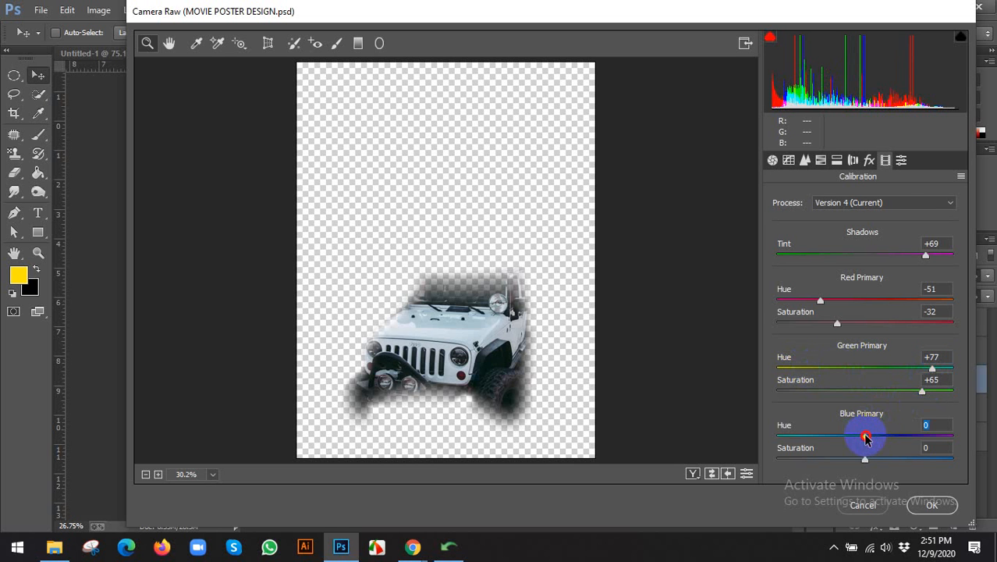
pyautogui.moveTo(866, 439); pyautogui.dragTo(926, 445)
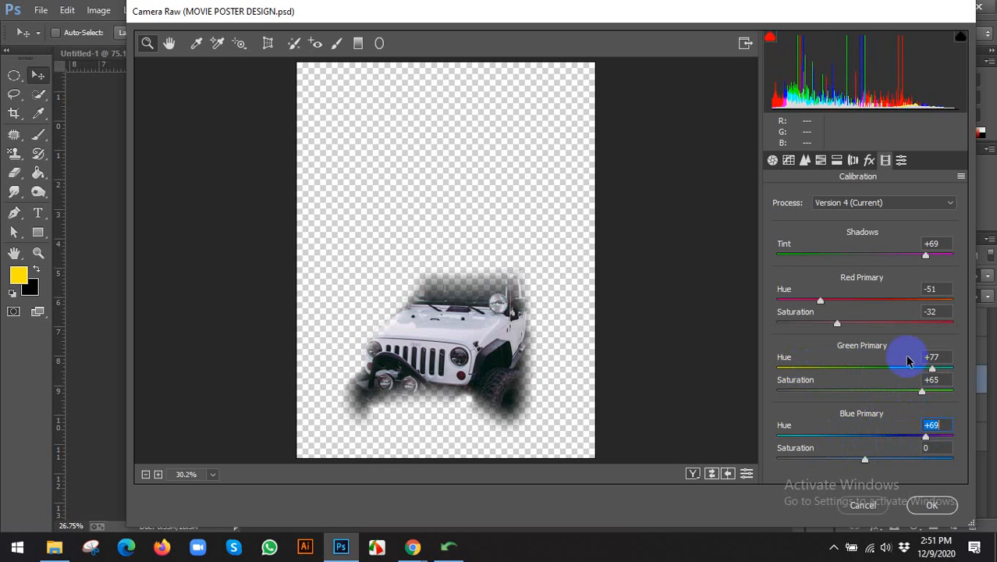
pyautogui.moveTo(843, 328); pyautogui.dragTo(934, 330)
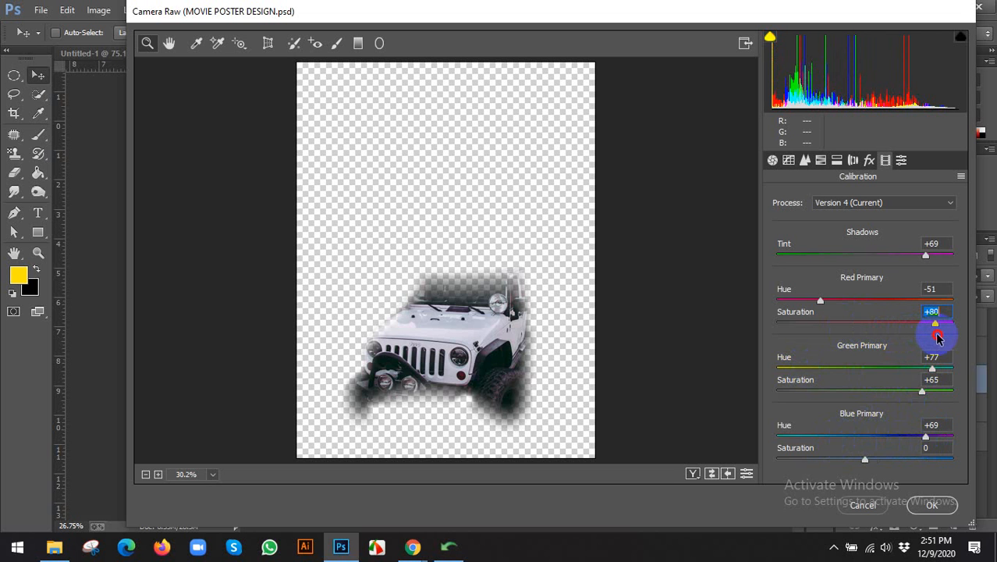
pyautogui.moveTo(928, 440); pyautogui.dragTo(958, 439)
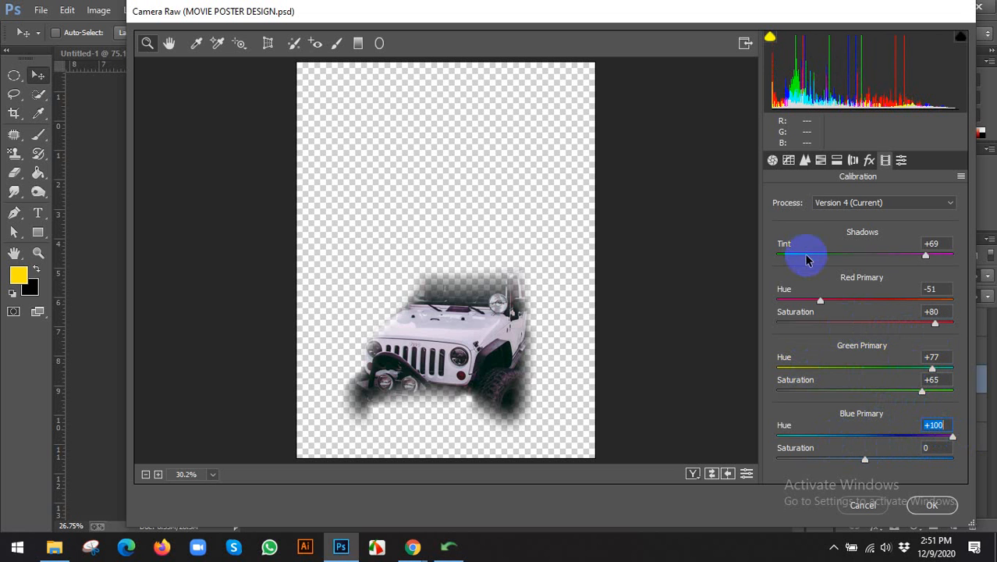
pyautogui.moveTo(807, 256); pyautogui.dragTo(777, 252)
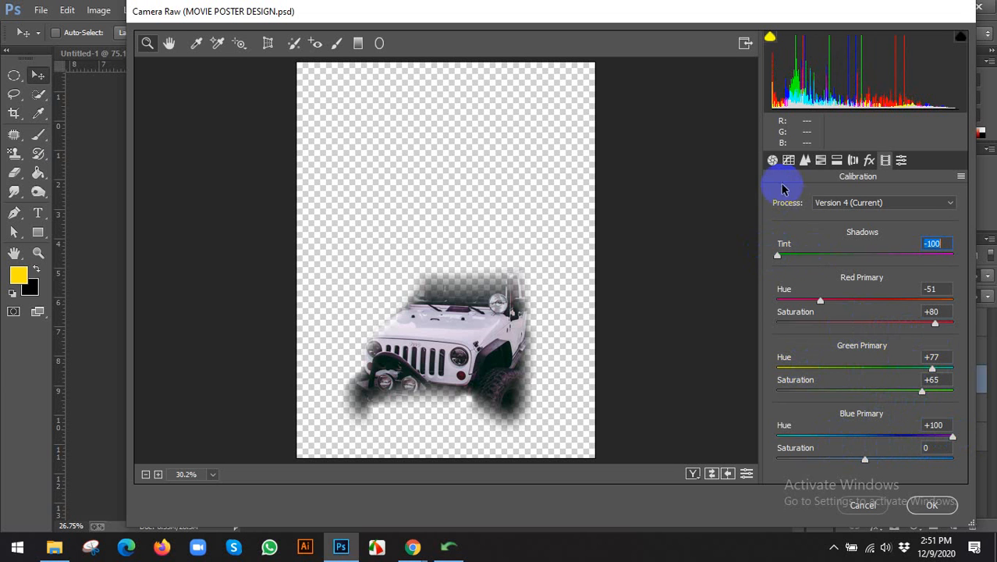
# Shift Reds hue to -73 and Oranges to -50, try split-toning highlights, then cancel.
pyautogui.click(820, 162)
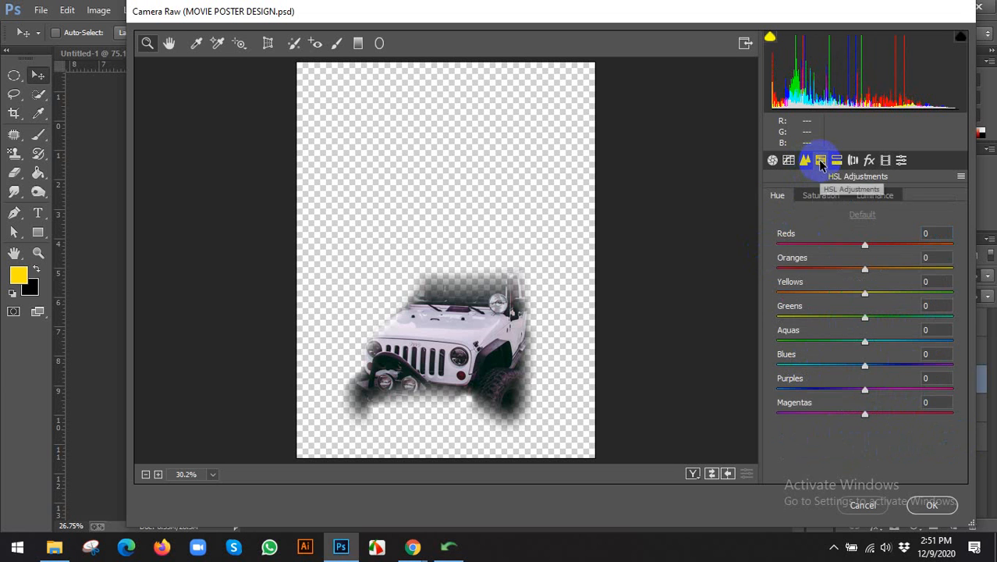
pyautogui.moveTo(862, 248); pyautogui.dragTo(912, 246)
pyautogui.moveTo(868, 272); pyautogui.dragTo(820, 268)
pyautogui.click(840, 161)
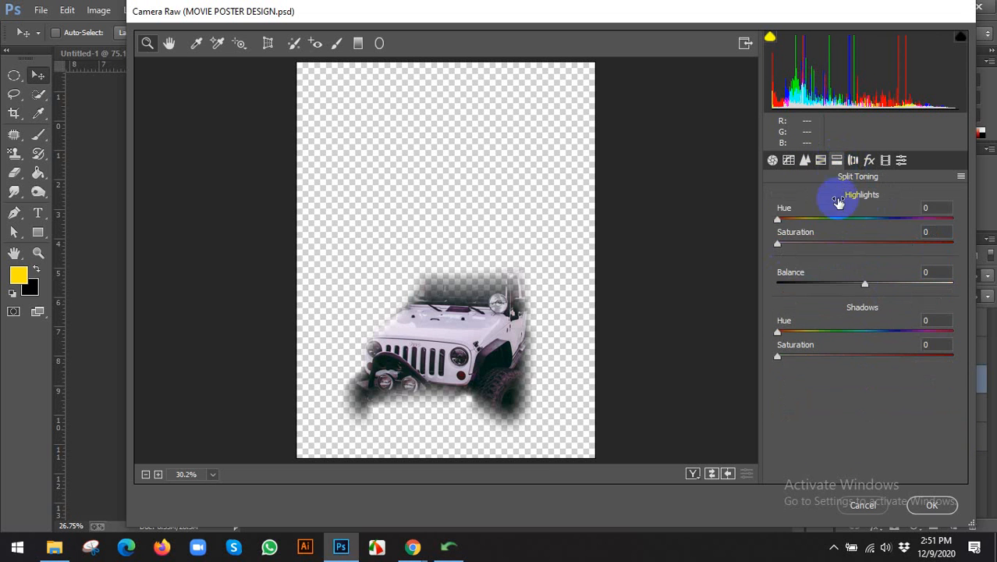
pyautogui.moveTo(784, 218)
pyautogui.mouseDown()
pyautogui.moveTo(891, 224)
pyautogui.moveTo(783, 224)
pyautogui.mouseUp()
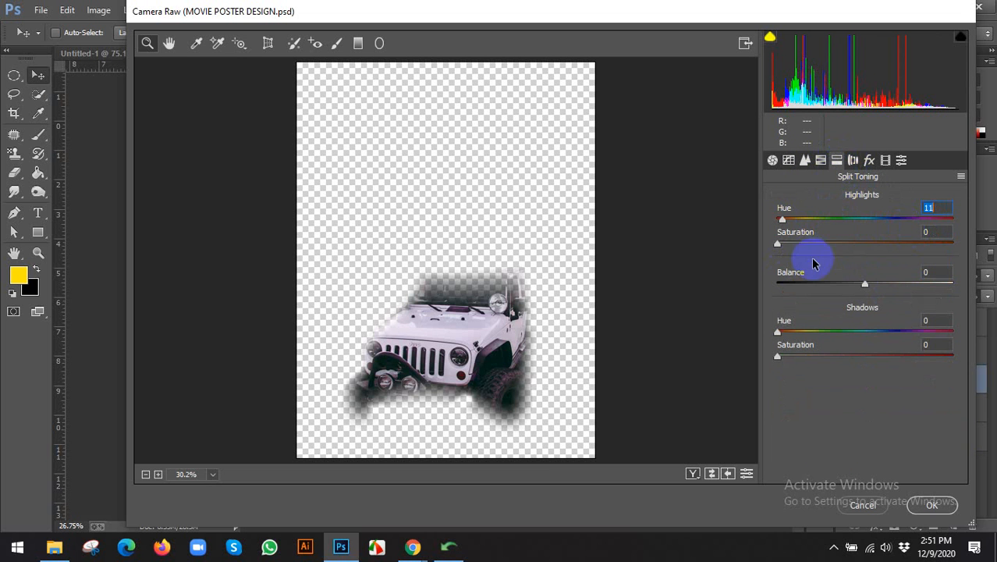
pyautogui.moveTo(865, 283); pyautogui.dragTo(938, 285)
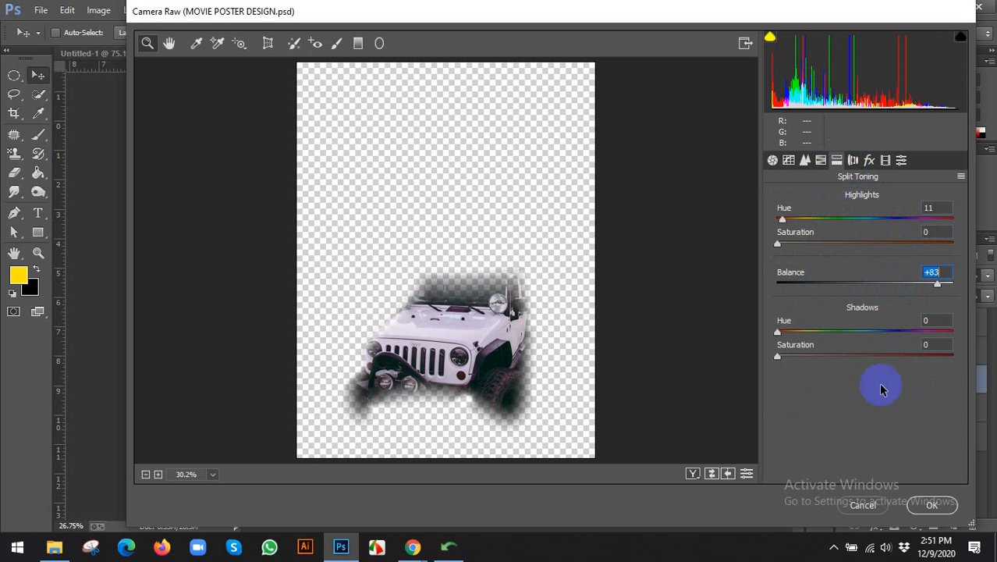
pyautogui.click(862, 506)
pyautogui.click(98, 9)
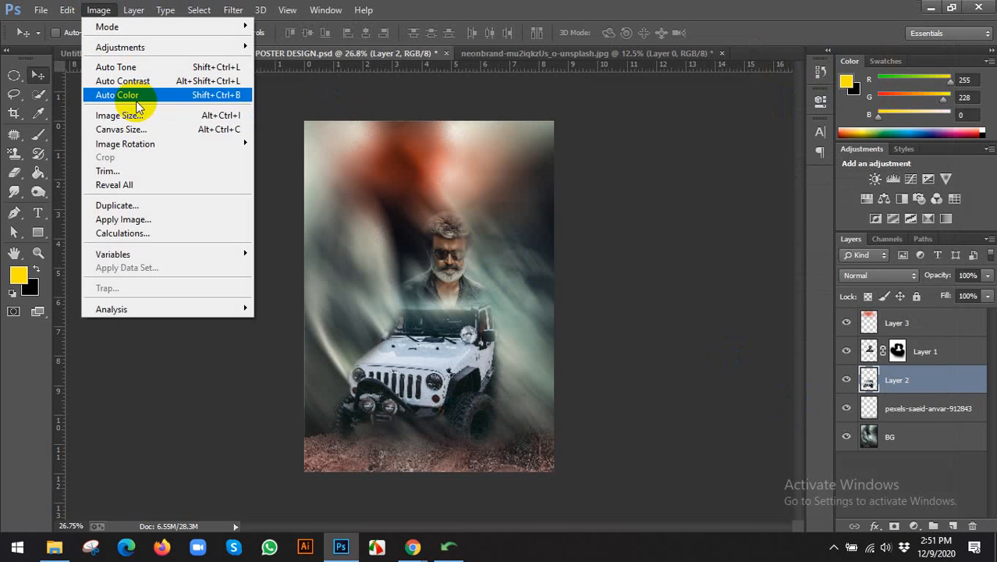
# Try darkening the jeep's midtones with a Curves point, then discard the change.
pyautogui.moveTo(140, 47)
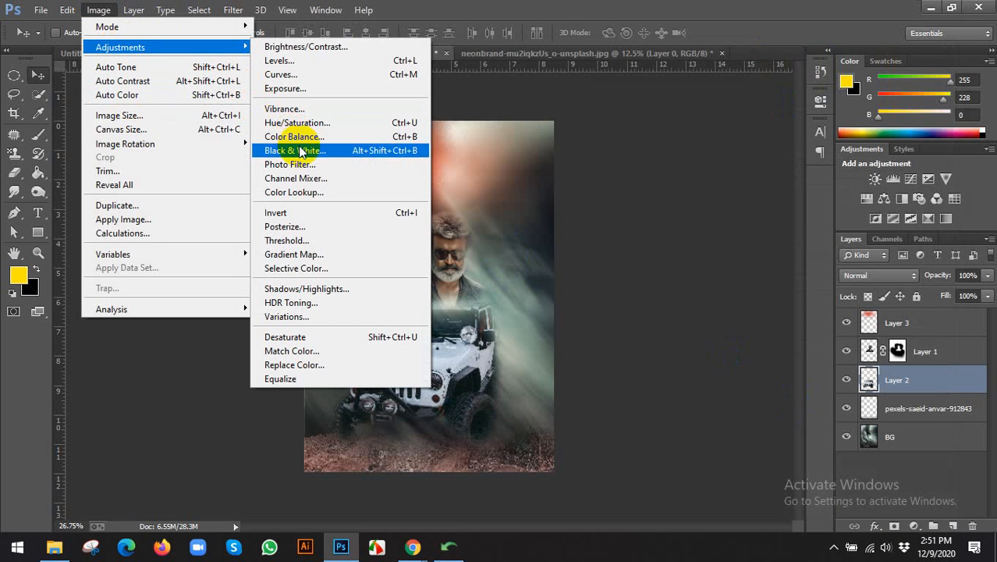
pyautogui.click(279, 74)
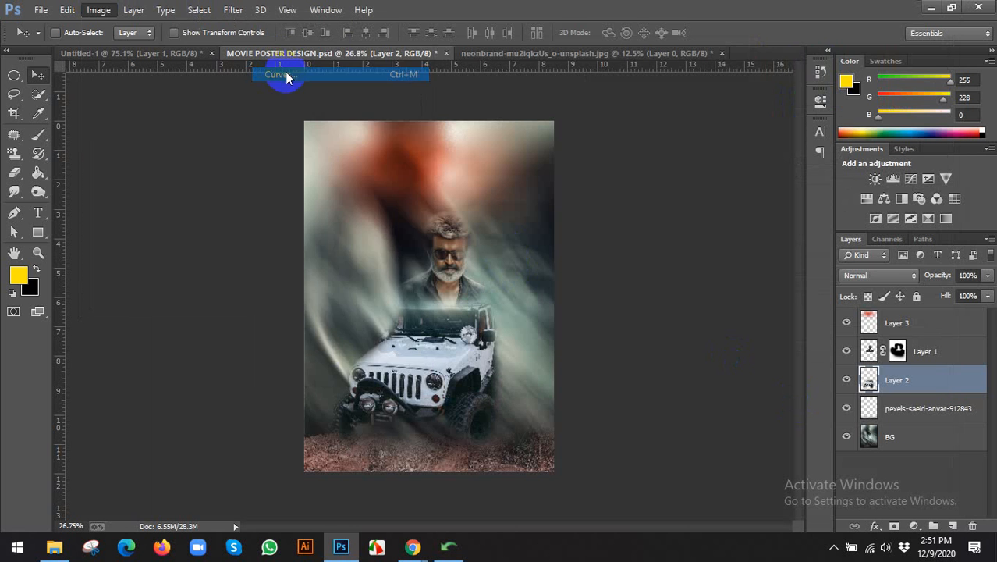
pyautogui.moveTo(507, 49); pyautogui.dragTo(777, 81)
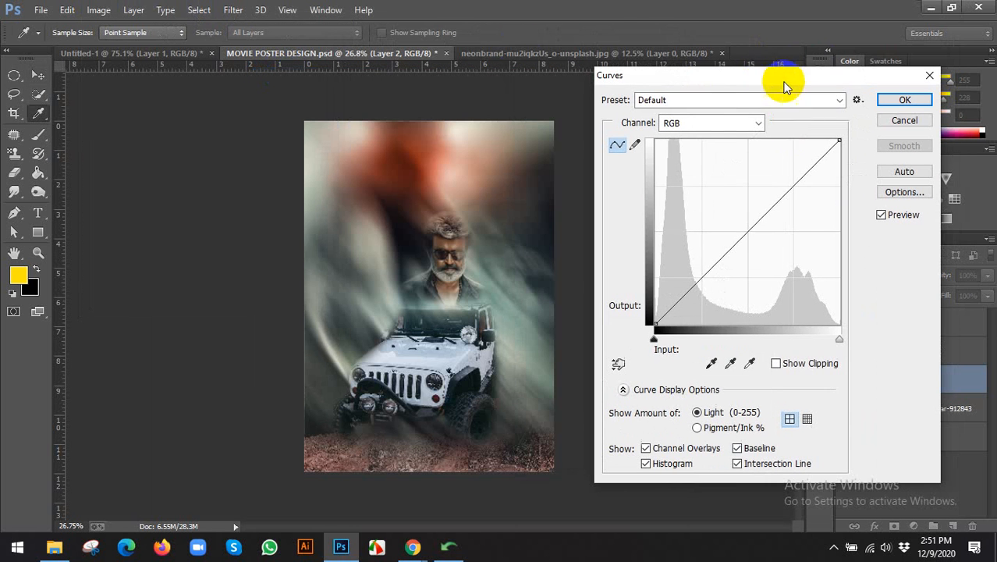
pyautogui.click(746, 233)
pyautogui.moveTo(746, 232); pyautogui.dragTo(751, 252)
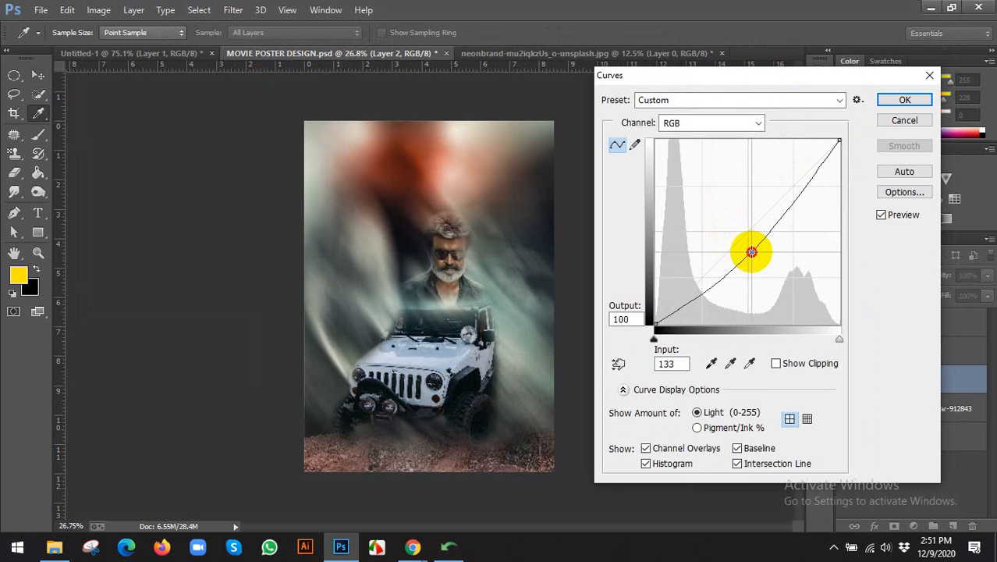
pyautogui.click(897, 119)
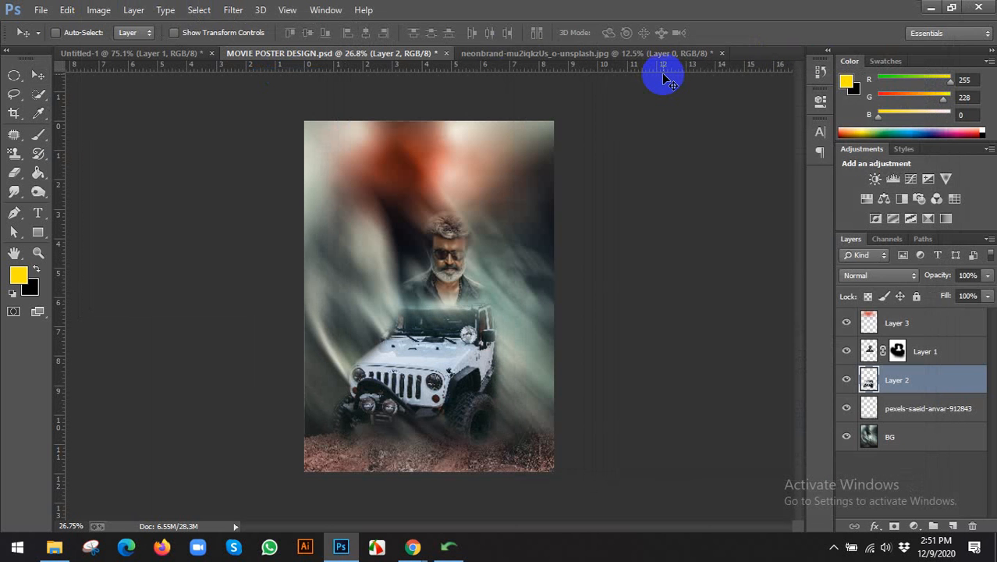
# Set the jeep's Hue/Saturation to hue -173 and saturation +75.
pyautogui.hotkey('ctrl', 'u')
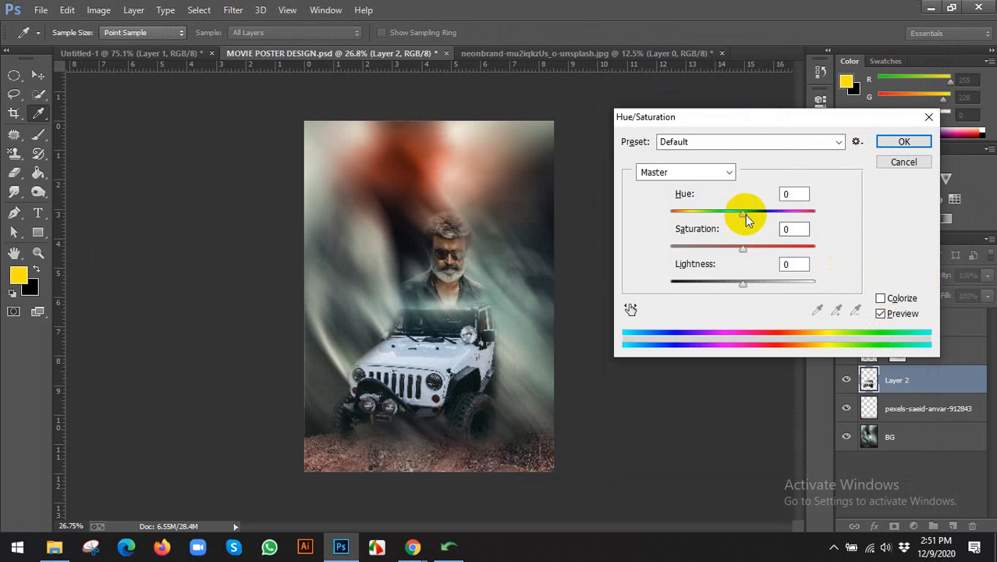
pyautogui.moveTo(746, 219); pyautogui.dragTo(675, 219)
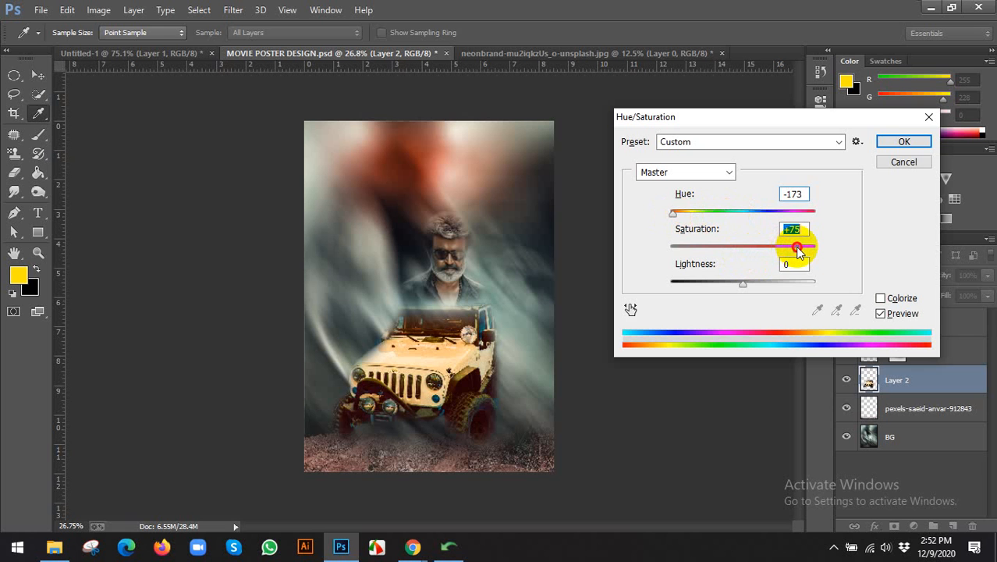
pyautogui.click(909, 141)
pyautogui.click(926, 353)
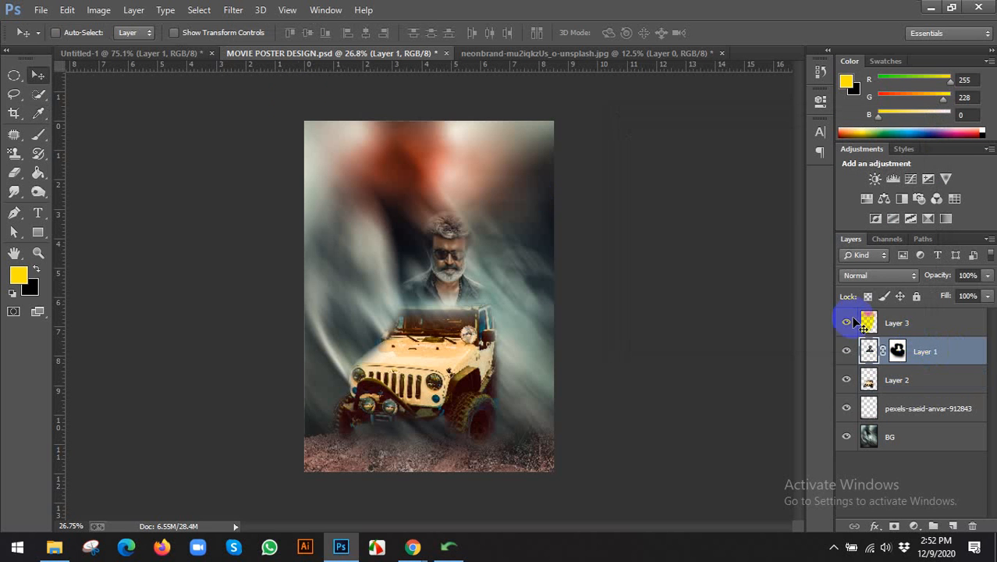
pyautogui.hotkey('ctrl', 'u')
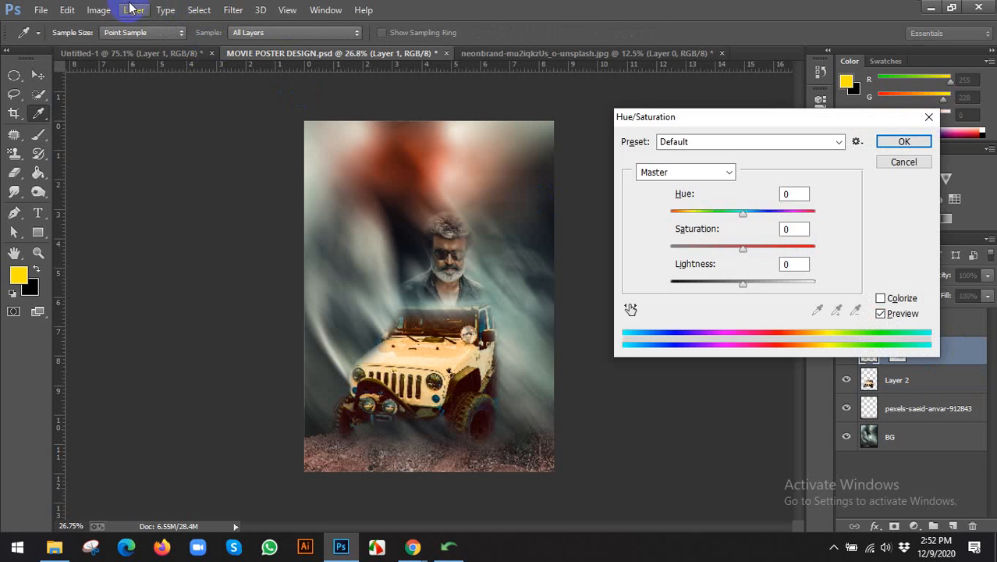
pyautogui.moveTo(741, 216); pyautogui.dragTo(683, 214)
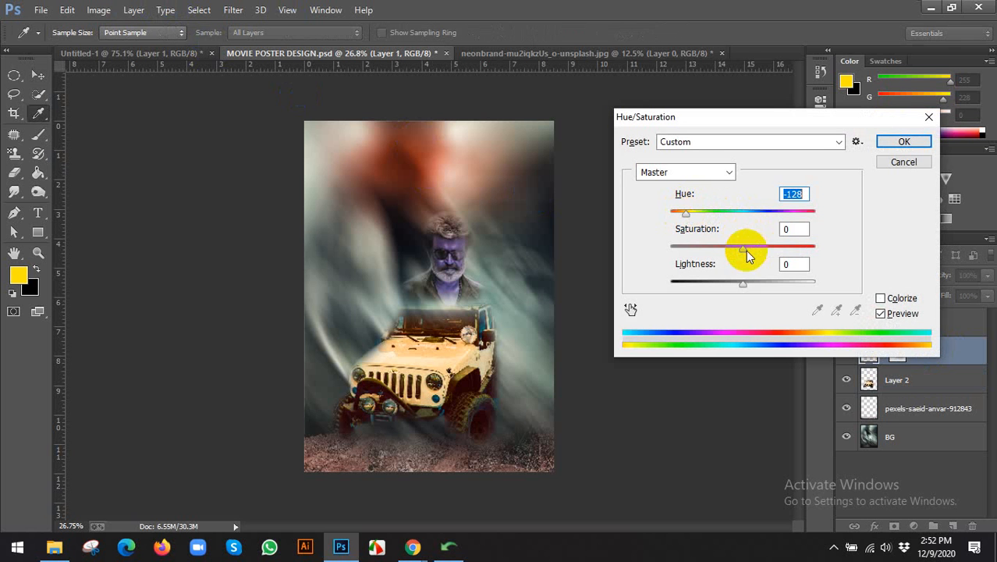
pyautogui.moveTo(743, 251); pyautogui.dragTo(812, 255)
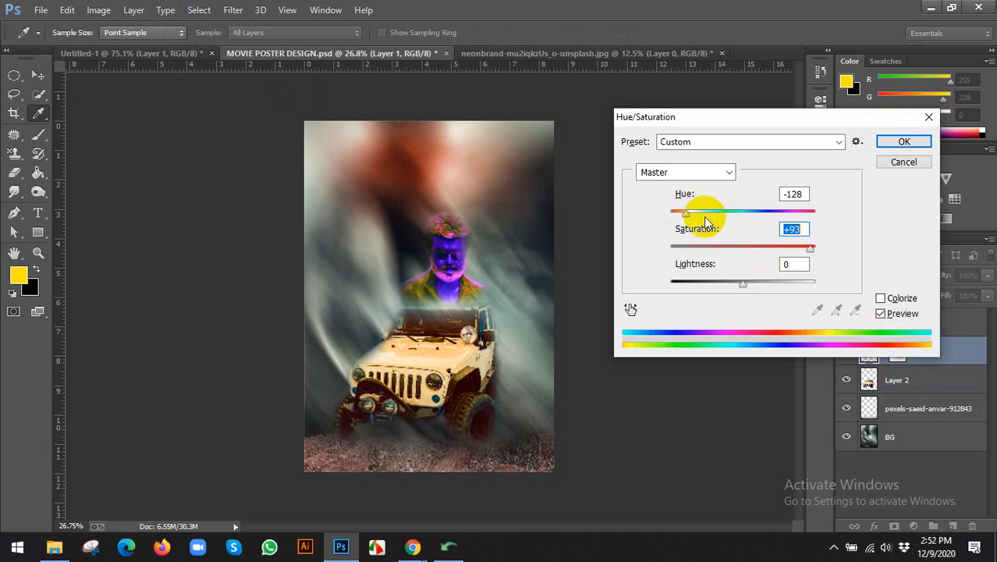
pyautogui.moveTo(683, 215); pyautogui.dragTo(811, 224)
pyautogui.click(899, 161)
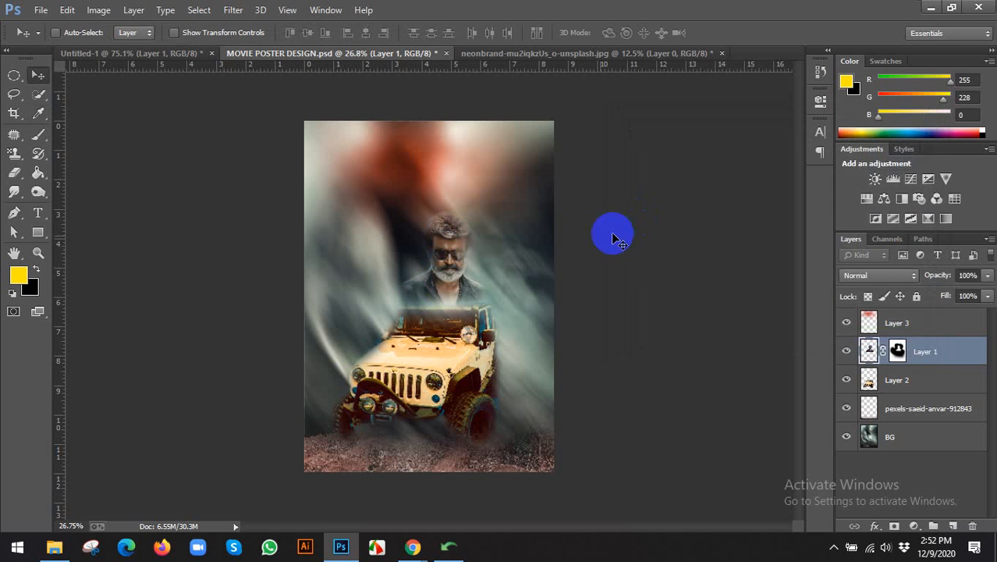
pyautogui.scroll(2, 484, 246)
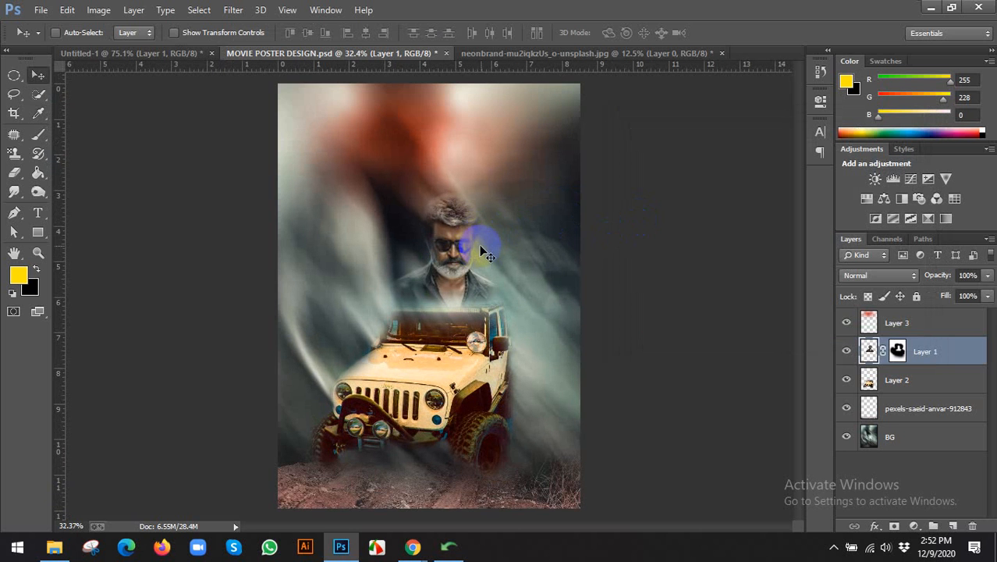
pyautogui.scroll(-2, 488, 254)
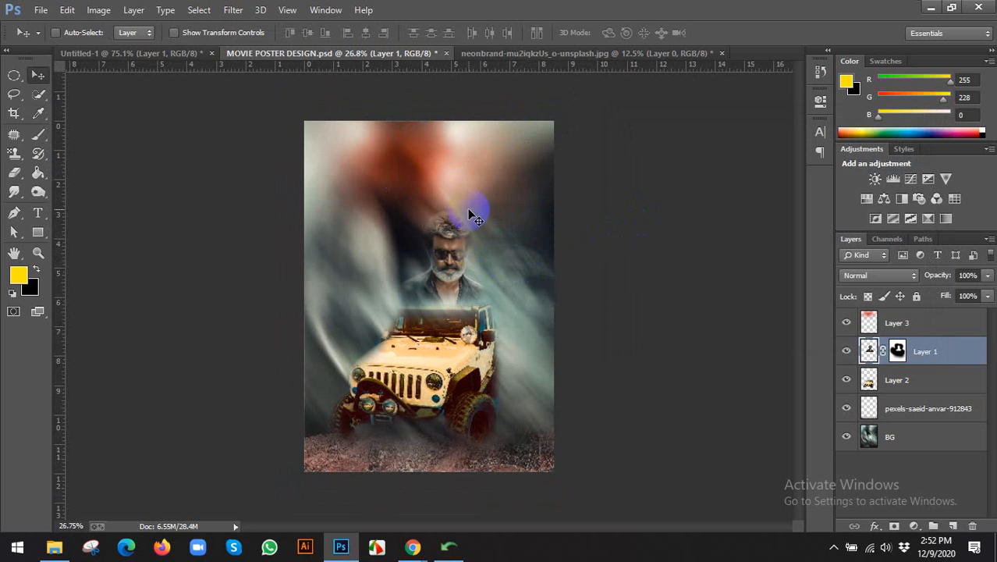
pyautogui.moveTo(413, 542)
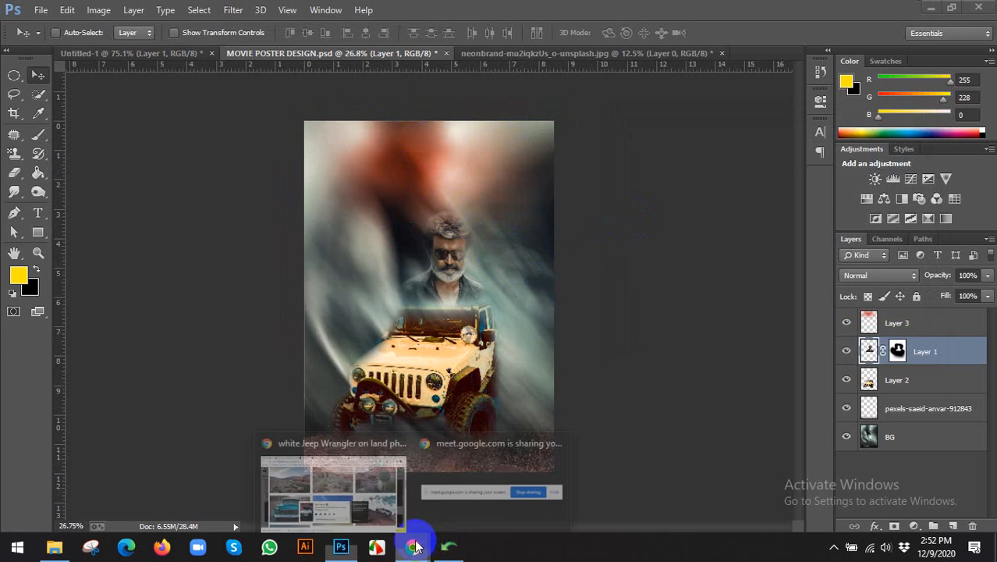
# Bring Chrome forward, close the Unsplash jeep photo view, and select the 'jeep' search query.
pyautogui.click(362, 497)
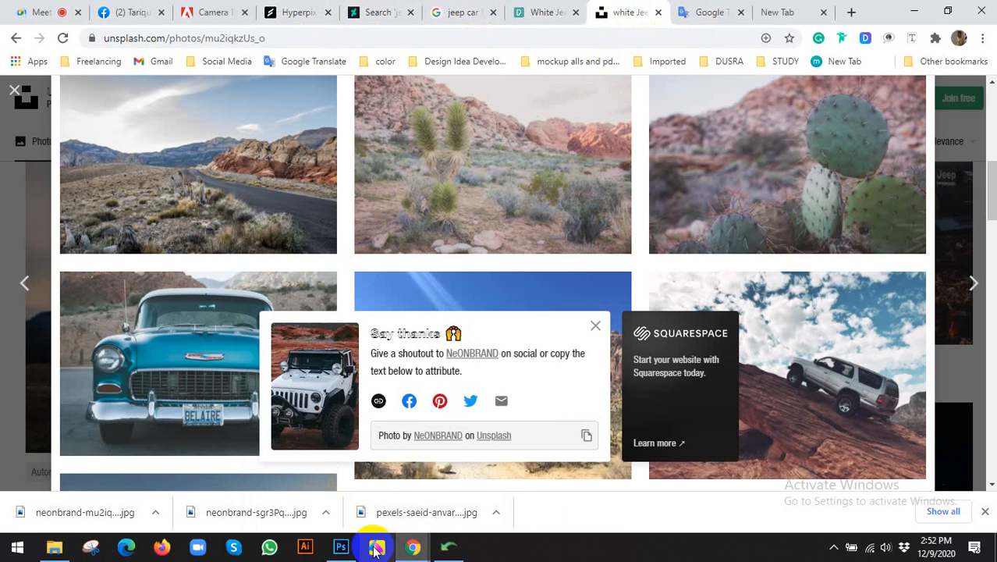
pyautogui.click(341, 547)
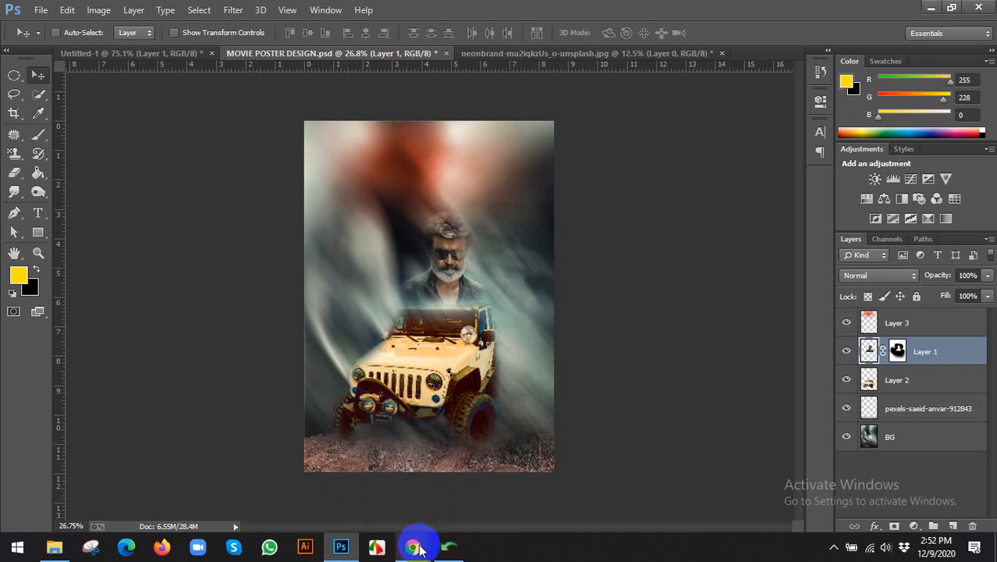
pyautogui.moveTo(414, 549)
pyautogui.click(316, 476)
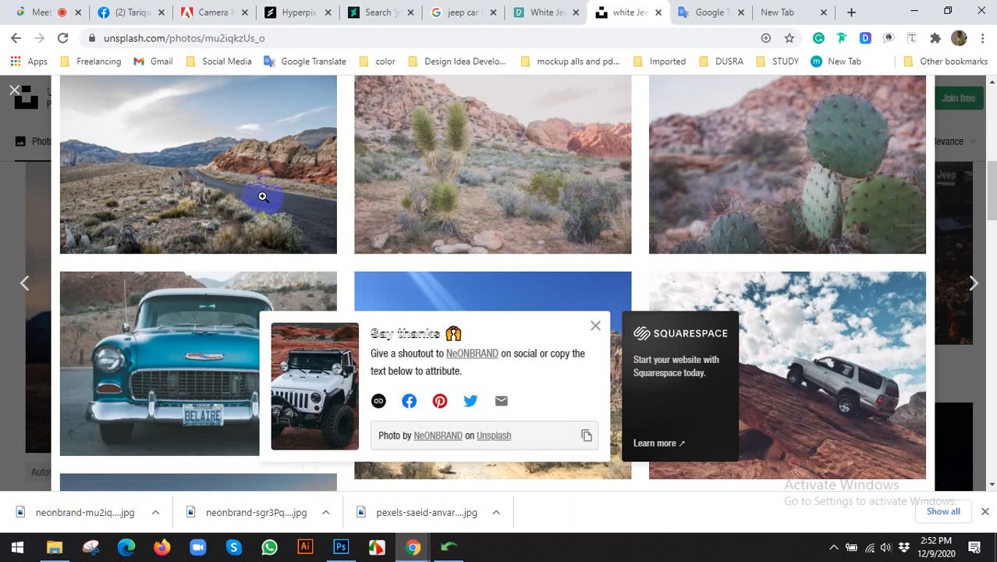
pyautogui.scroll(7, 278, 203)
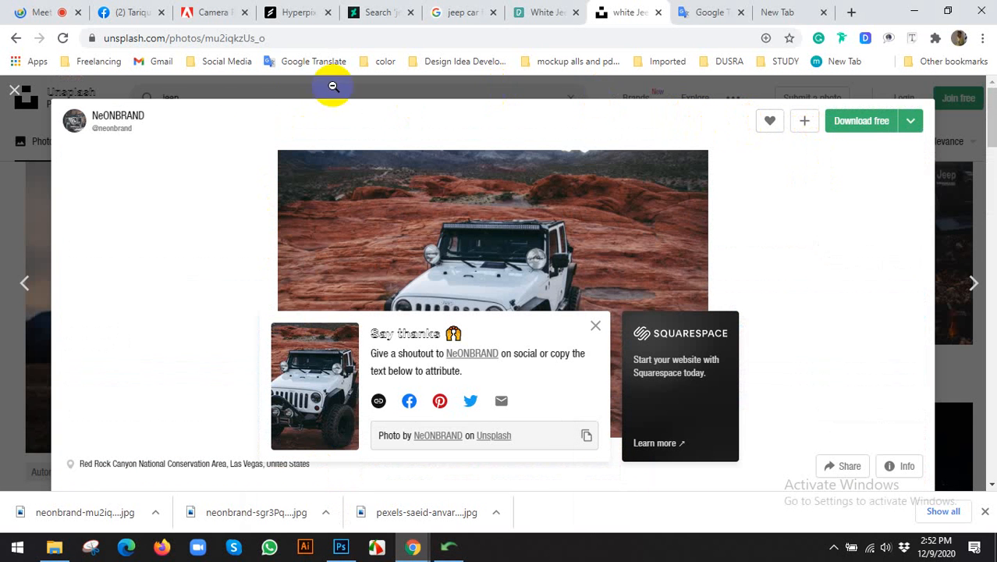
pyautogui.click(342, 546)
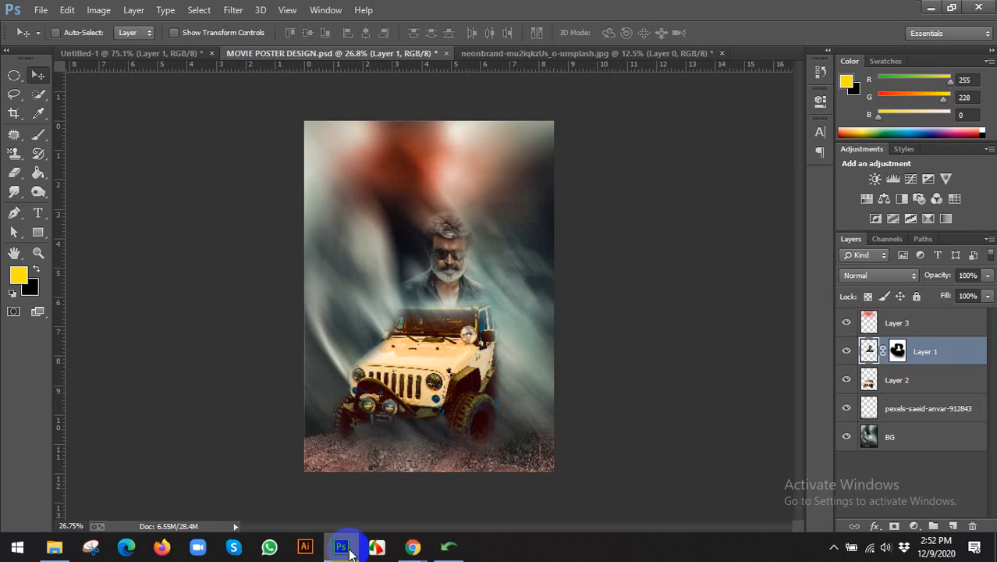
pyautogui.click(342, 547)
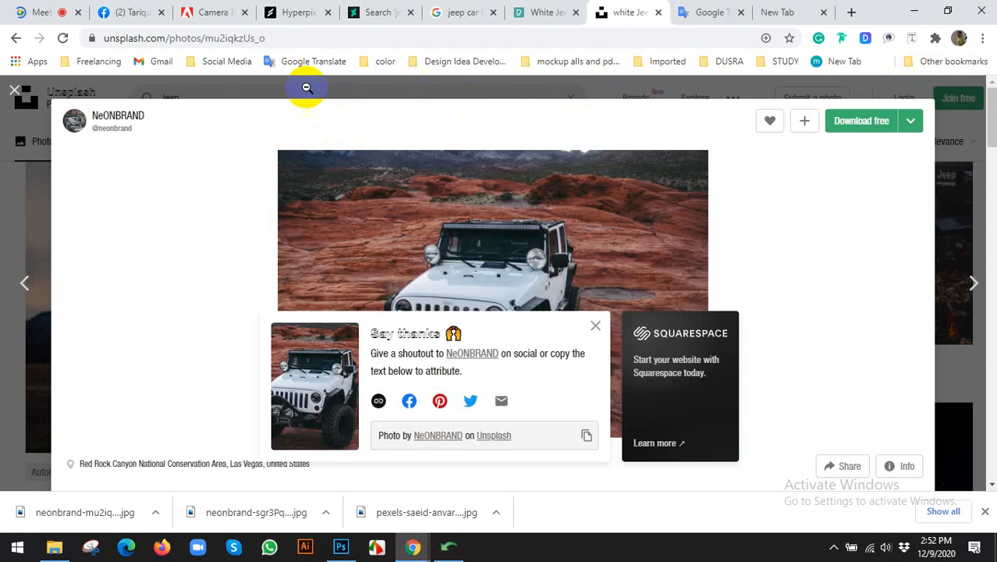
pyautogui.click(3, 139)
pyautogui.click(277, 95)
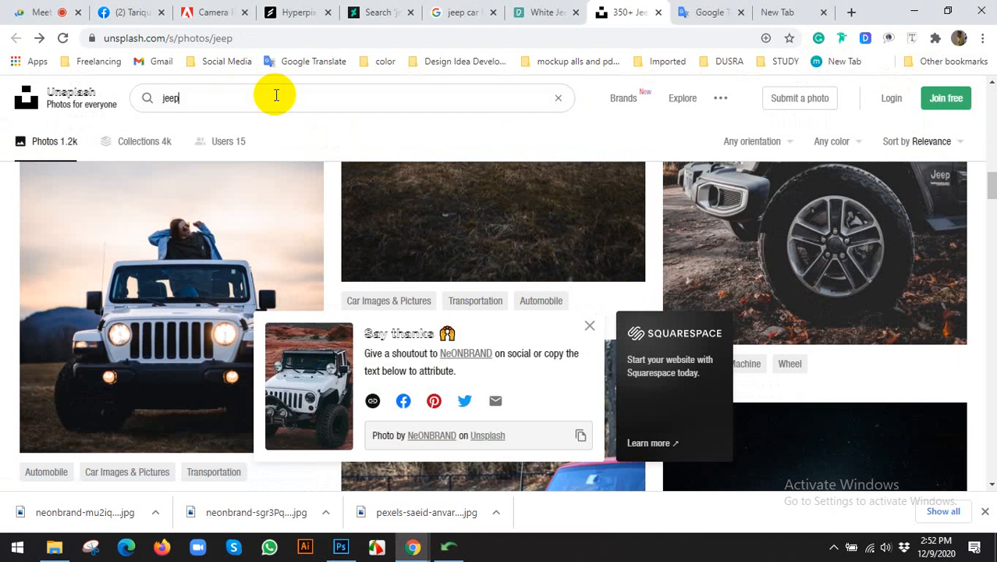
pyautogui.hotkey('ctrl', 'a')
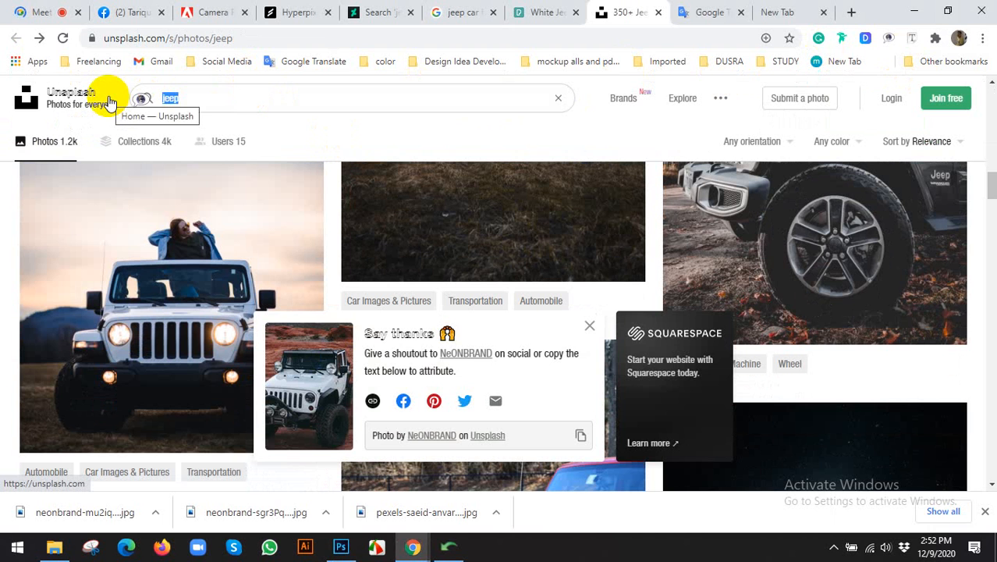
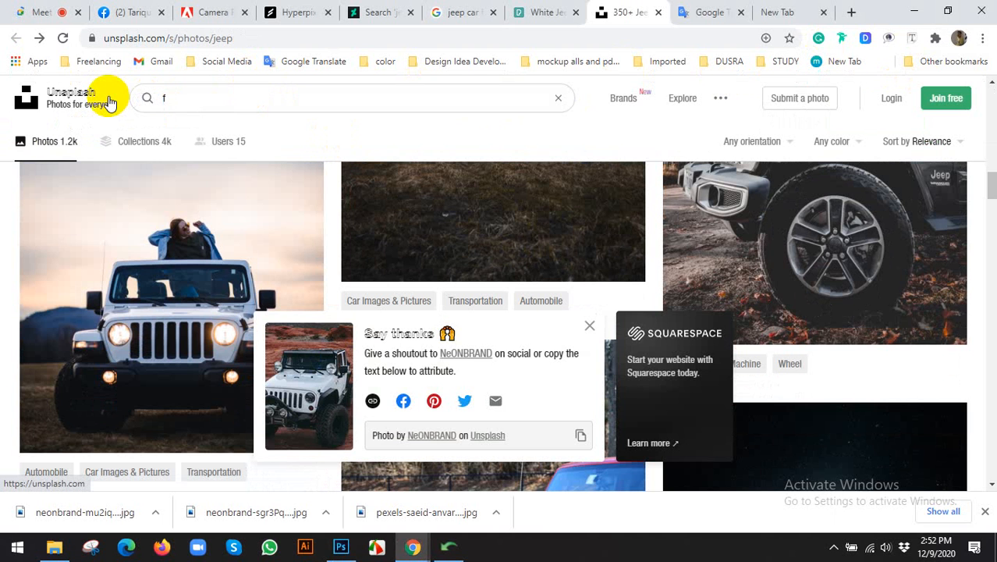
# Correct the Unsplash search to 'fire' and scroll through the photo results.
pyautogui.press('Return')
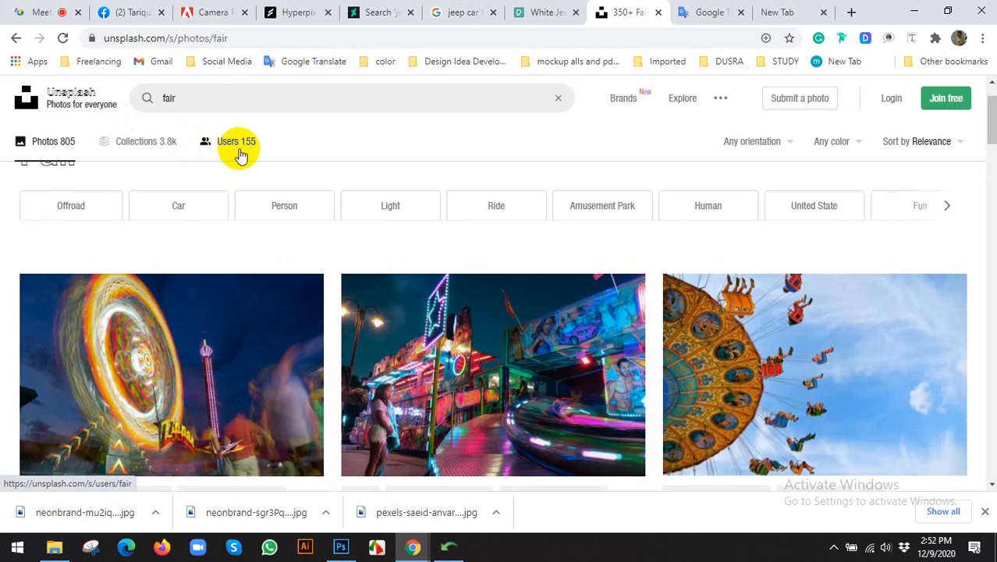
pyautogui.scroll(-3, 238, 133)
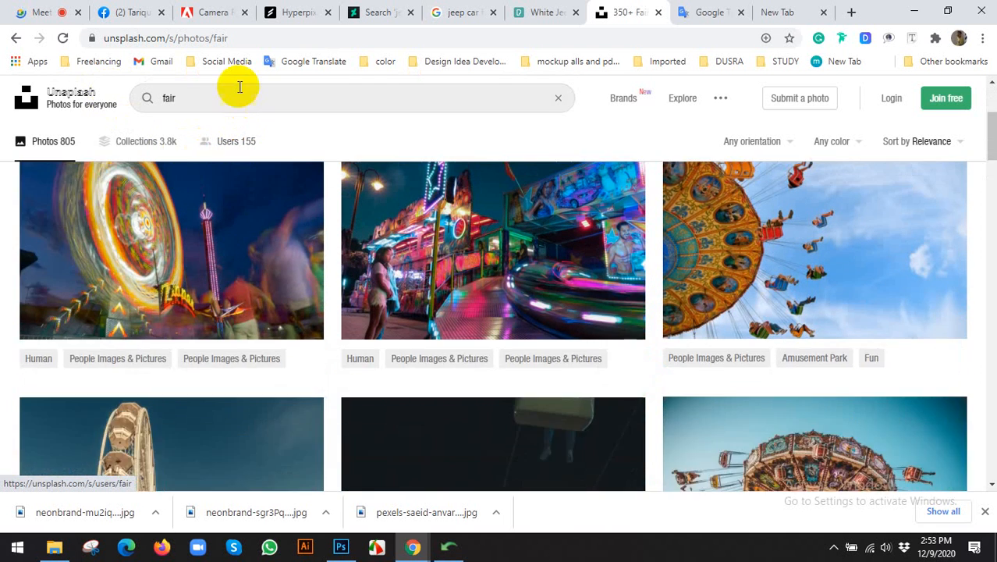
pyautogui.scroll(2, 219, 94)
pyautogui.click(201, 99)
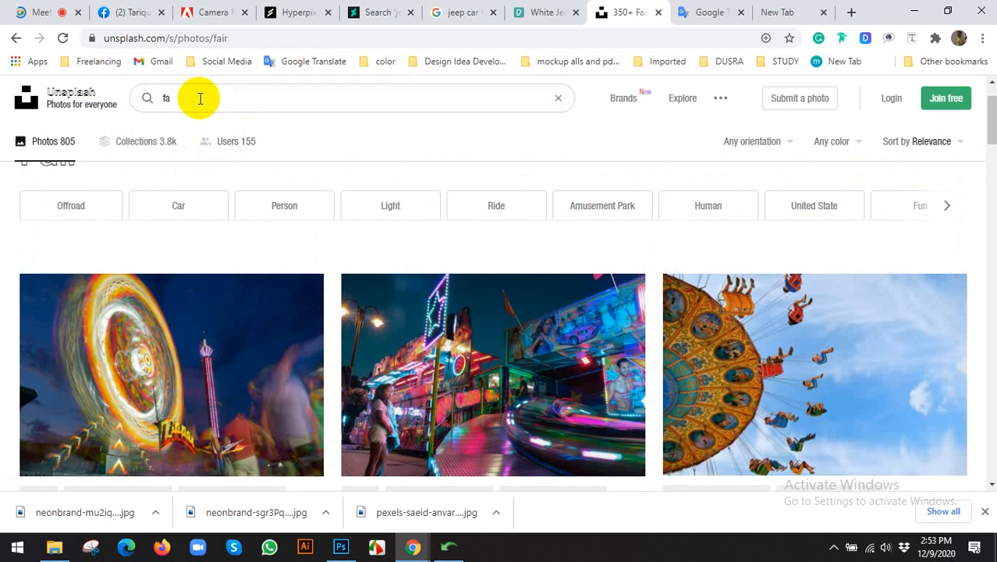
pyautogui.write('e')
pyautogui.press('Return')
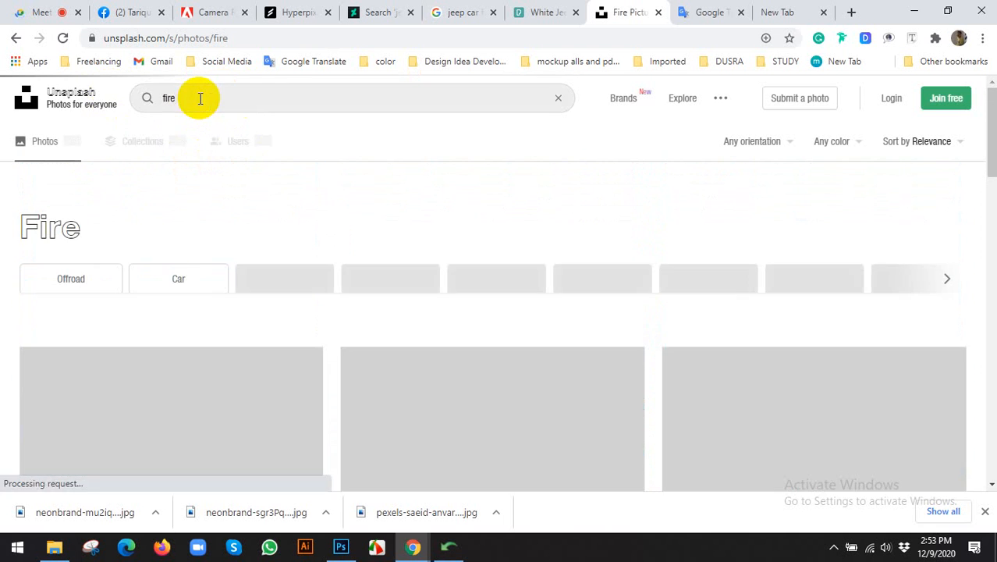
pyautogui.scroll(-2, 281, 166)
pyautogui.scroll(-5, 475, 261)
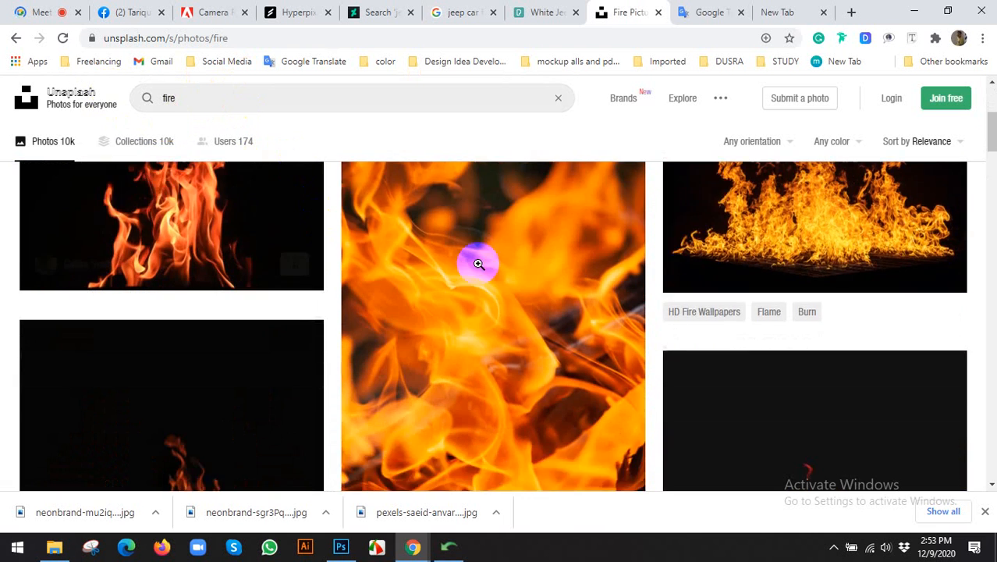
pyautogui.scroll(-5, 491, 311)
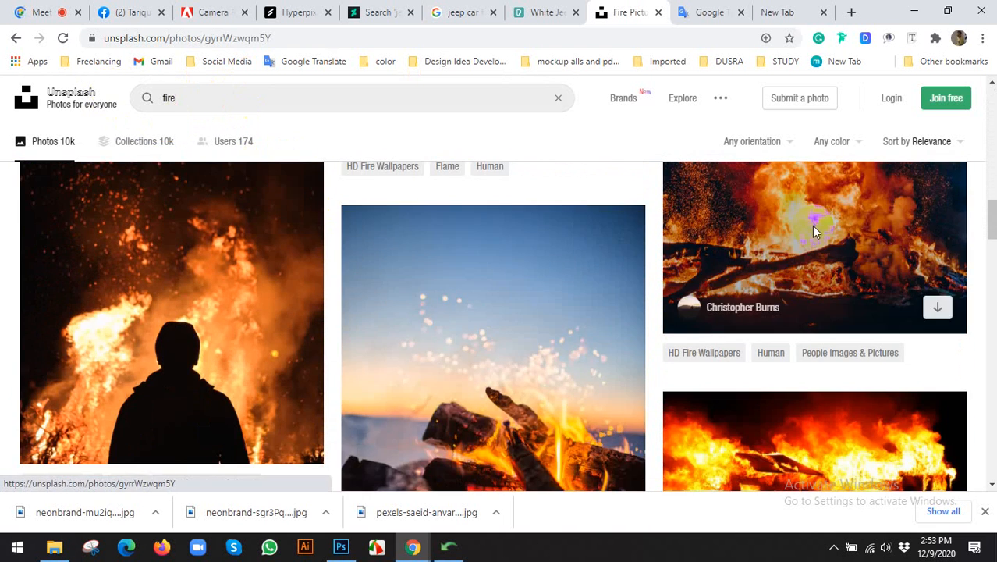
# Download the bonfire photo with burning logs and return to the poster in Photoshop.
pyautogui.click(814, 226)
pyautogui.click(879, 132)
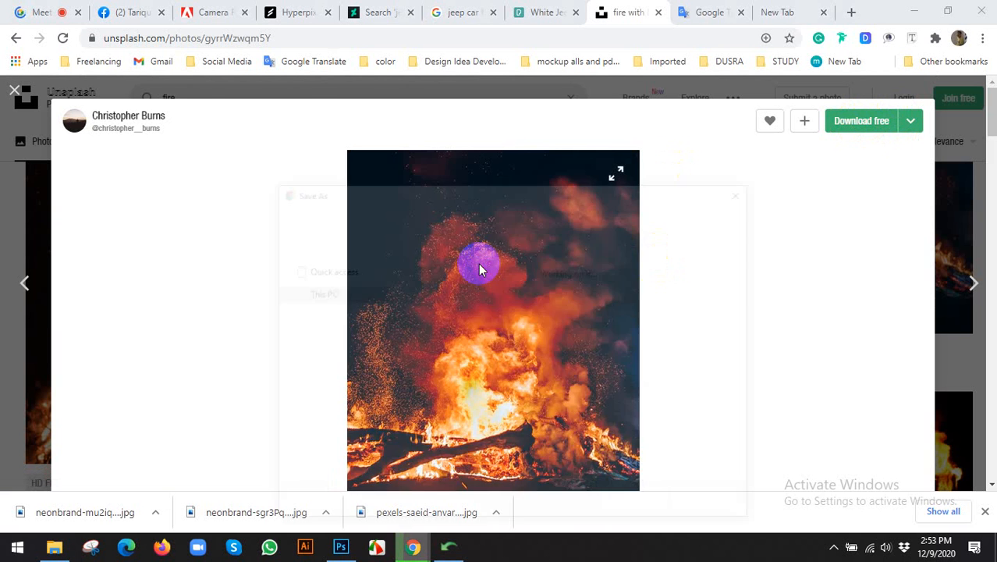
pyautogui.click(630, 506)
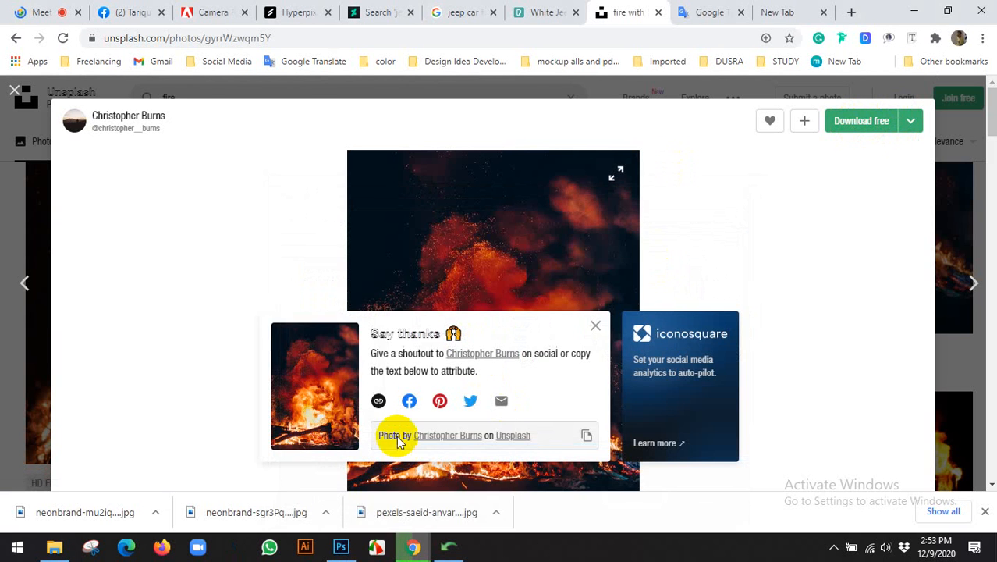
pyautogui.click(342, 546)
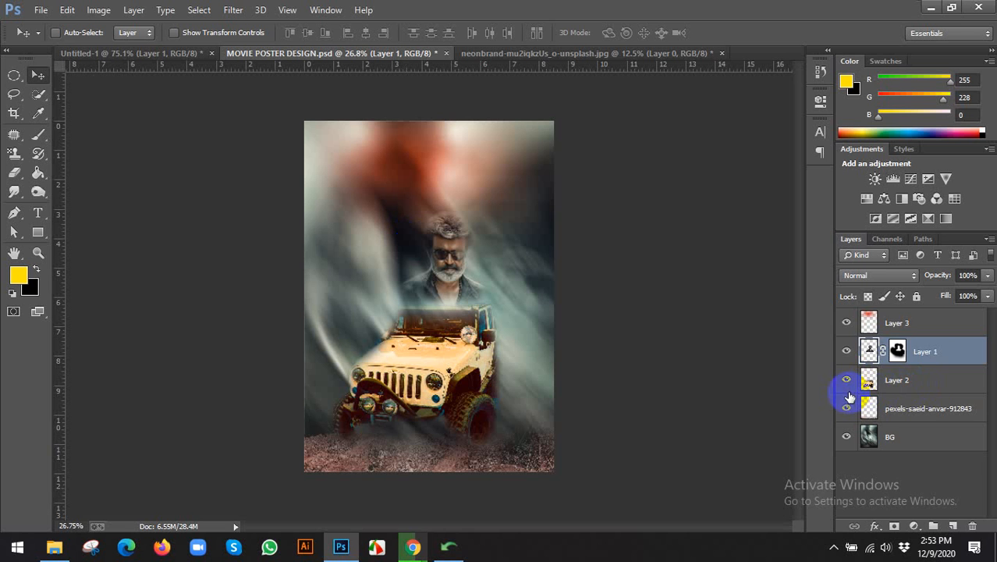
# Select the pexels-saeid-anvar-912843 layer and place the downloaded fire photo above it.
pyautogui.click(905, 390)
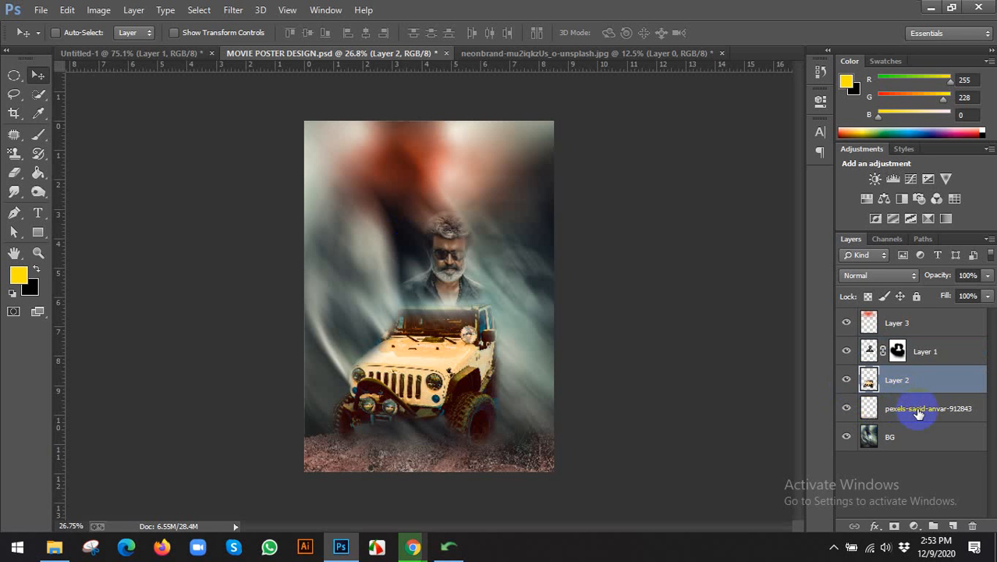
pyautogui.click(906, 411)
pyautogui.click(846, 408)
pyautogui.click(844, 409)
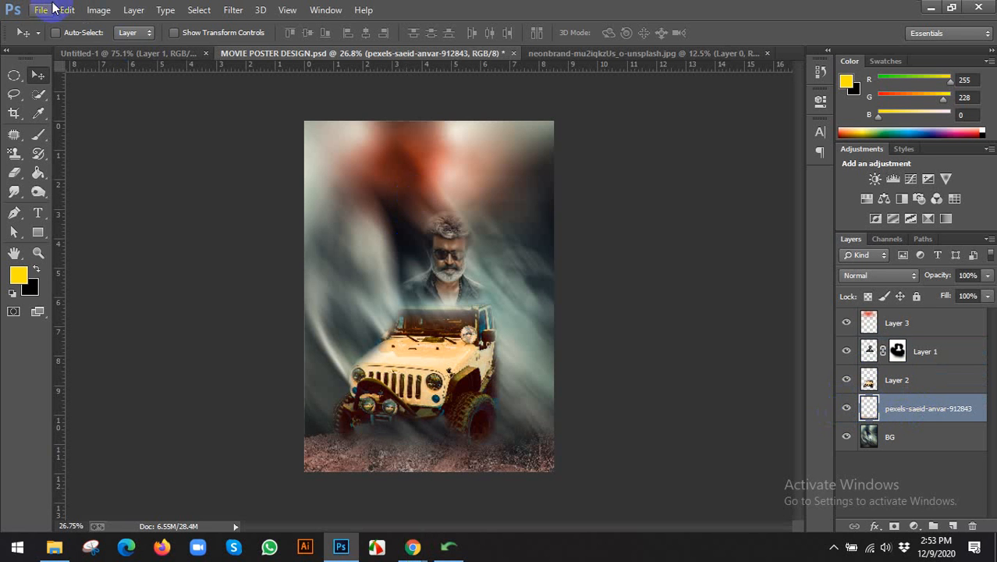
pyautogui.click(40, 9)
pyautogui.click(72, 248)
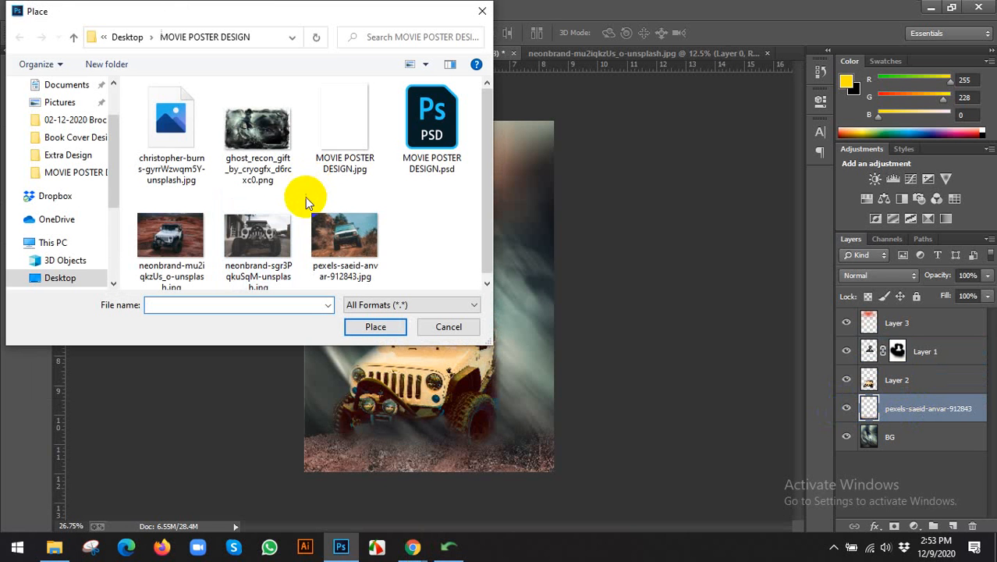
pyautogui.click(179, 170)
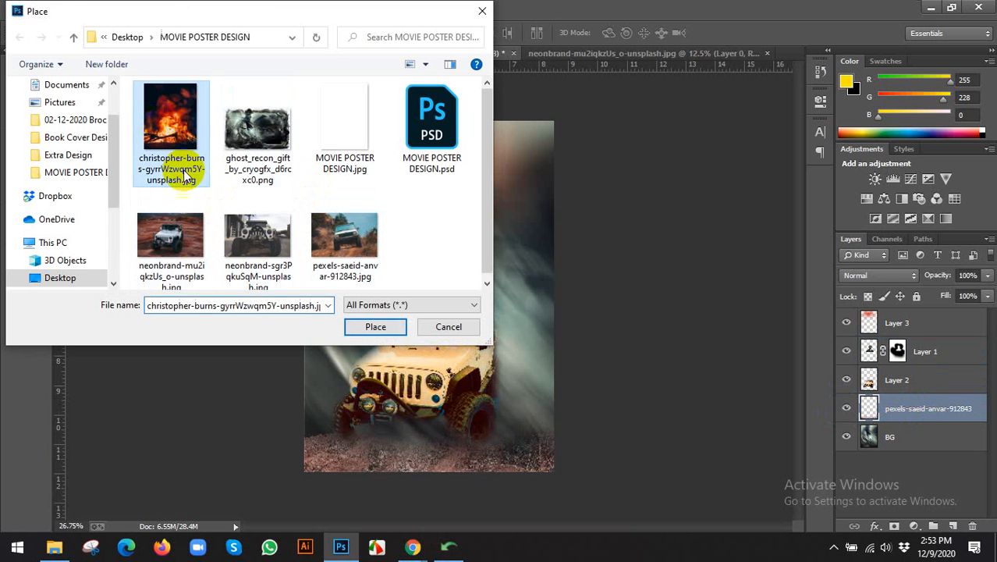
pyautogui.click(371, 327)
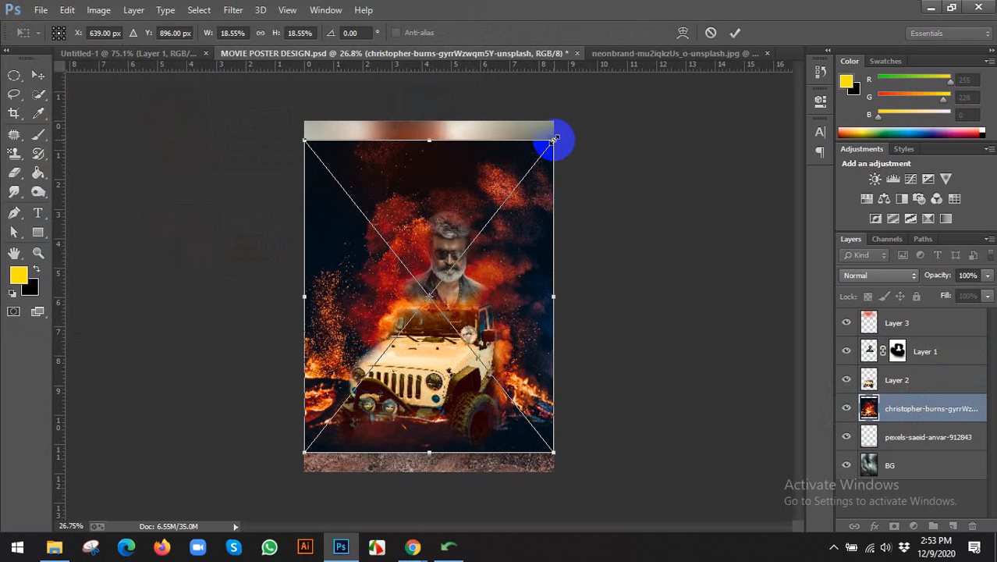
# Enlarge and reposition the fire photo to cover the poster, then commit it.
pyautogui.moveTo(554, 139); pyautogui.dragTo(579, 104)
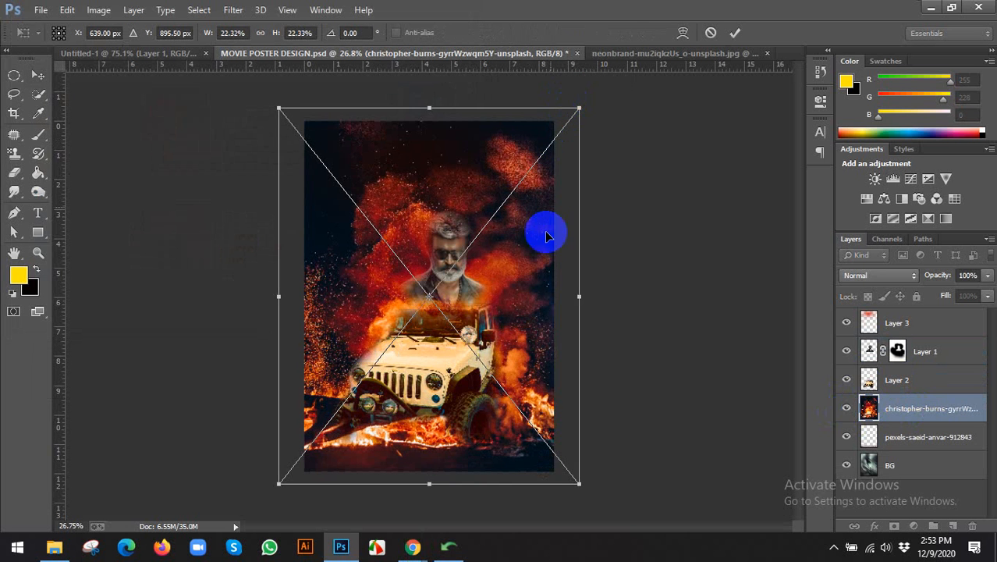
pyautogui.moveTo(538, 238); pyautogui.dragTo(539, 269)
pyautogui.click(735, 32)
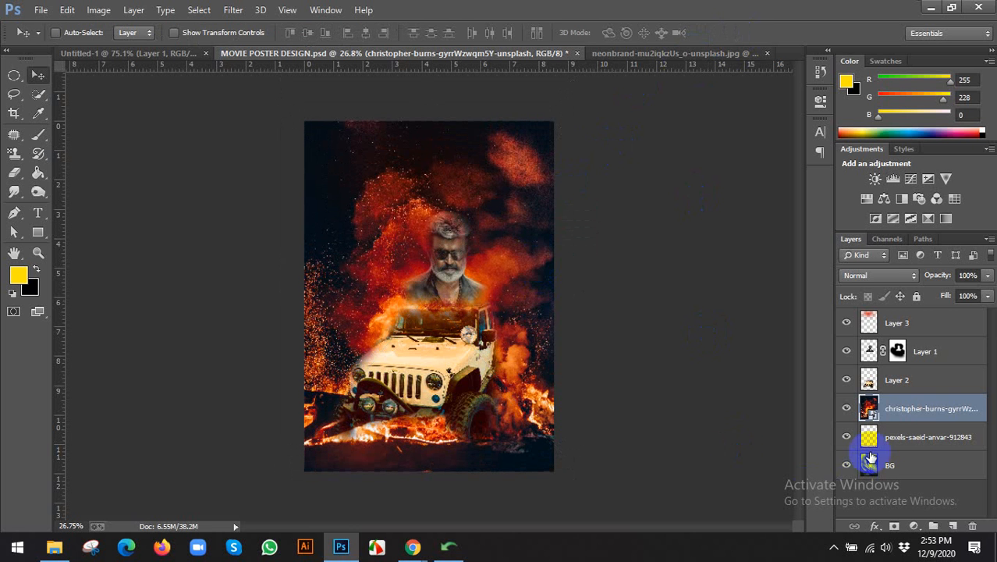
# Rasterize the fire layer, trying and undoing a 1000-px yellow brush stroke.
pyautogui.rightClick(898, 420)
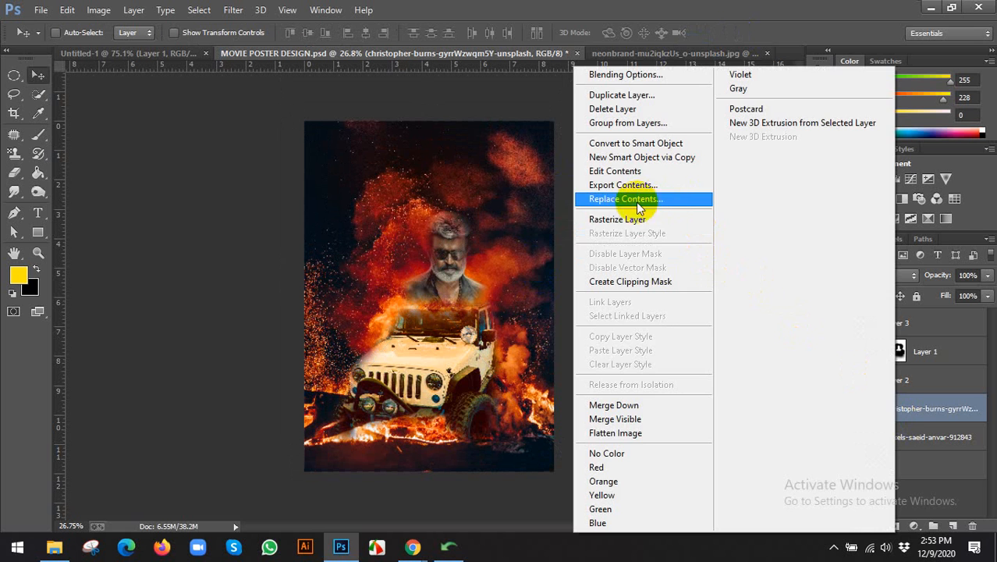
pyautogui.click(617, 221)
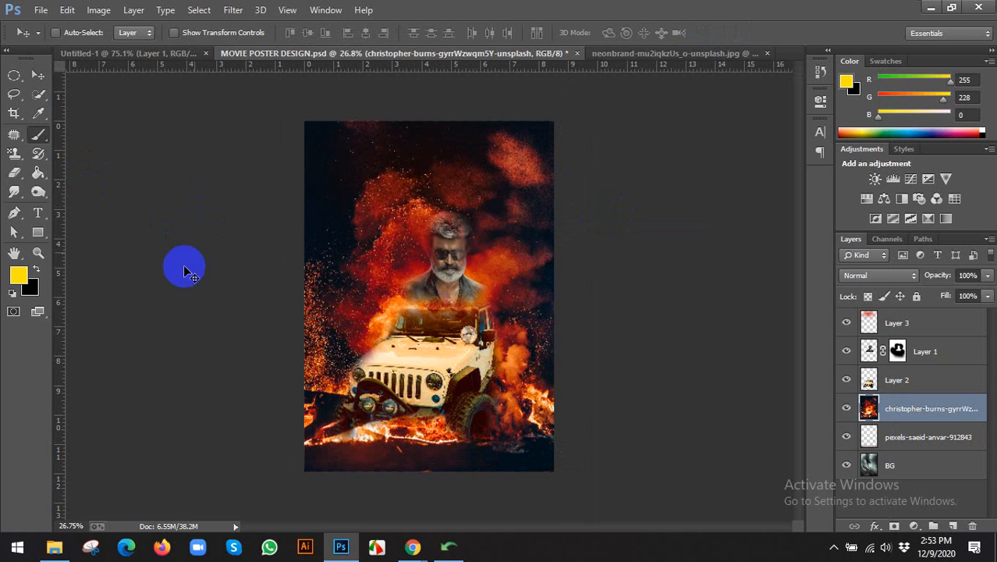
pyautogui.press('b')
pyautogui.press(']')
pyautogui.press(']')
pyautogui.press(']')
pyautogui.press(']')
pyautogui.press(']')
pyautogui.press(']')
pyautogui.press(']')
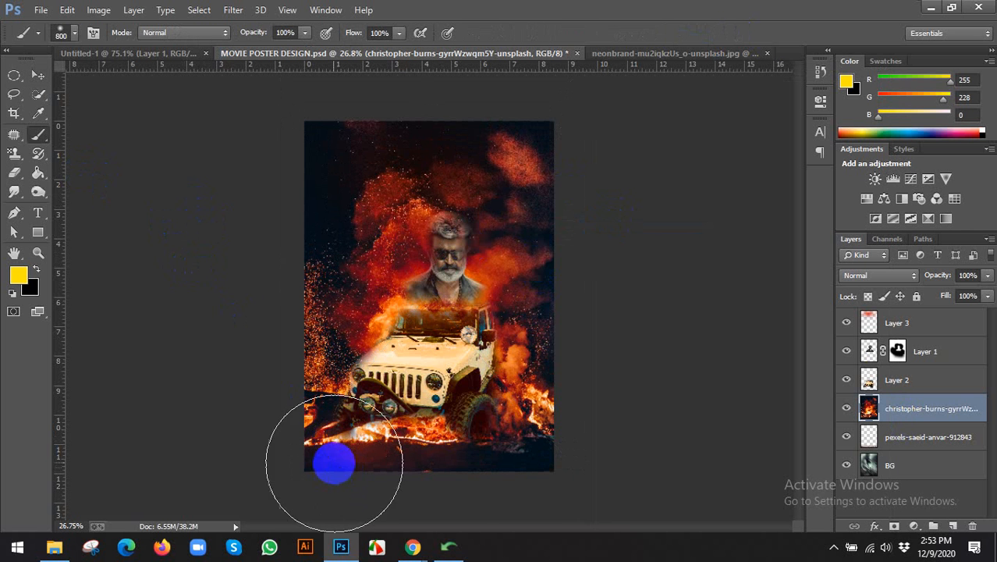
pyautogui.moveTo(332, 463)
pyautogui.mouseDown()
pyautogui.moveTo(538, 472)
pyautogui.moveTo(515, 457)
pyautogui.mouseUp()
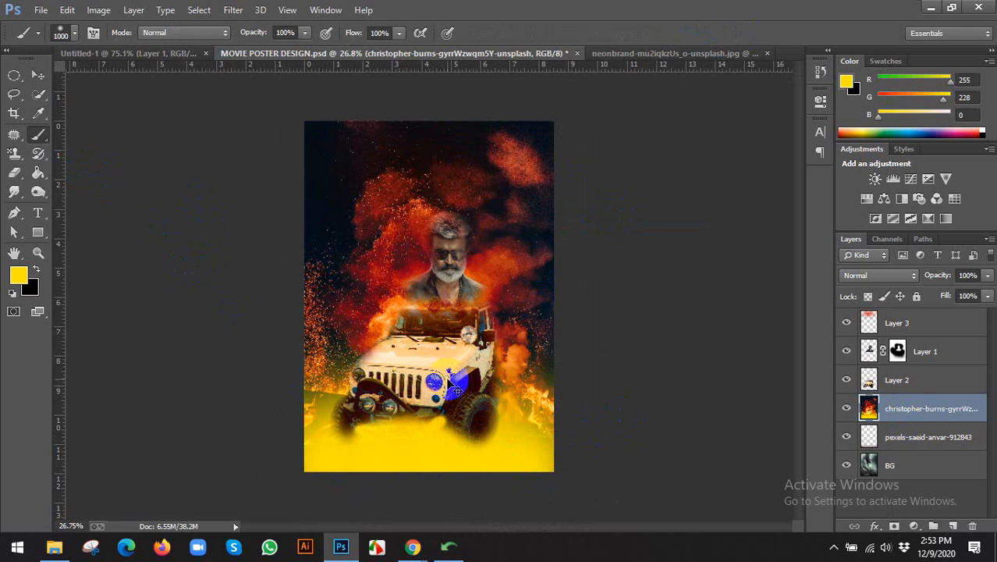
pyautogui.hotkey('ctrl', 'z')
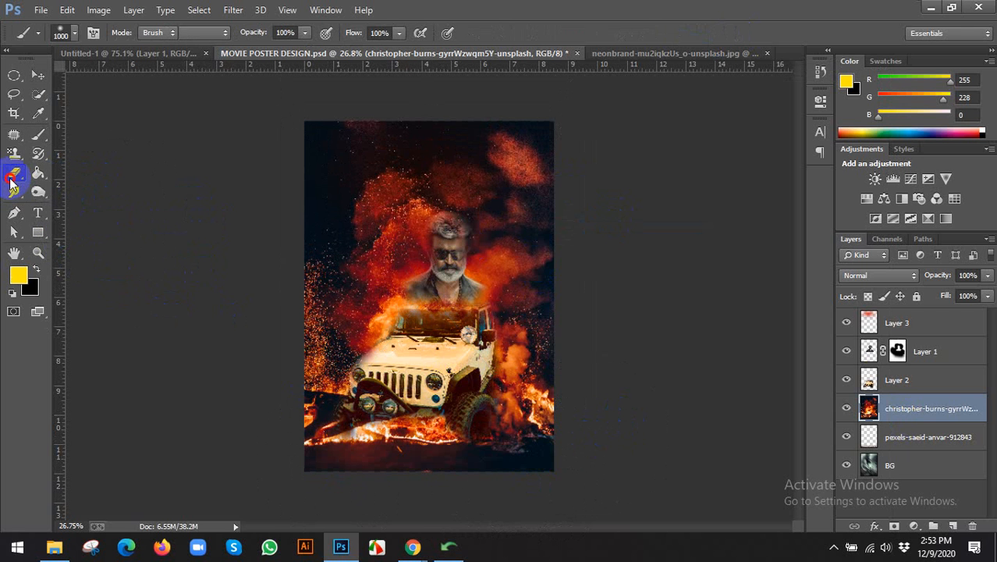
# Erase the fire layer's top smoke and the smoke around the man's face with a large eraser.
pyautogui.click(12, 176)
pyautogui.press(']')
pyautogui.press(']')
pyautogui.press(']')
pyautogui.press(']')
pyautogui.press(']')
pyautogui.press(']')
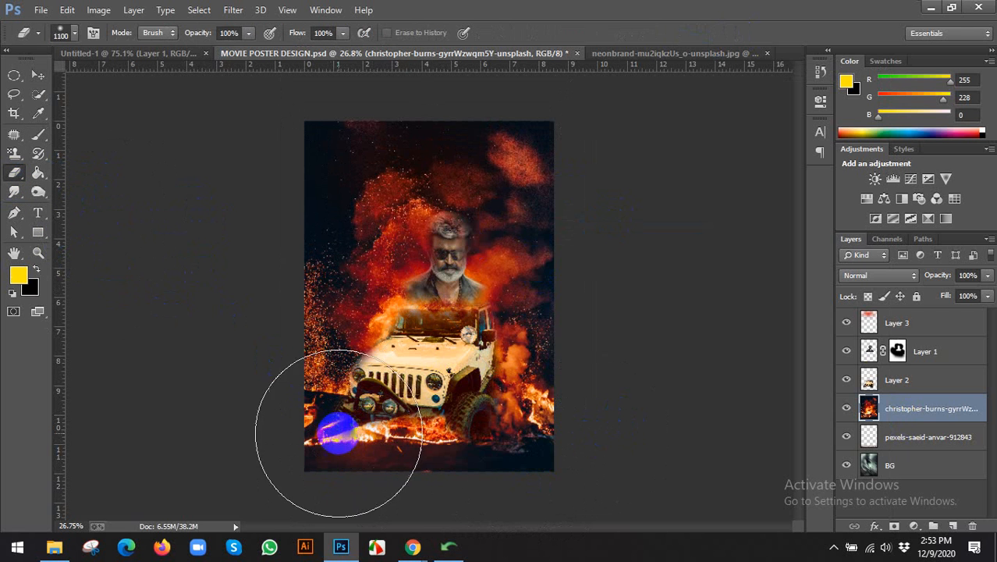
pyautogui.press('[')
pyautogui.moveTo(334, 449)
pyautogui.mouseDown()
pyautogui.moveTo(330, 491)
pyautogui.moveTo(584, 490)
pyautogui.moveTo(496, 487)
pyautogui.moveTo(516, 468)
pyautogui.moveTo(316, 468)
pyautogui.moveTo(312, 445)
pyautogui.moveTo(640, 477)
pyautogui.moveTo(583, 439)
pyautogui.moveTo(492, 412)
pyautogui.moveTo(415, 421)
pyautogui.moveTo(326, 399)
pyautogui.moveTo(284, 341)
pyautogui.moveTo(461, 416)
pyautogui.moveTo(591, 443)
pyautogui.mouseUp()
pyautogui.hotkey('ctrl', 'z')
pyautogui.scroll(-1, 426, 476)
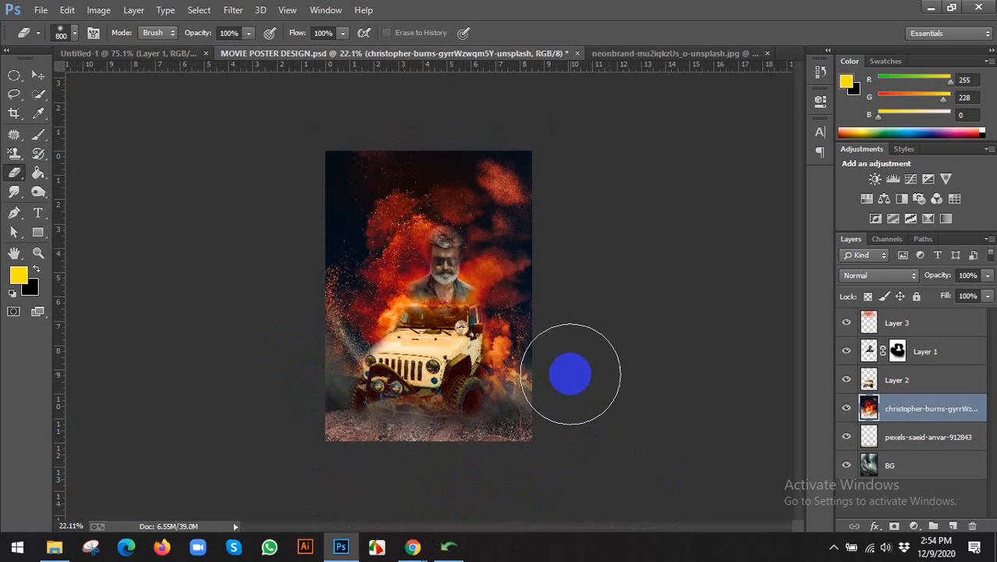
pyautogui.moveTo(569, 343)
pyautogui.mouseDown()
pyautogui.moveTo(574, 213)
pyautogui.moveTo(556, 153)
pyautogui.moveTo(348, 123)
pyautogui.moveTo(251, 124)
pyautogui.moveTo(292, 274)
pyautogui.moveTo(276, 300)
pyautogui.mouseUp()
pyautogui.press(']')
pyautogui.press(']')
pyautogui.press(']')
pyautogui.press(']')
pyautogui.press(']')
pyautogui.press(']')
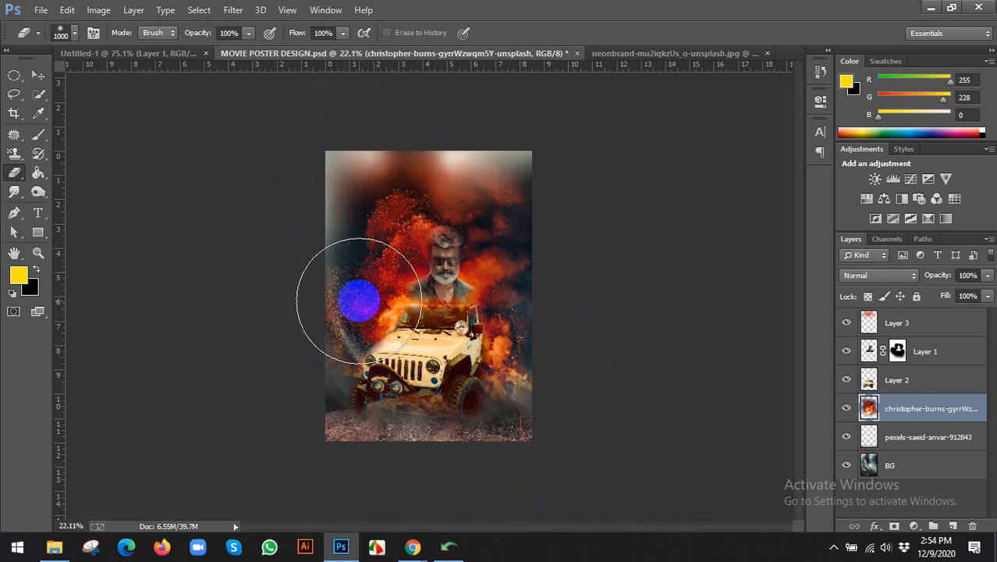
pyautogui.moveTo(431, 274)
pyautogui.mouseDown()
pyautogui.moveTo(131, 301)
pyautogui.moveTo(111, 312)
pyautogui.moveTo(83, 241)
pyautogui.moveTo(99, 90)
pyautogui.moveTo(59, 94)
pyautogui.moveTo(54, 76)
pyautogui.moveTo(25, 65)
pyautogui.moveTo(54, 93)
pyautogui.mouseUp()
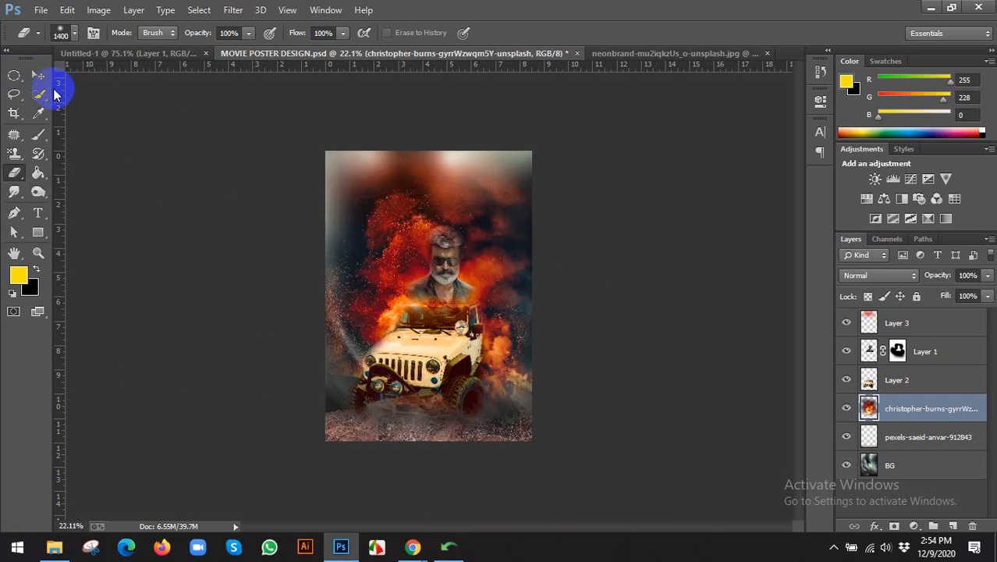
# Free-transform the fire layer, stretching it slightly taller and skewing its lower-right corner.
pyautogui.click(41, 76)
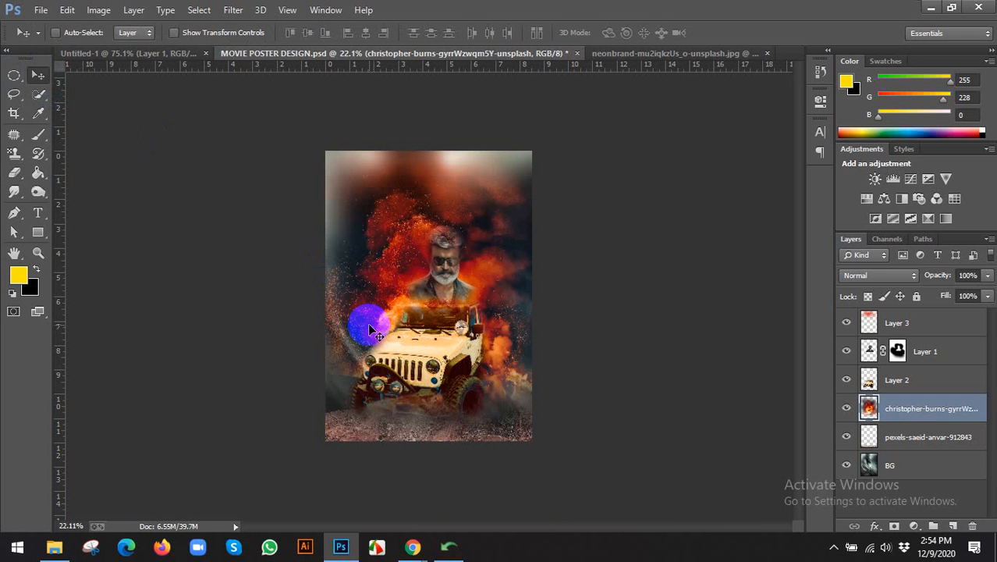
pyautogui.hotkey('ctrl', 't')
pyautogui.moveTo(430, 460); pyautogui.dragTo(433, 466)
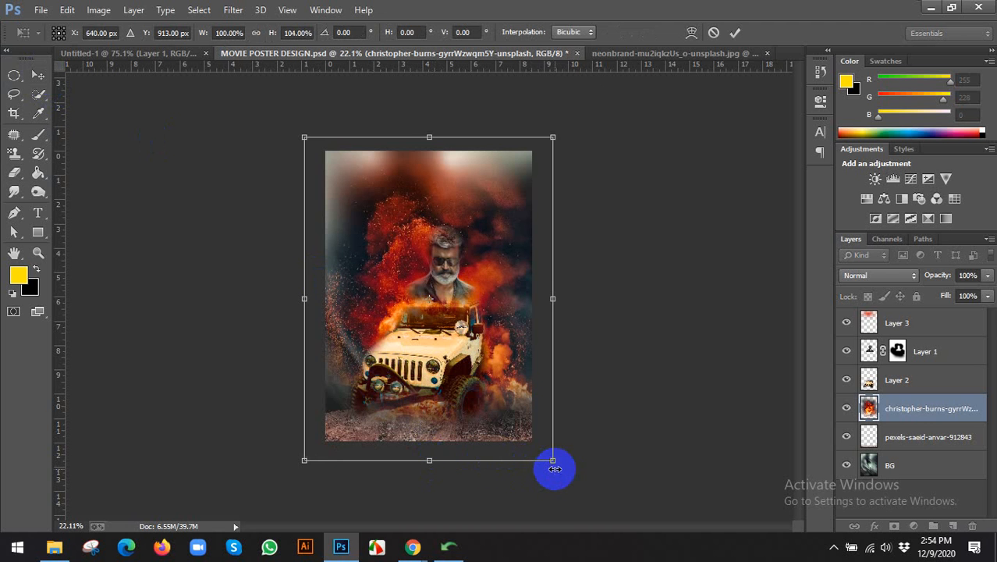
pyautogui.moveTo(551, 464)
pyautogui.mouseDown()
pyautogui.moveTo(521, 476)
pyautogui.moveTo(499, 466)
pyautogui.moveTo(534, 467)
pyautogui.mouseUp()
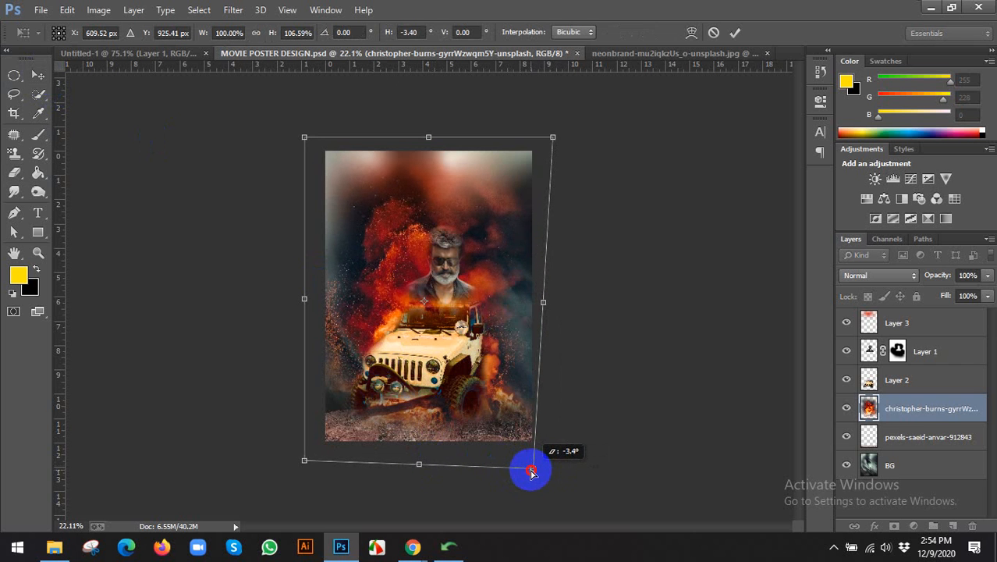
pyautogui.press('Return')
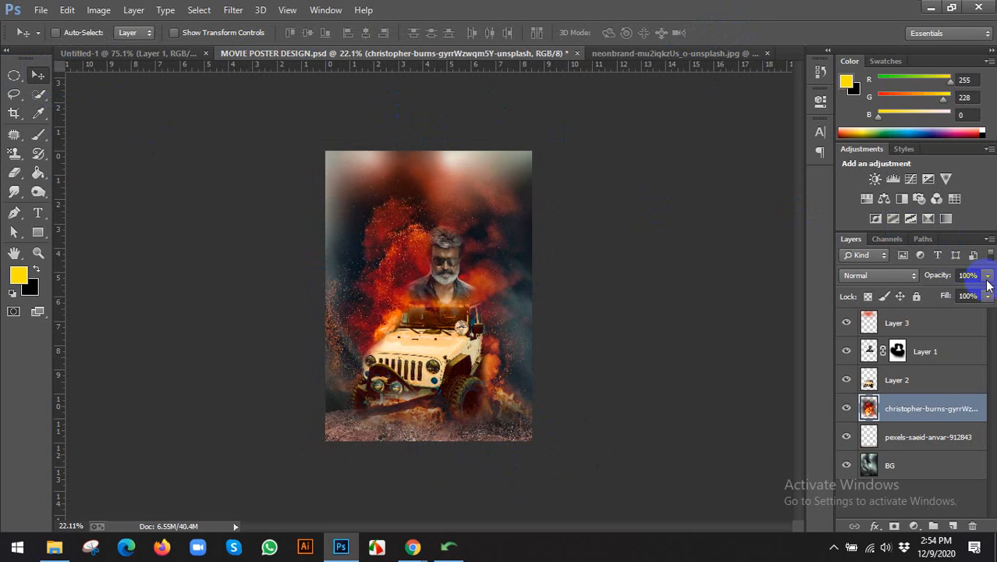
pyautogui.click(872, 272)
pyautogui.click(861, 66)
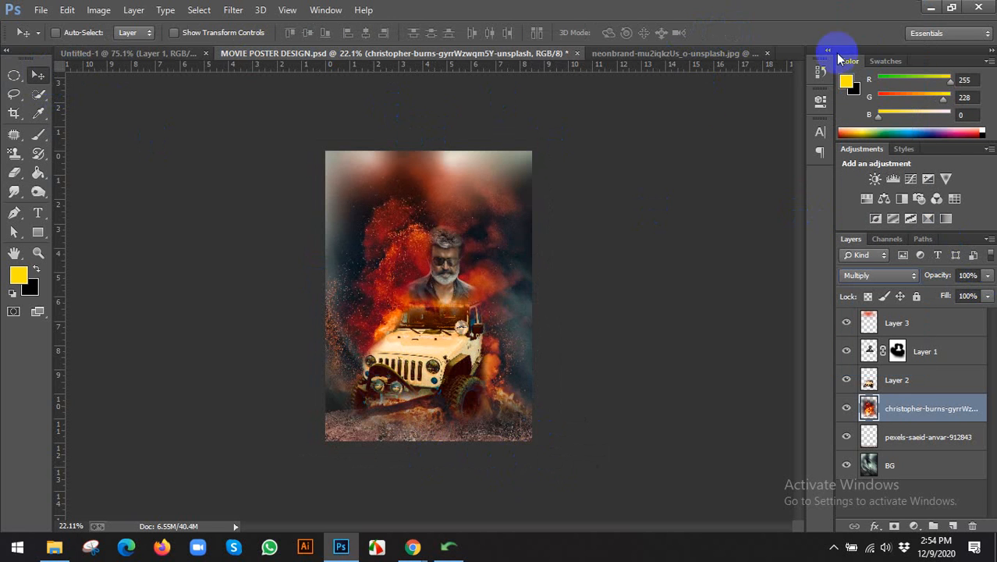
pyautogui.hotkey('shift', '+')
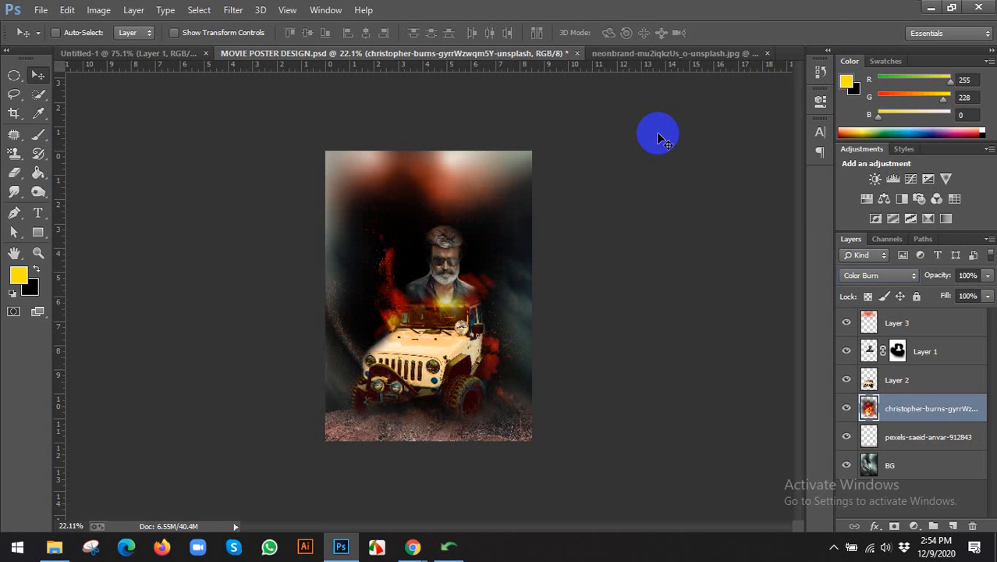
pyautogui.hotkey('shift', '+')
pyautogui.hotkey('shift', '+')
pyautogui.hotkey('shift', '+')
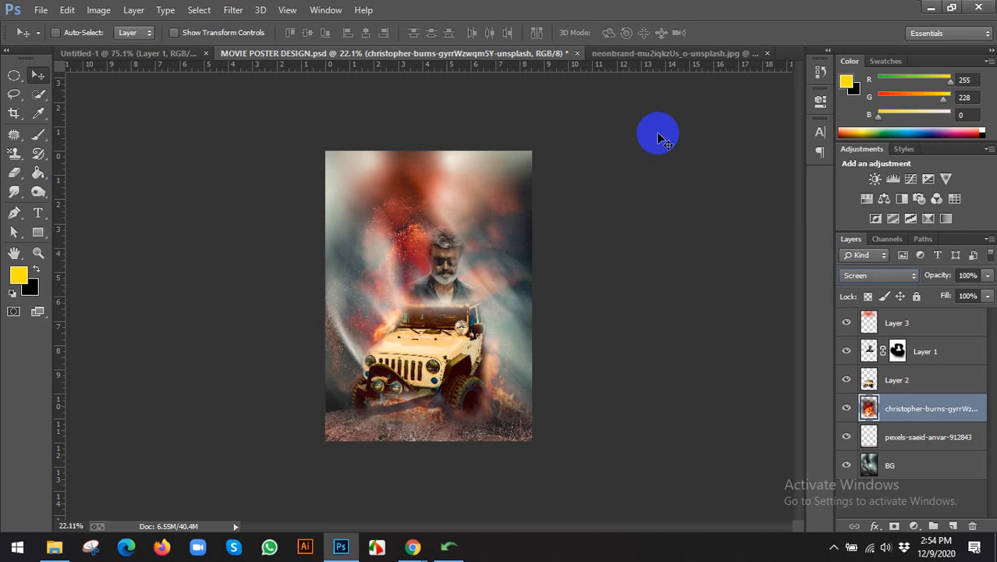
pyautogui.hotkey('shift', '+')
pyautogui.hotkey('shift', '+')
pyautogui.hotkey('shift', '+')
pyautogui.hotkey('shift', '+')
pyautogui.hotkey('shift', '+')
pyautogui.hotkey('shift', '+')
pyautogui.hotkey('shift', '+')
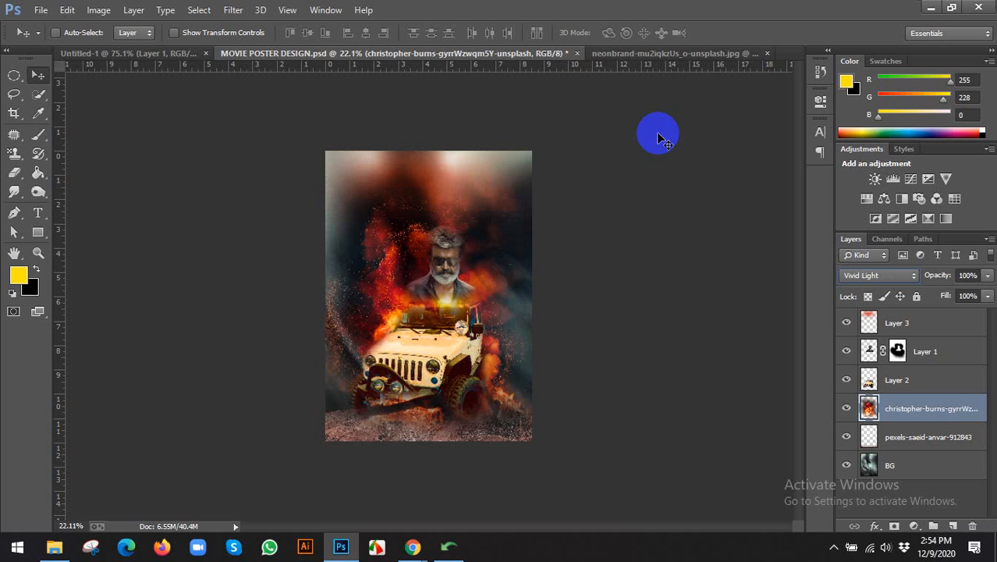
pyautogui.click(890, 275)
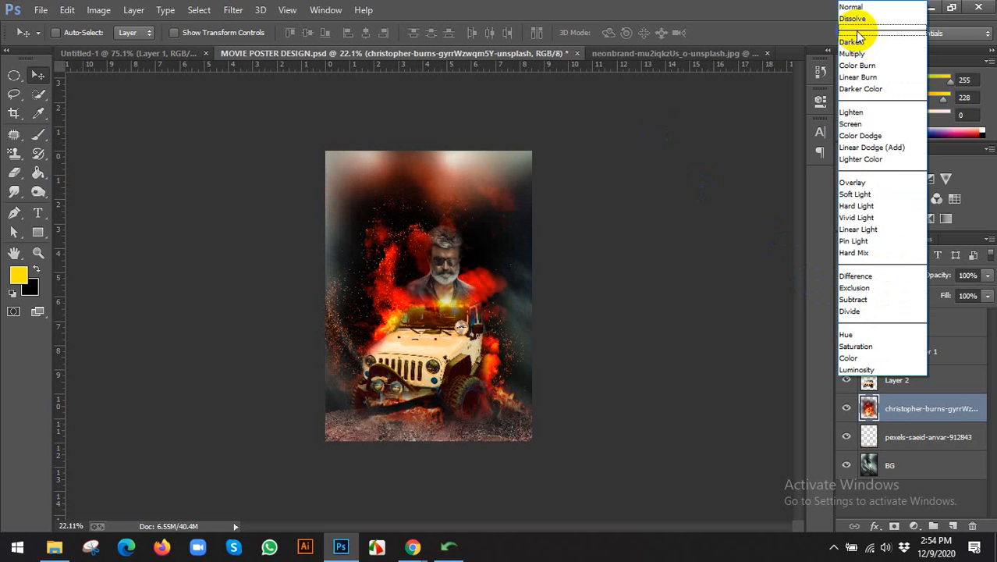
pyautogui.click(857, 7)
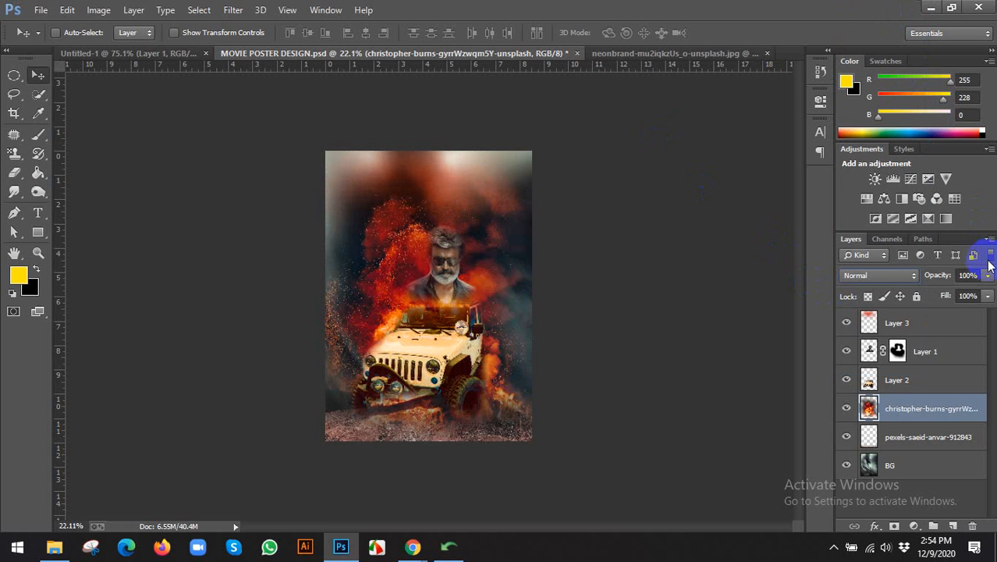
pyautogui.moveTo(965, 294); pyautogui.dragTo(978, 291)
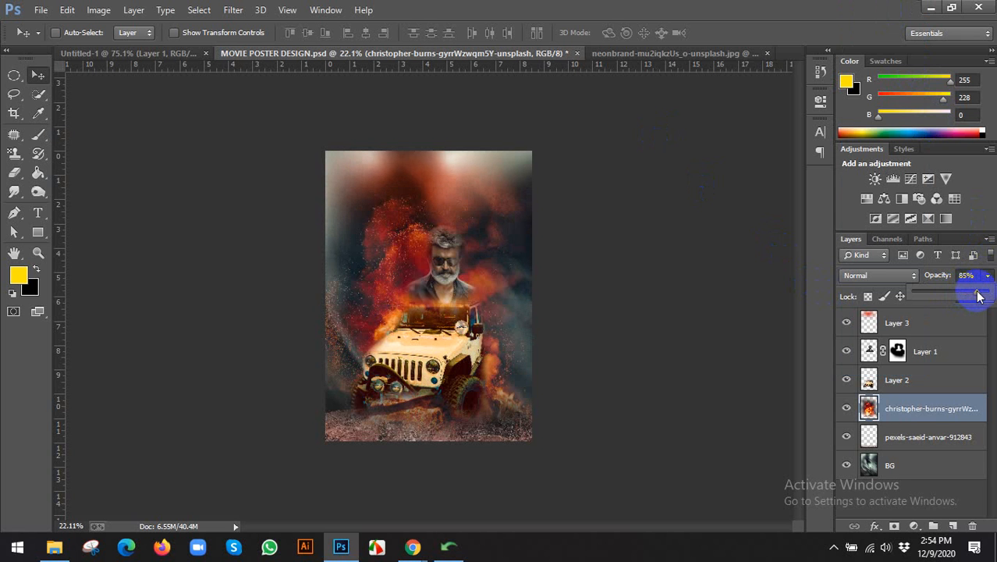
pyautogui.click(738, 283)
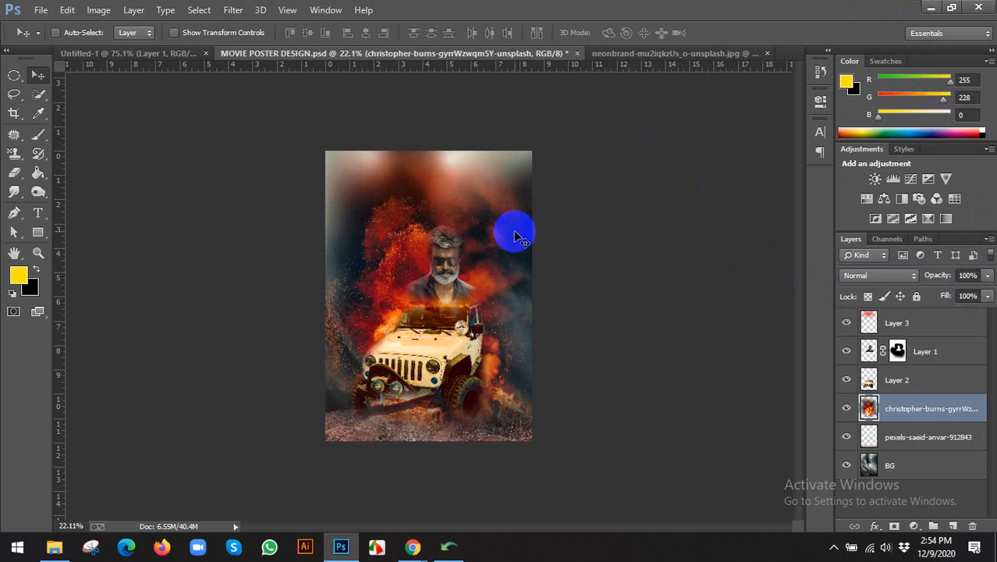
# Apply a Motion Blur with a -52° angle and 10-pixel distance to the fire layer.
pyautogui.click(231, 10)
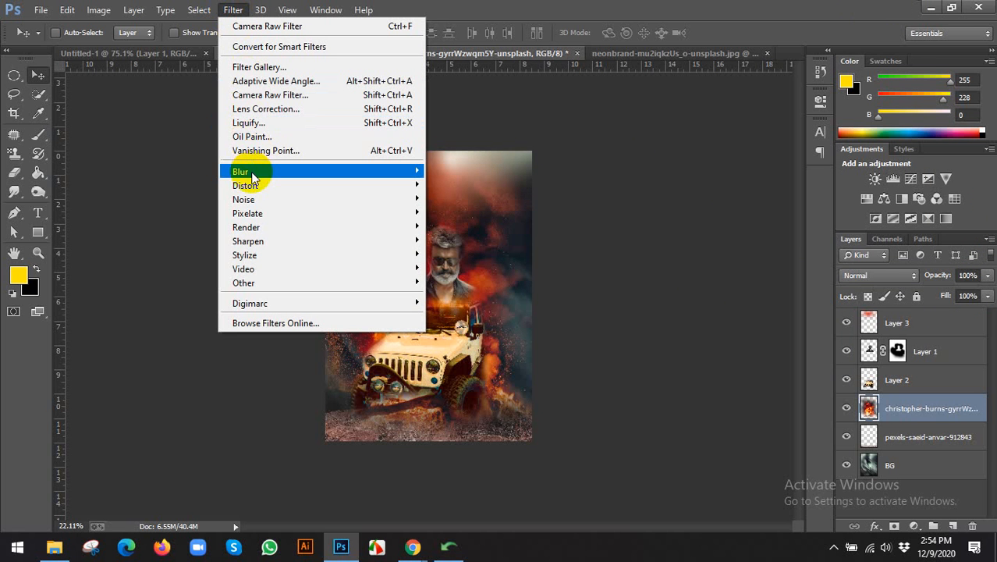
pyautogui.moveTo(256, 175)
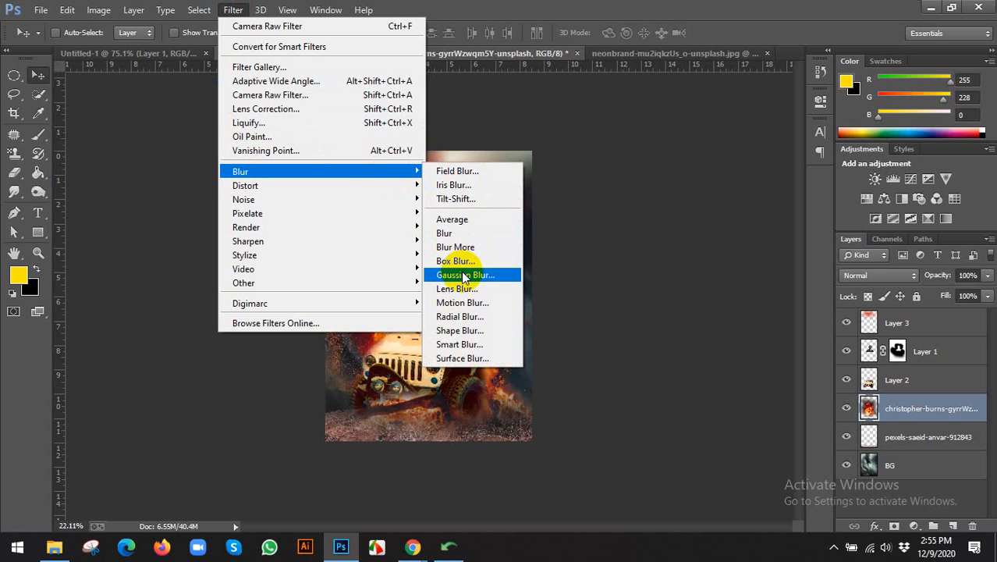
pyautogui.click(462, 308)
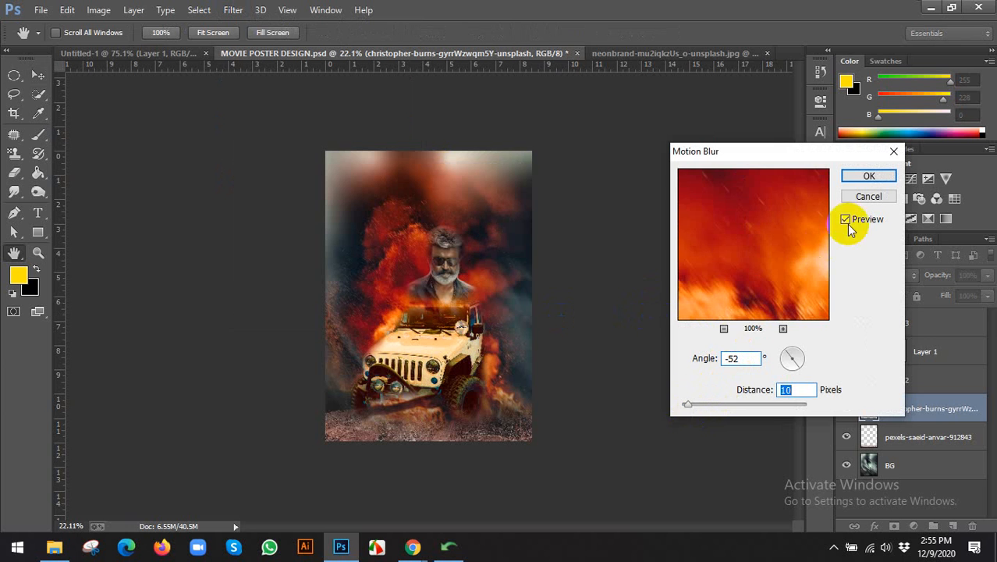
pyautogui.click(862, 175)
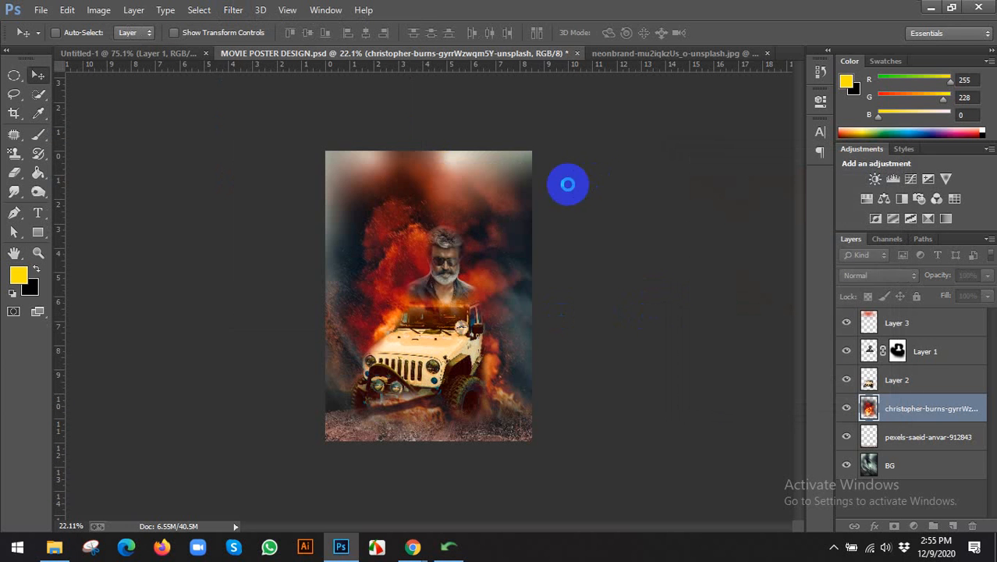
# Widen the fire layer to about 109% and heighten it to 108%, then save the poster.
pyautogui.click(176, 33)
pyautogui.moveTo(559, 307)
pyautogui.mouseDown()
pyautogui.moveTo(590, 304)
pyautogui.moveTo(573, 312)
pyautogui.moveTo(565, 303)
pyautogui.mouseUp()
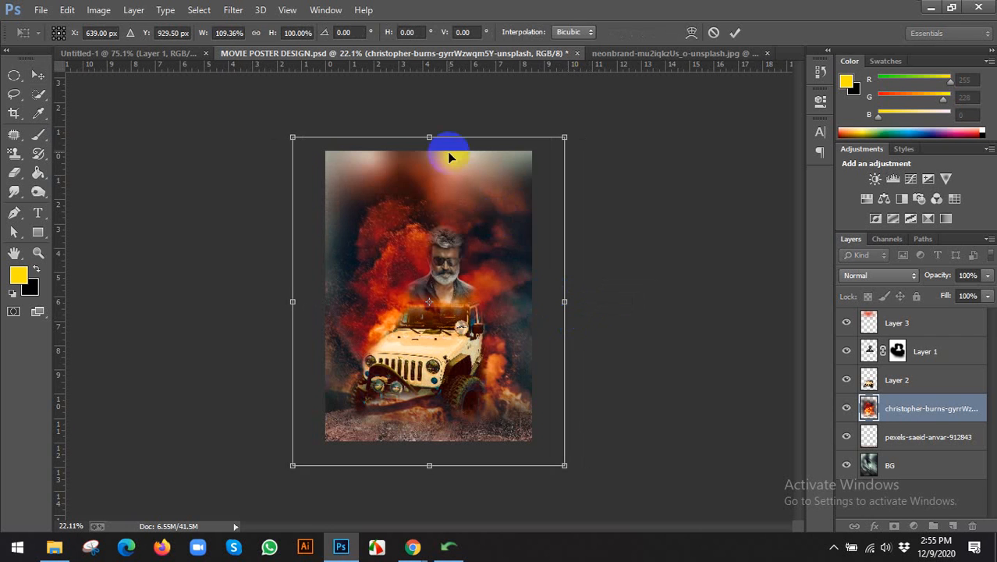
pyautogui.moveTo(434, 138); pyautogui.dragTo(429, 112)
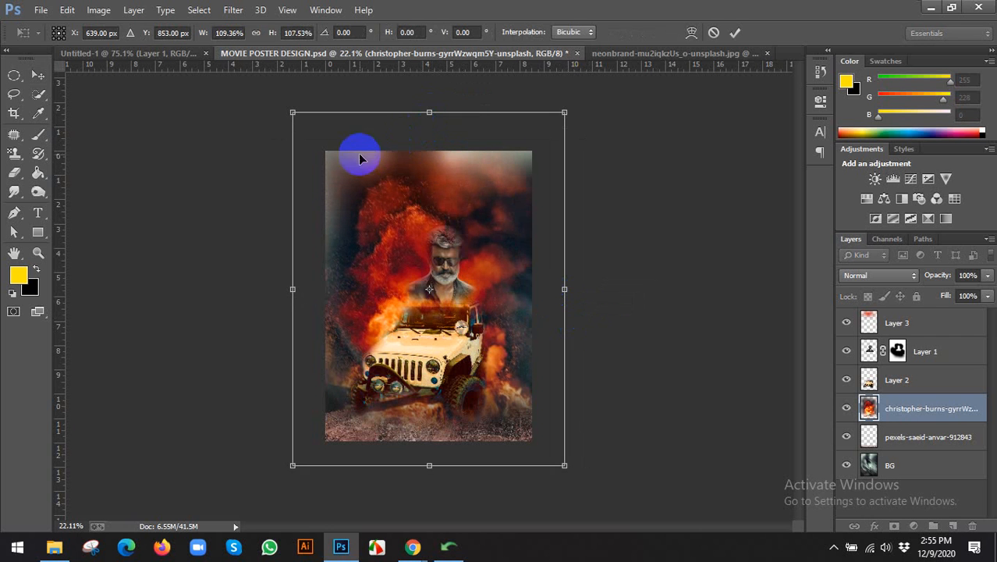
pyautogui.click(735, 34)
pyautogui.click(225, 33)
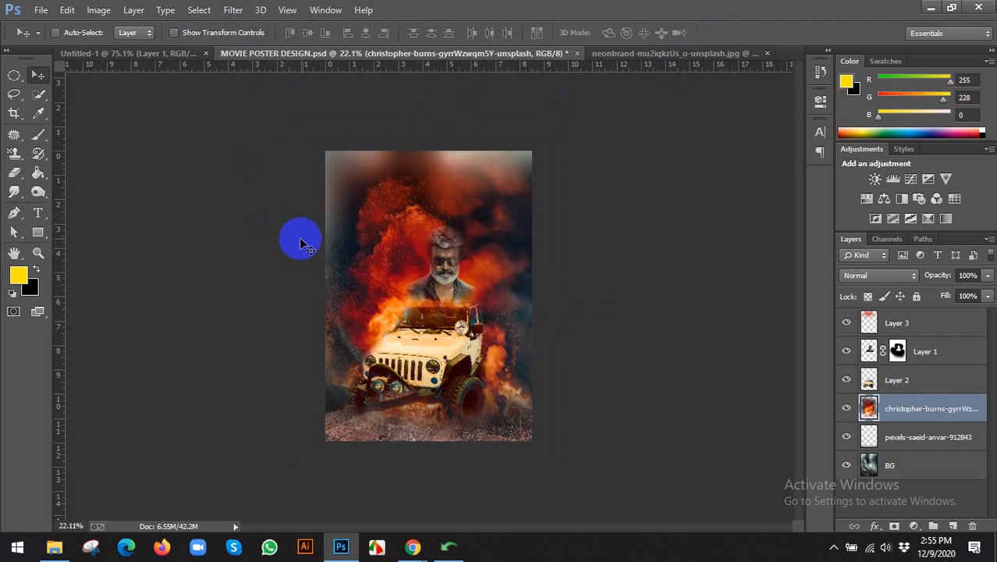
pyautogui.hotkey('ctrl', 's')
pyautogui.click(922, 382)
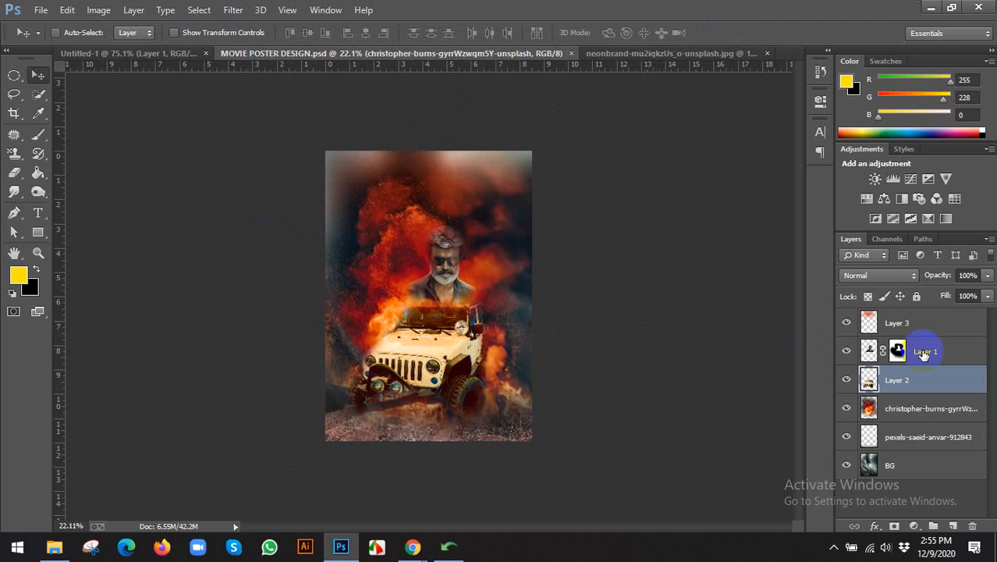
# Group Layer 1 and Layer 2 as 'car with man' and scale the group to about 117.5%.
pyautogui.keyDown('shift'); pyautogui.click(929, 345); pyautogui.keyUp('shift')
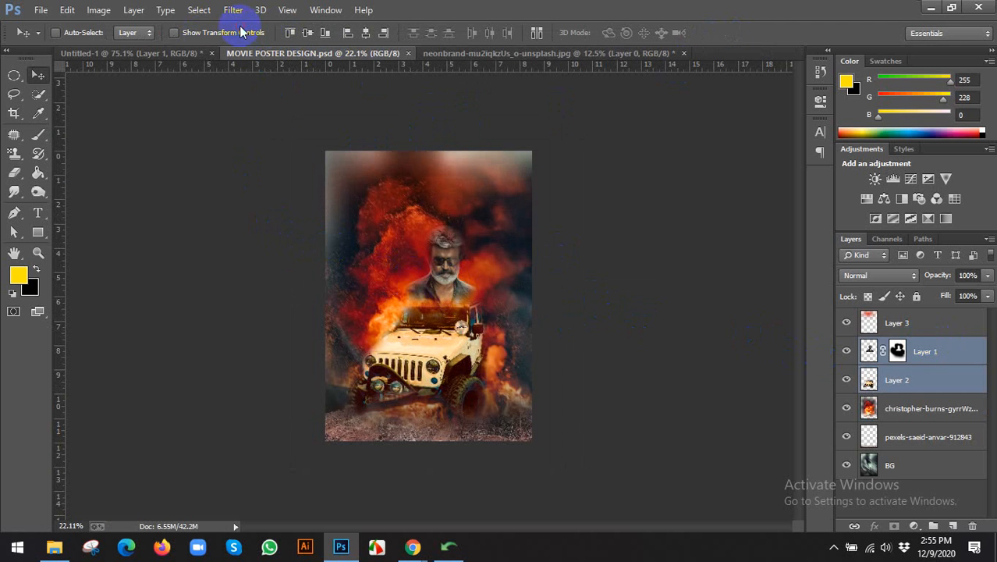
pyautogui.hotkey('ctrl', 'g')
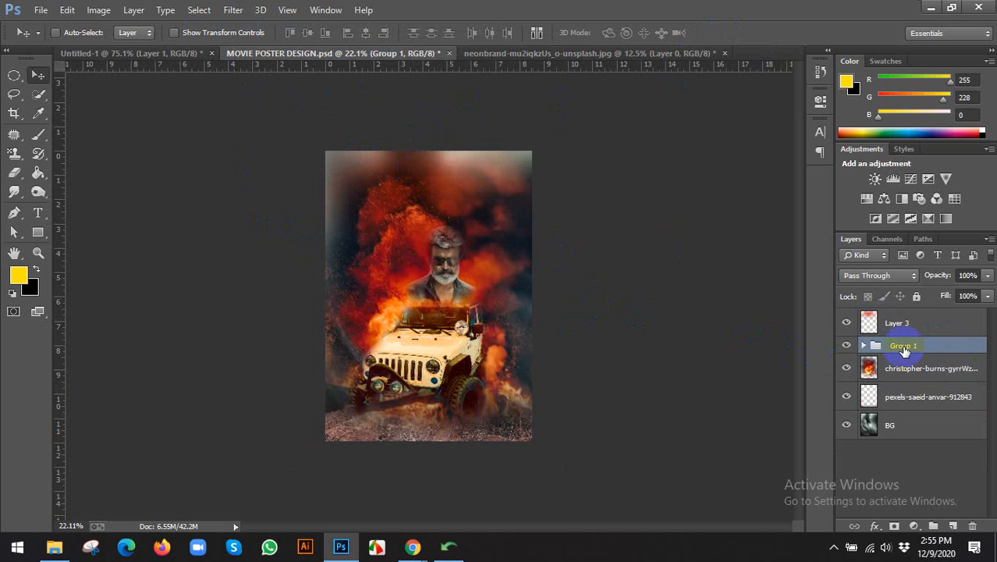
pyautogui.doubleClick(905, 349)
pyautogui.click(986, 212)
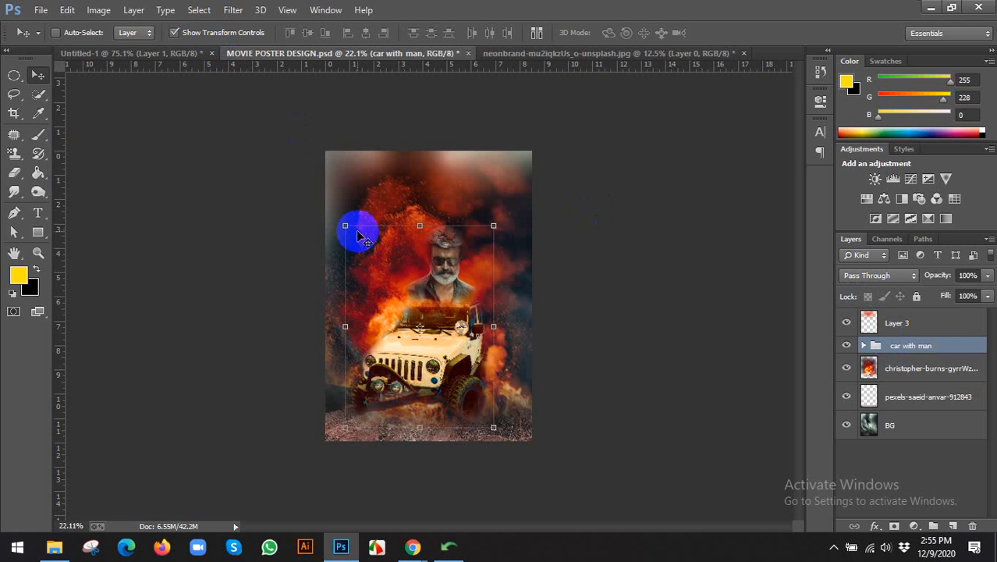
pyautogui.moveTo(345, 227); pyautogui.dragTo(332, 209)
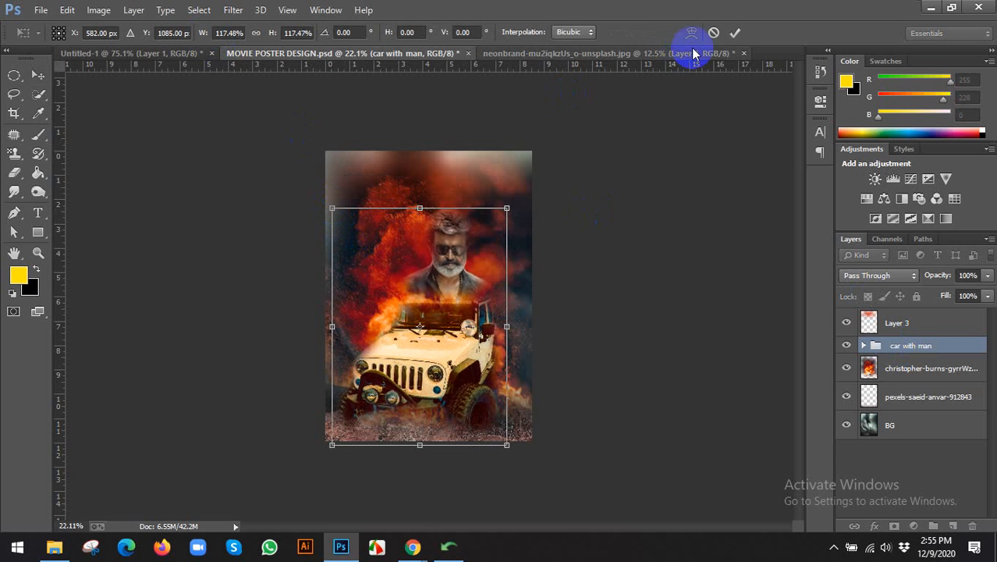
pyautogui.click(734, 33)
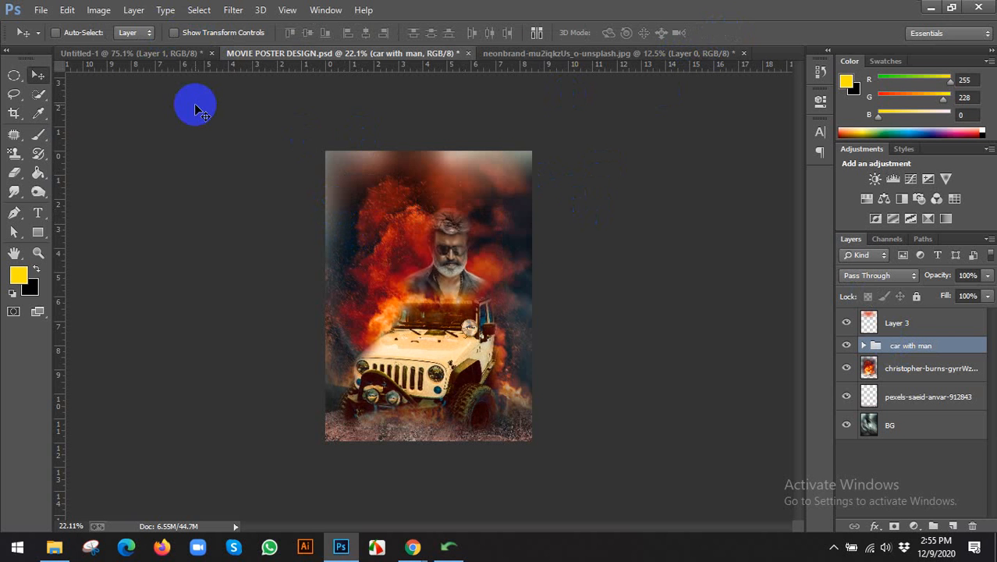
# Erase the orange debris along the fire layer's bottom edge.
pyautogui.click(887, 363)
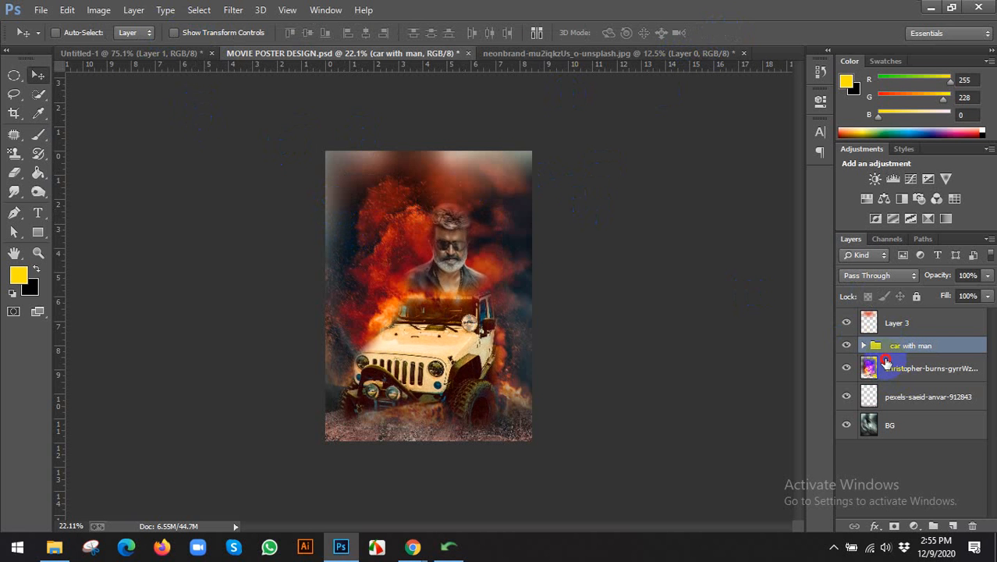
pyautogui.click(14, 175)
pyautogui.scroll(-1, 334, 412)
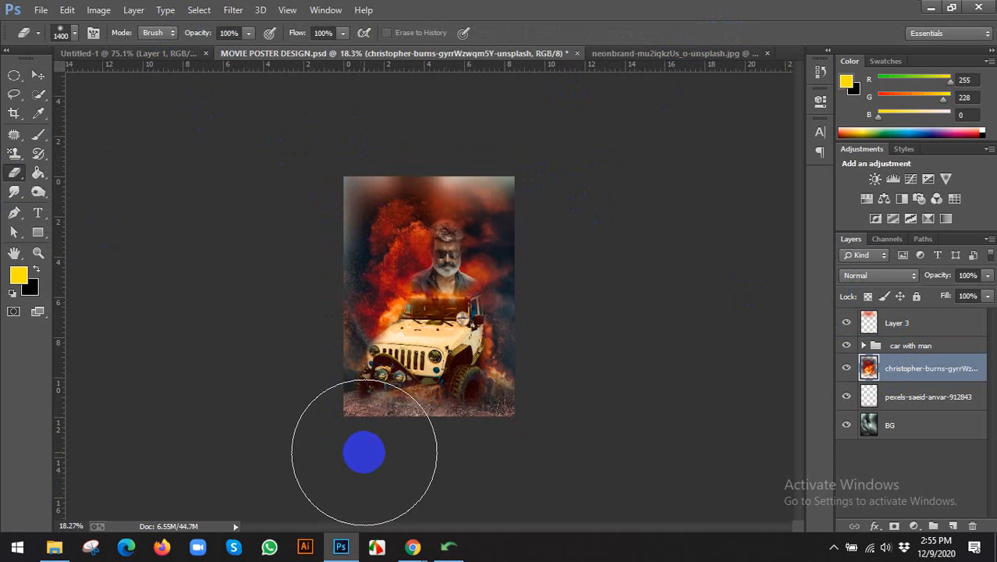
pyautogui.moveTo(544, 481)
pyautogui.mouseDown()
pyautogui.moveTo(372, 456)
pyautogui.moveTo(529, 428)
pyautogui.moveTo(544, 431)
pyautogui.moveTo(358, 448)
pyautogui.moveTo(314, 419)
pyautogui.moveTo(505, 454)
pyautogui.moveTo(311, 455)
pyautogui.mouseUp()
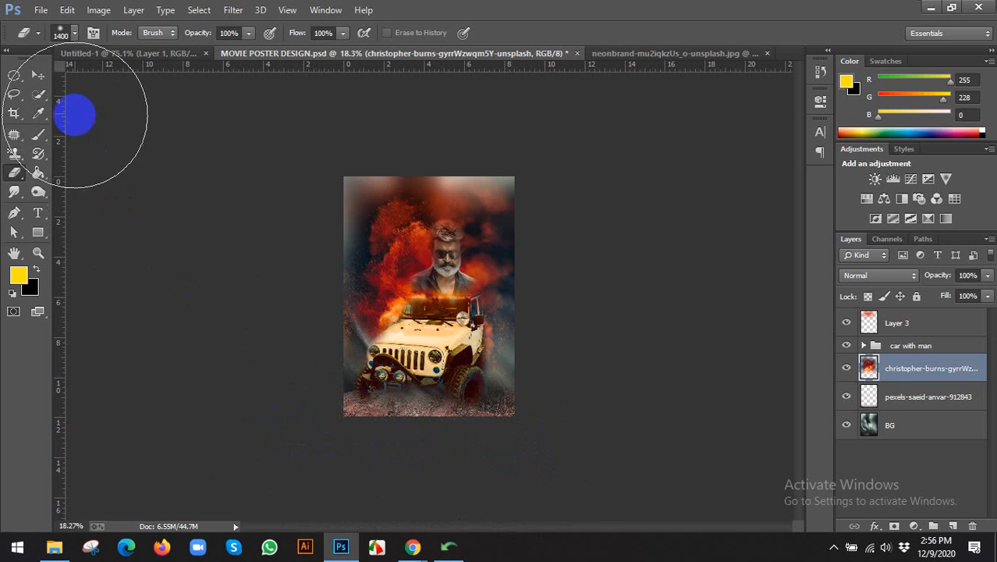
pyautogui.click(38, 75)
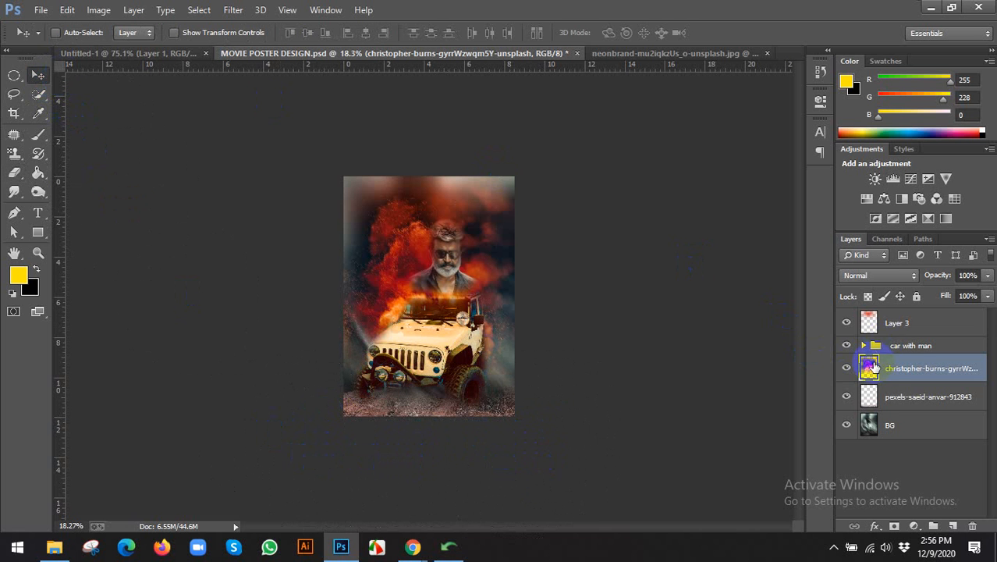
pyautogui.click(12, 175)
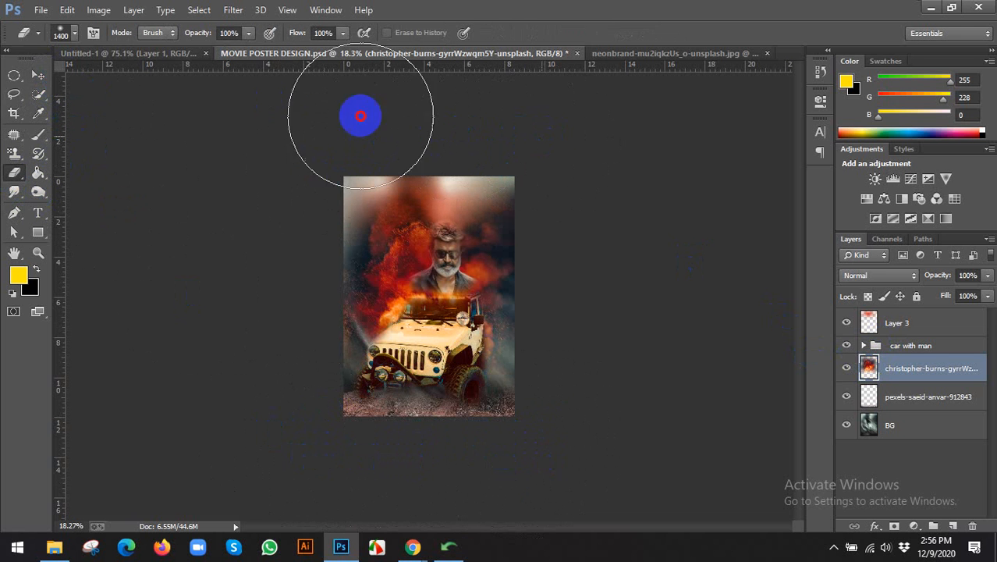
pyautogui.click(37, 75)
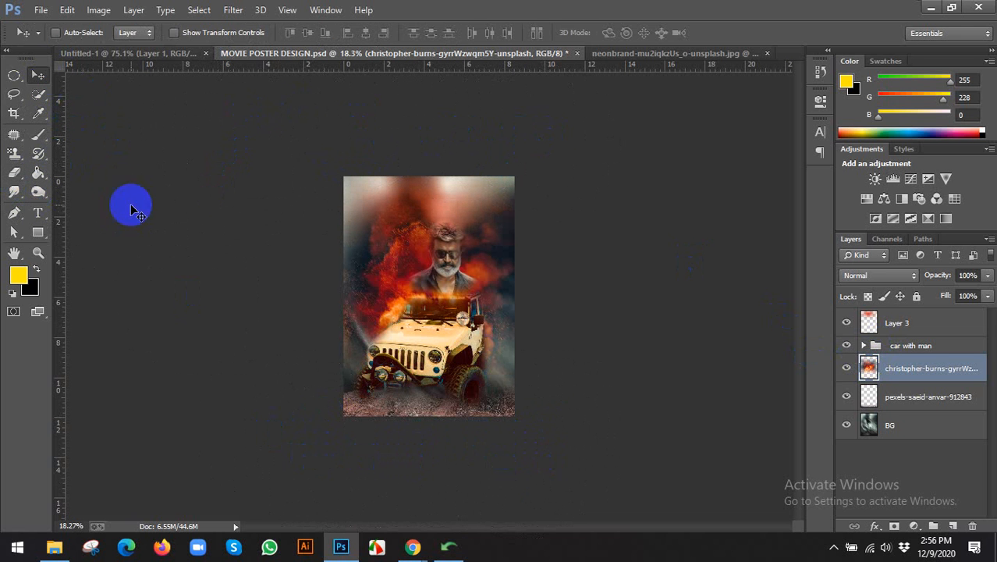
# Search Google Images for 'hindi movie poster' and scroll through the results.
pyautogui.click(413, 546)
pyautogui.click(336, 480)
pyautogui.click(441, 9)
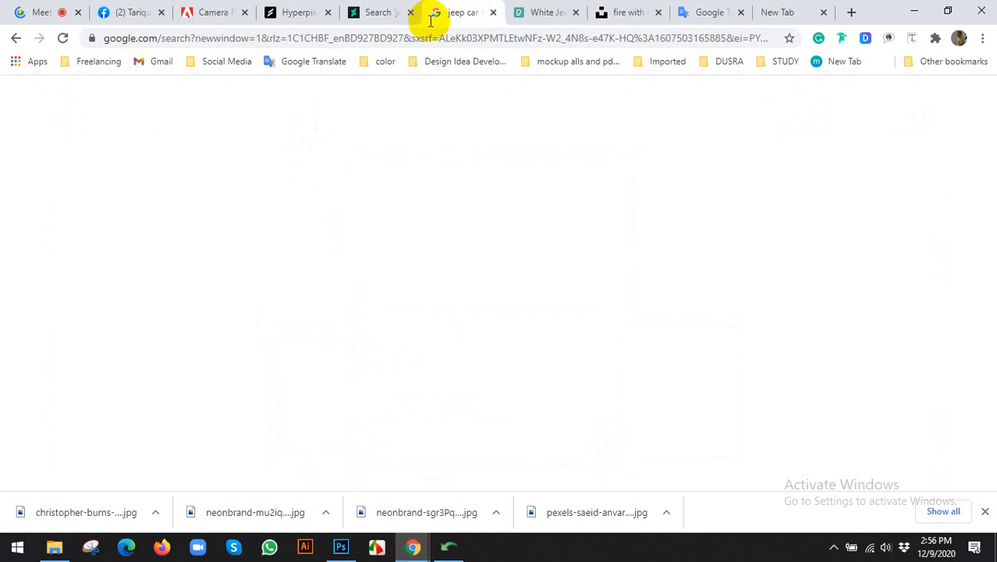
pyautogui.moveTo(292, 95); pyautogui.dragTo(3, 97)
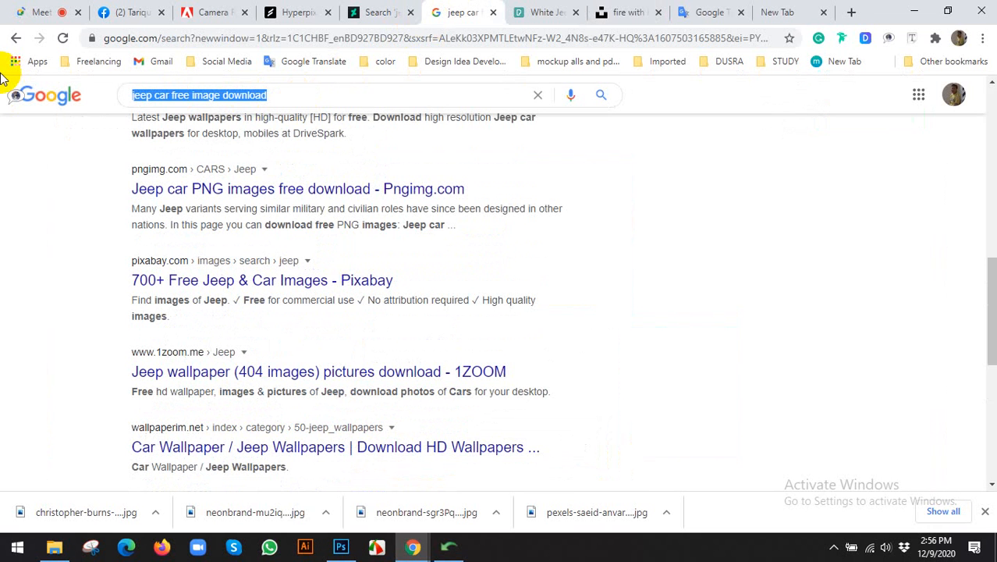
pyautogui.write('hindi m')
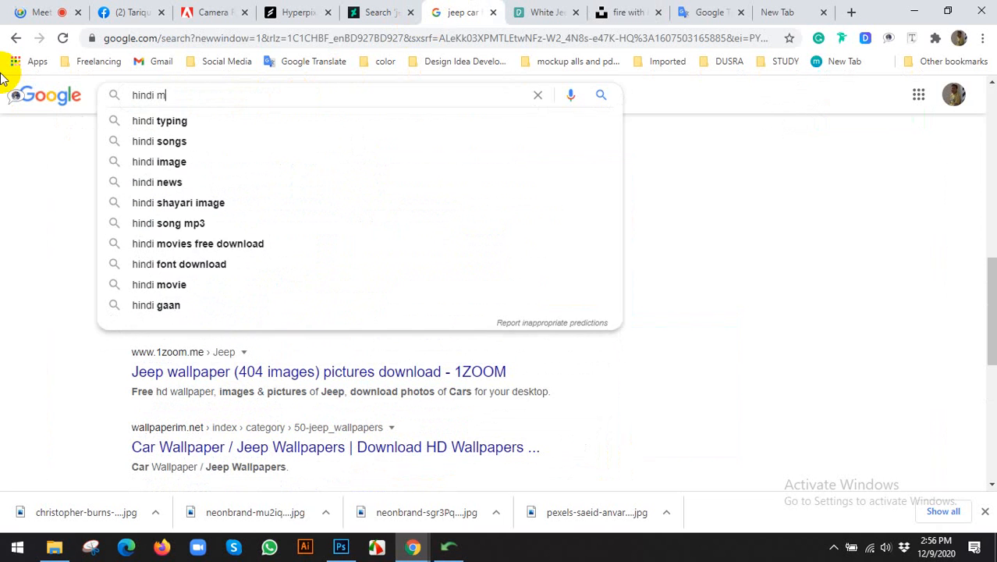
pyautogui.write('ovie poster')
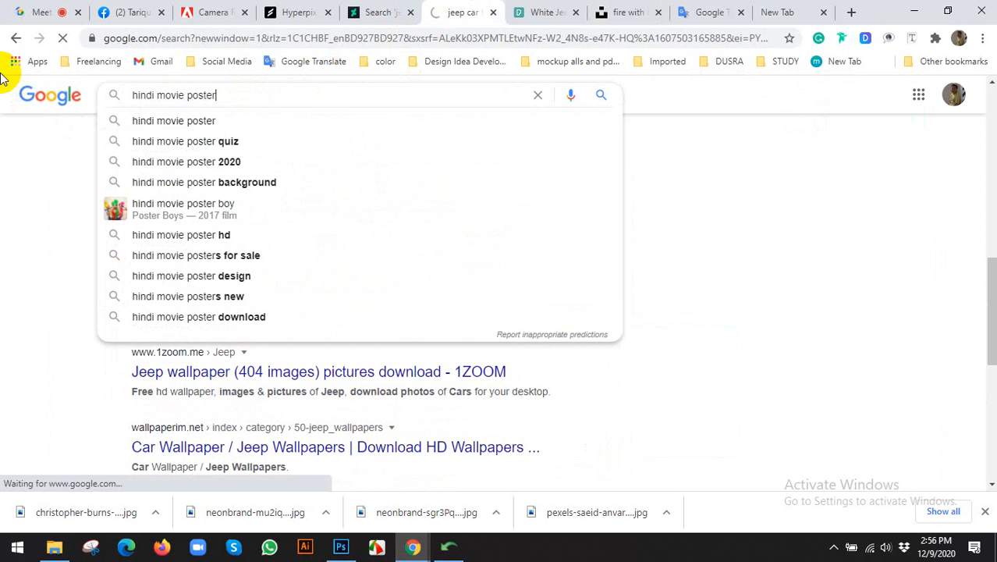
pyautogui.press('Return')
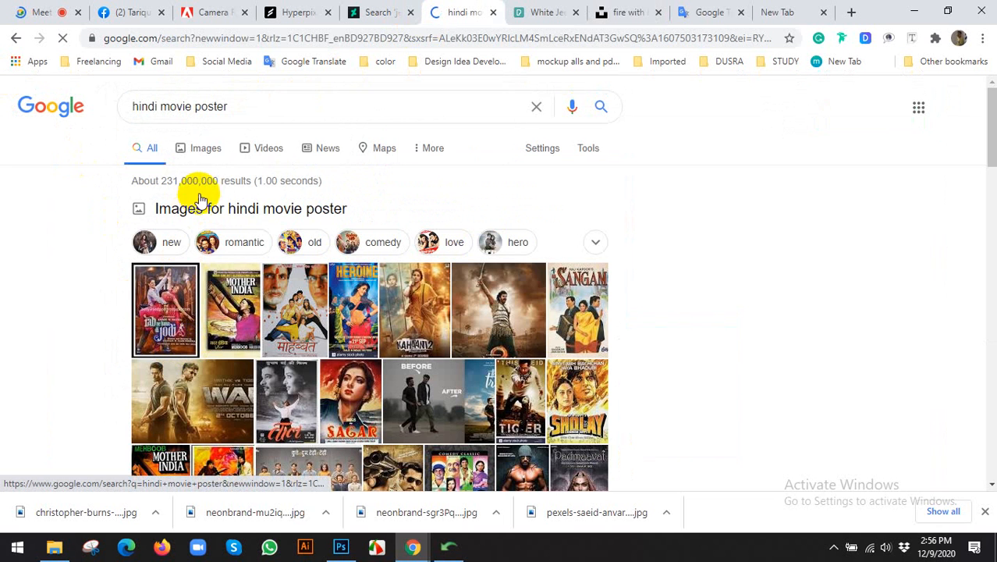
pyautogui.click(204, 150)
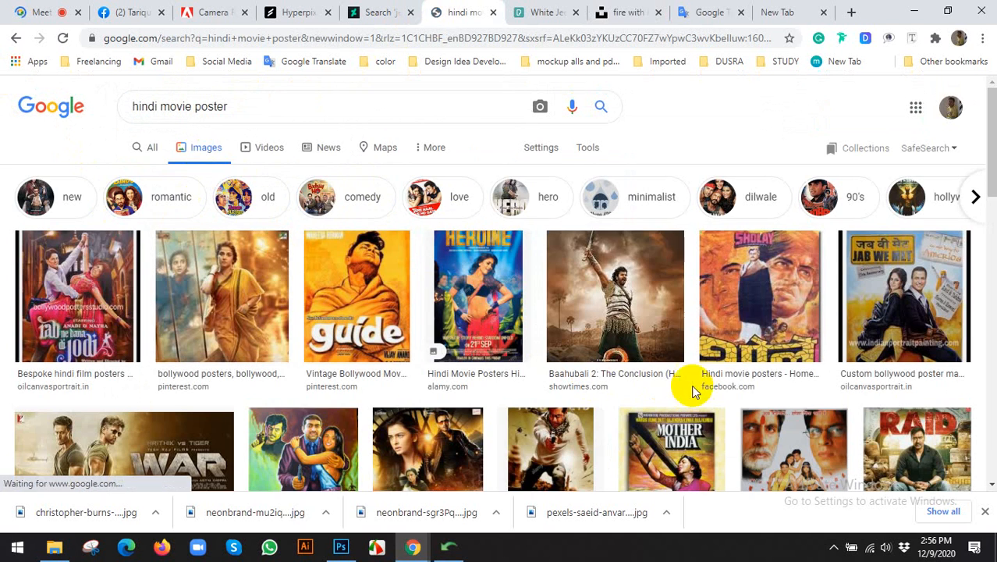
pyautogui.scroll(-2, 694, 383)
pyautogui.scroll(-4, 408, 359)
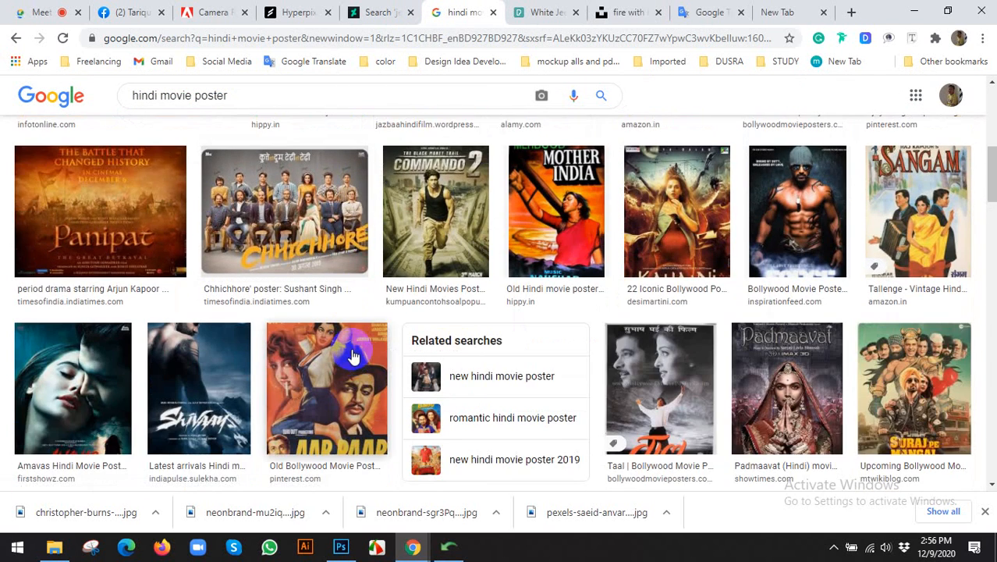
pyautogui.scroll(-4, 370, 351)
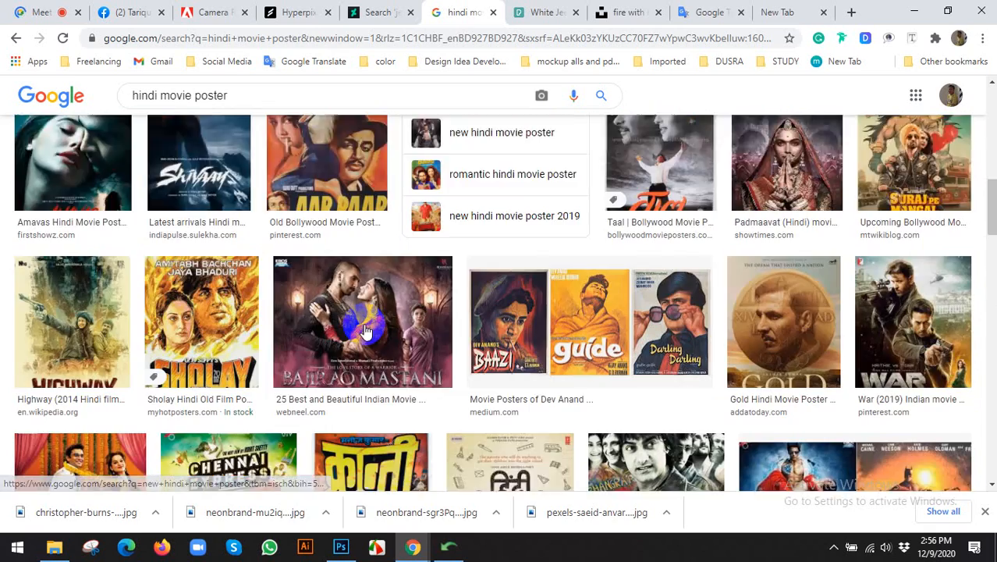
pyautogui.scroll(-4, 244, 323)
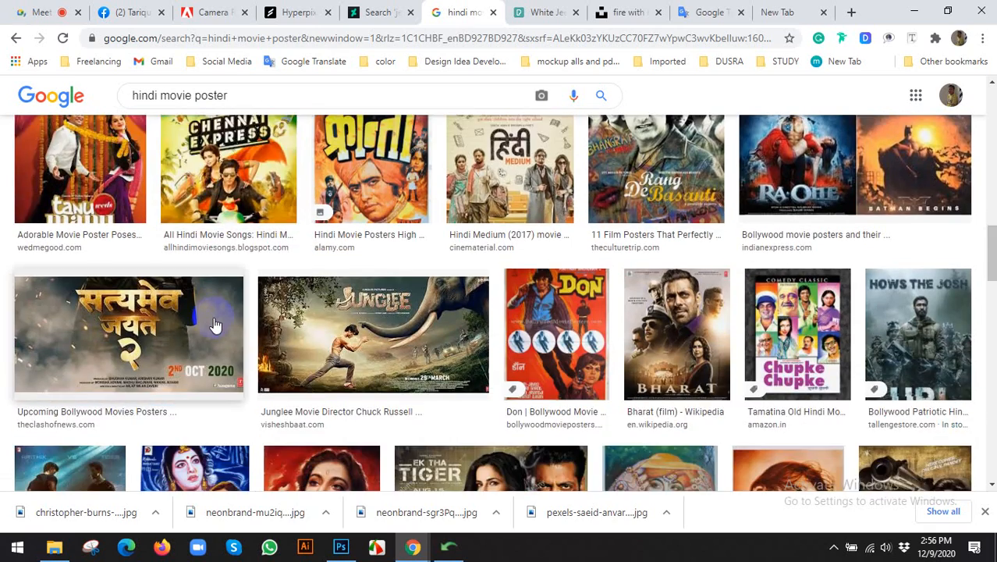
pyautogui.scroll(-10, 215, 320)
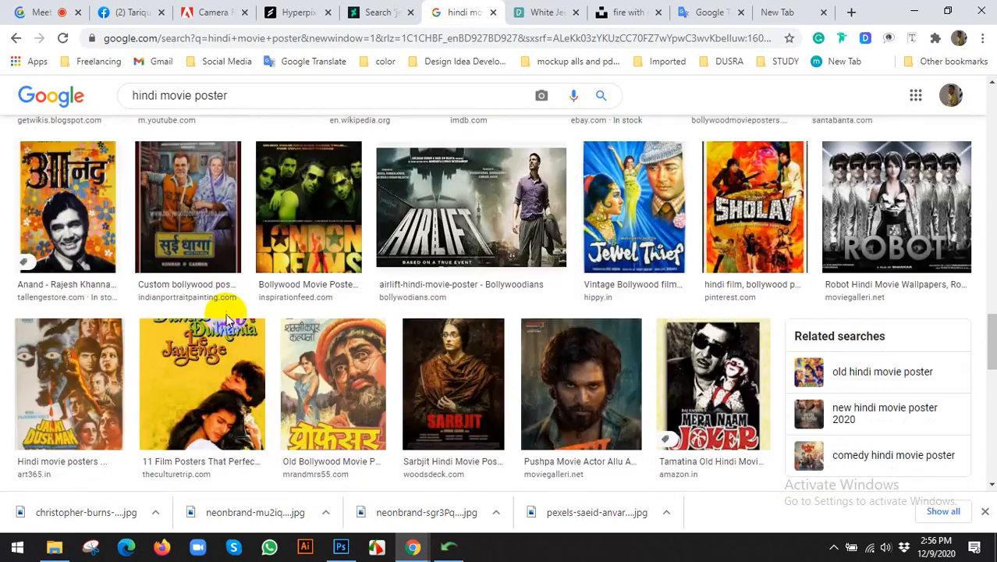
pyautogui.scroll(-5, 416, 318)
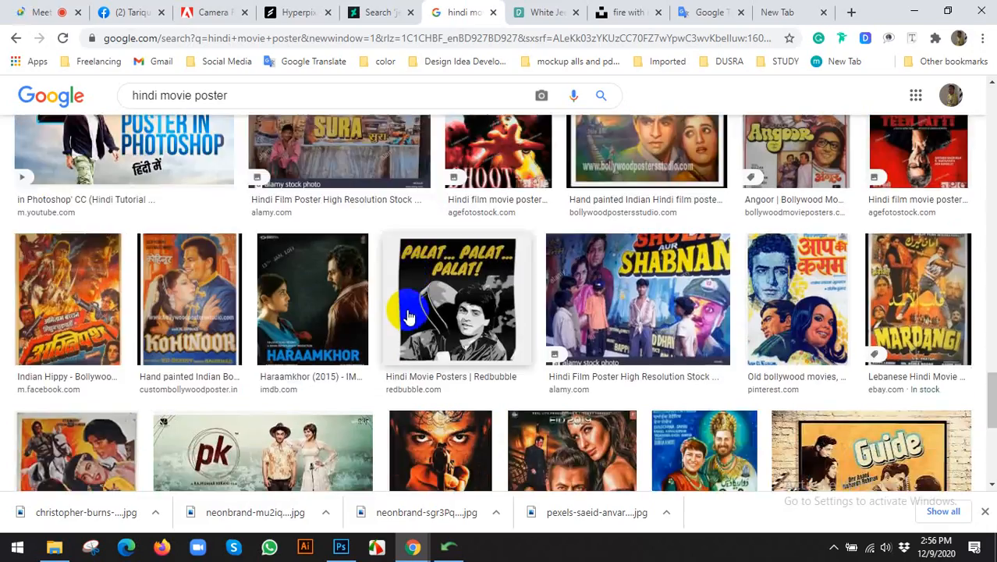
pyautogui.scroll(-10, 413, 316)
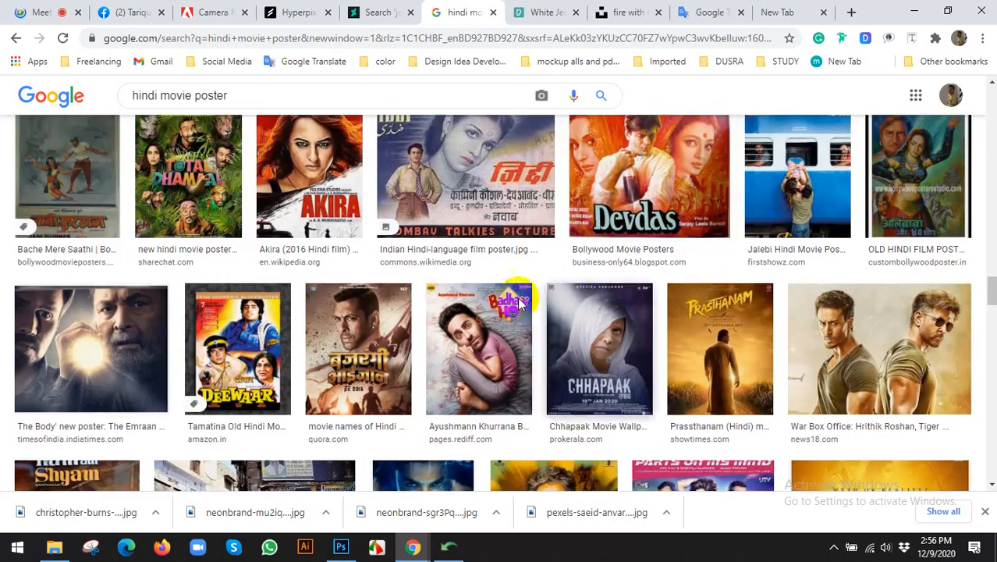
pyautogui.scroll(-5, 488, 303)
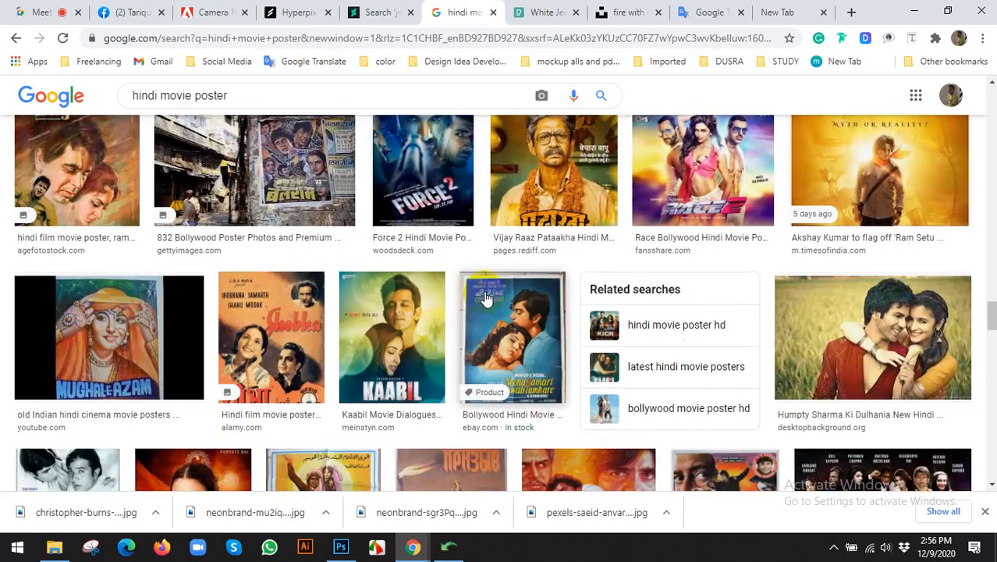
pyautogui.scroll(-12, 485, 298)
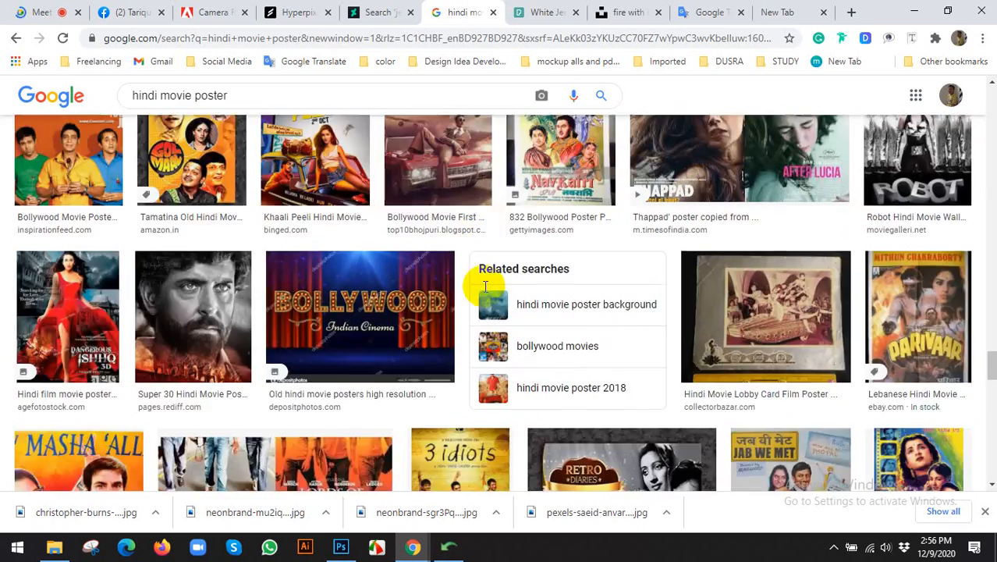
pyautogui.scroll(-4, 486, 286)
pyautogui.scroll(-5, 486, 289)
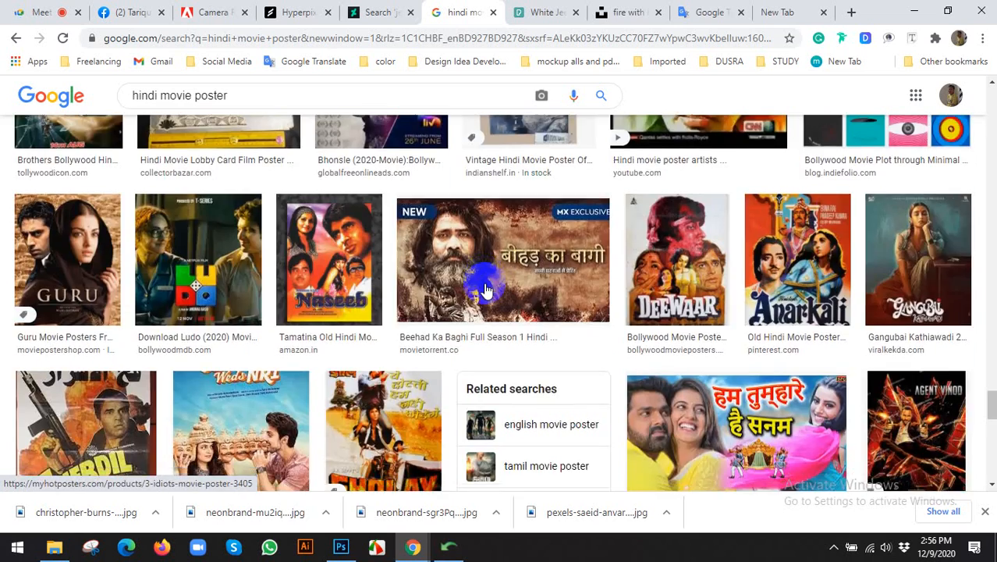
pyautogui.scroll(6, 485, 288)
pyautogui.scroll(-4, 485, 289)
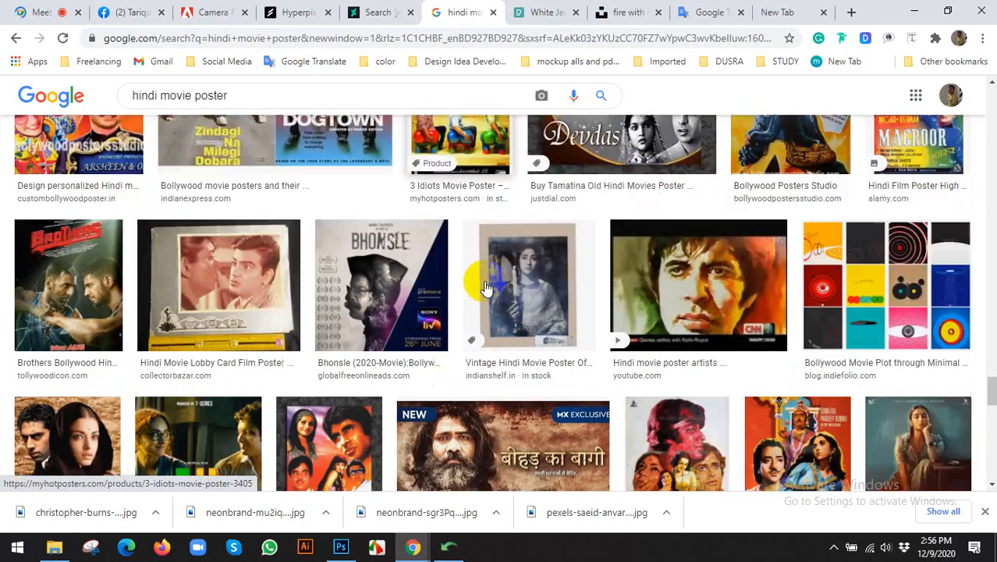
# Replace the query with 'kabali' and browse its image results.
pyautogui.tripleClick(219, 96)
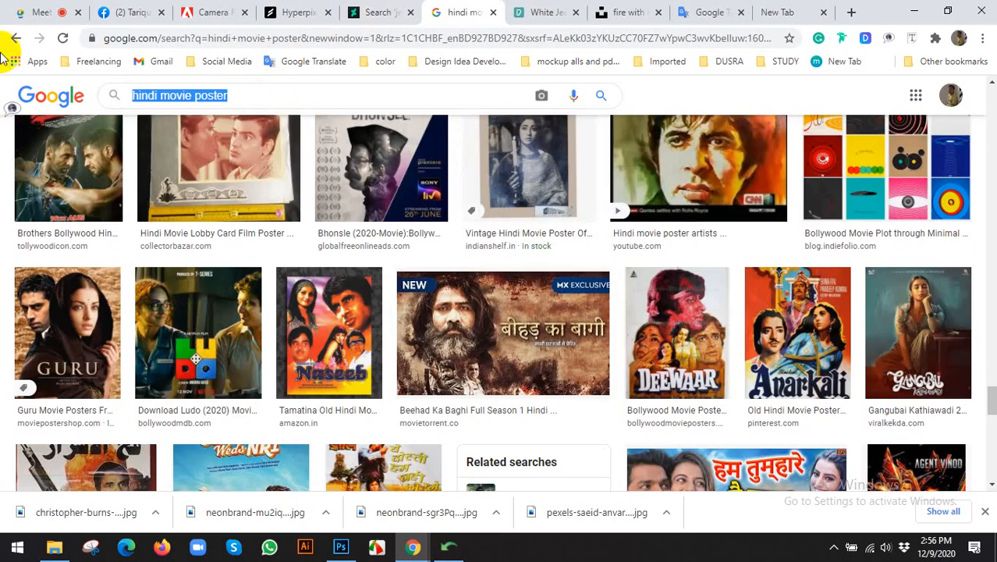
pyautogui.write('kabali')
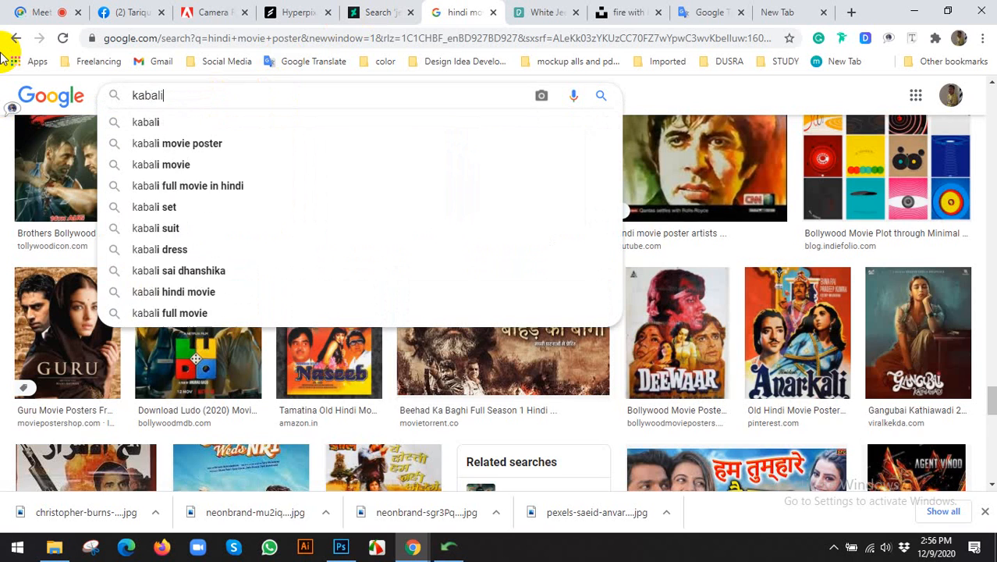
pyautogui.press('Escape')
pyautogui.press('Return')
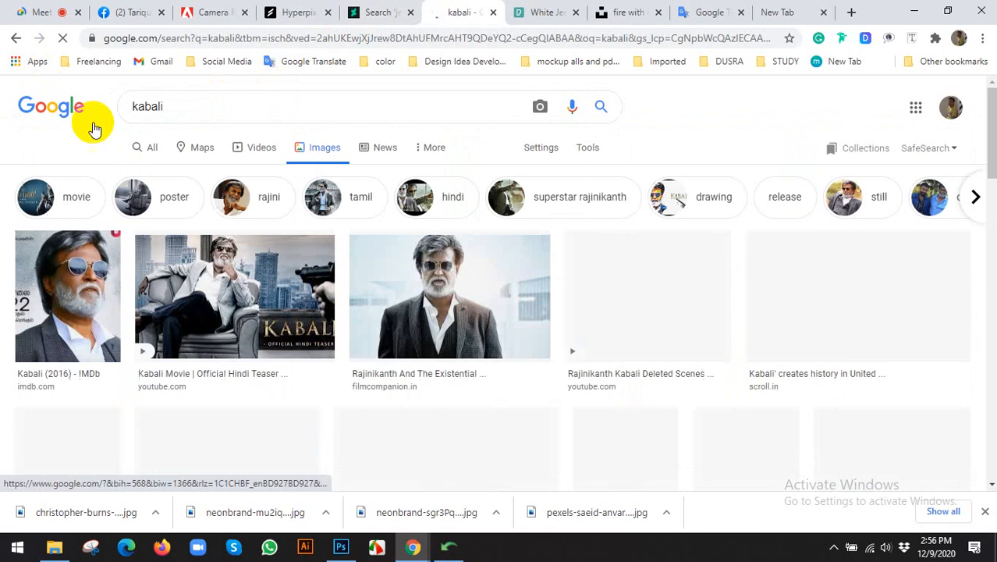
pyautogui.scroll(-2, 328, 257)
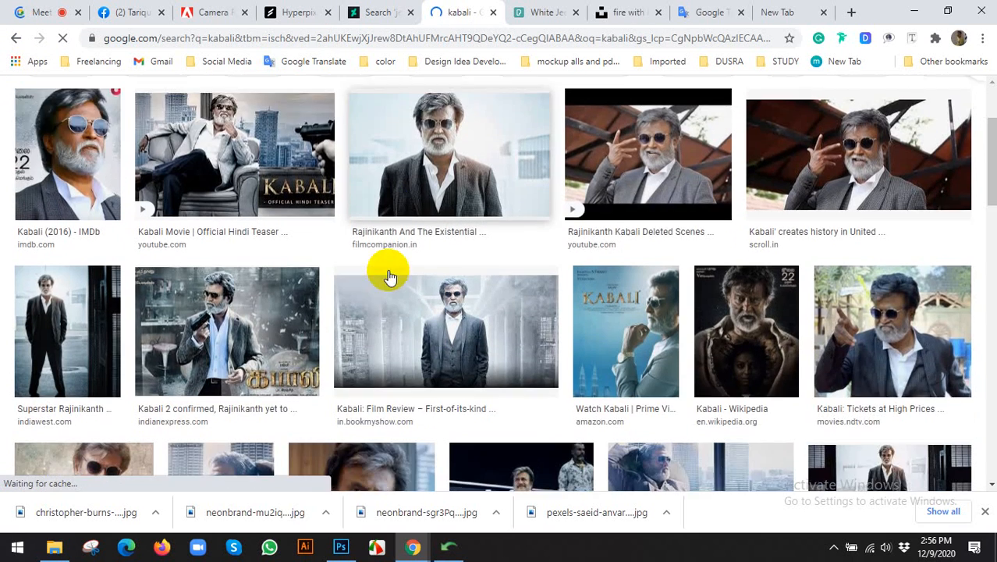
pyautogui.scroll(-3, 322, 253)
pyautogui.scroll(3, 312, 250)
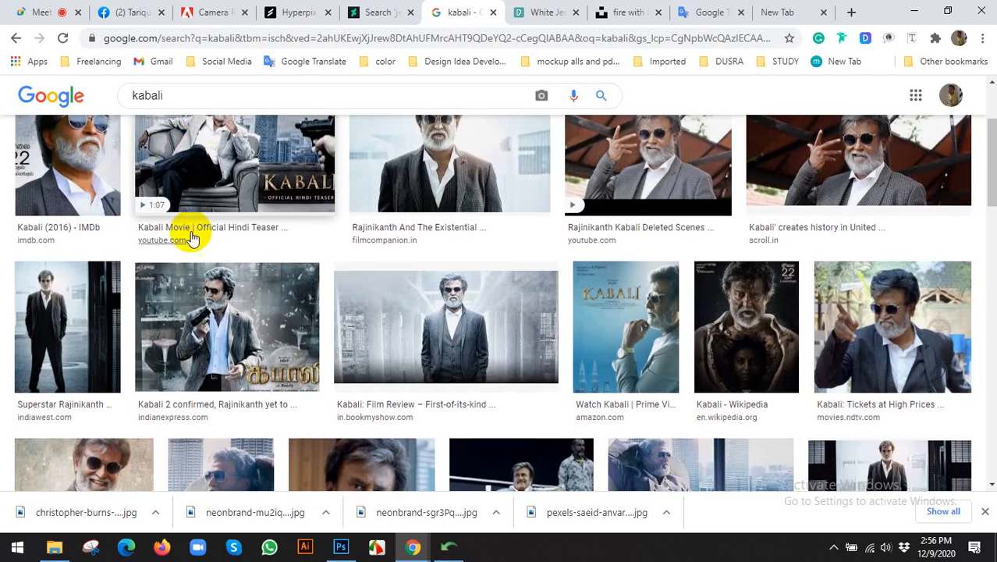
pyautogui.scroll(2, 199, 218)
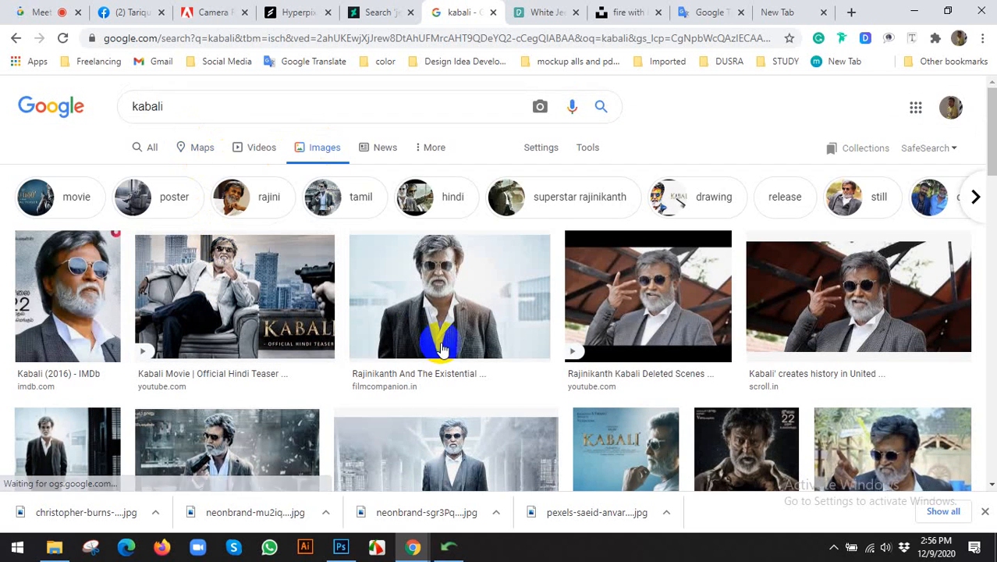